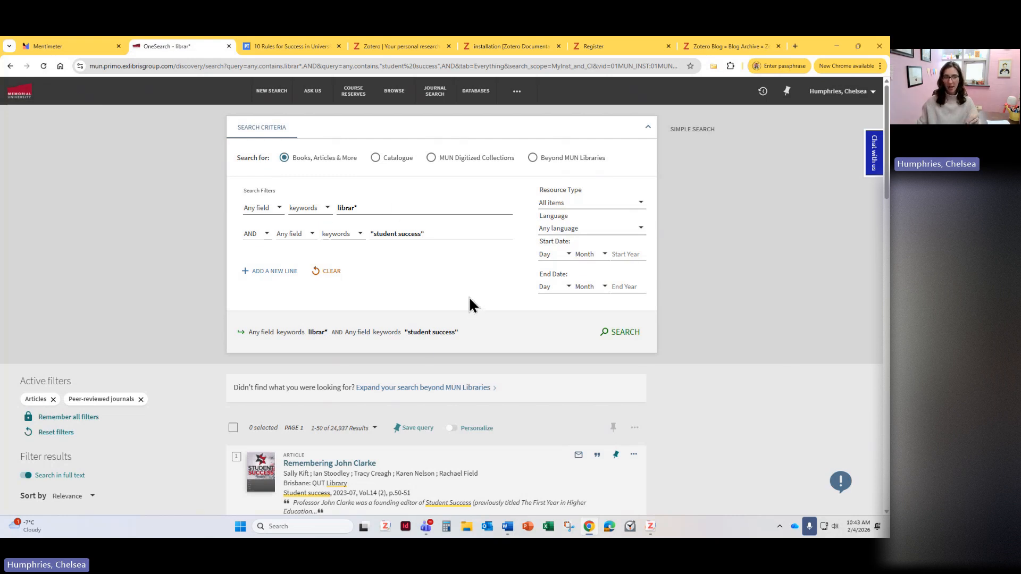
# Look through the OneSearch article results for librar* and "student success".
pyautogui.scroll(-3, 468, 302)
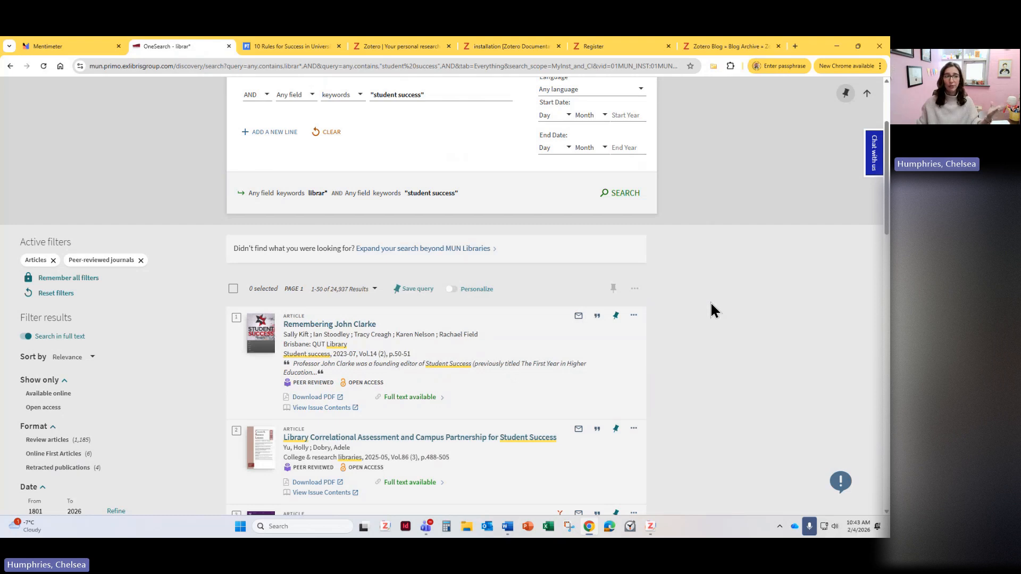
pyautogui.scroll(-4, 711, 302)
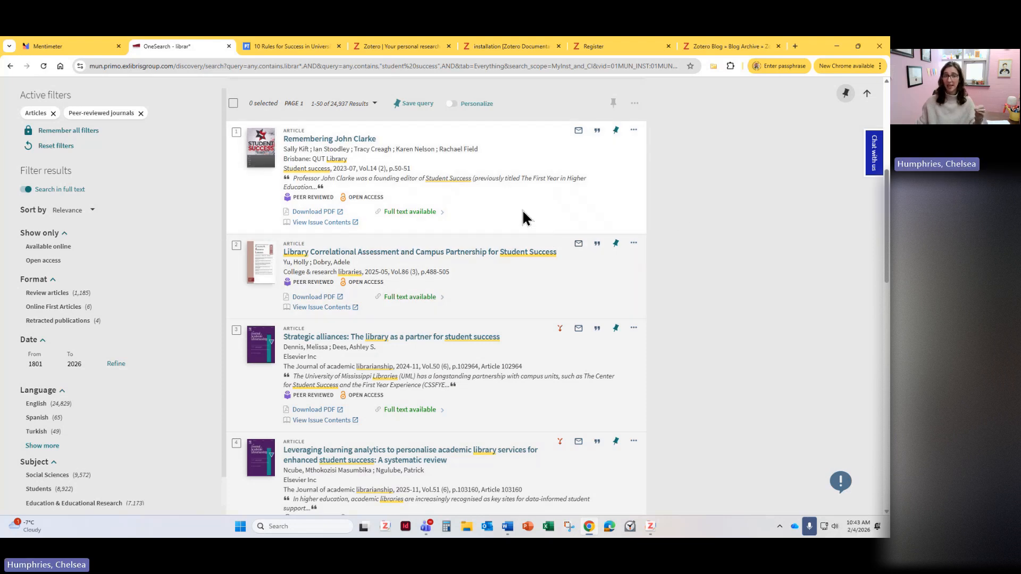
pyautogui.scroll(-6, 399, 202)
pyautogui.scroll(-7, 399, 224)
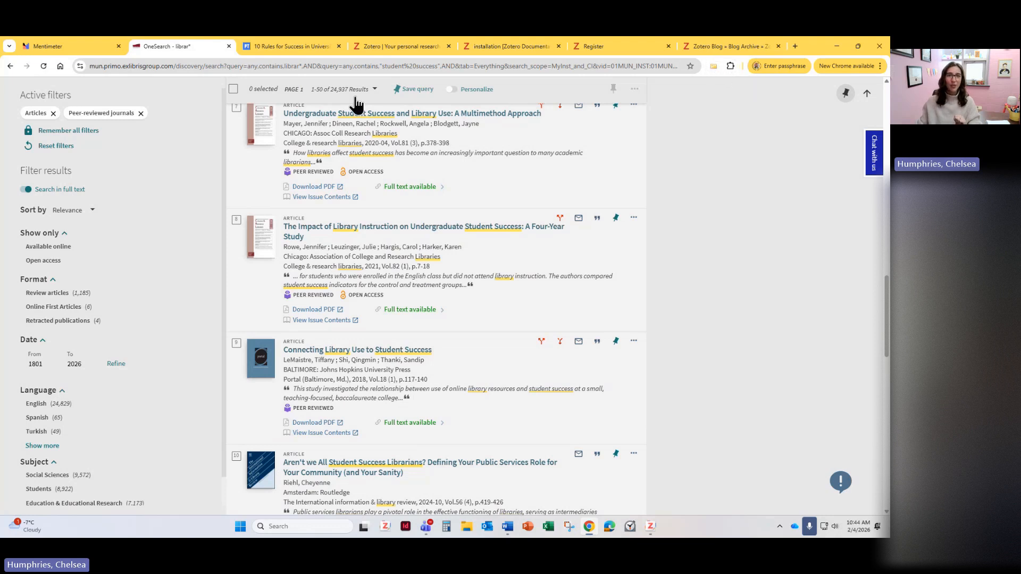
# View the Zotero download page with the Chrome Connector option, and return to the OneSearch results.
pyautogui.click(359, 45)
pyautogui.click(426, 301)
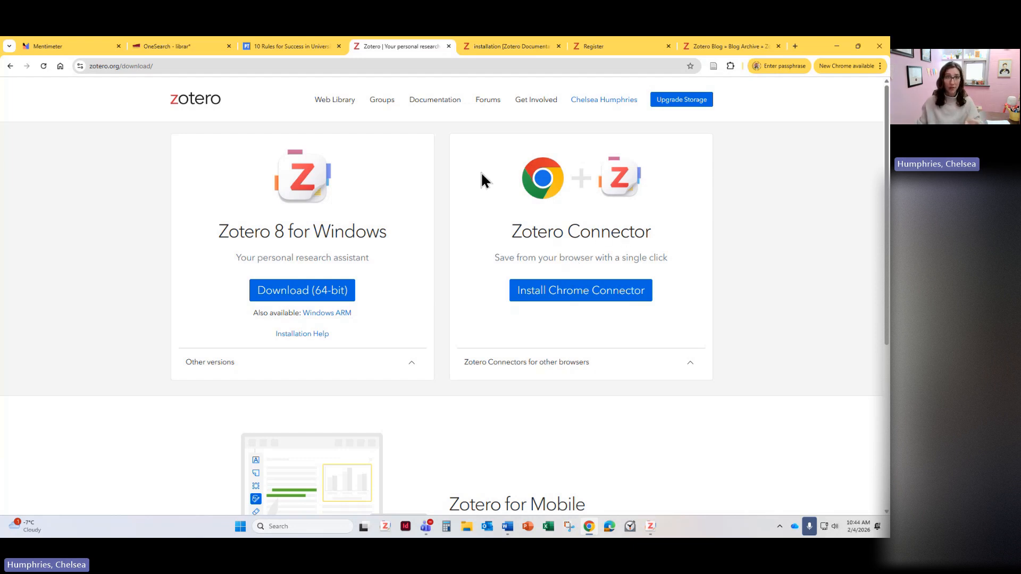
pyautogui.click(156, 48)
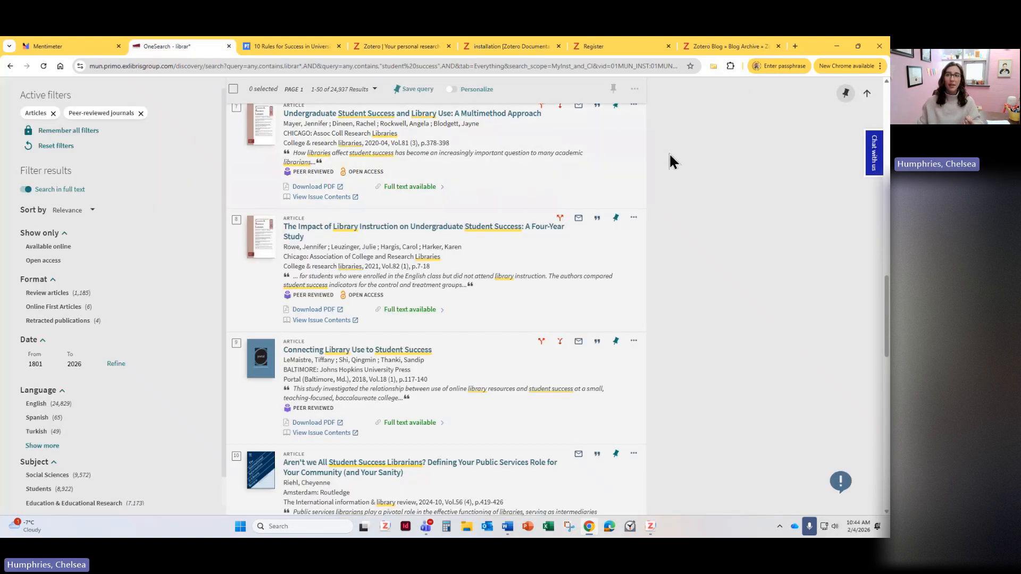
# Save the library correlational assessment, strategic alliances and learning analytics articles from the search results to My Library with the Zotero Connector.
pyautogui.click(711, 69)
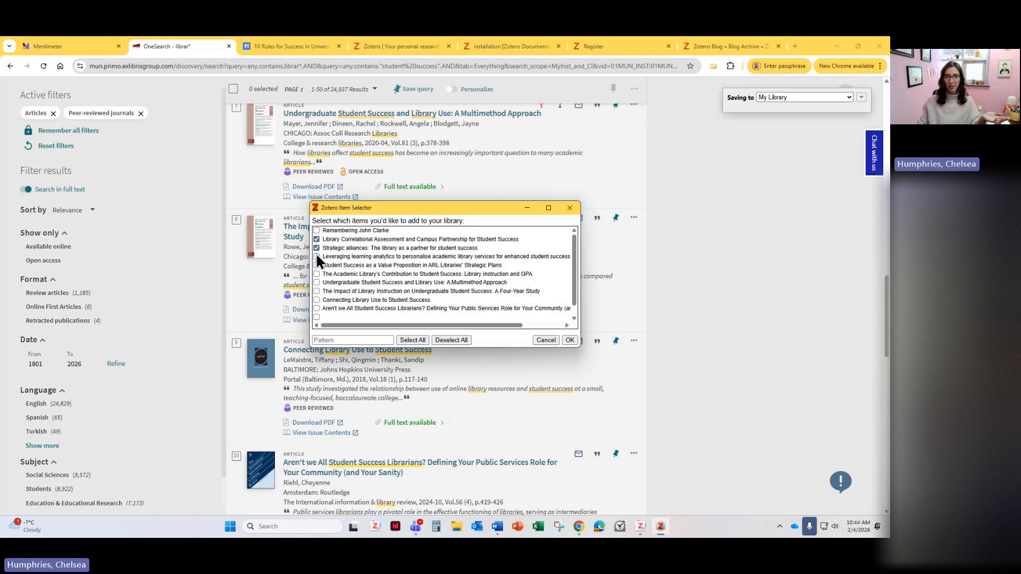
pyautogui.click(316, 256)
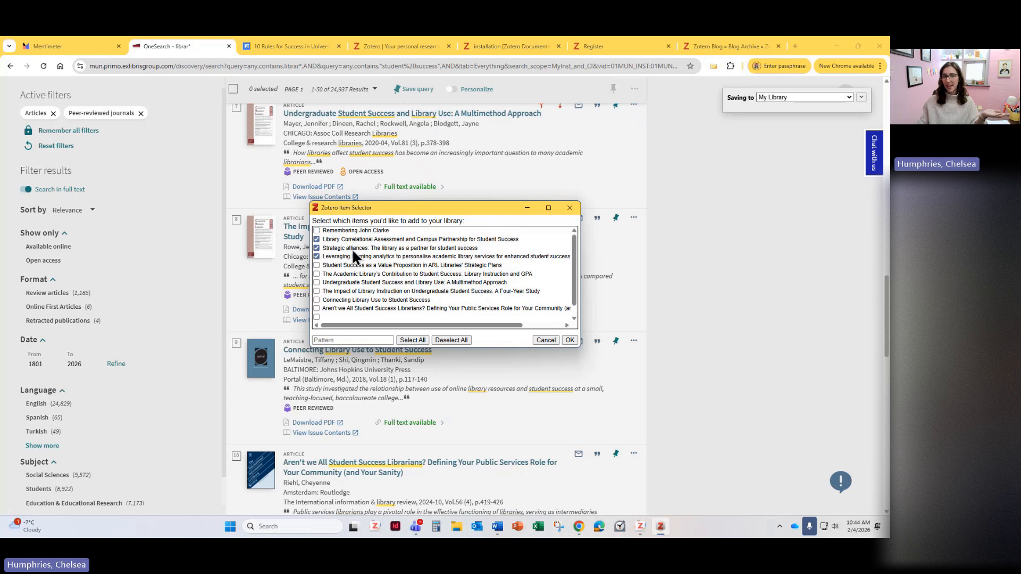
pyautogui.click(570, 340)
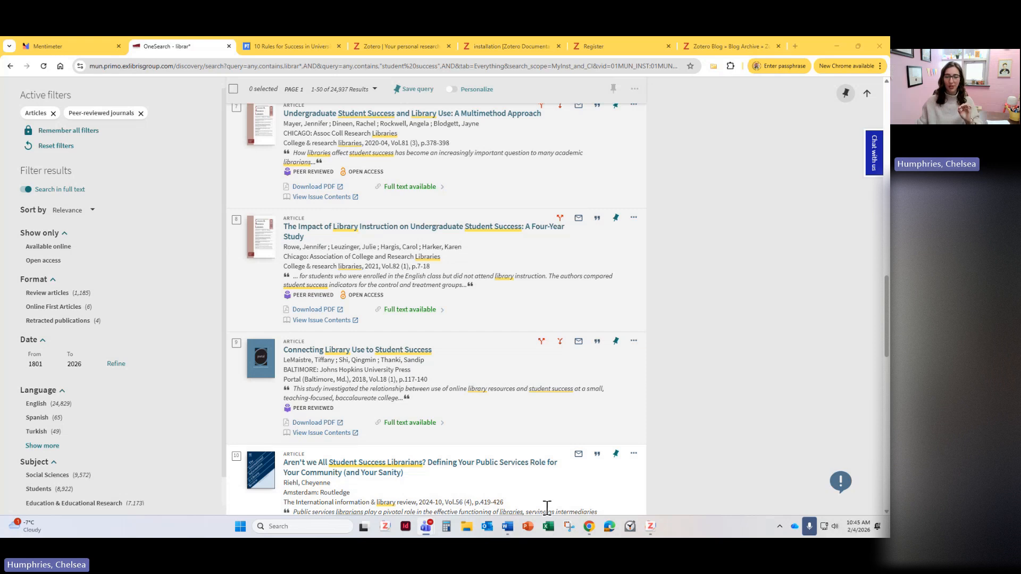
# Switch to Zotero, select the three newly saved articles in My Library, and return to the browser.
pyautogui.click(651, 527)
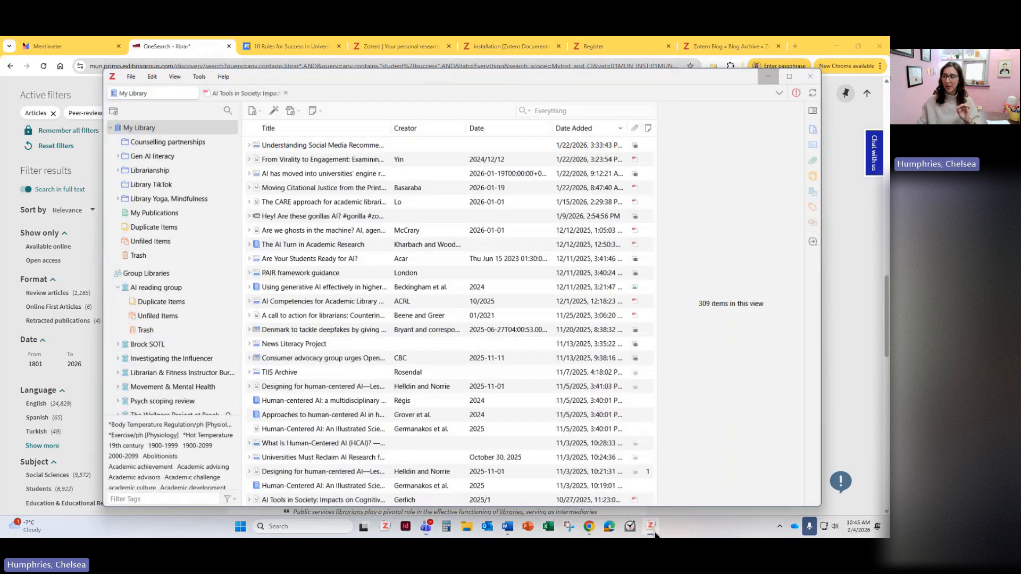
pyautogui.click(326, 146)
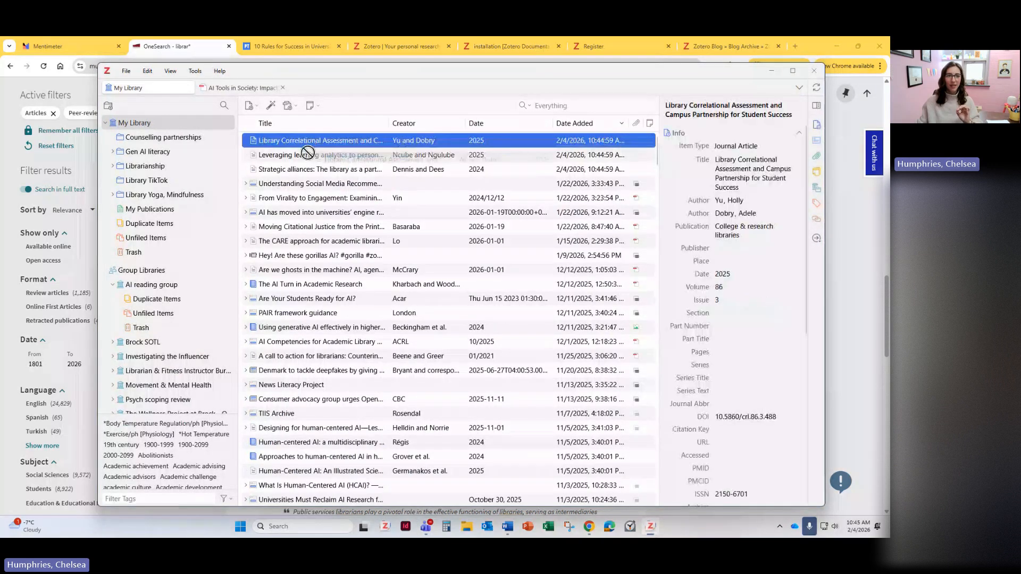
pyautogui.keyDown('shift'); pyautogui.click(306, 170); pyautogui.keyUp('shift')
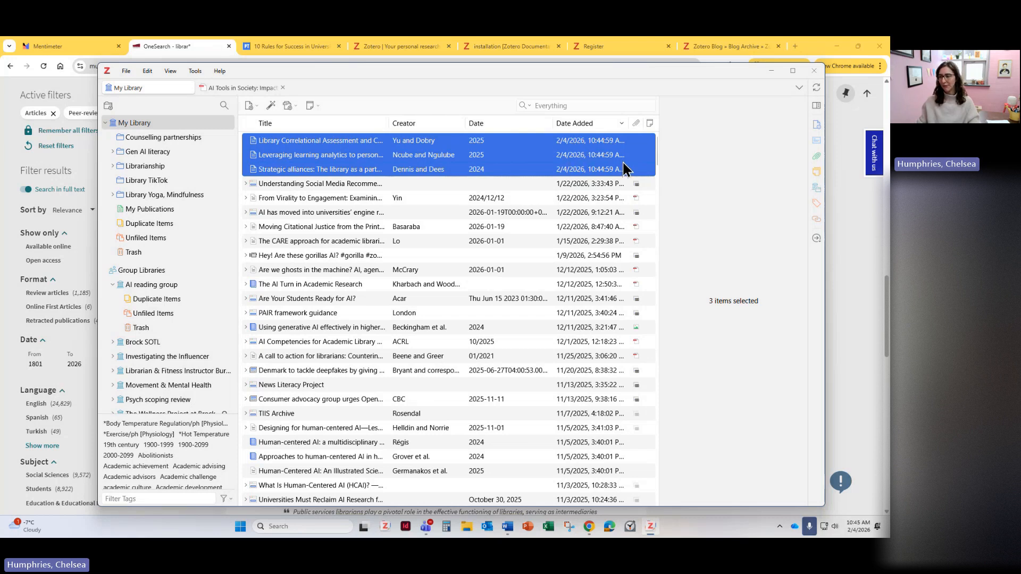
pyautogui.click(771, 71)
# Open the record for "Strategic alliances: The library as a partner for student success" and follow it to the Elsevier full text.
pyautogui.scroll(6, 705, 194)
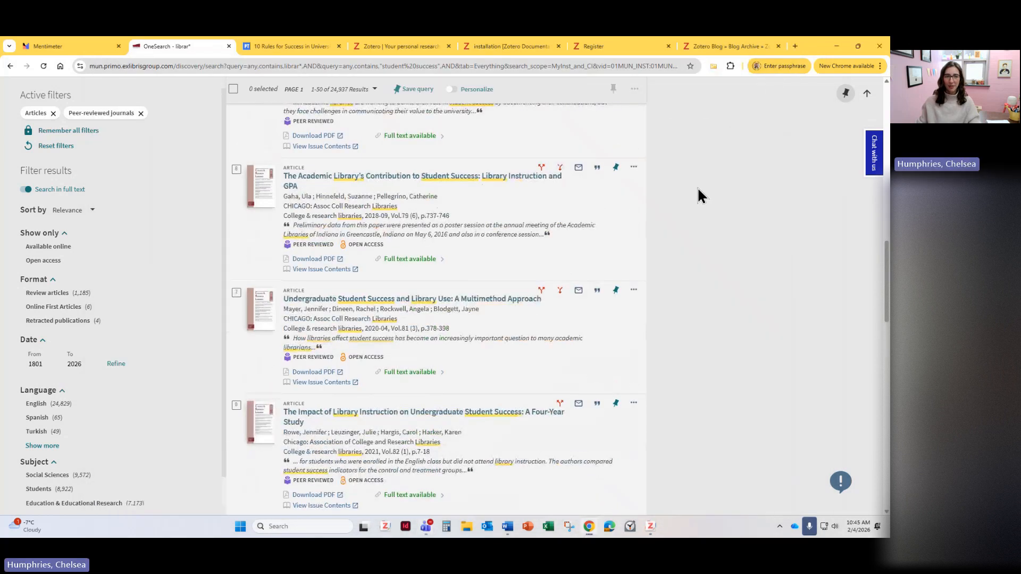
pyautogui.scroll(3, 699, 195)
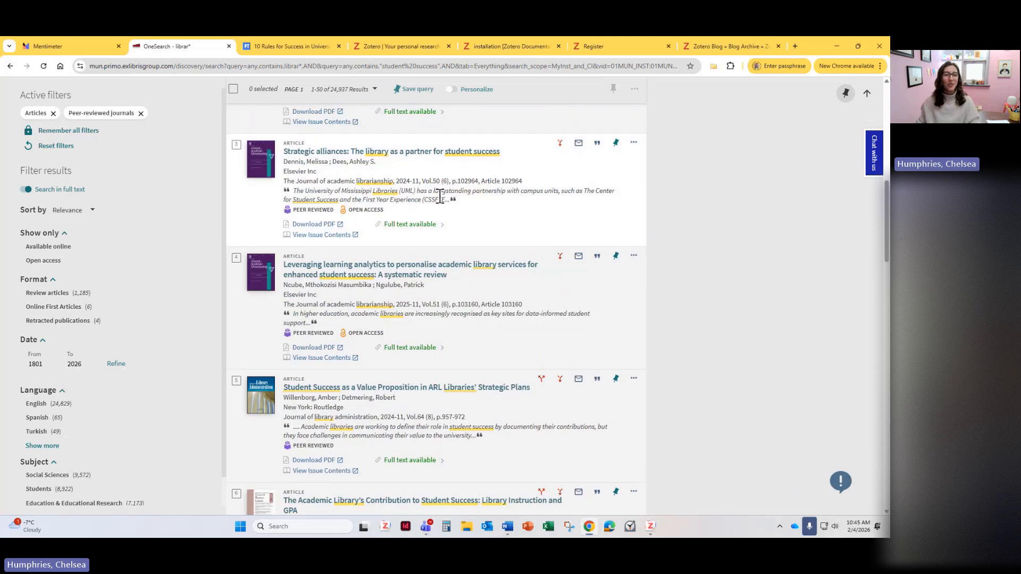
pyautogui.click(358, 154)
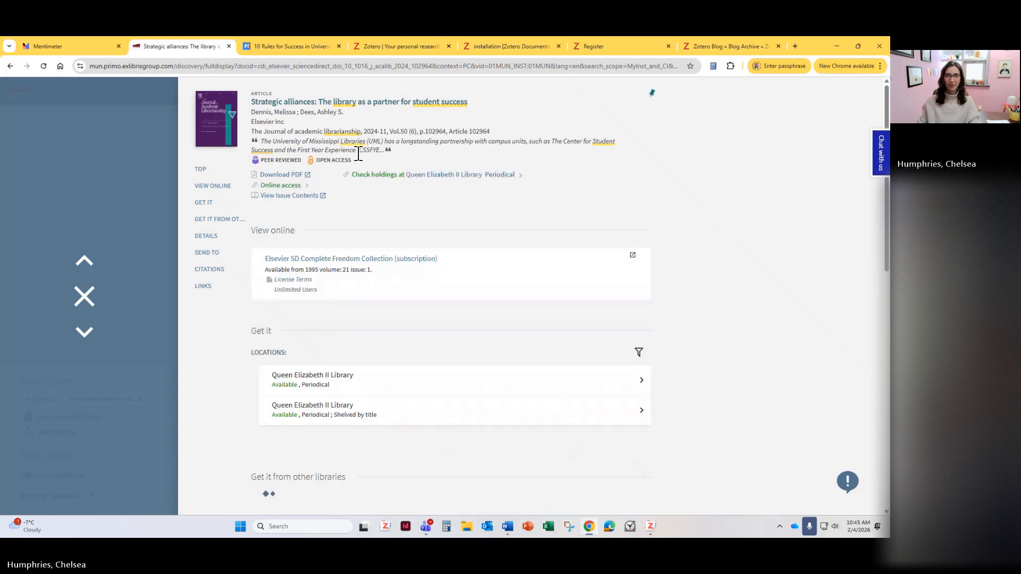
pyautogui.click(358, 259)
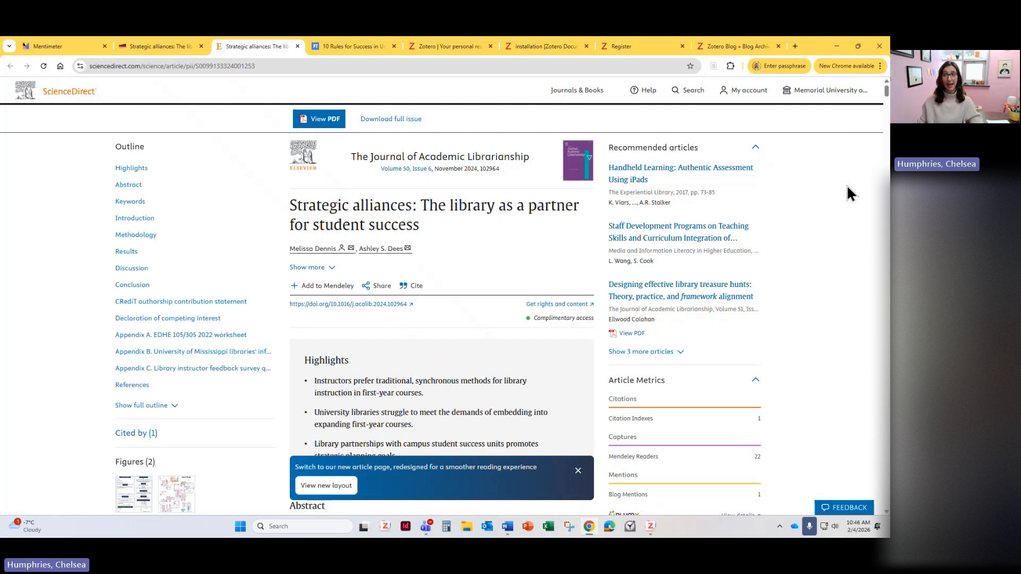
# Save the ScienceDirect article to My Library with the Zotero Connector and check its entry in Zotero.
pyautogui.click(713, 64)
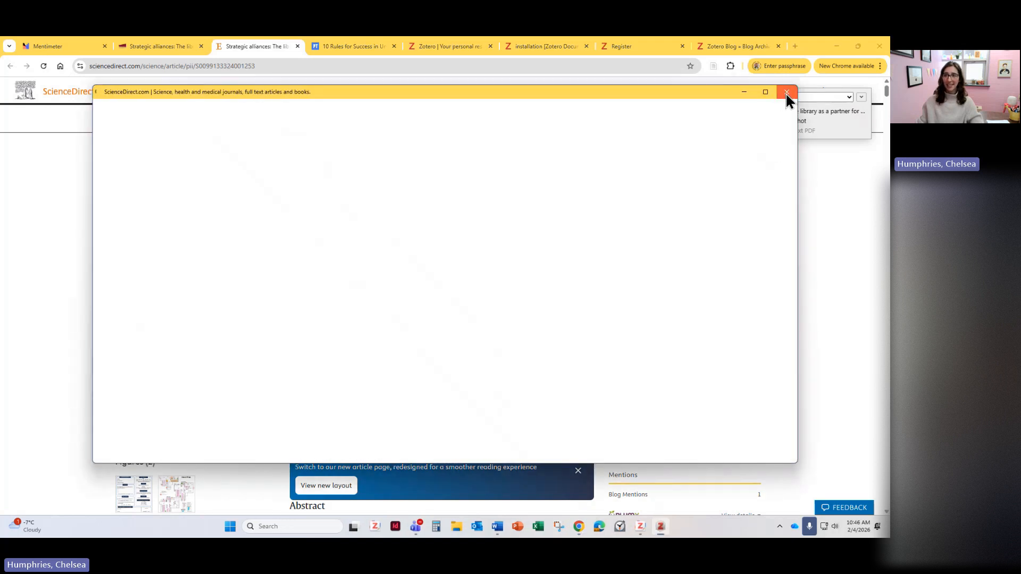
pyautogui.click(786, 92)
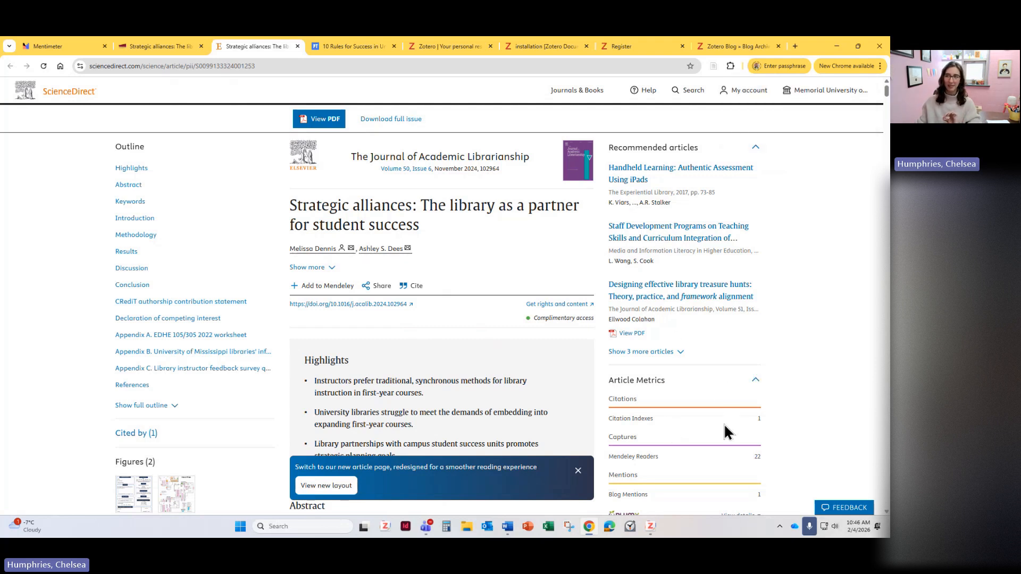
pyautogui.click(650, 527)
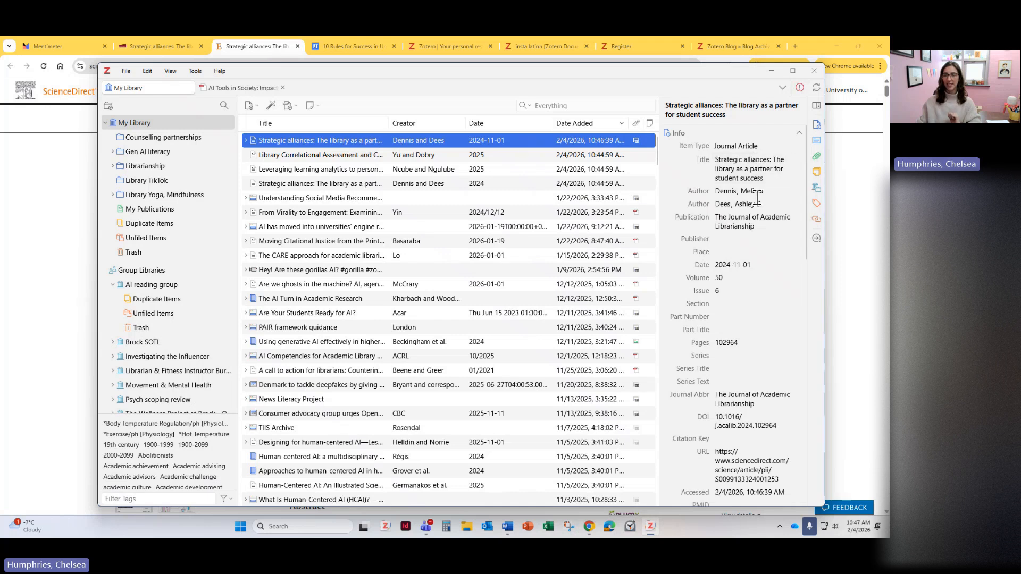
pyautogui.click(771, 70)
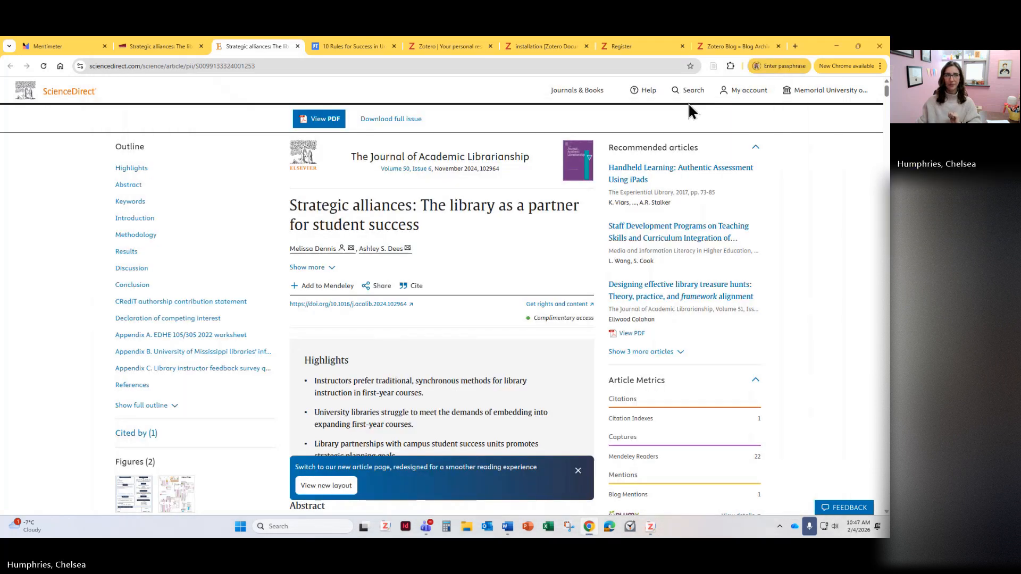
# Switch to the Mentimeter presentation and advance to the slide on saving a Taylor & Francis article to the Instruction collection.
pyautogui.click(60, 46)
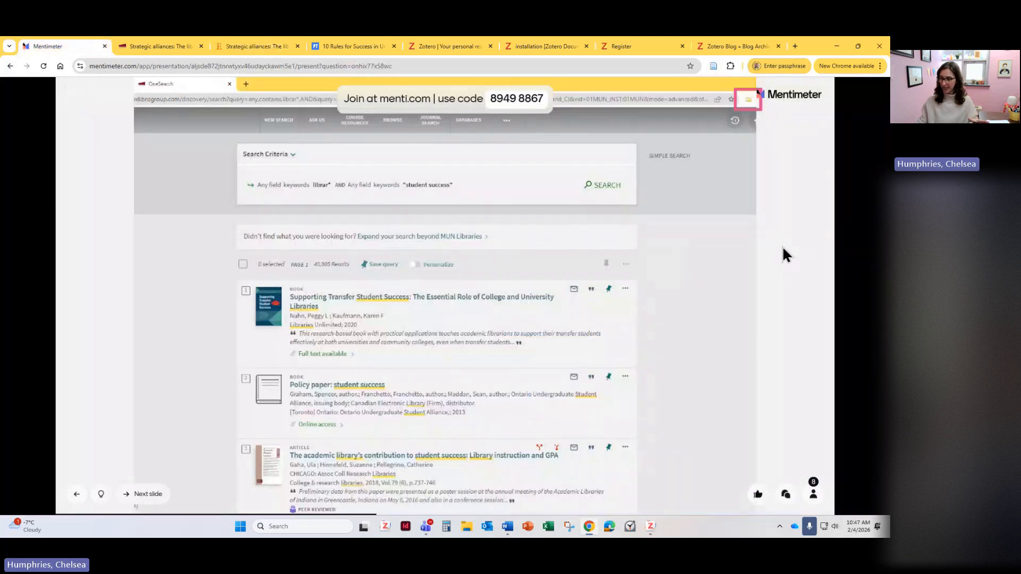
pyautogui.press('Right')
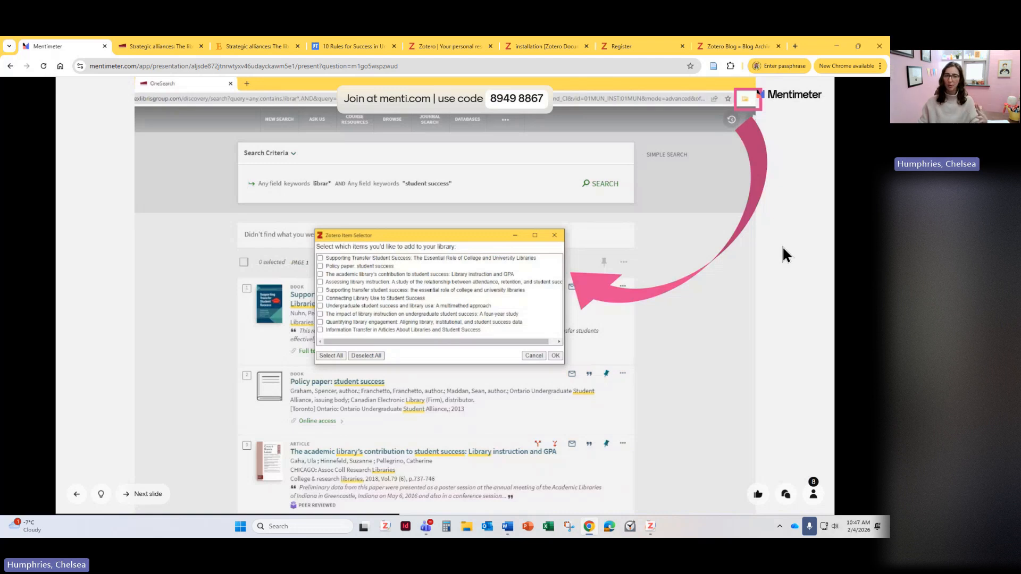
pyautogui.press('Right')
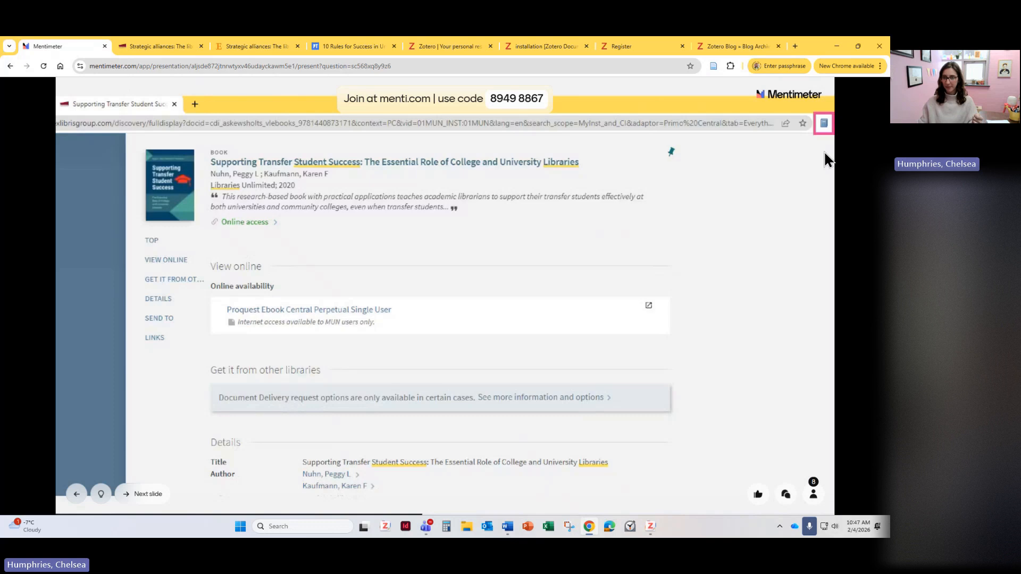
pyautogui.press('Right')
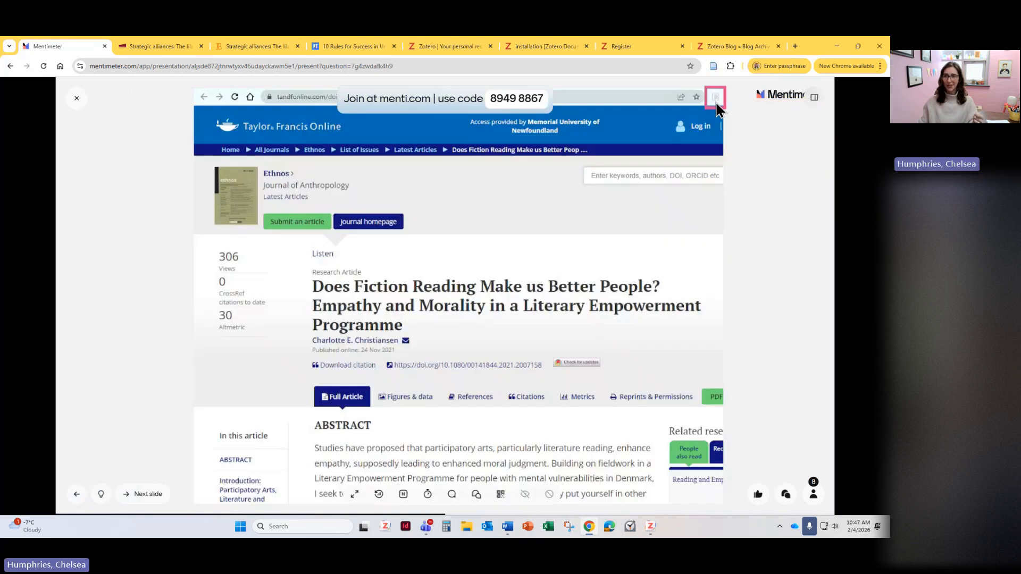
pyautogui.press('Right')
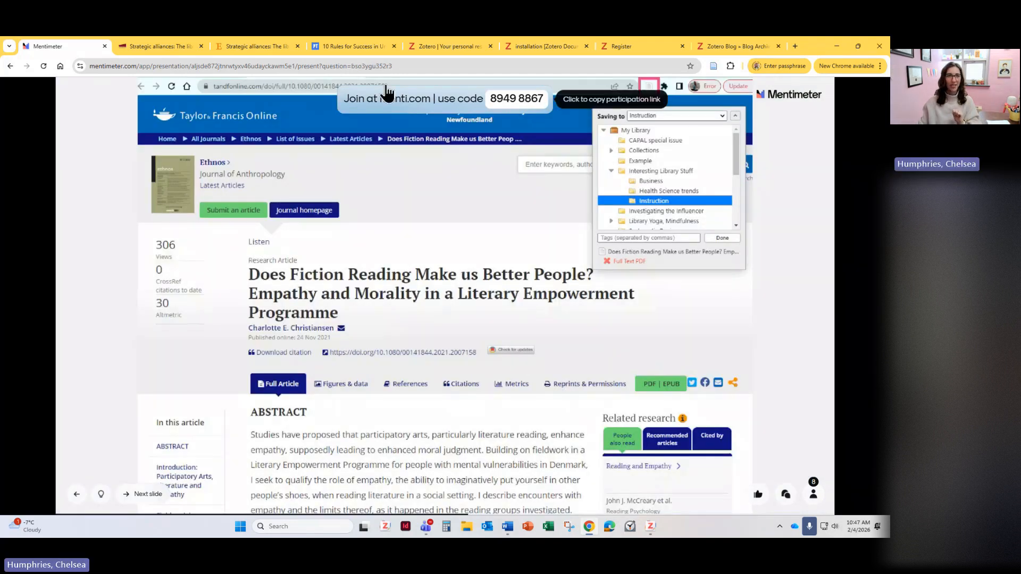
# Bring up the Zotero Connector's save options for the ScienceDirect article and examine the available destination collections.
pyautogui.click(234, 45)
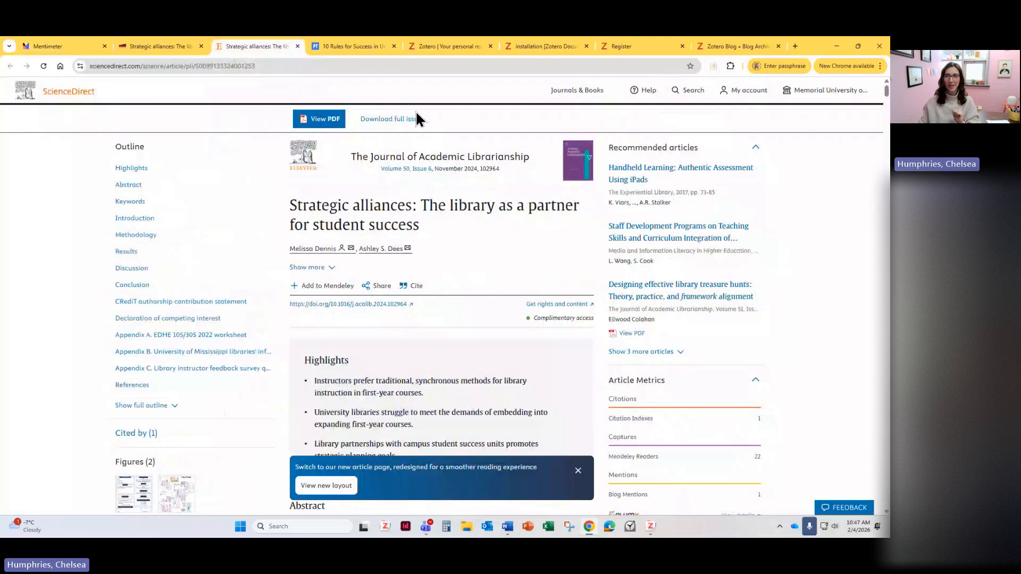
pyautogui.click(712, 67)
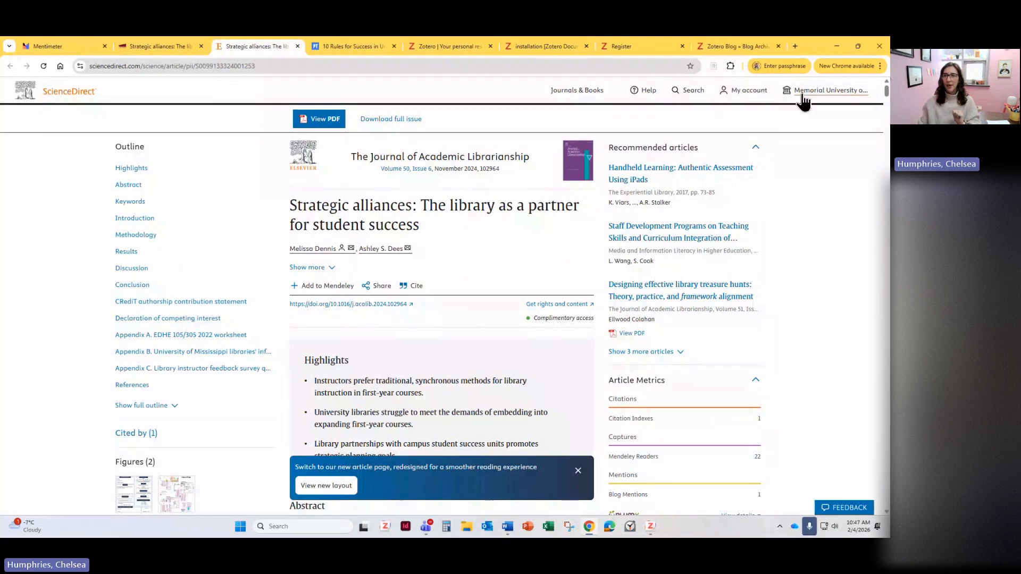
pyautogui.click(714, 67)
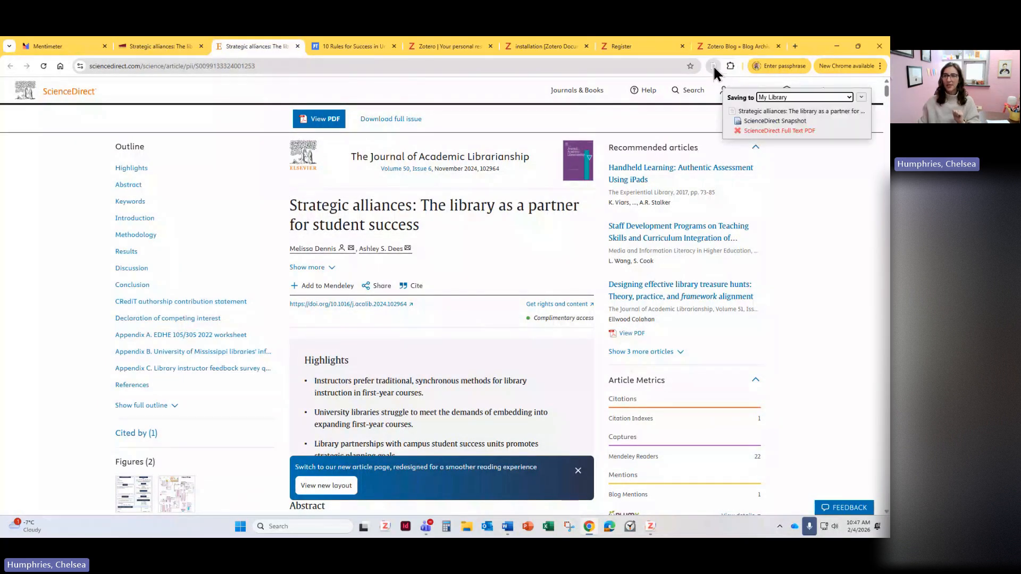
pyautogui.click(810, 98)
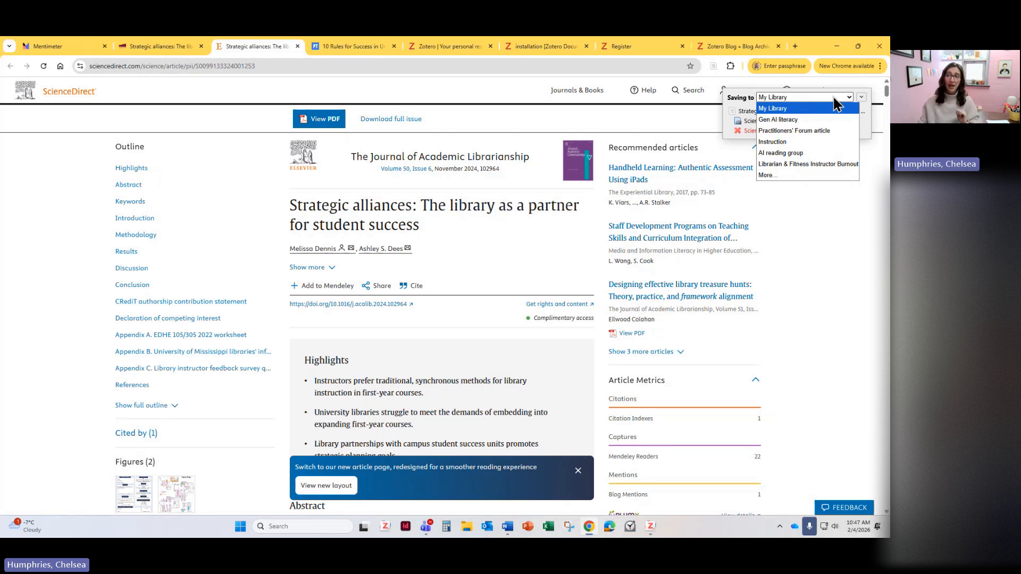
pyautogui.click(863, 98)
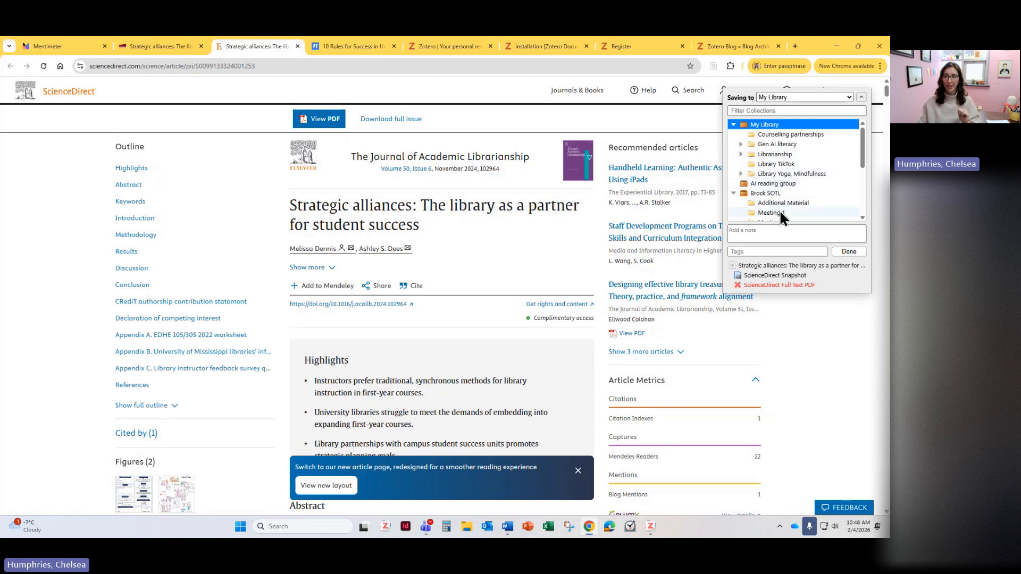
pyautogui.click(861, 99)
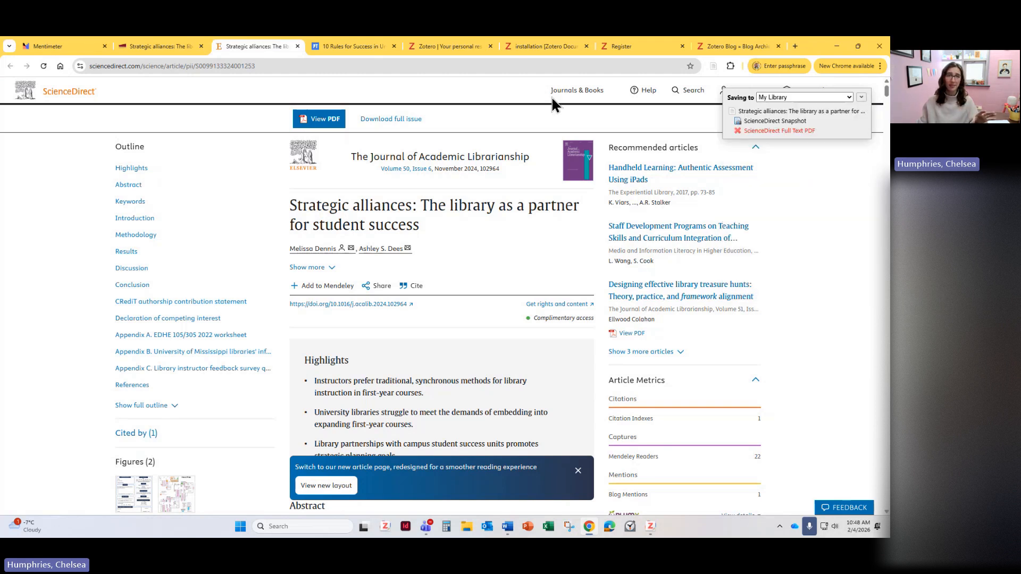
# Switch to the Mentimeter presentation, advance to the slide about adding material to a Zotero library, and start a two-minute countdown.
pyautogui.click(61, 46)
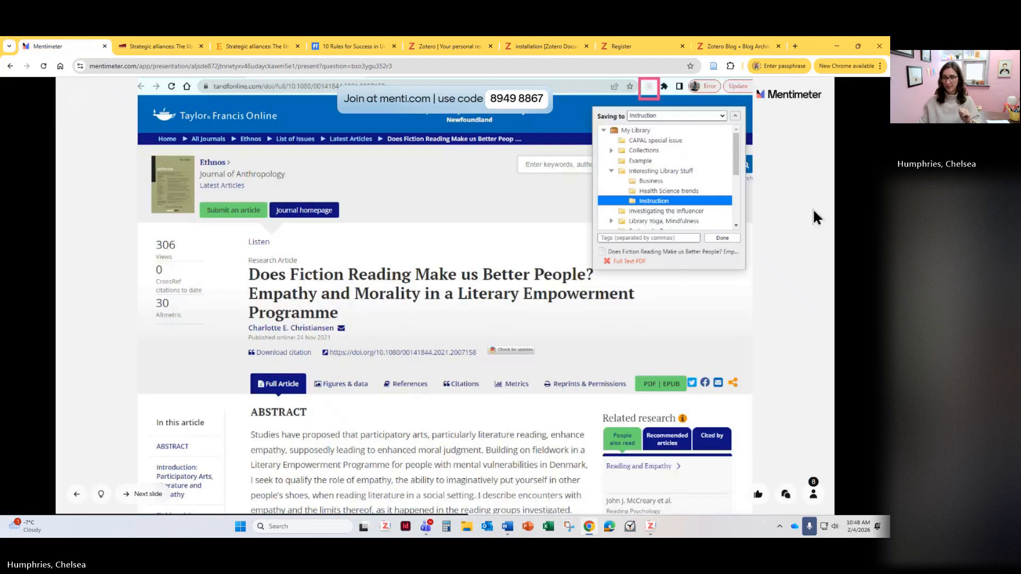
pyautogui.press('Right')
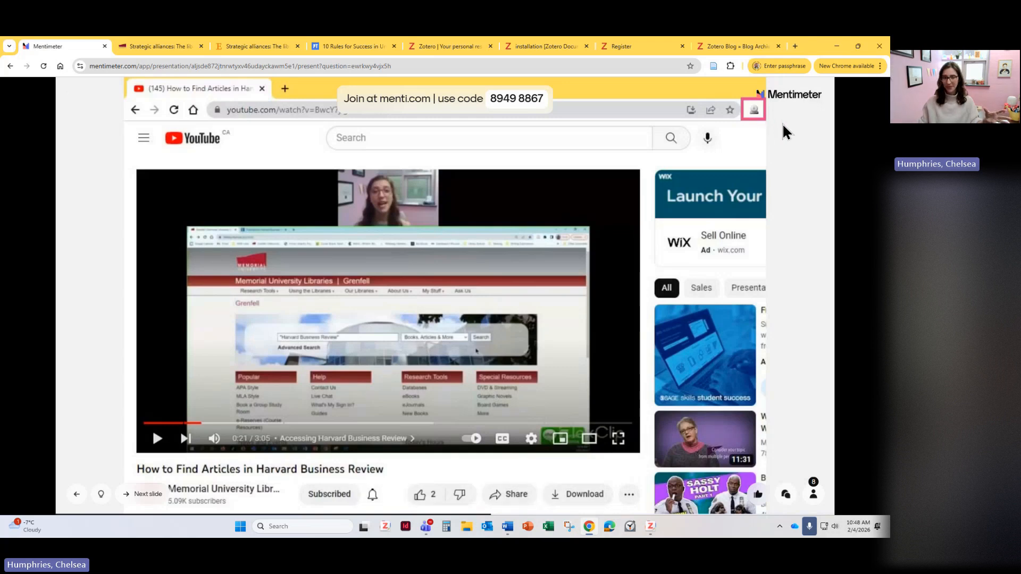
pyautogui.press('Right')
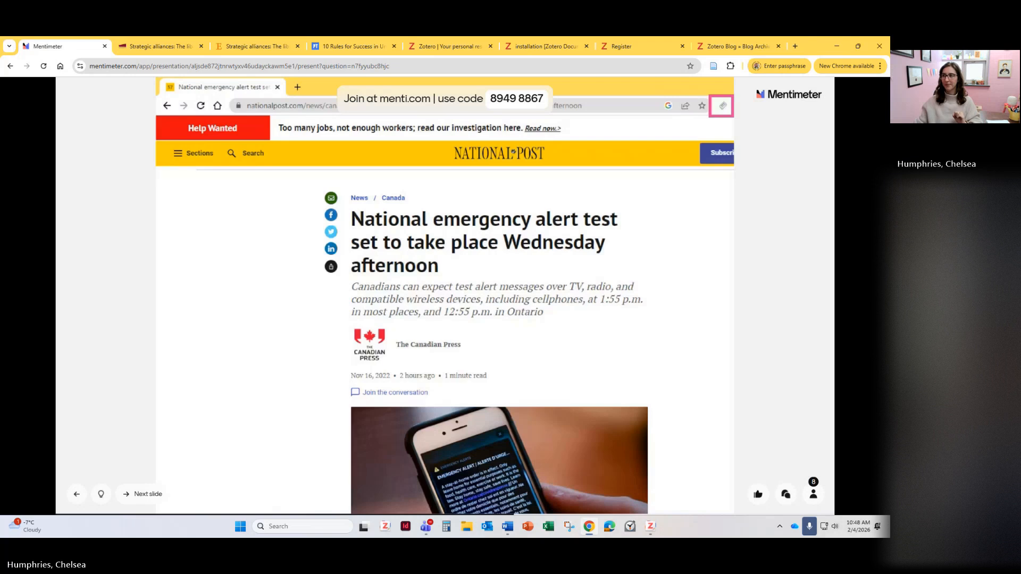
pyautogui.press('Right')
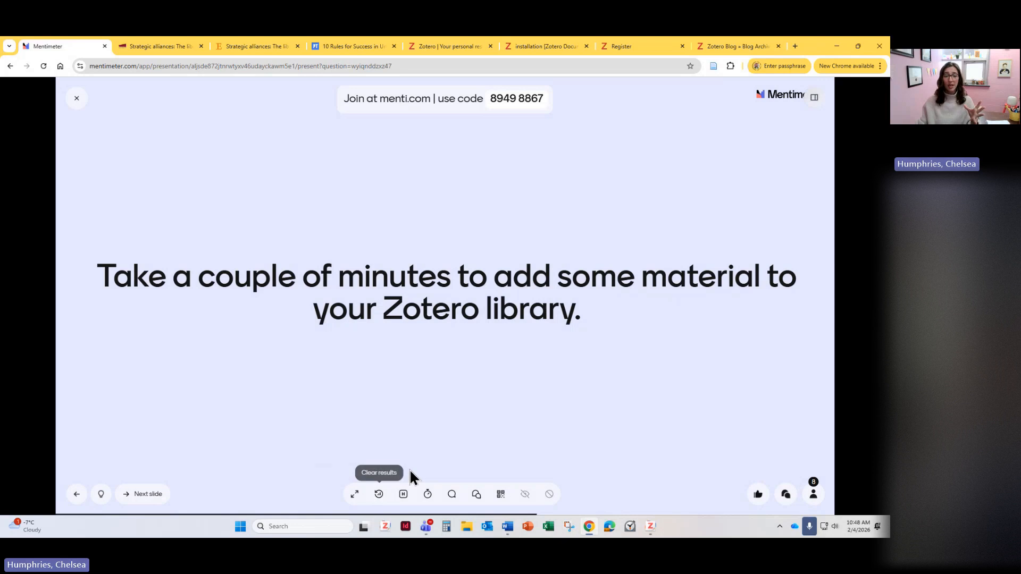
pyautogui.click(427, 495)
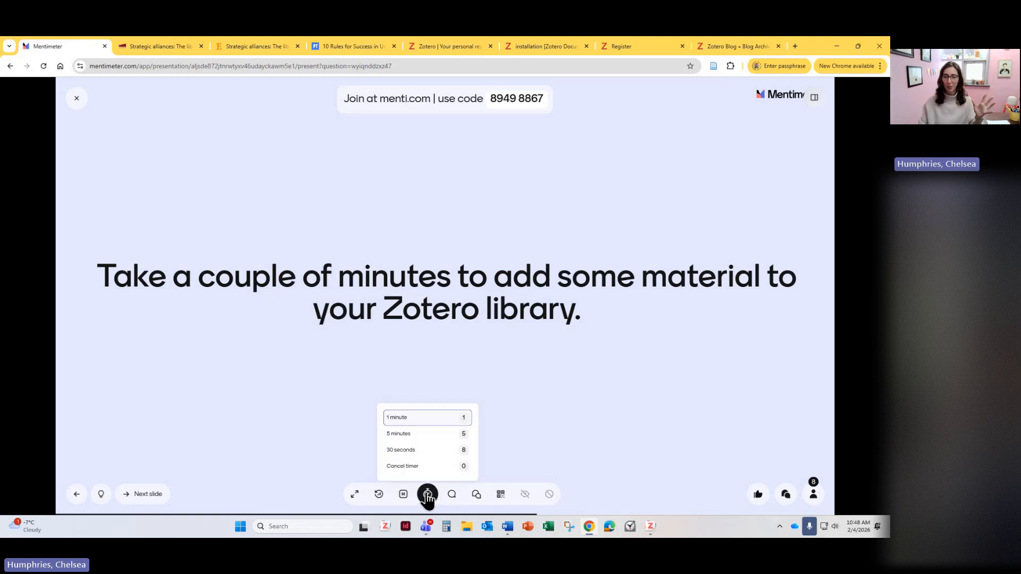
pyautogui.click(420, 423)
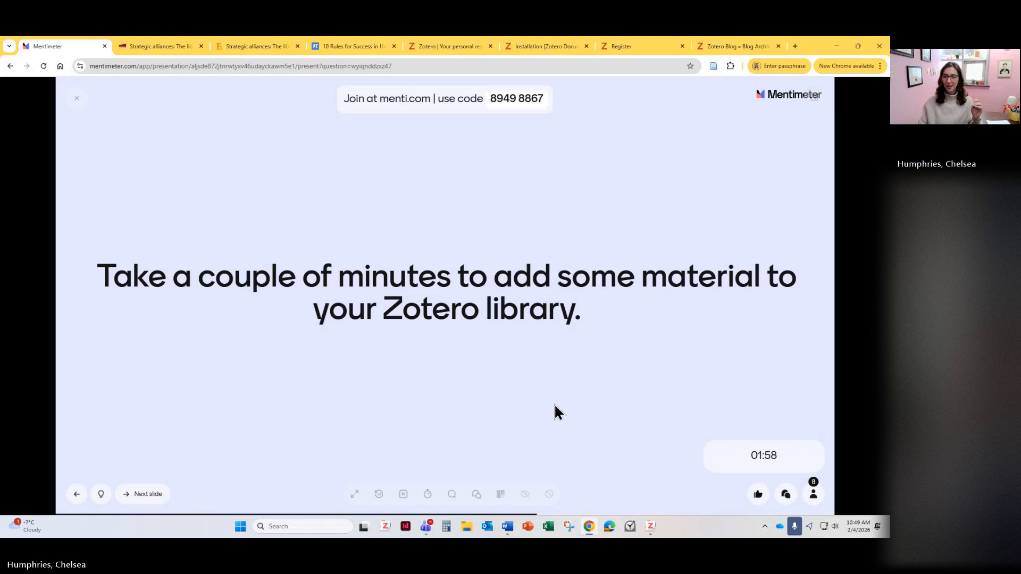
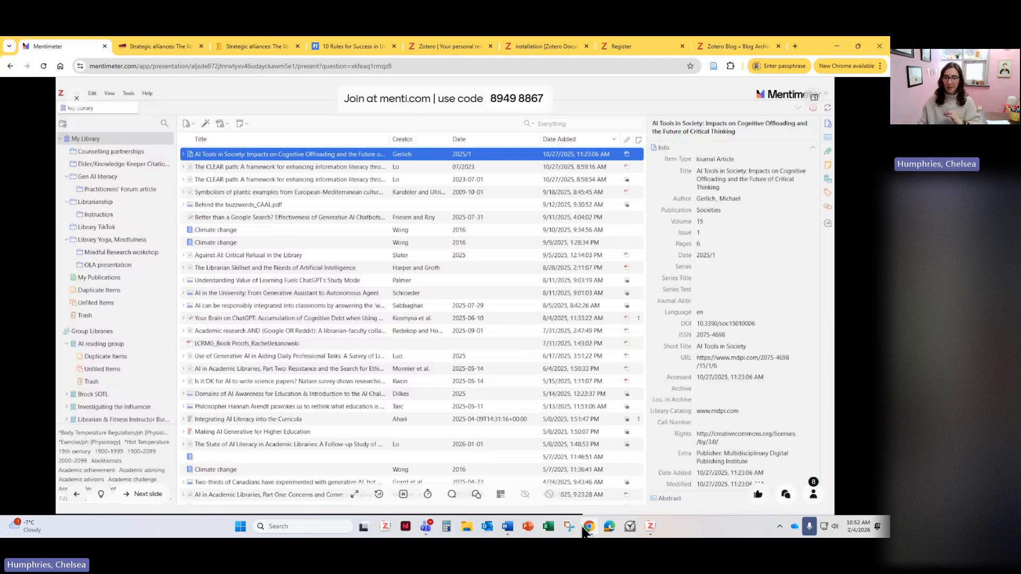
# Switch to Zotero in a maximized window and select the article "A call to action for librarians: Countering conspiracy theories in the age of QAnon".
pyautogui.click(654, 532)
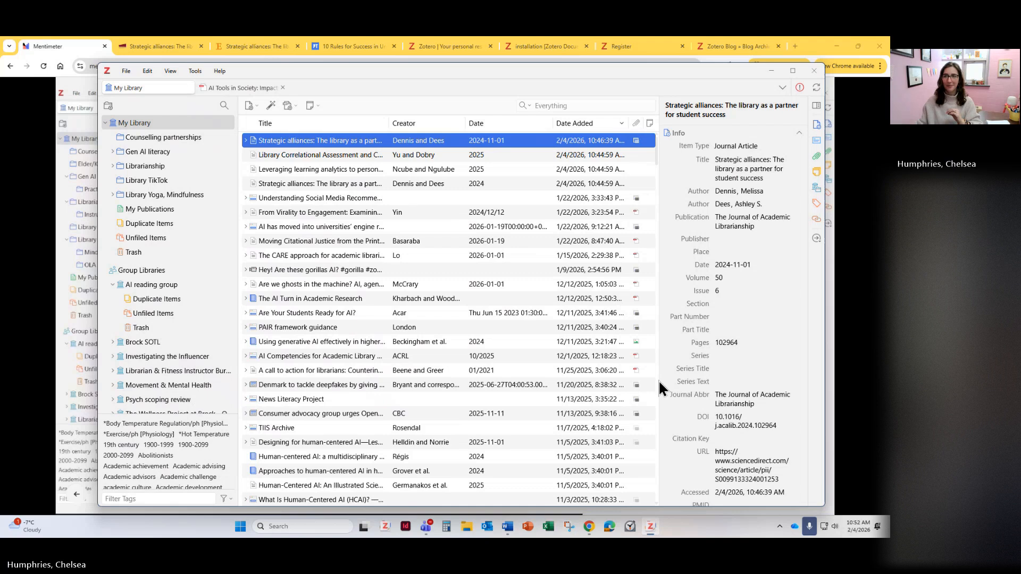
pyautogui.click(793, 70)
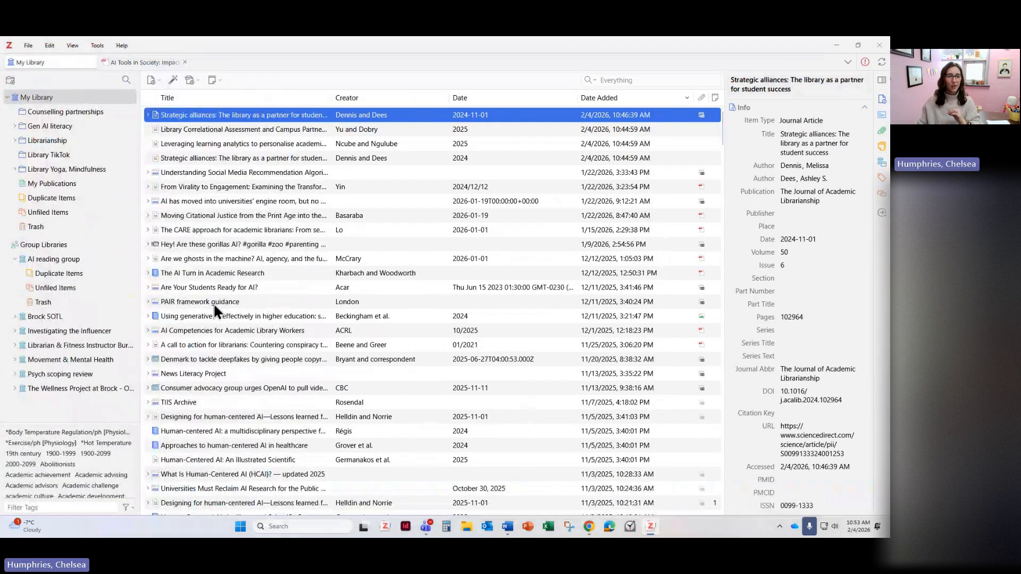
pyautogui.click(207, 345)
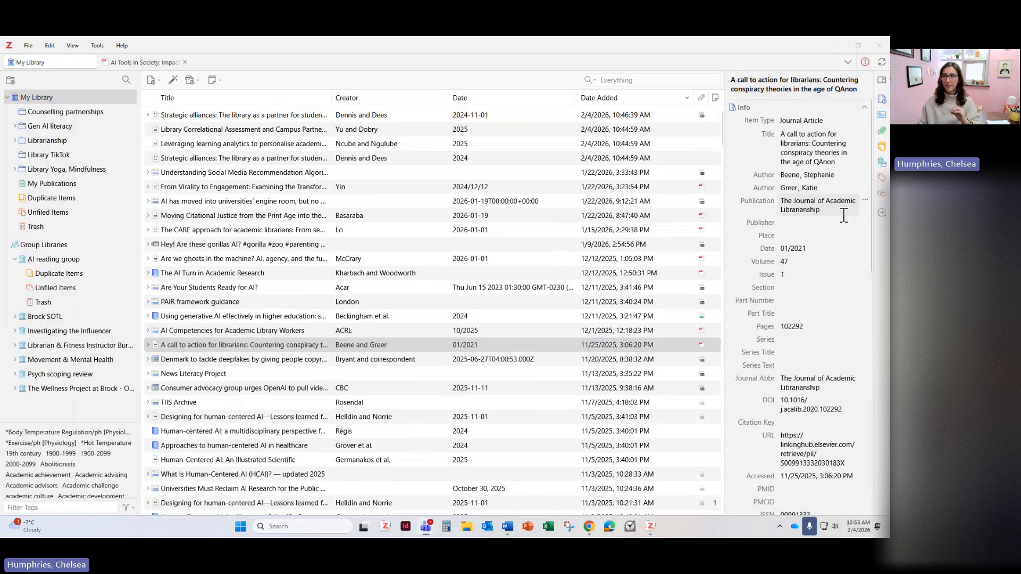
pyautogui.click(253, 347)
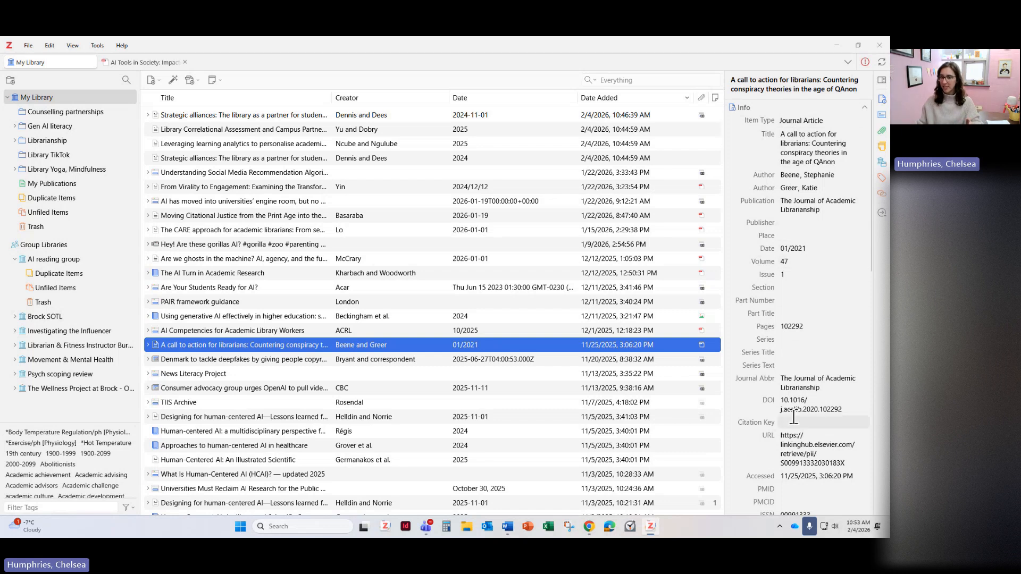
# Try changing the last letter of the second author's surname to "n" and restore the original spelling.
pyautogui.click(796, 190)
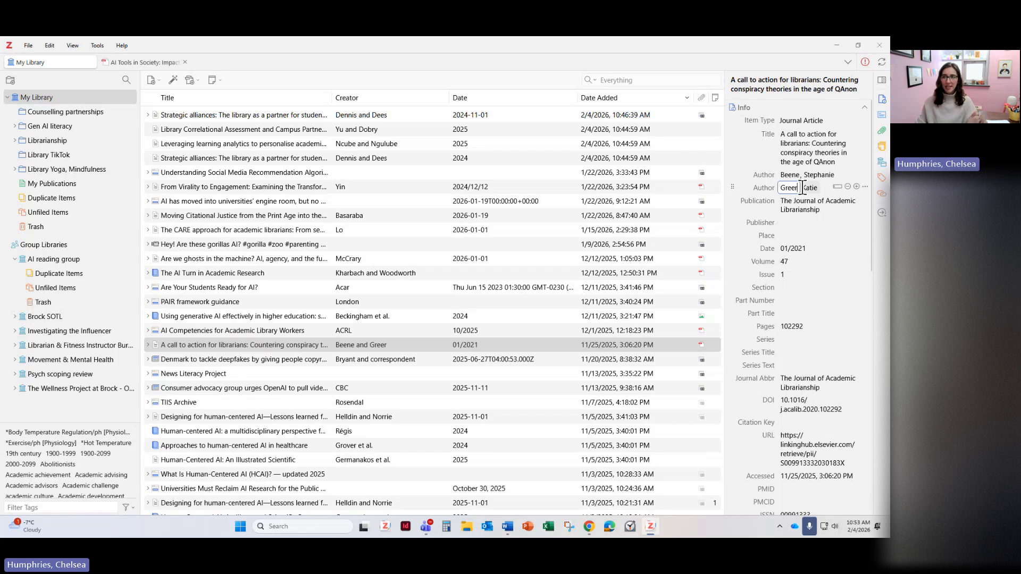
pyautogui.press('BackSpace')
pyautogui.write('n')
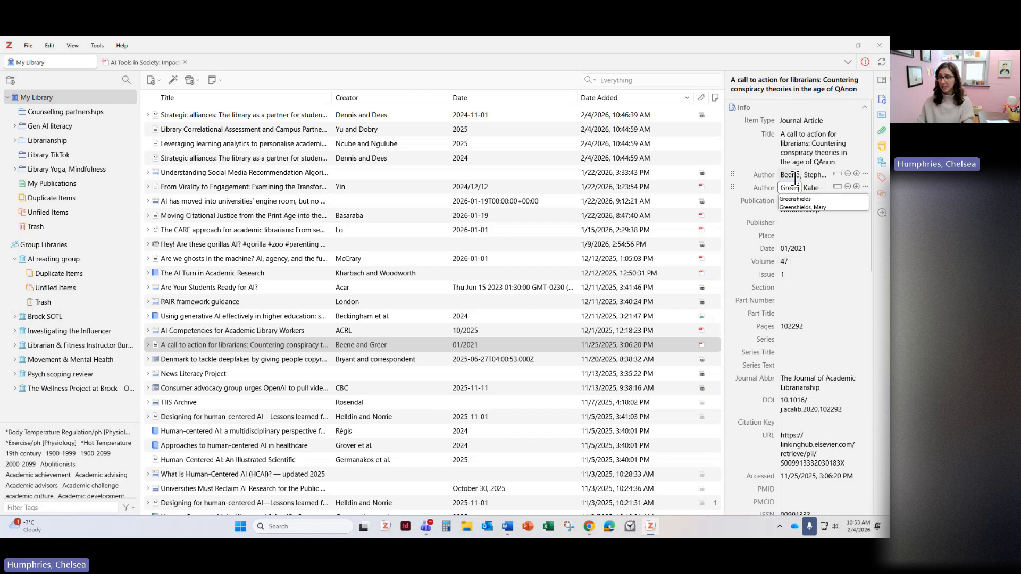
pyautogui.press('BackSpace')
pyautogui.write('r')
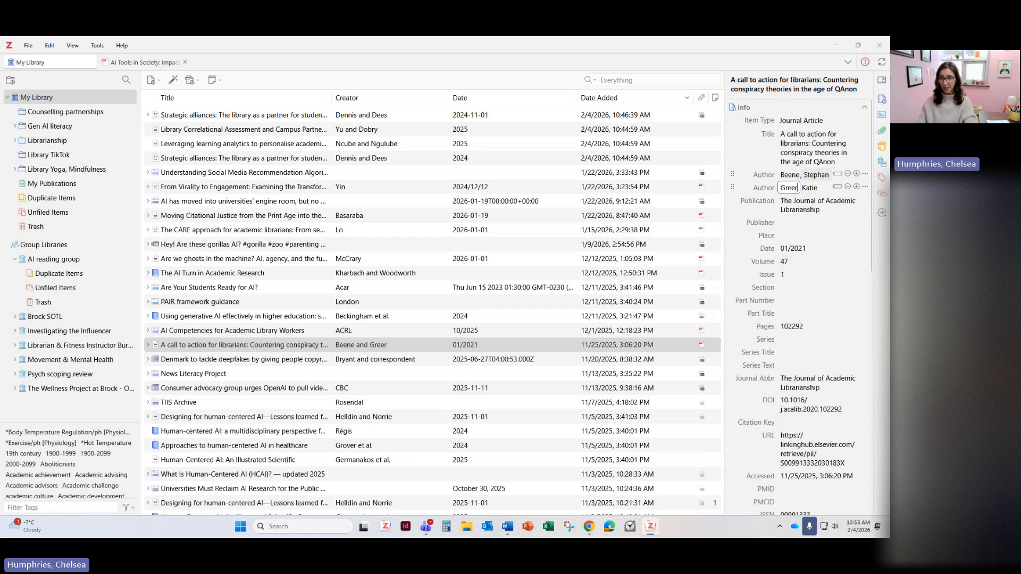
pyautogui.press('Tab')
pyautogui.press('Tab')
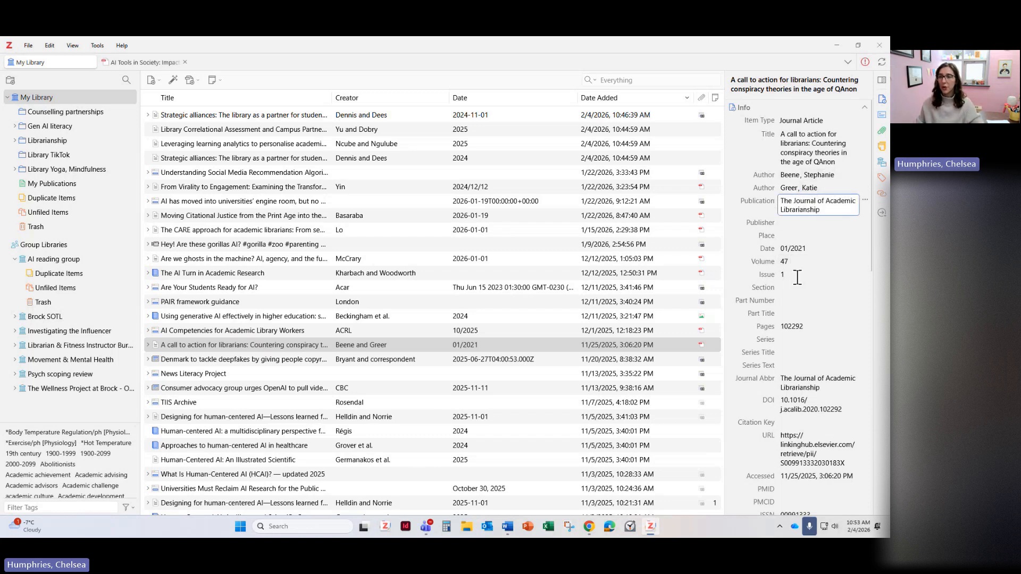
# Open the article's Volume and Issue values for editing, then try replacing its Pages value with 4-17 and restore 102292.
pyautogui.click(796, 260)
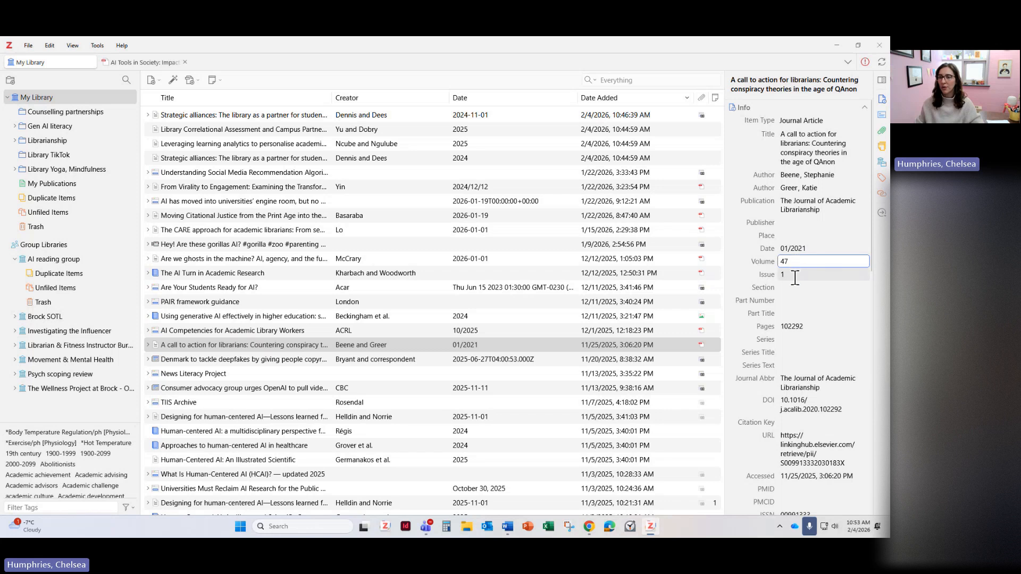
pyautogui.click(795, 275)
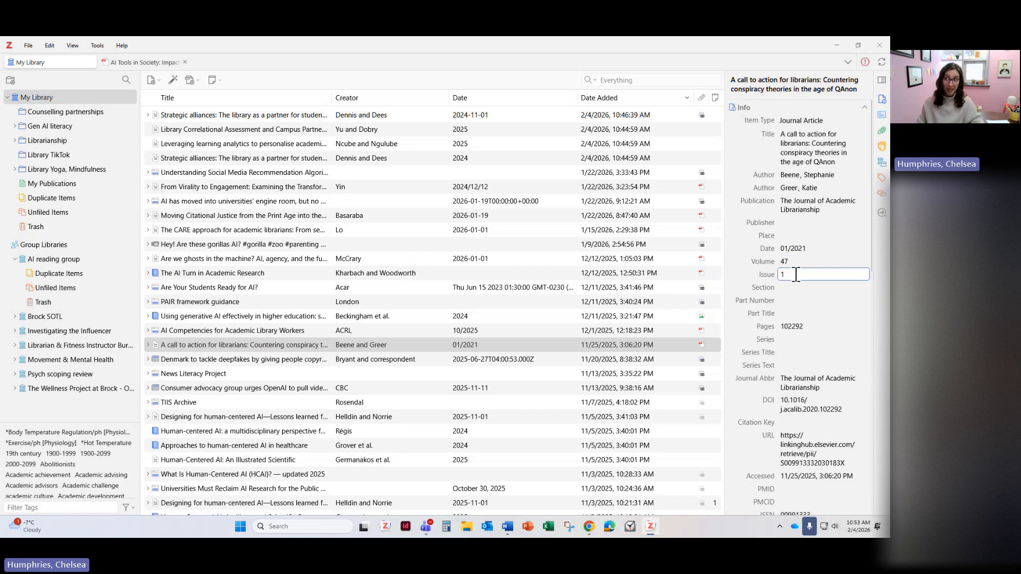
pyautogui.click(817, 326)
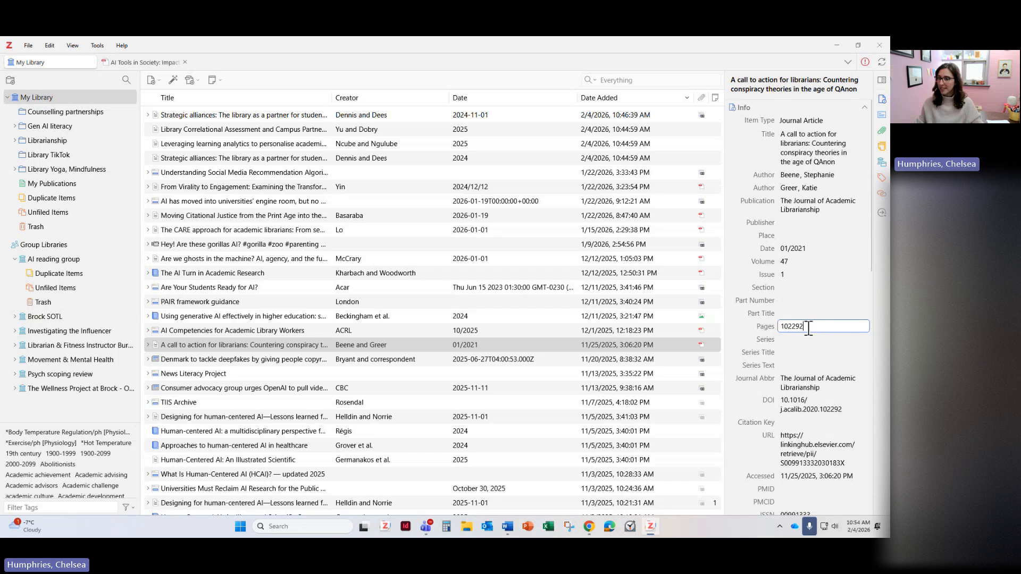
pyautogui.moveTo(809, 325); pyautogui.dragTo(770, 321)
pyautogui.hotkey('ctrl', 'c')
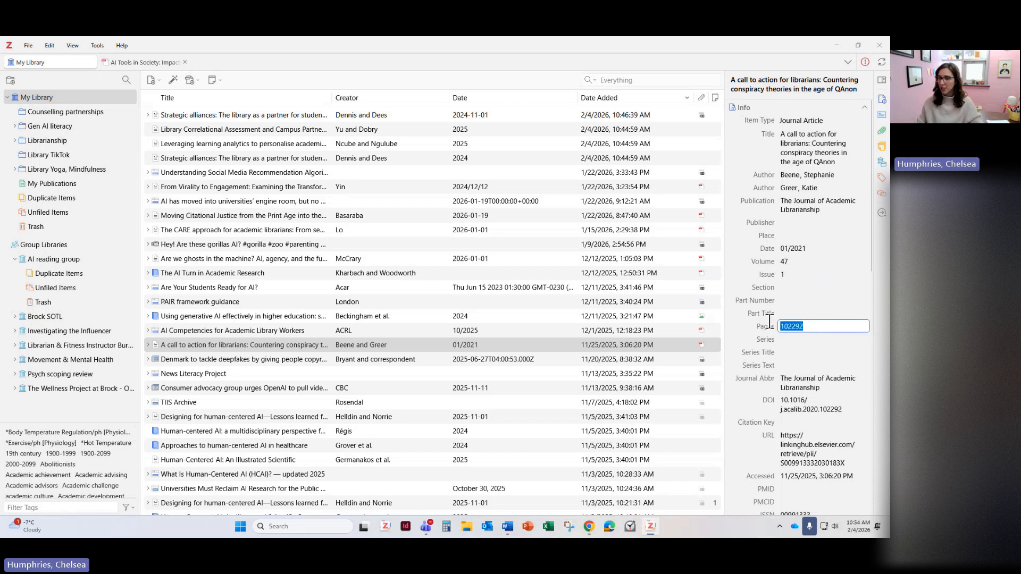
pyautogui.press('BackSpace')
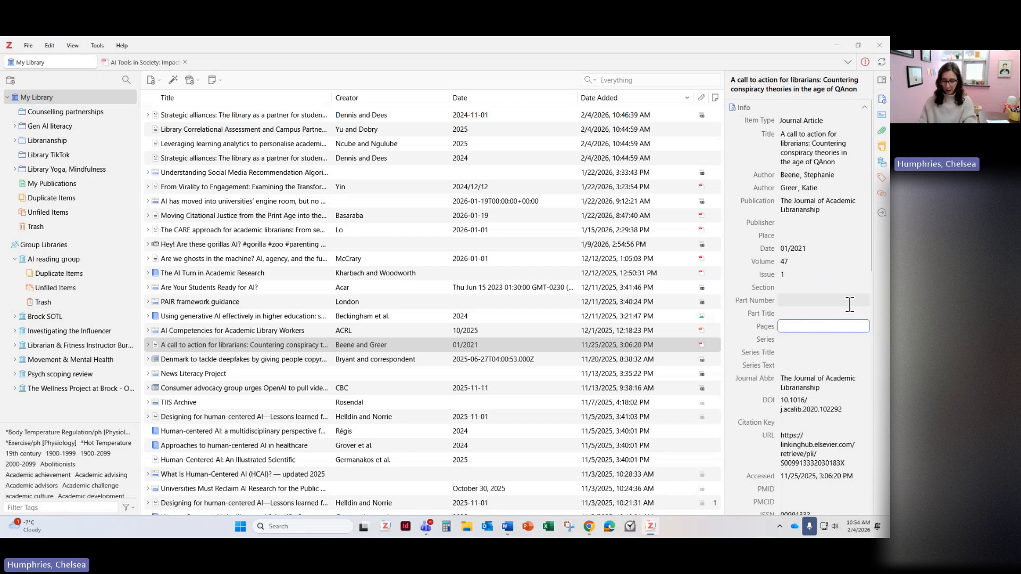
pyautogui.write('4-17')
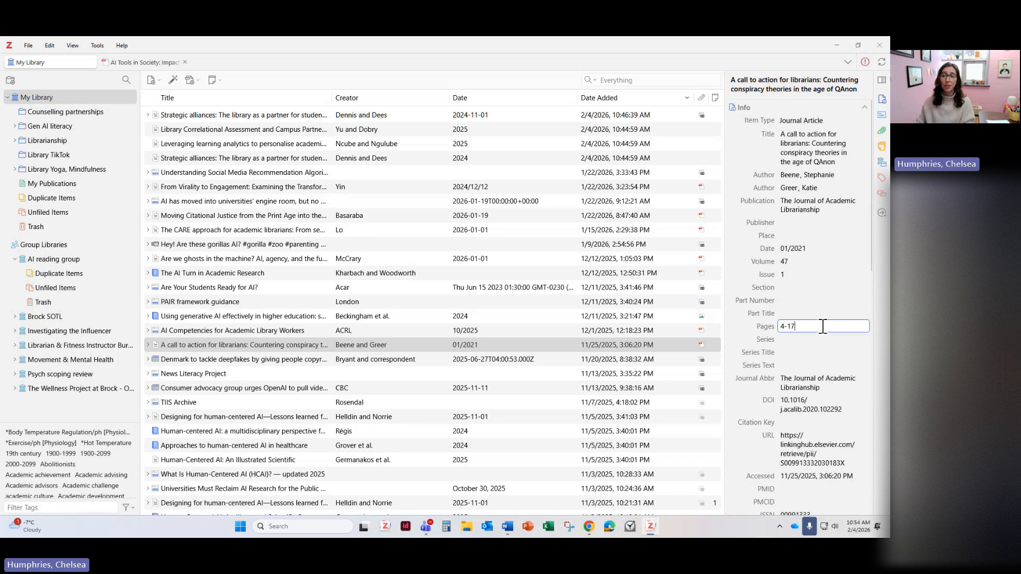
pyautogui.moveTo(822, 326); pyautogui.dragTo(766, 326)
pyautogui.hotkey('ctrl', 'v')
pyautogui.click(828, 289)
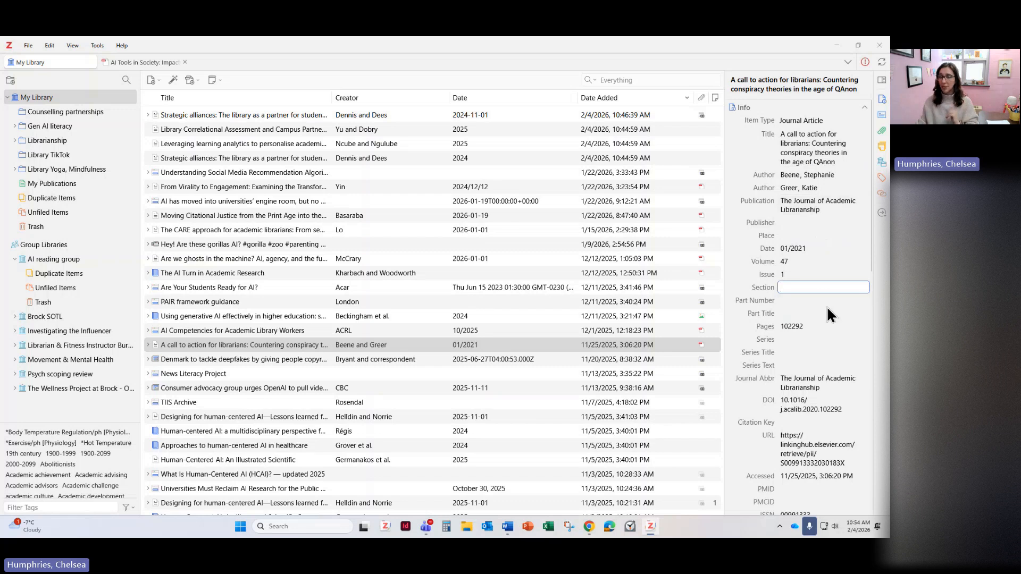
# Examine the article's metadata fields and the list of available item types, keeping Journal Article as the type.
pyautogui.scroll(-1, 817, 241)
pyautogui.scroll(-5, 816, 241)
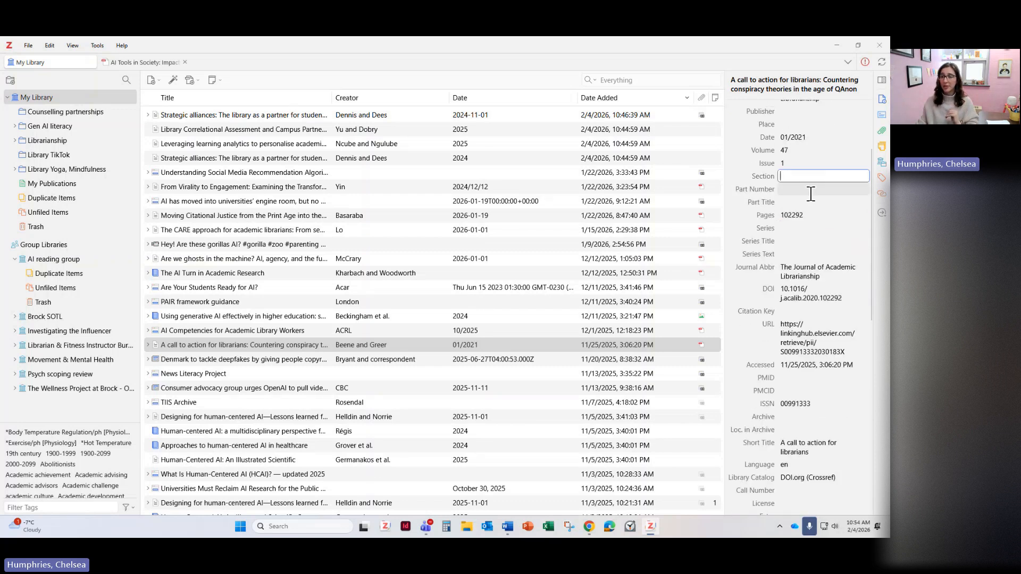
pyautogui.scroll(6, 810, 193)
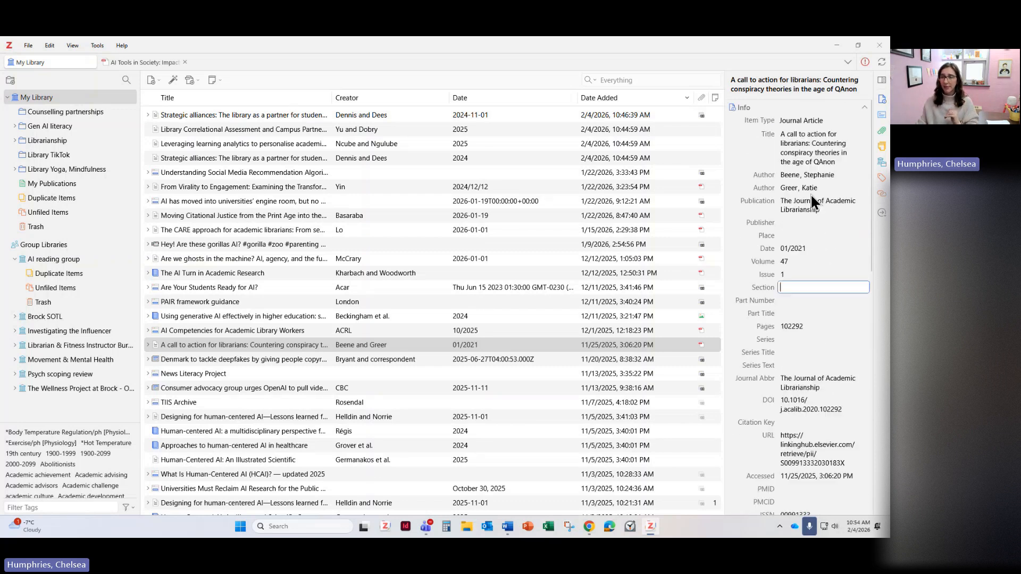
pyautogui.click(799, 120)
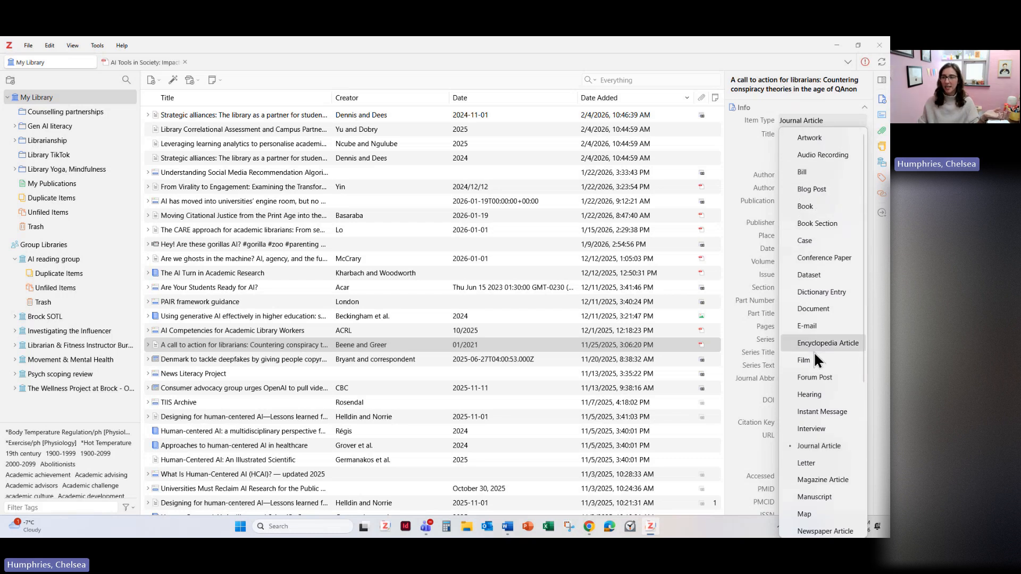
pyautogui.scroll(-5, 814, 372)
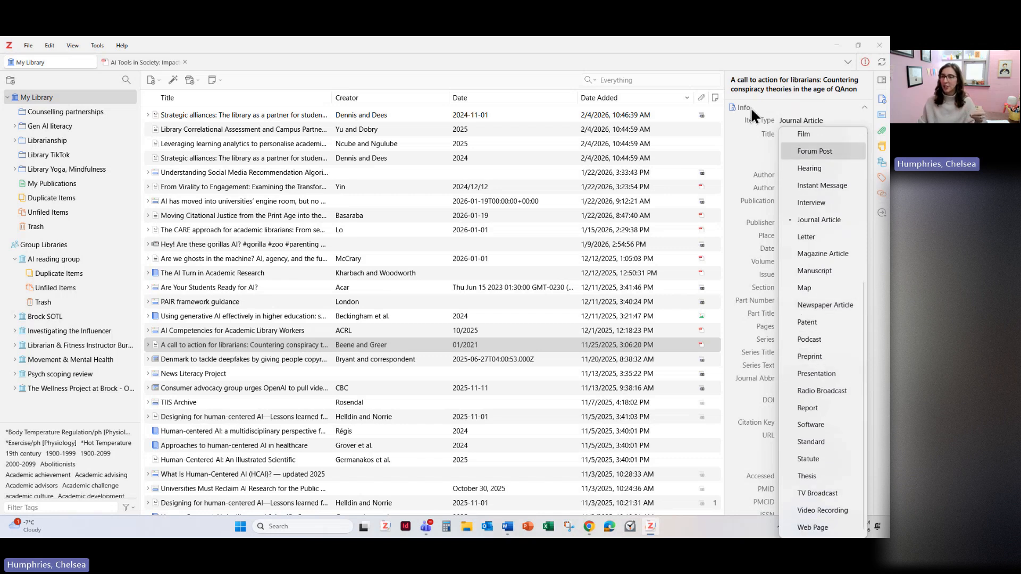
pyautogui.click(767, 142)
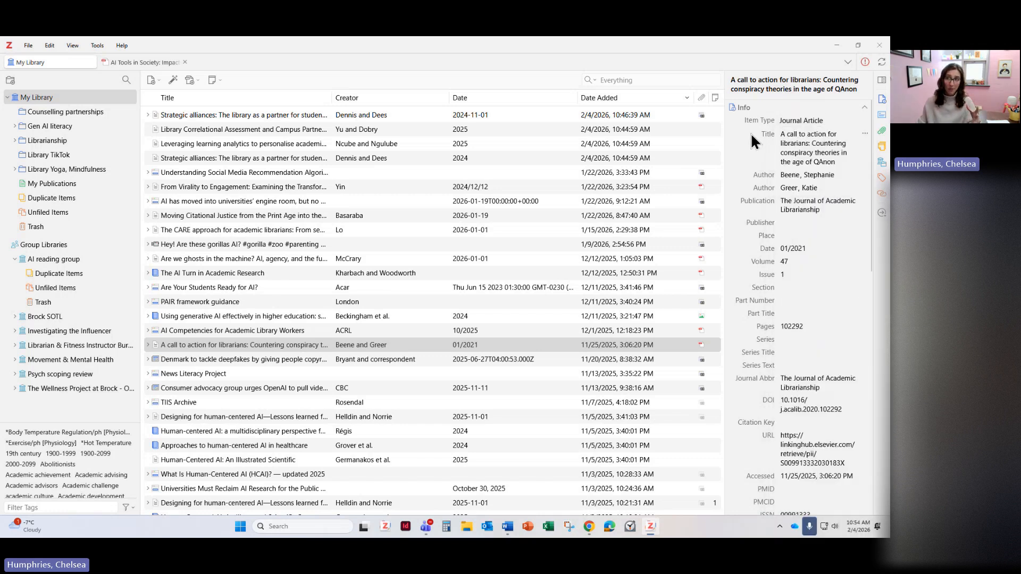
pyautogui.click(806, 120)
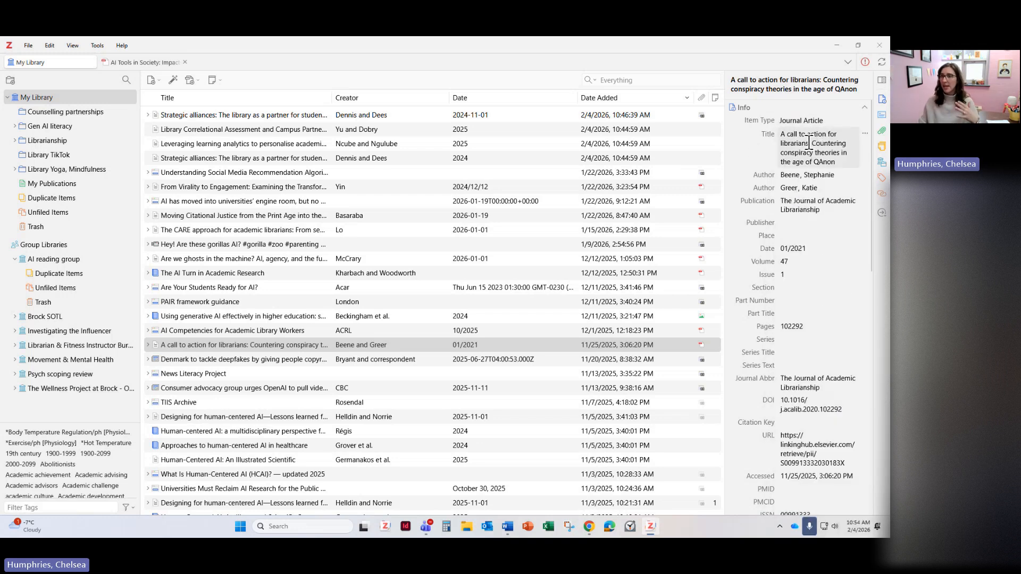
pyautogui.click(805, 237)
pyautogui.click(803, 267)
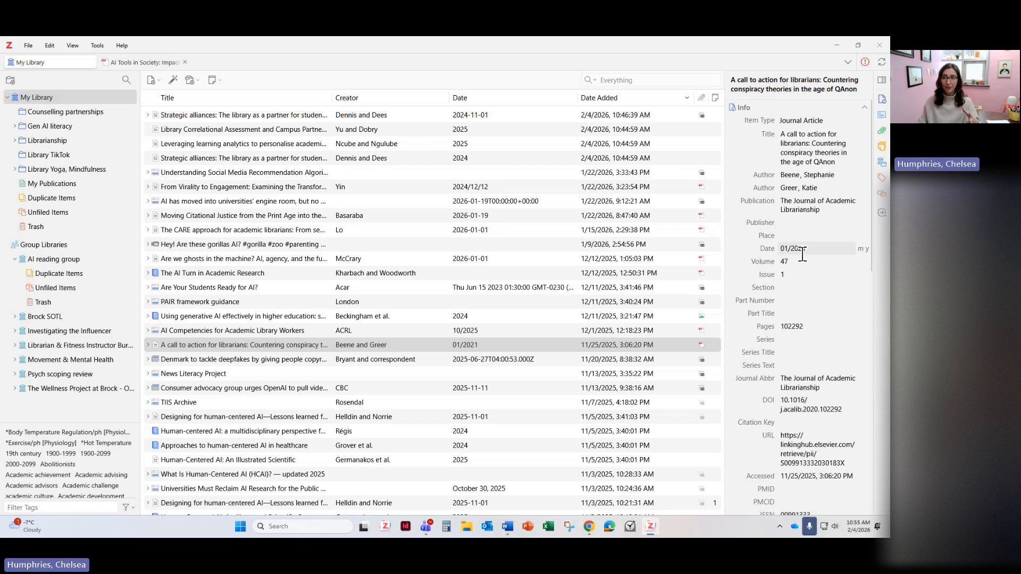
# Review the rest of the article's details, including its abstract, PDF attachment, notes, collections and tags.
pyautogui.scroll(-3, 797, 191)
pyautogui.scroll(-7, 796, 191)
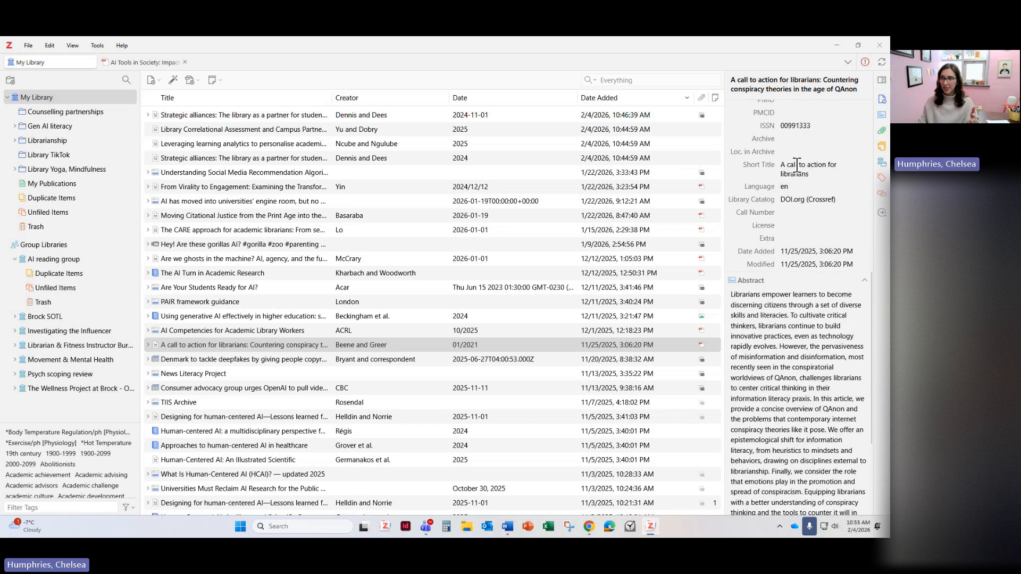
pyautogui.scroll(-4, 801, 170)
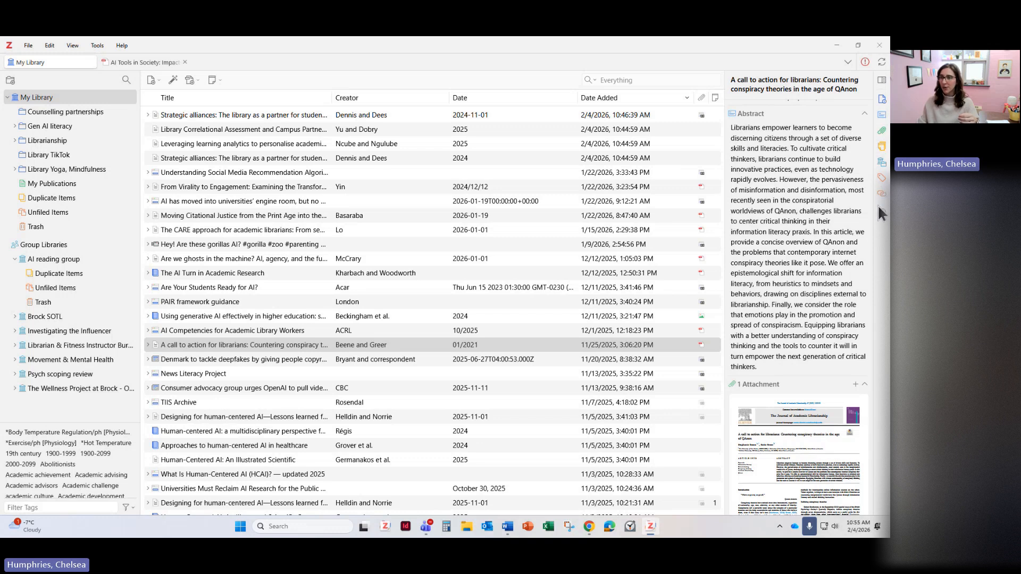
pyautogui.scroll(-3, 792, 177)
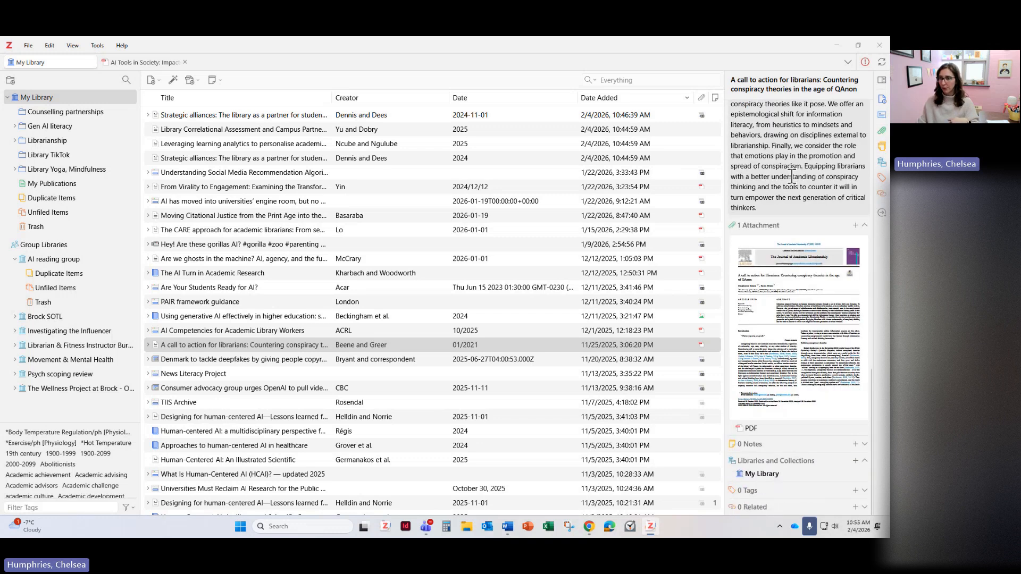
pyautogui.scroll(5, 792, 177)
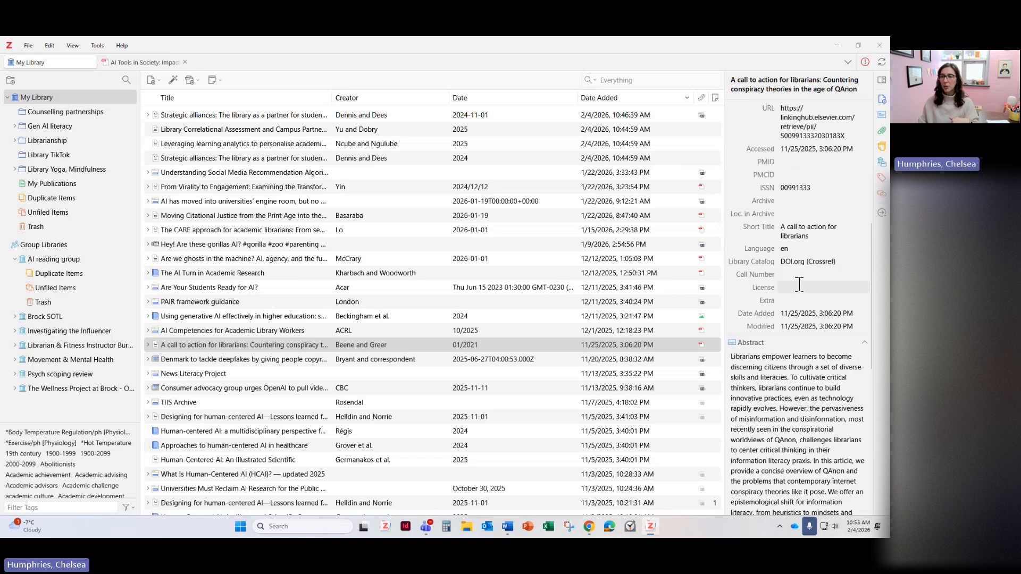
pyautogui.scroll(-3, 793, 160)
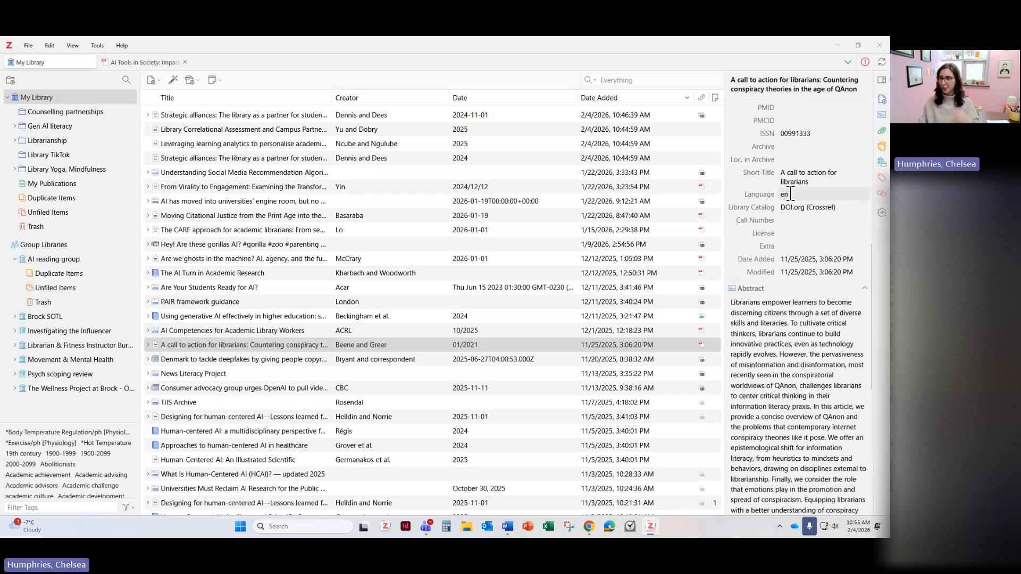
pyautogui.scroll(-2, 789, 214)
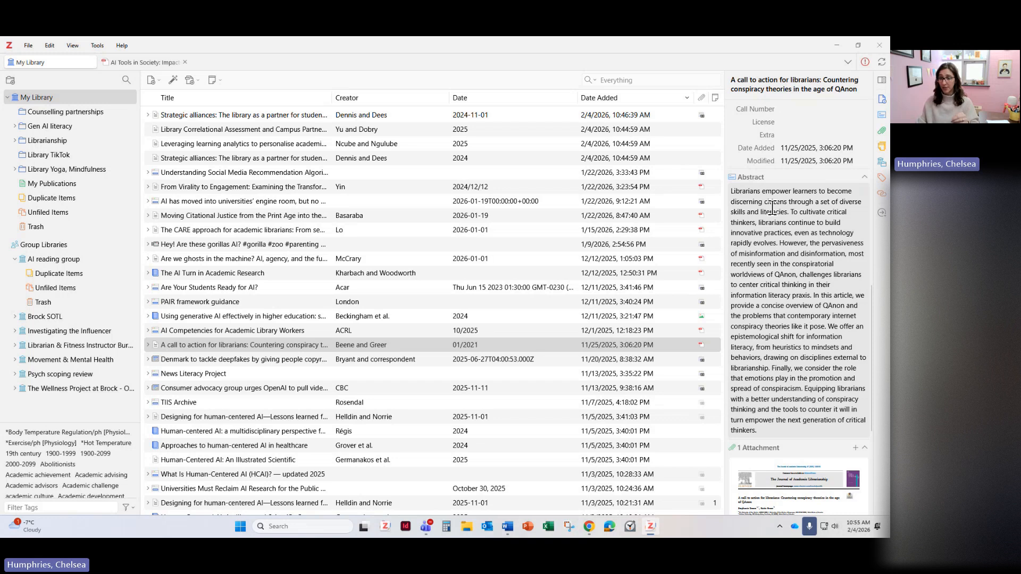
# Examine the article's abstract and try highlighting a passage beginning in its sentence about internet conspiracy theories.
pyautogui.scroll(-2, 790, 263)
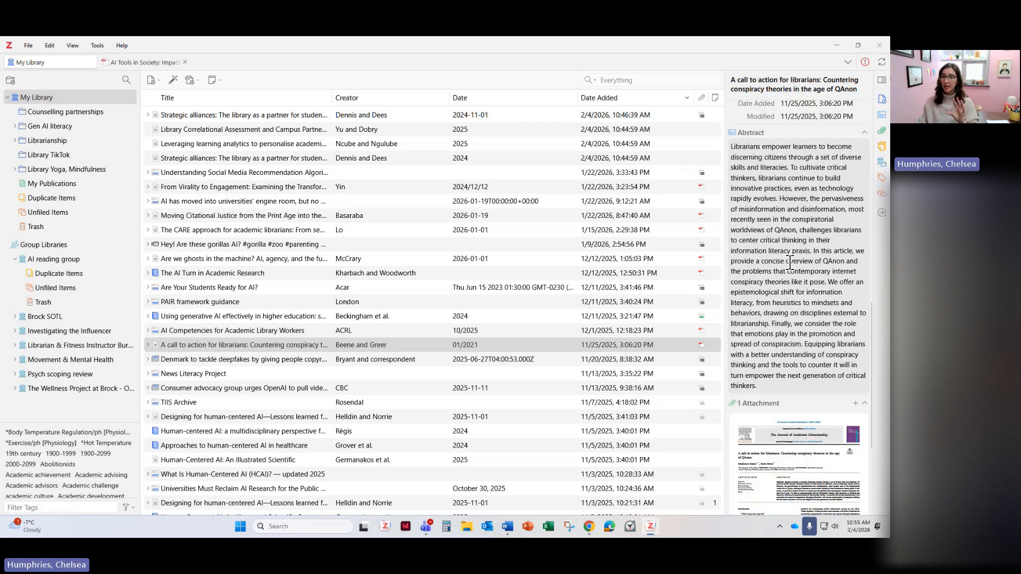
pyautogui.click(757, 229)
pyautogui.moveTo(758, 230); pyautogui.dragTo(786, 272)
pyautogui.click(787, 290)
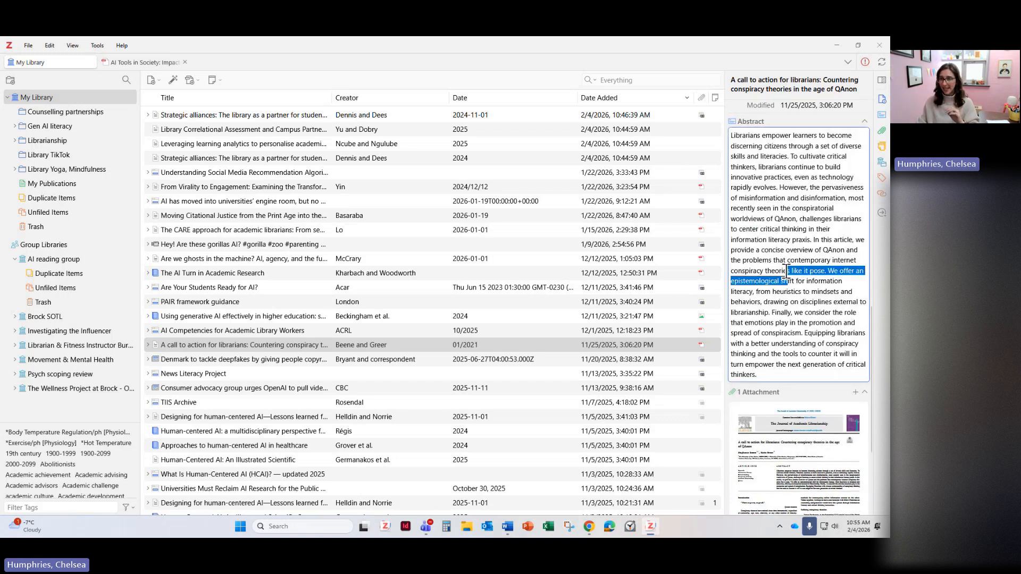
pyautogui.click(785, 271)
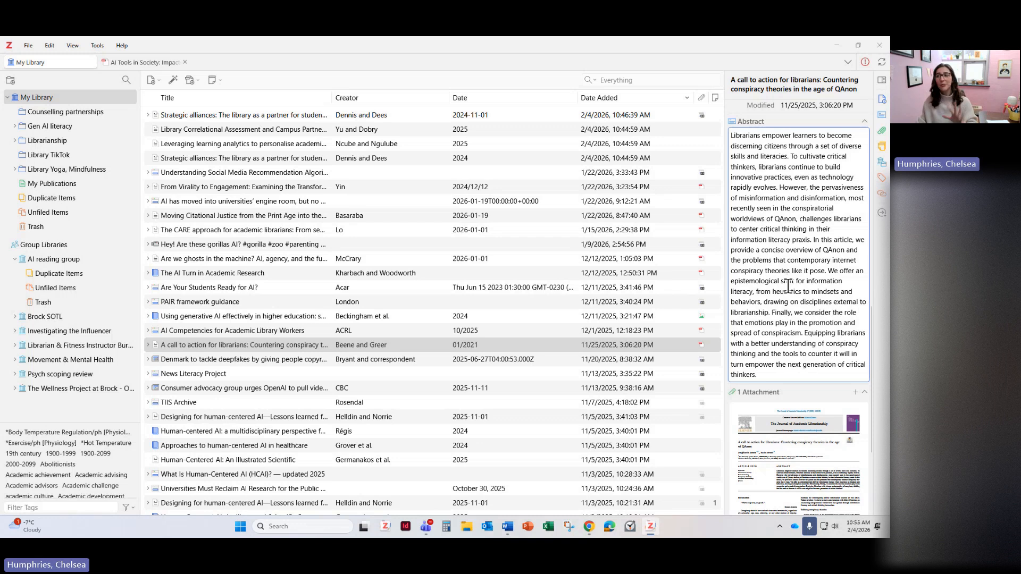
# Open the article's attached PDF in the reader and return to the library list.
pyautogui.scroll(-7, 789, 264)
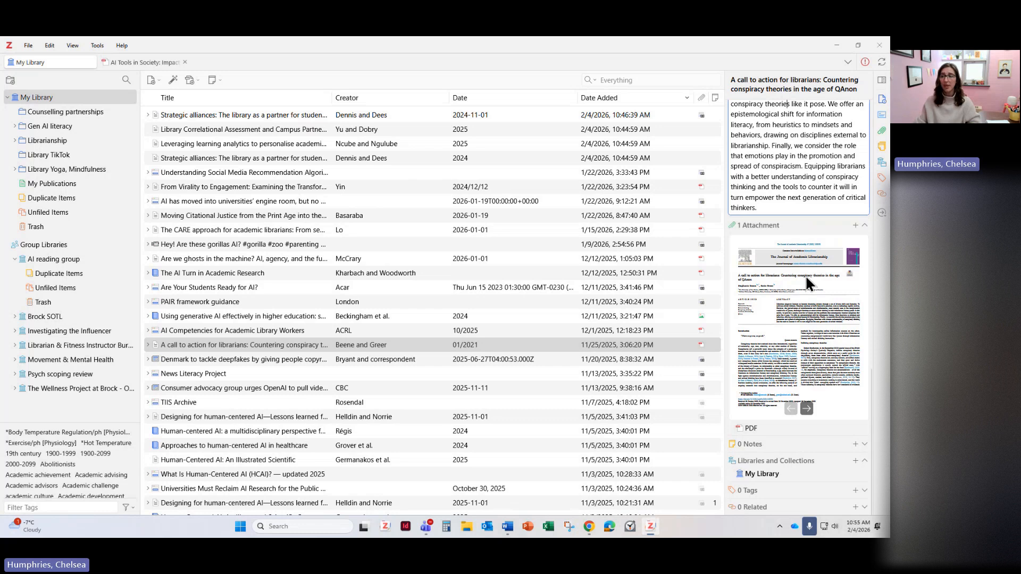
pyautogui.doubleClick(778, 276)
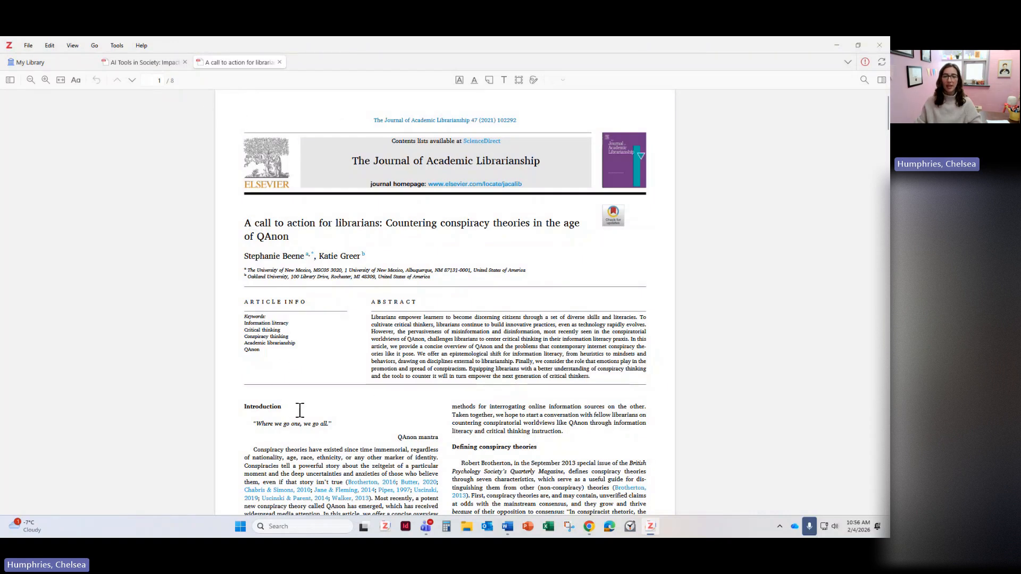
pyautogui.click(42, 68)
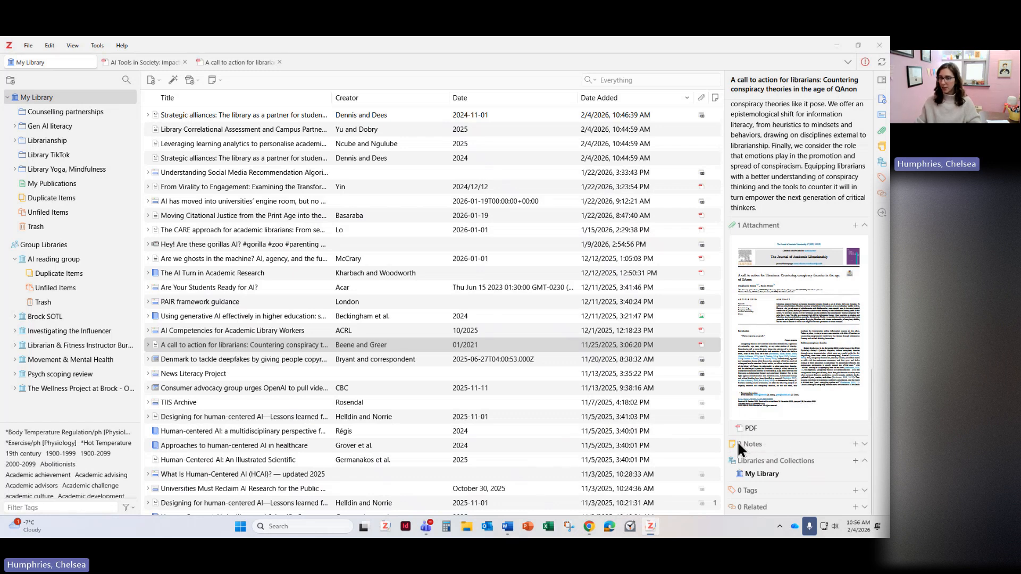
# Add a note to the article reading "This is awesome!".
pyautogui.click(880, 146)
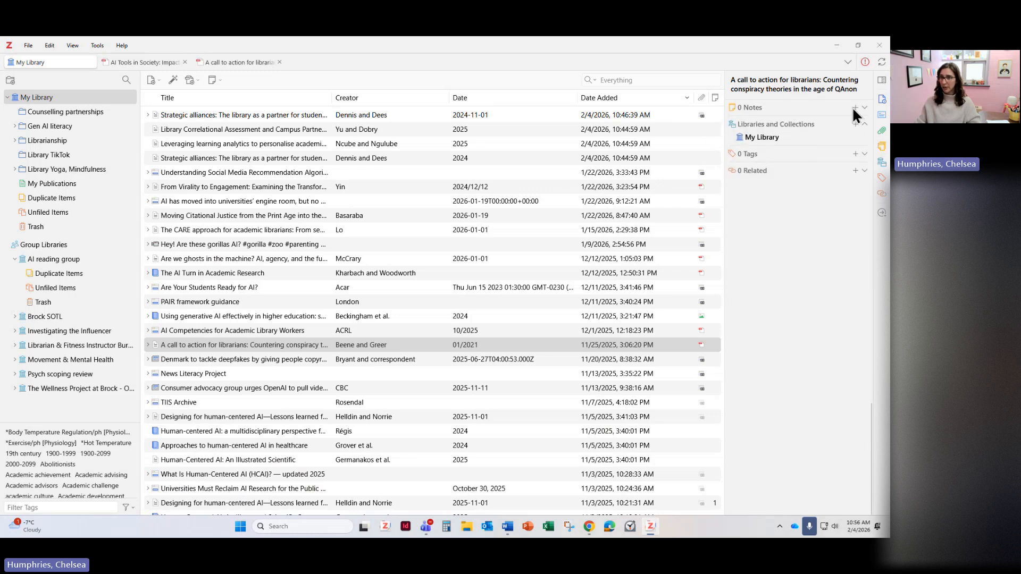
pyautogui.click(855, 108)
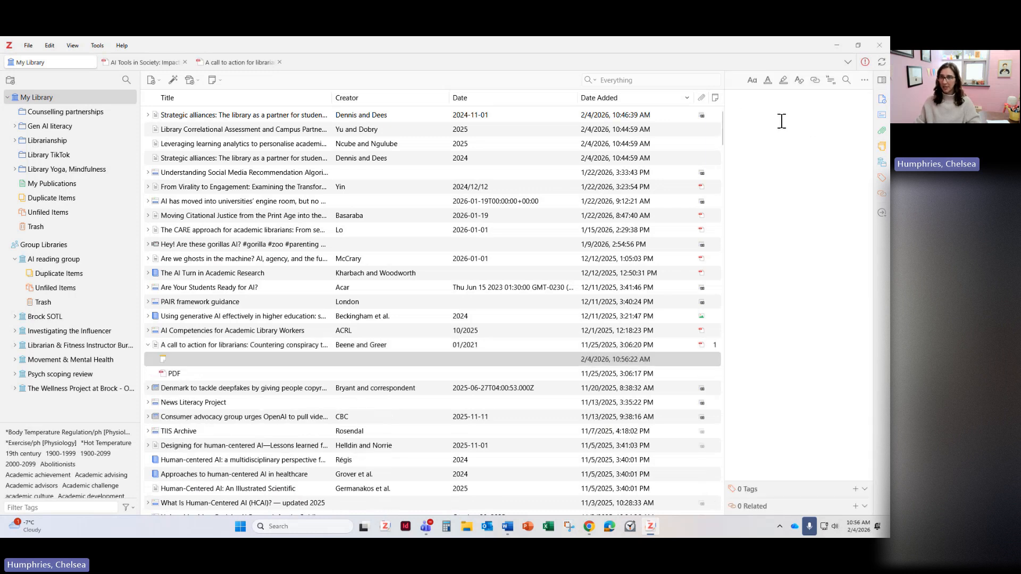
pyautogui.write('This is awe')
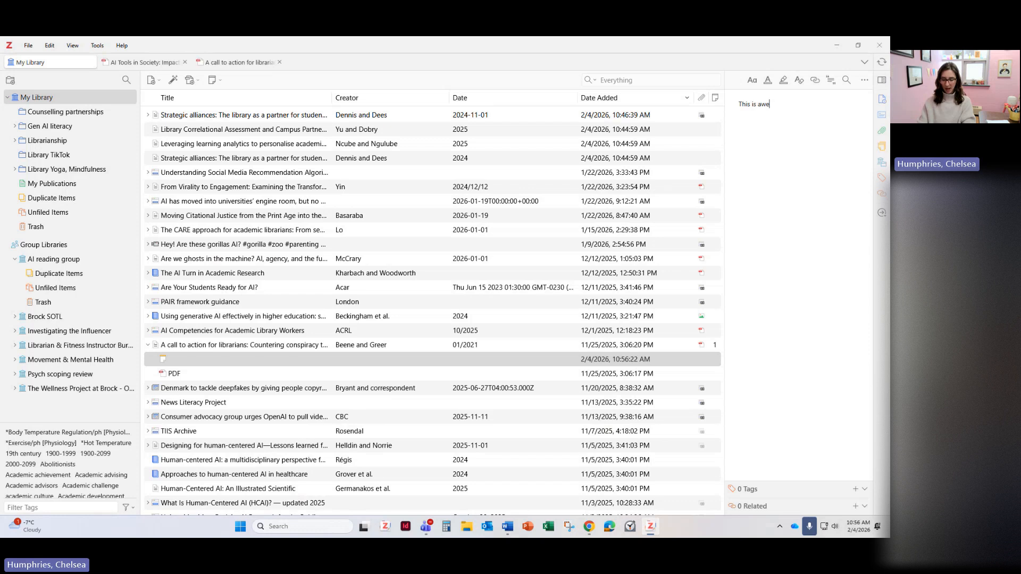
pyautogui.write('some!')
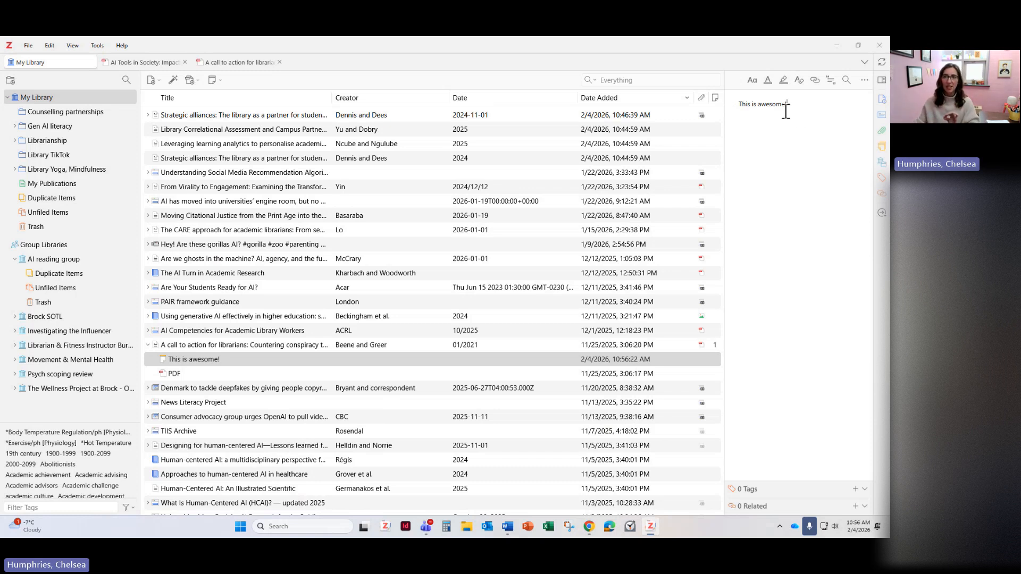
# Open the article's "This is awesome!" note in its own tab and return to the library list.
pyautogui.click(203, 345)
pyautogui.click(197, 359)
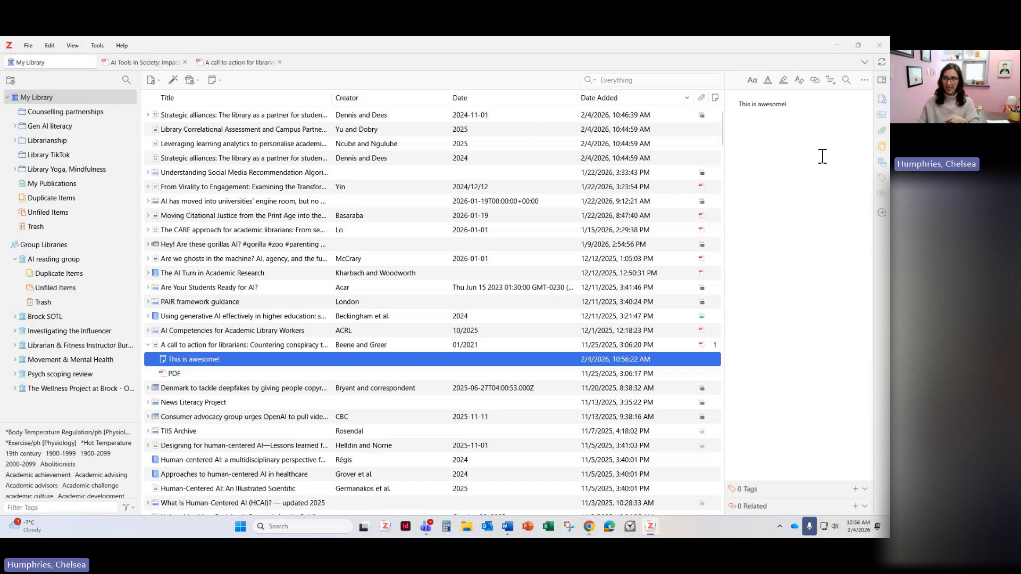
pyautogui.doubleClick(187, 359)
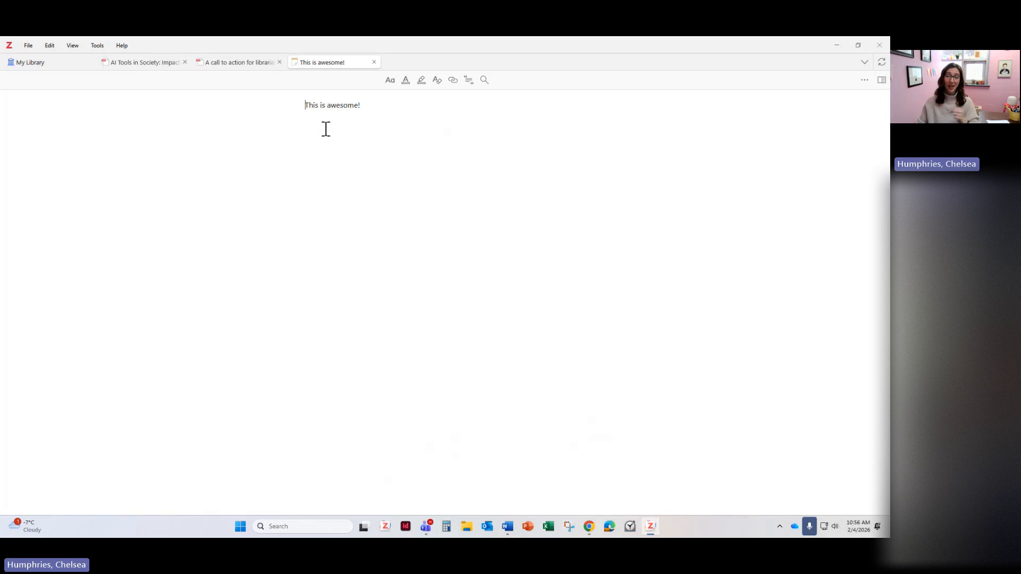
pyautogui.click(35, 62)
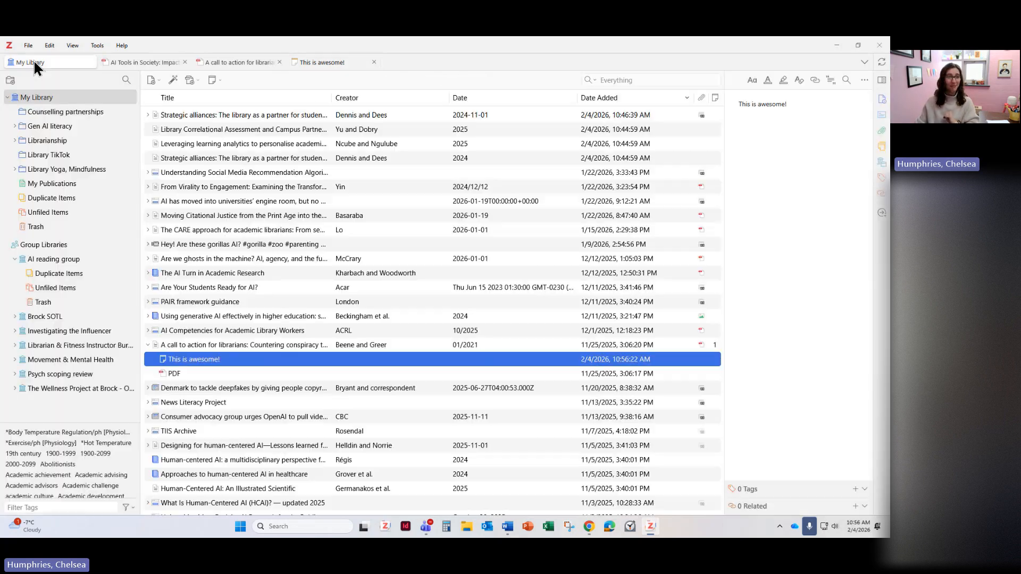
# Add the tag "Librarianship" to the article "A call to action for librarians".
pyautogui.click(205, 348)
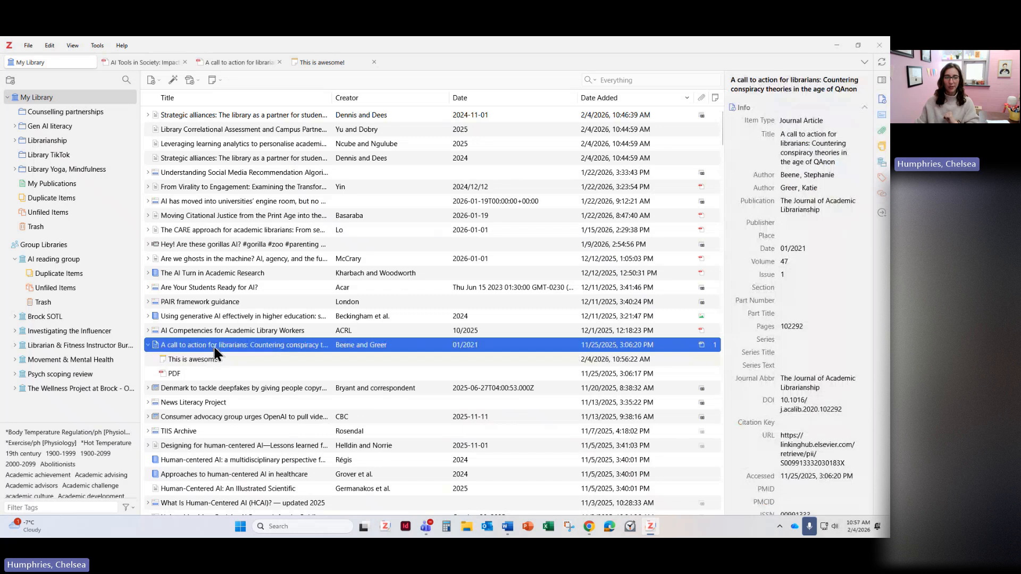
pyautogui.scroll(-10, 812, 168)
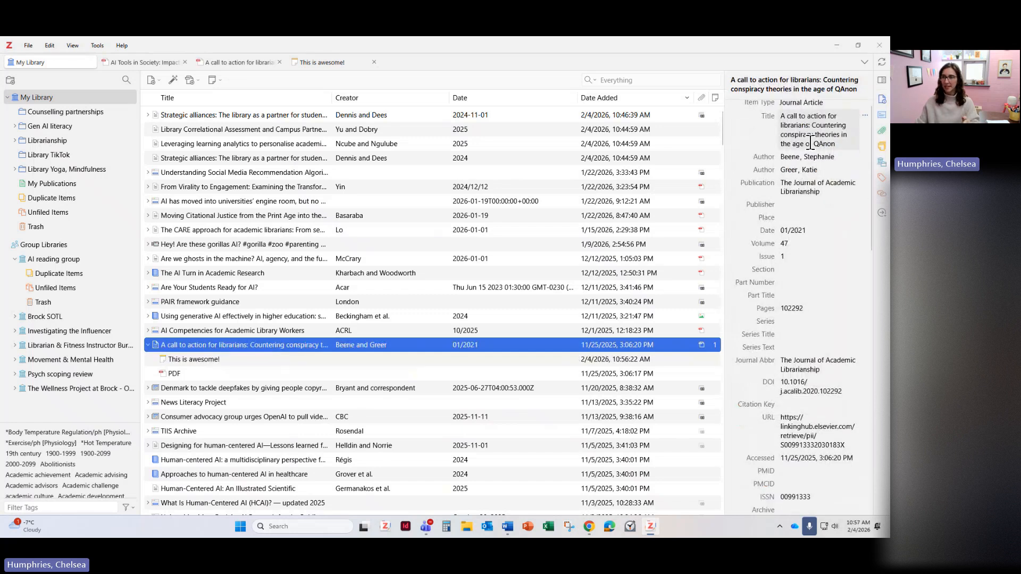
pyautogui.scroll(-3, 811, 148)
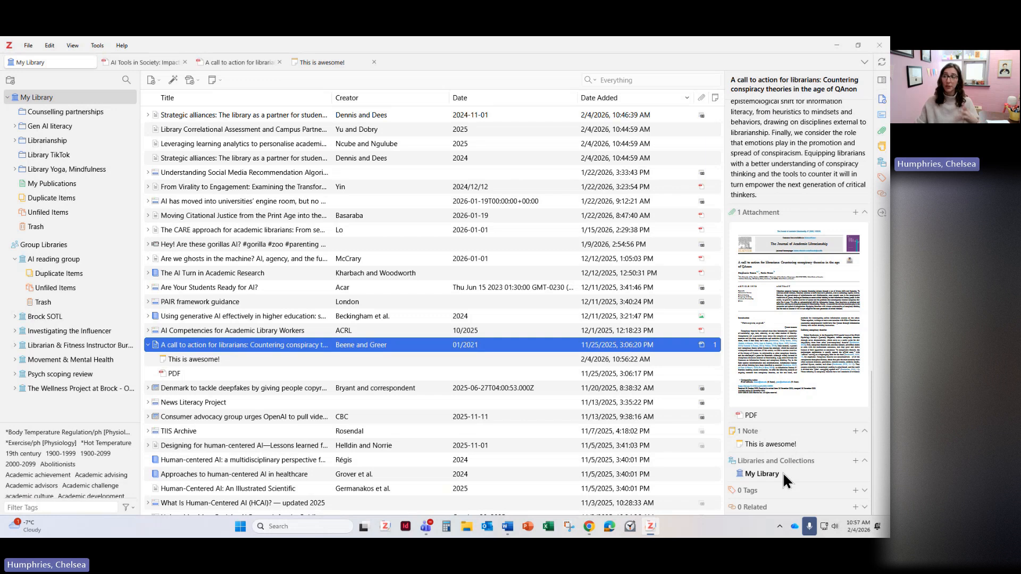
pyautogui.click(854, 489)
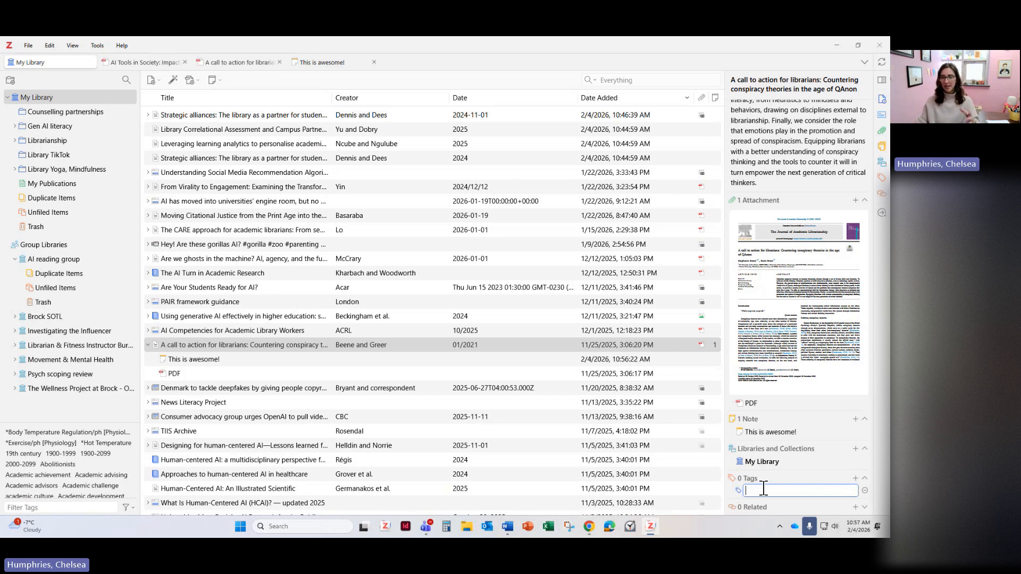
pyautogui.write('Librarianship')
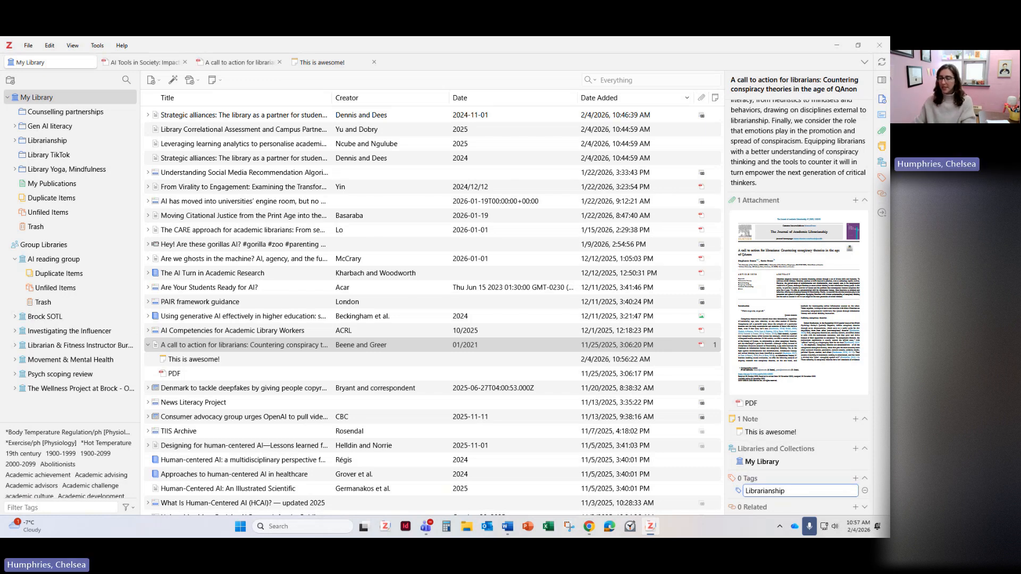
pyautogui.press('Return')
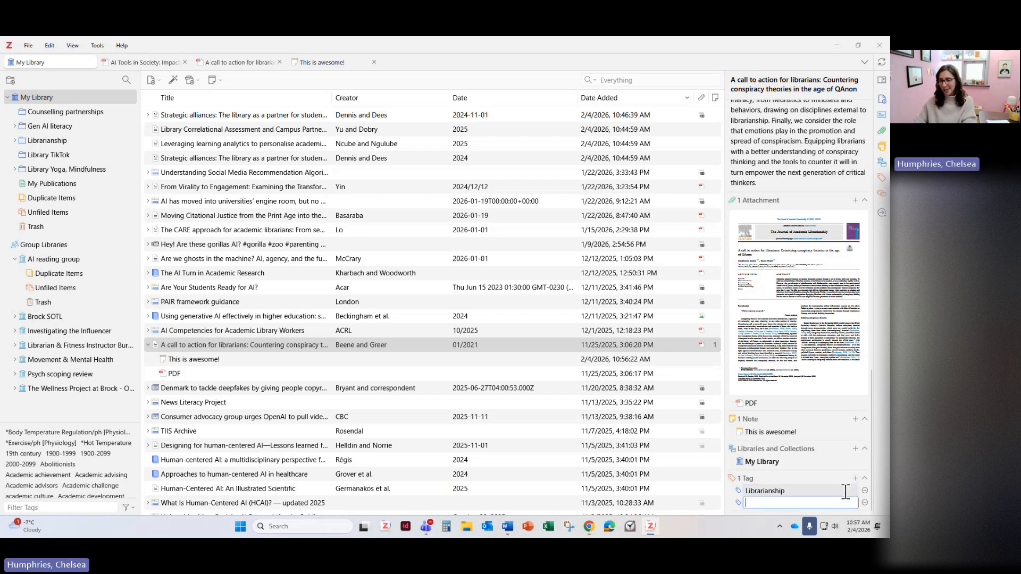
# Remove the "Librarianship" tag from the article.
pyautogui.click(760, 478)
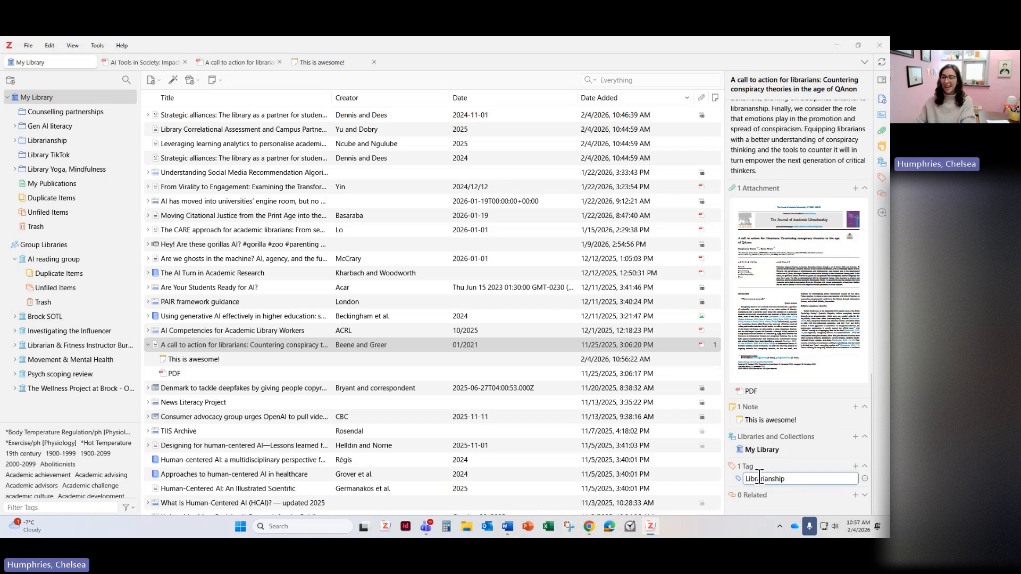
pyautogui.click(790, 465)
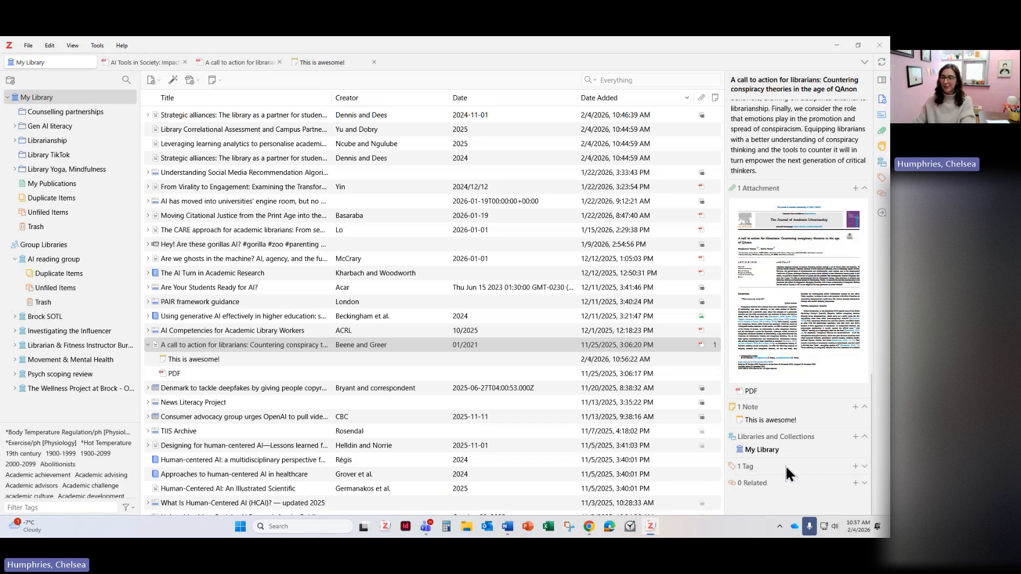
pyautogui.click(752, 466)
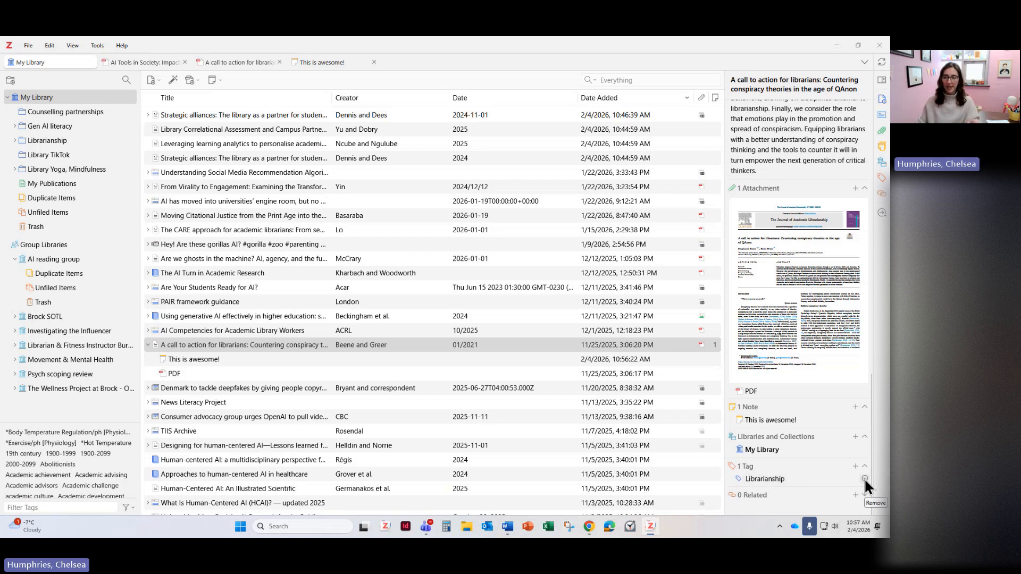
pyautogui.click(865, 478)
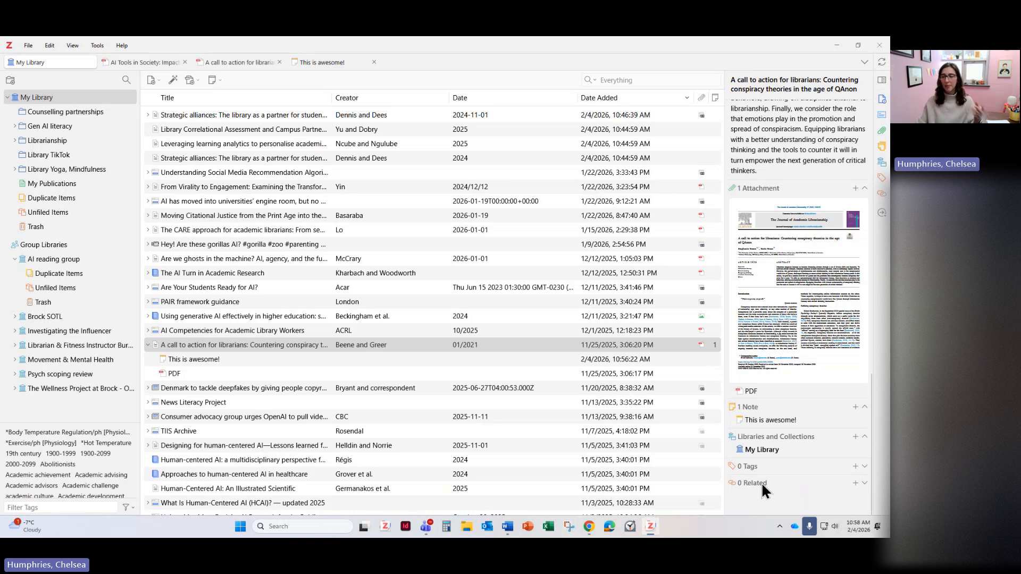
# Link "A Comprehensive Survey of Research Library Organizational Structure" from the Librarianship collection to the article as a related item.
pyautogui.click(855, 483)
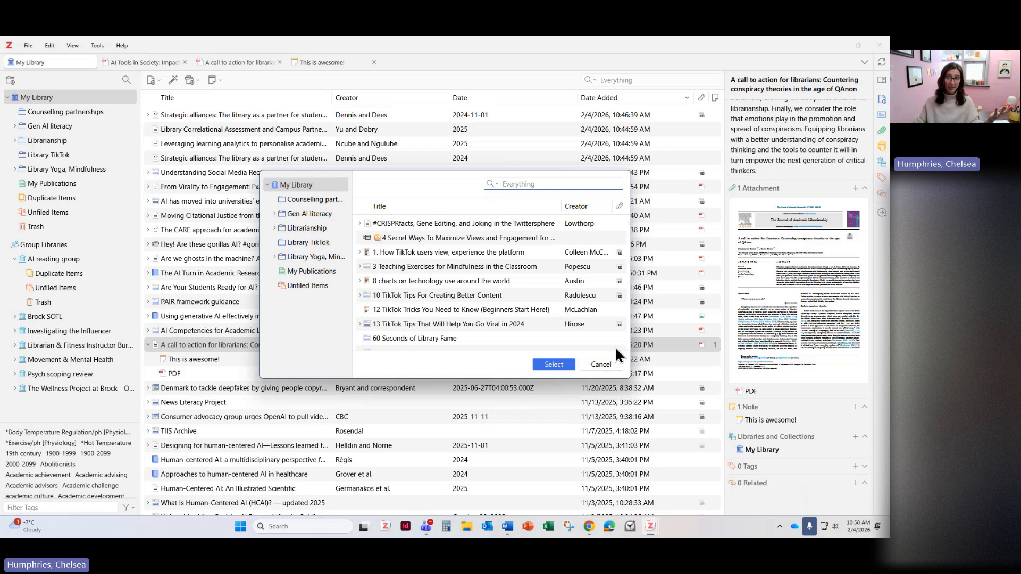
pyautogui.click(606, 366)
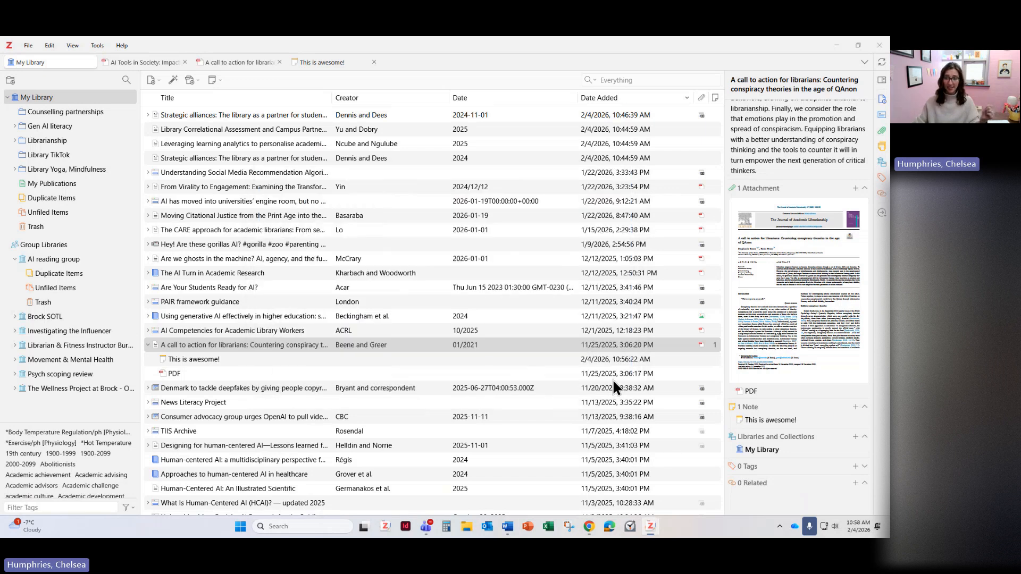
pyautogui.click(856, 484)
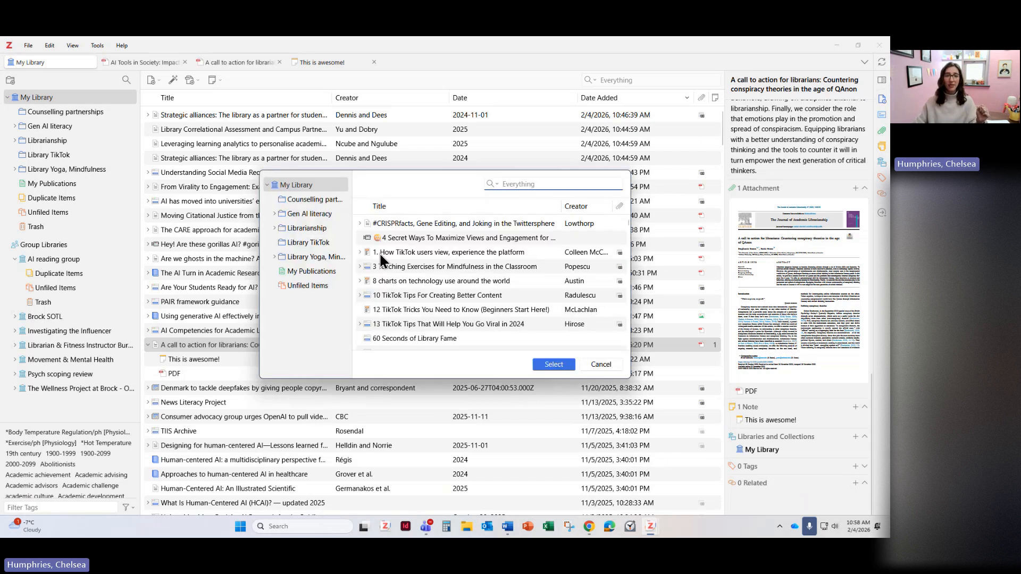
pyautogui.click(318, 229)
pyautogui.click(403, 223)
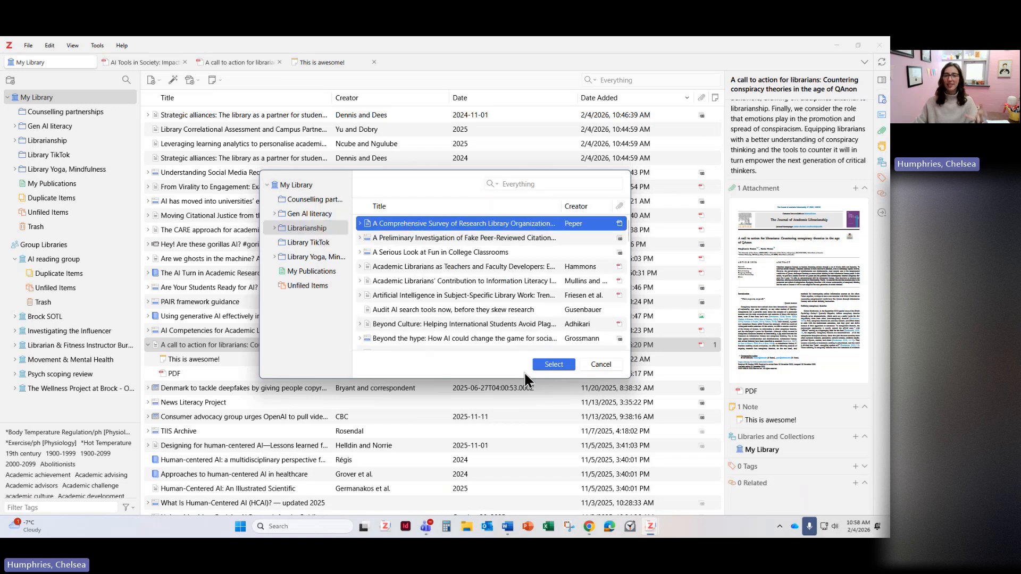
pyautogui.click(545, 366)
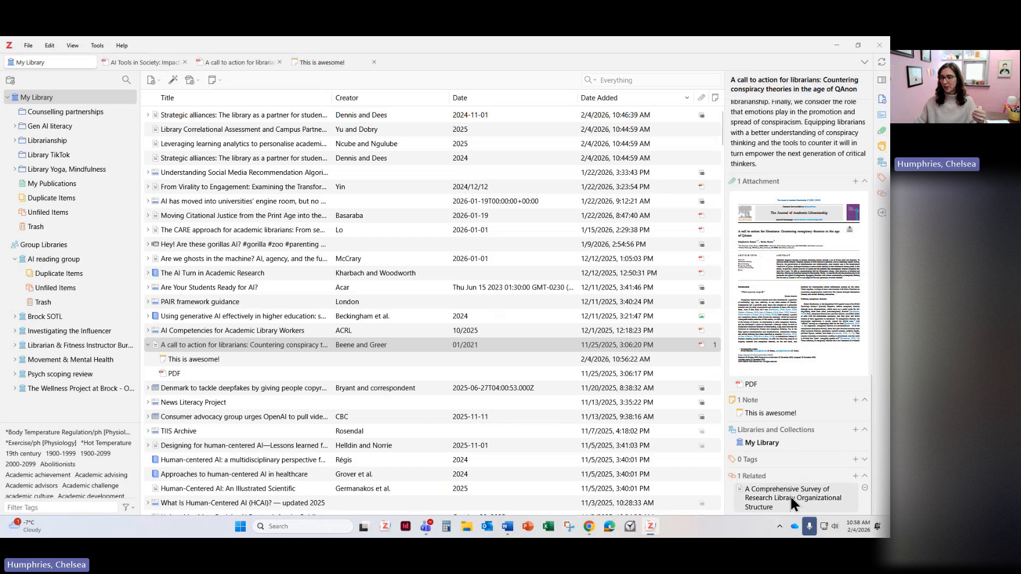
# Follow the related-item link to the survey article, review its details, and follow its link back to the original article.
pyautogui.click(778, 497)
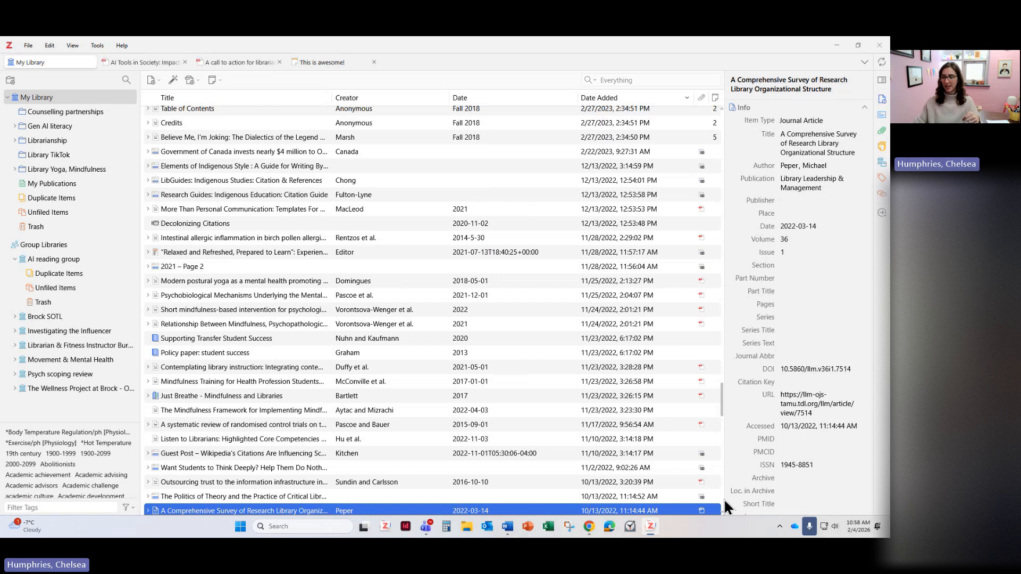
pyautogui.scroll(-10, 803, 422)
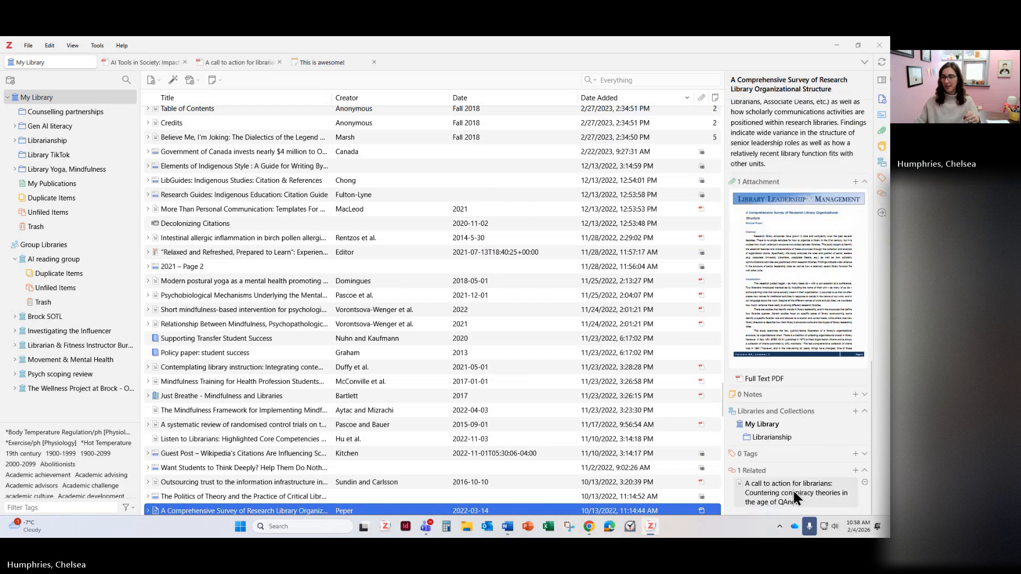
pyautogui.click(793, 489)
pyautogui.scroll(-10, 793, 487)
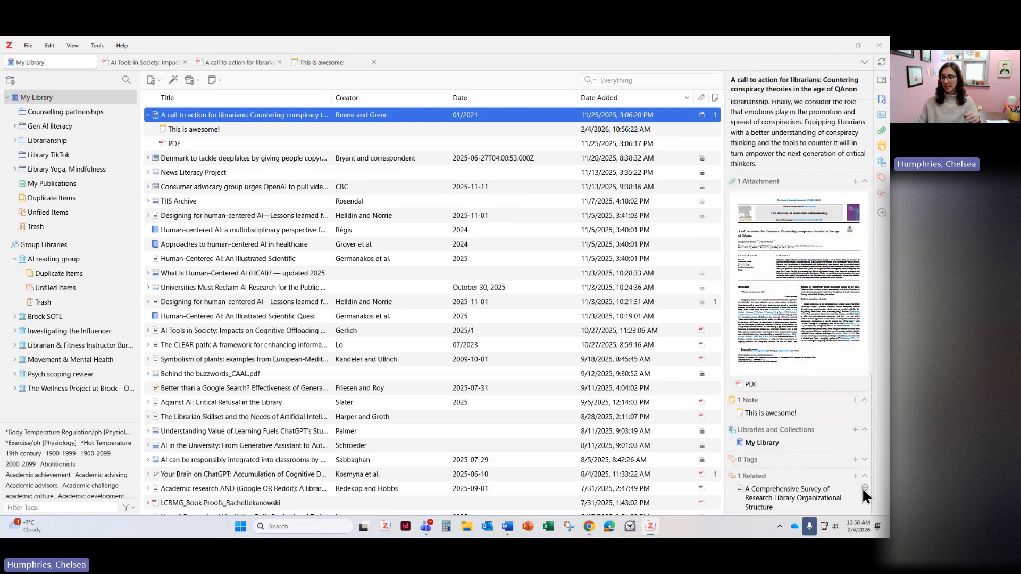
# Look back over the details of "A call to action for librarians" and select it in the library list.
pyautogui.scroll(10, 783, 475)
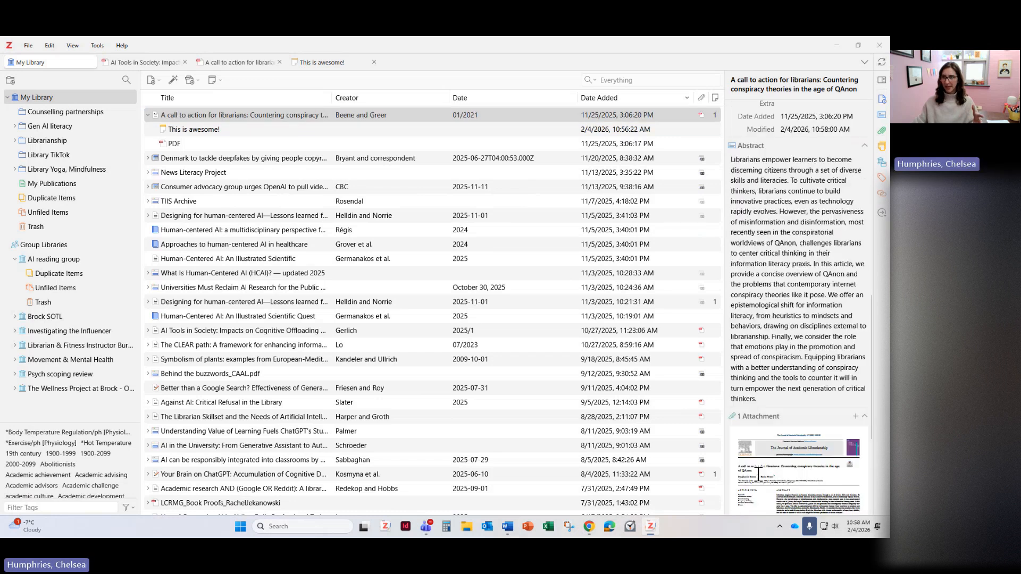
pyautogui.scroll(5, 758, 473)
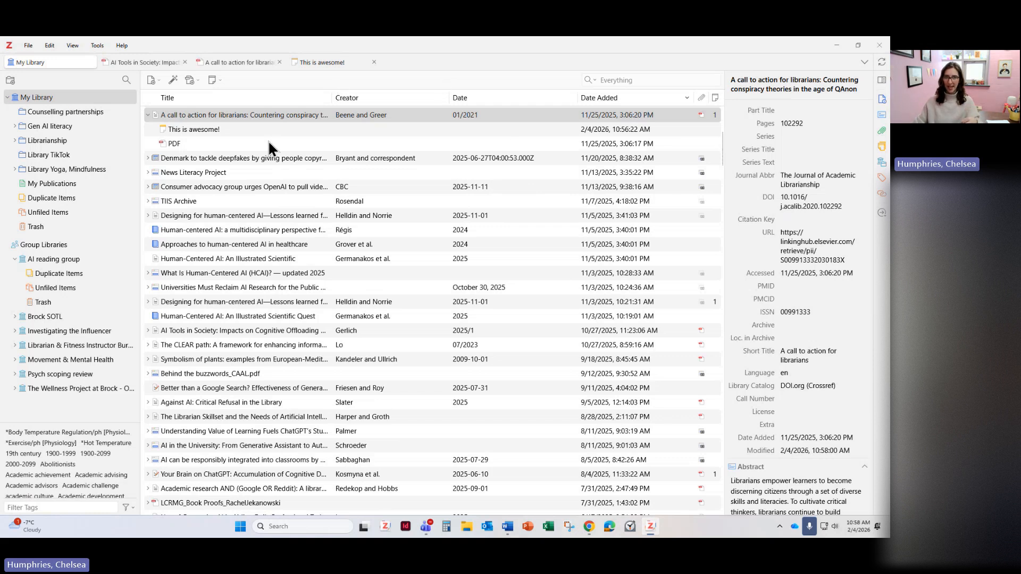
pyautogui.scroll(5, 266, 123)
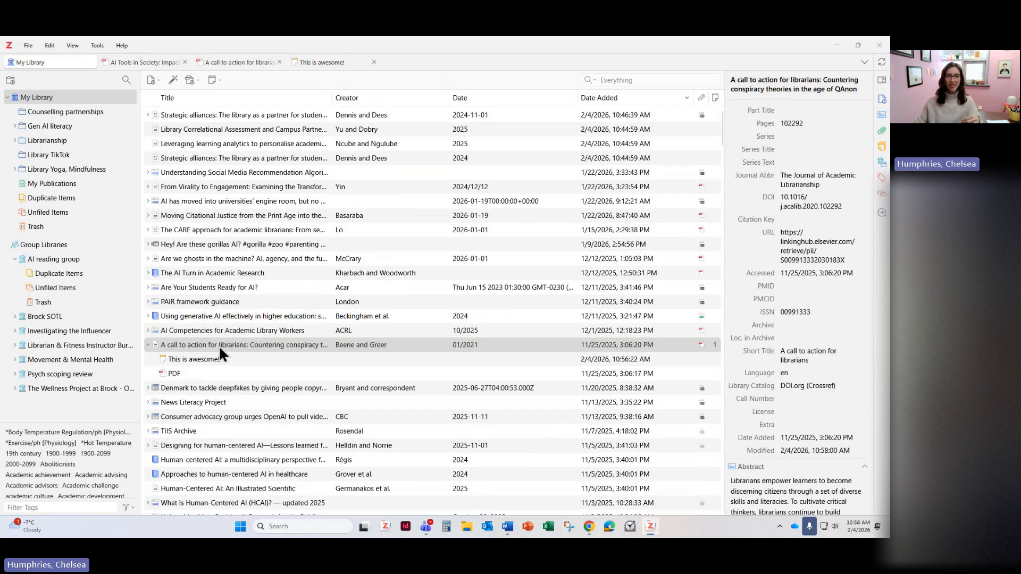
pyautogui.click(219, 346)
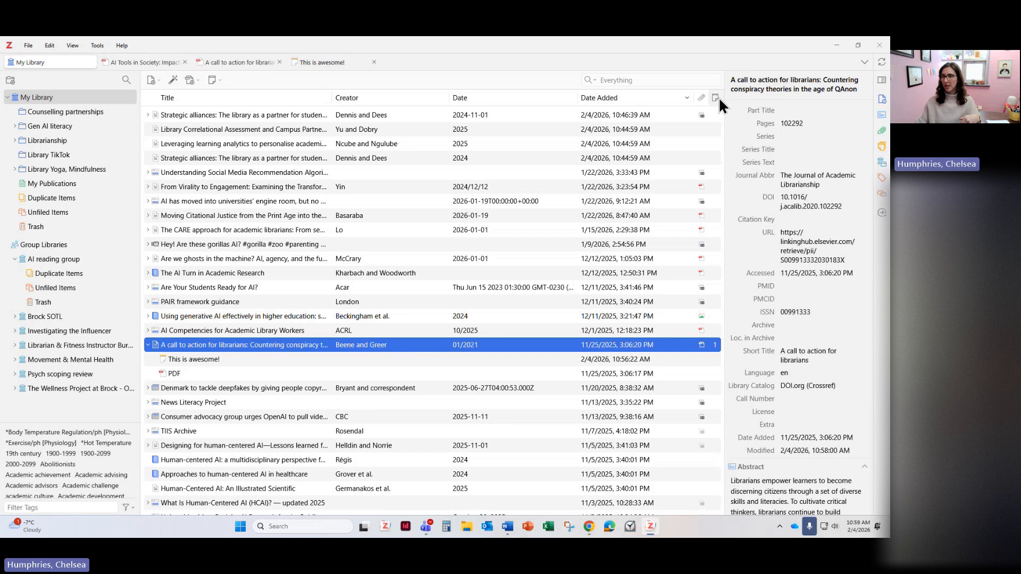
# Review the available list columns without changing them, and sort the library by Date Added with the newest items first.
pyautogui.rightClick(554, 98)
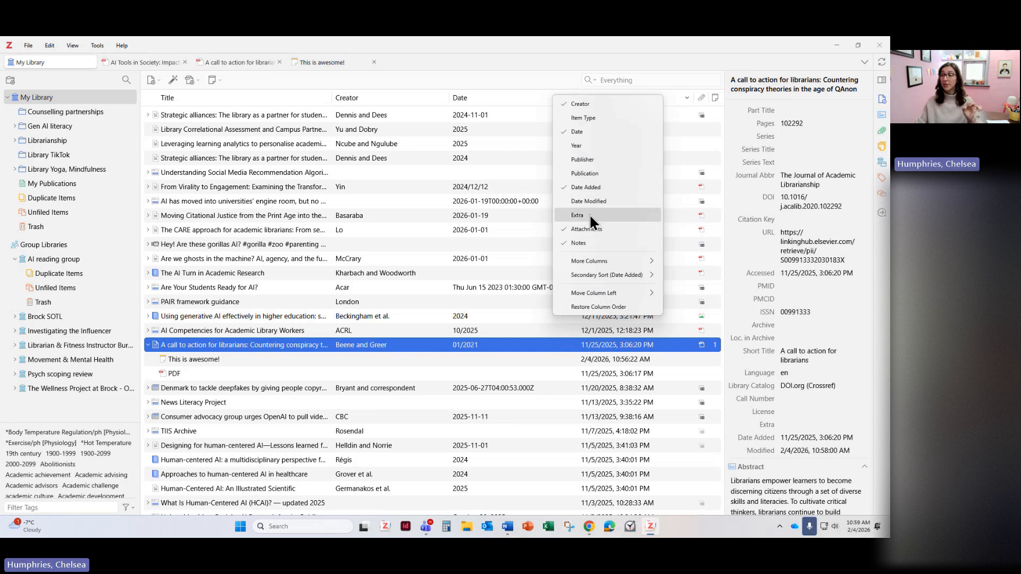
pyautogui.click(530, 72)
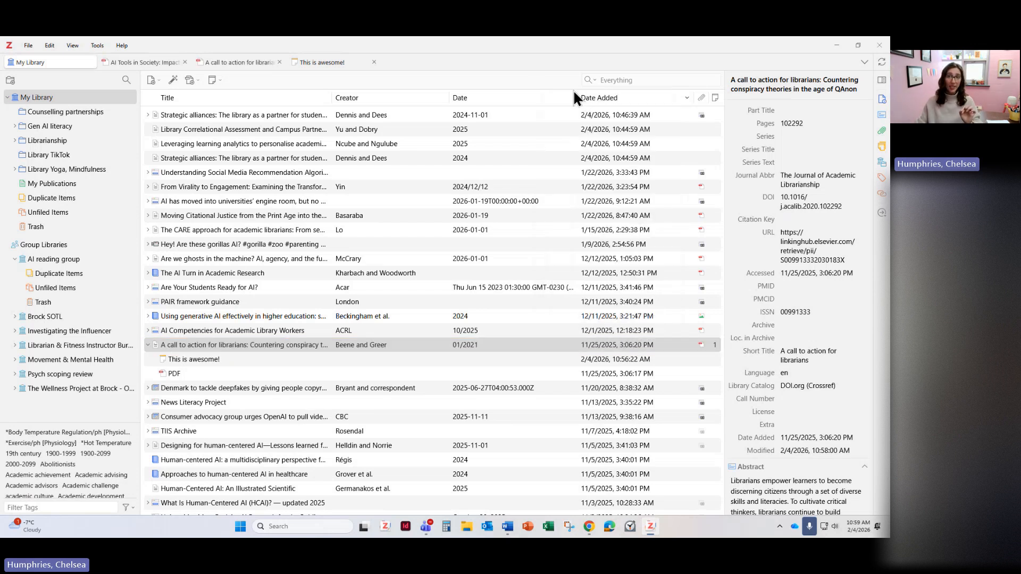
pyautogui.click(616, 95)
pyautogui.click(616, 95)
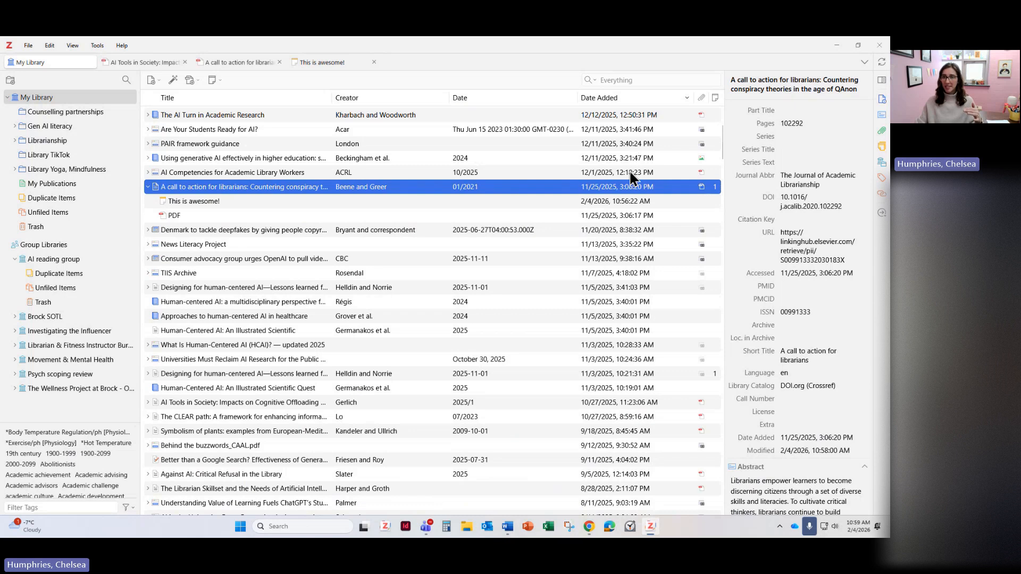
pyautogui.scroll(4, 630, 170)
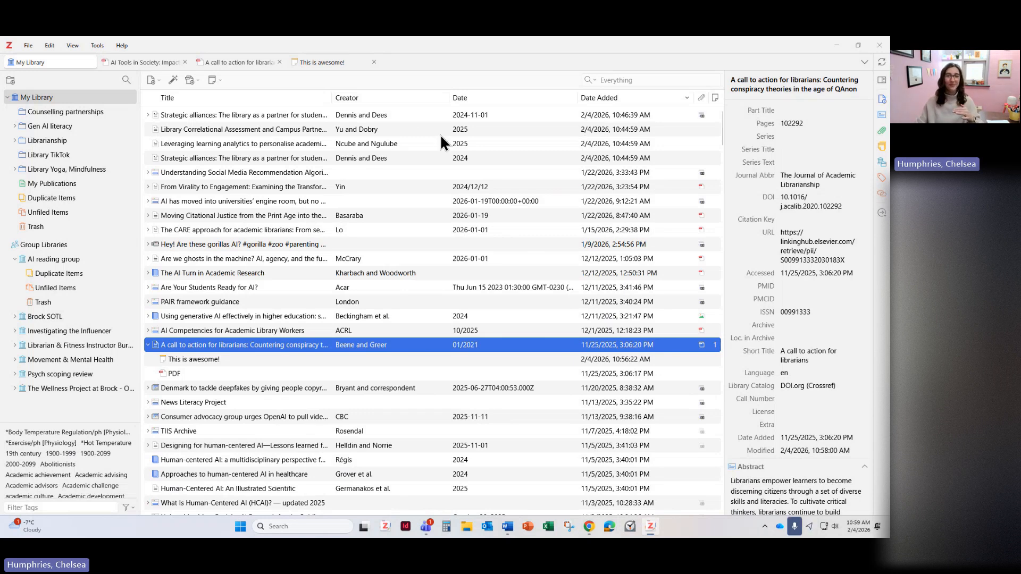
# Sort the library by creator, title and date in turn, and restore the Date Added order with the newest items first.
pyautogui.click(371, 99)
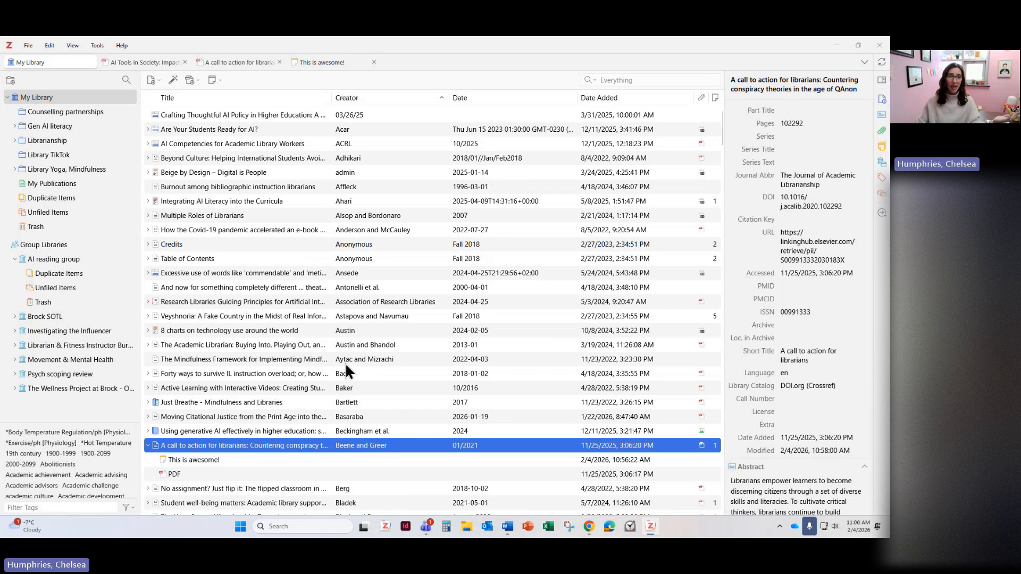
pyautogui.click(265, 97)
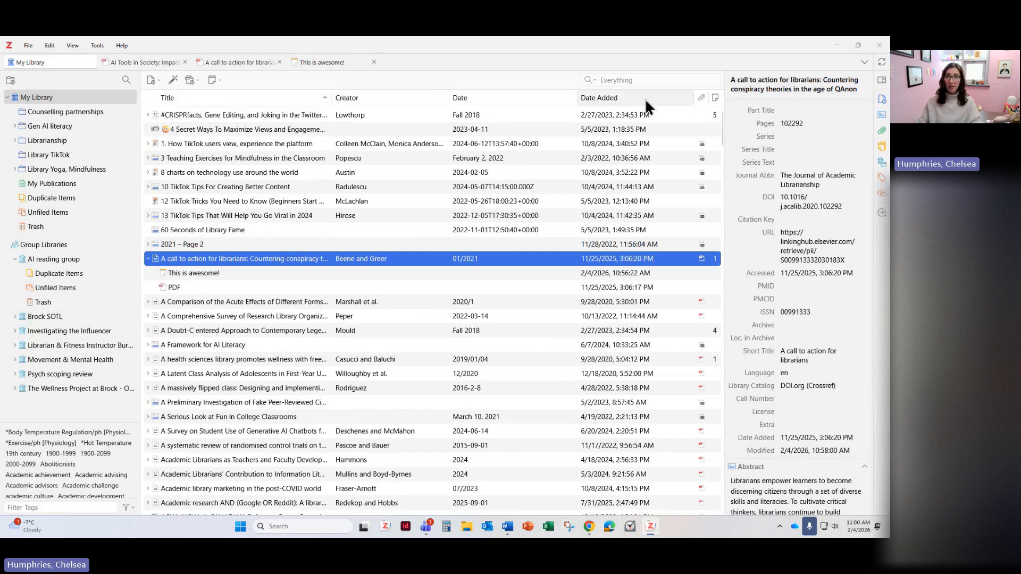
pyautogui.click(490, 99)
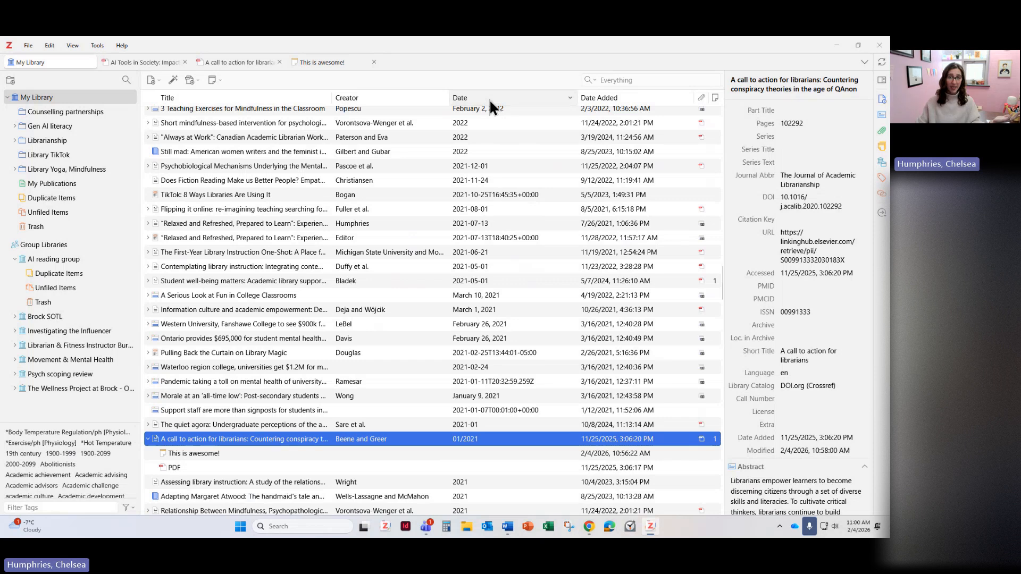
pyautogui.click(642, 101)
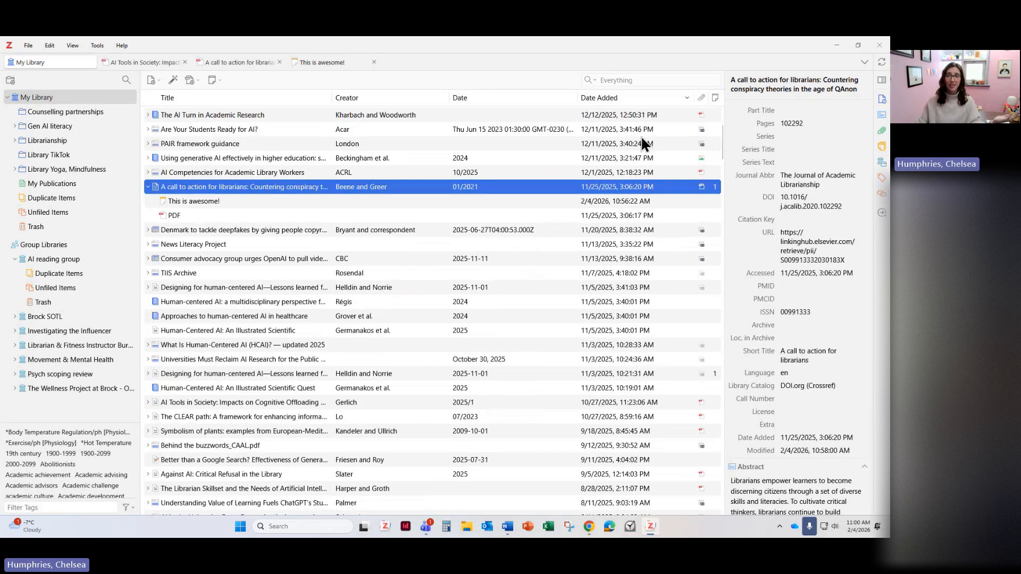
pyautogui.scroll(4, 641, 160)
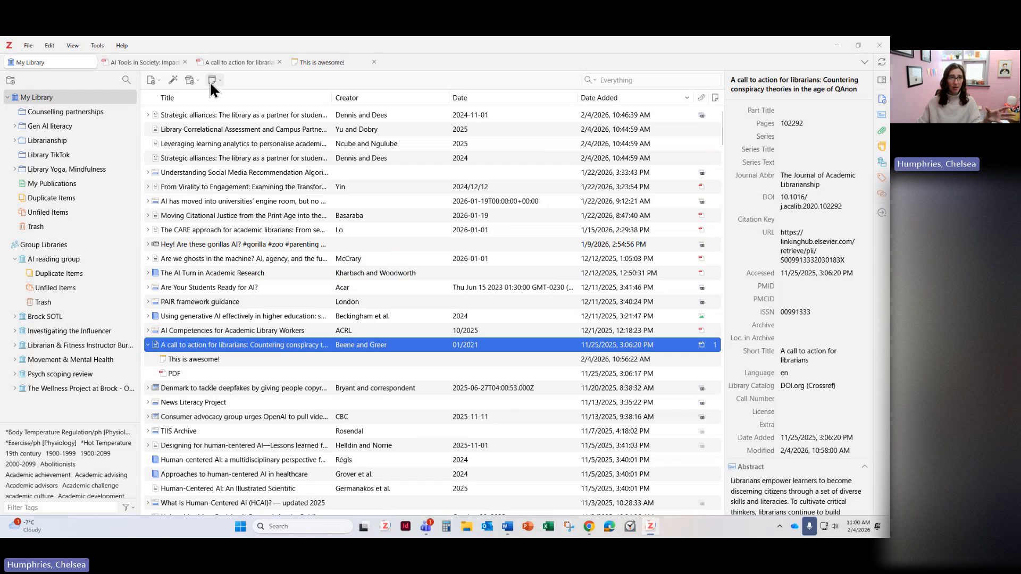
# Add a blank Book item to the library, and inspect the options for adding items by identifier or from a file.
pyautogui.click(155, 80)
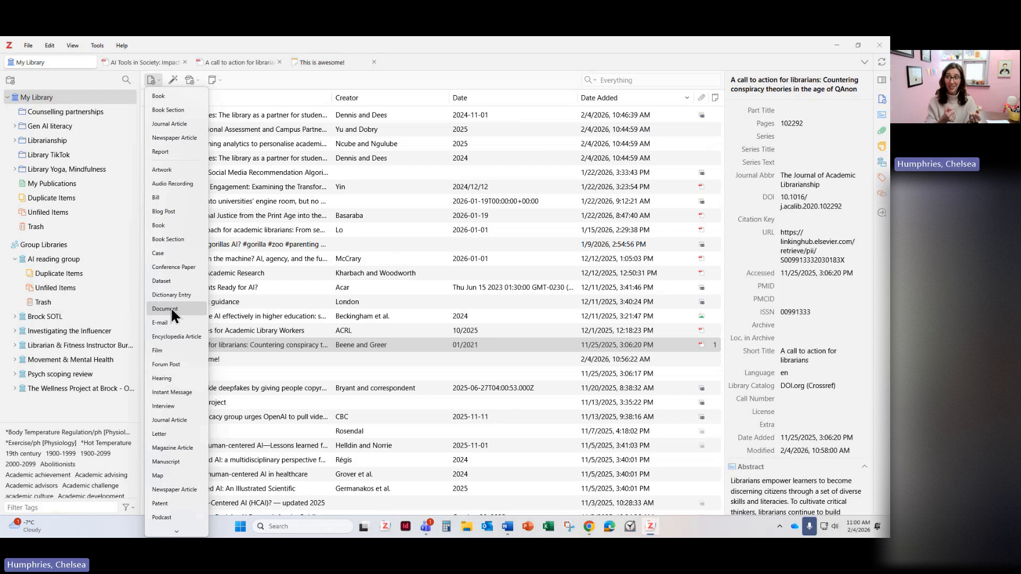
pyautogui.click(171, 96)
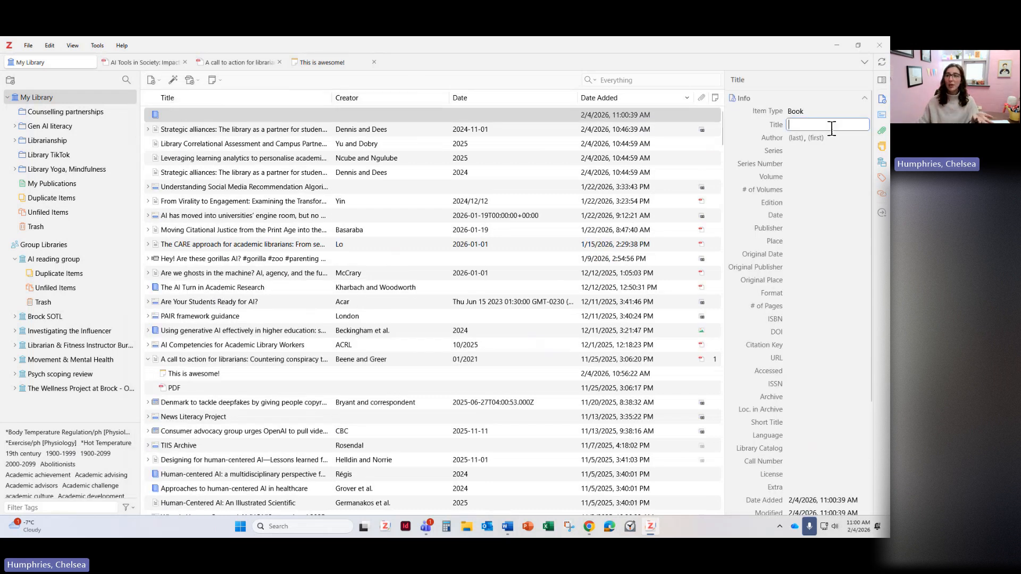
pyautogui.scroll(-3, 814, 153)
pyautogui.scroll(3, 814, 162)
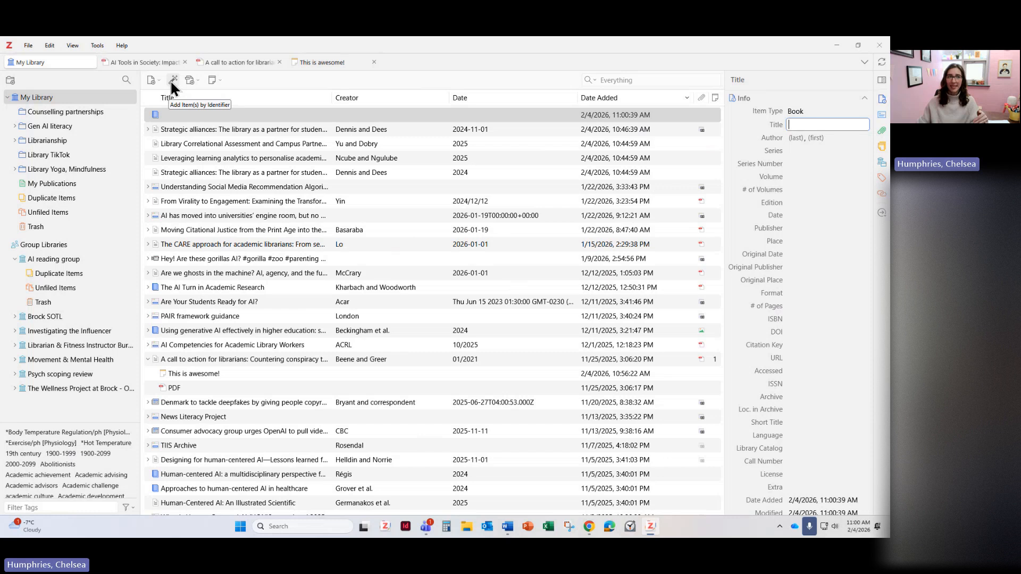
pyautogui.click(172, 83)
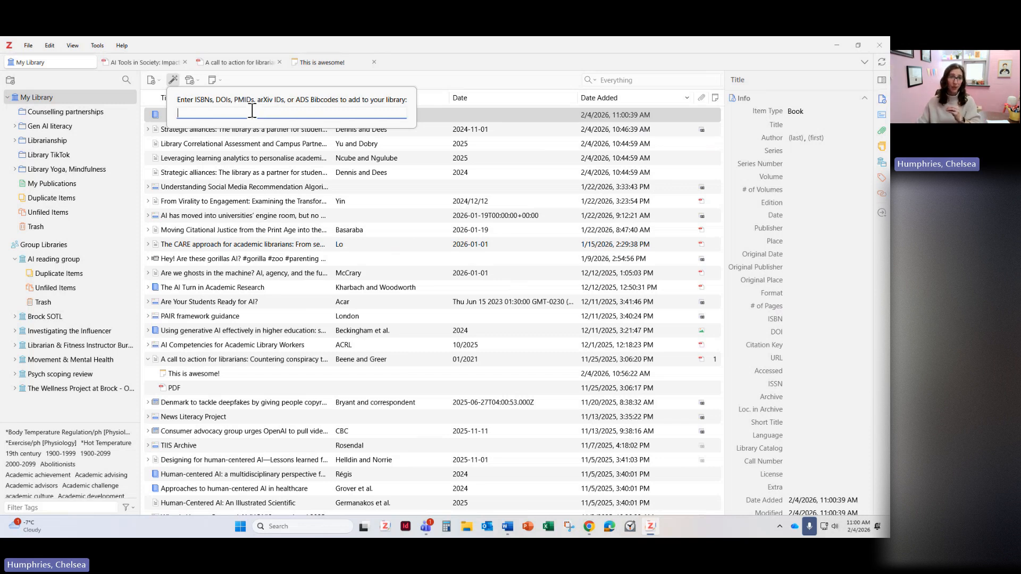
pyautogui.click(194, 81)
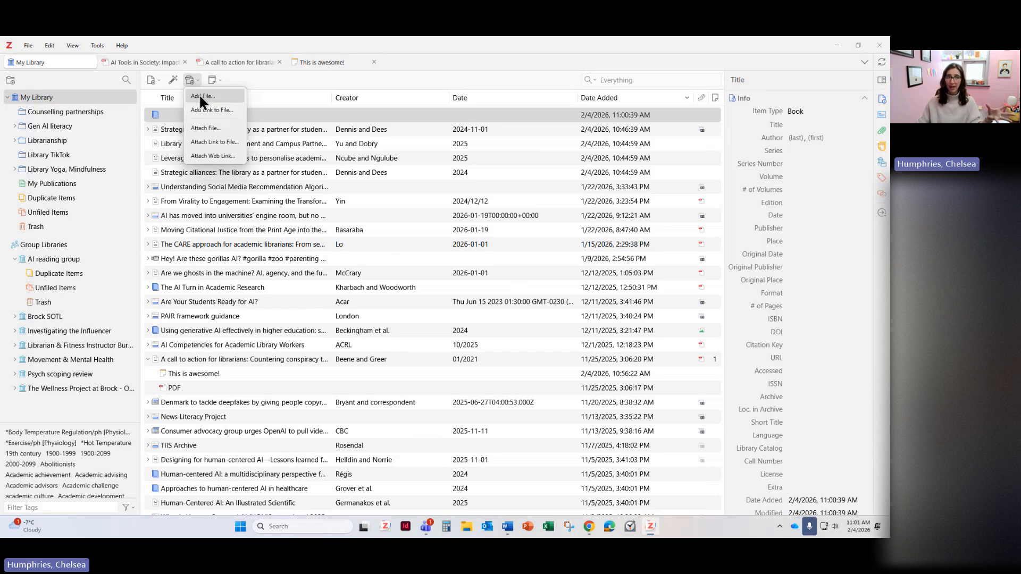
# Create a standalone note in the library reading "Must find this resource!".
pyautogui.click(217, 78)
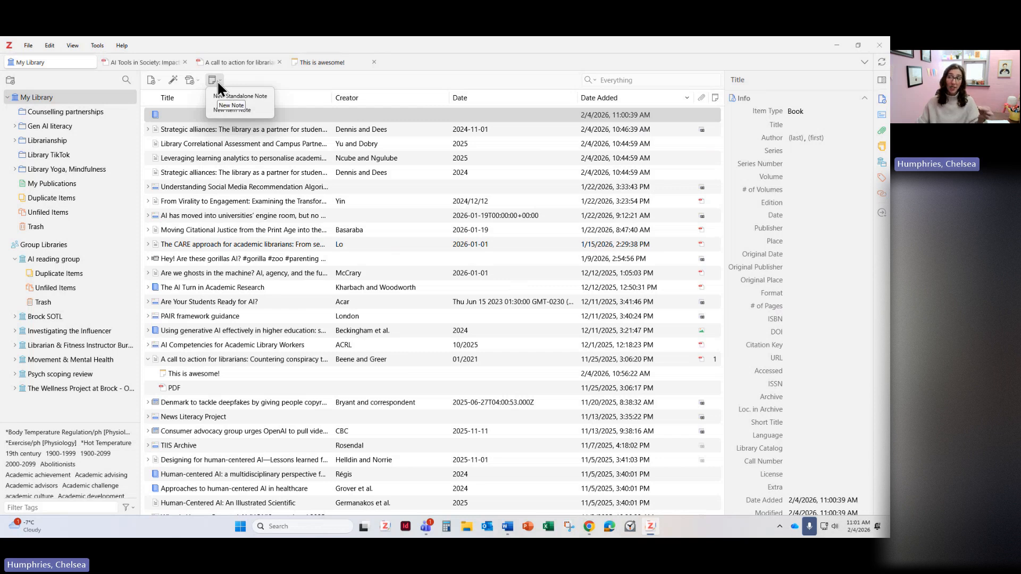
pyautogui.click(244, 98)
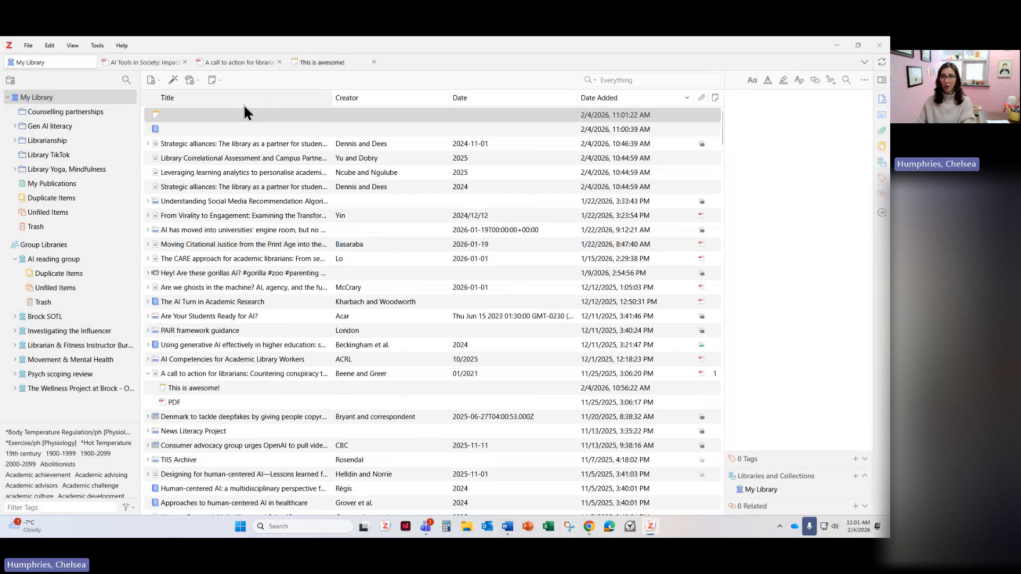
pyautogui.write('Mus')
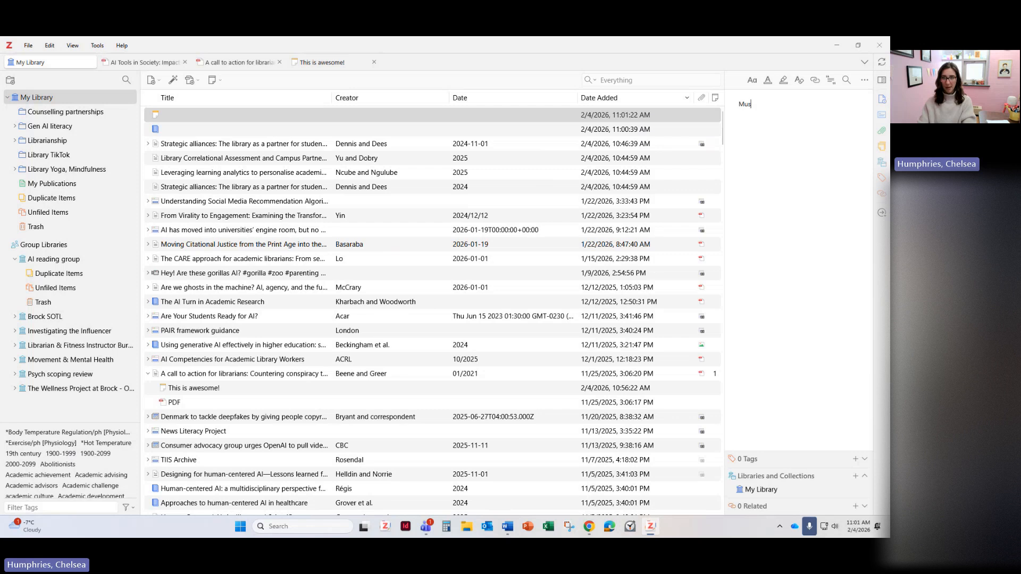
pyautogui.write('t find this rec')
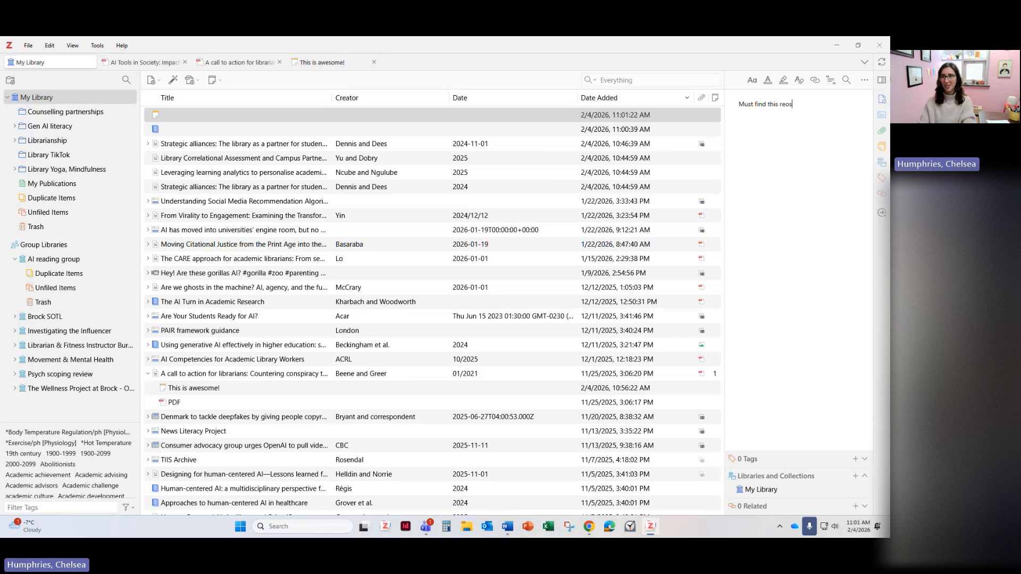
pyautogui.write('ource!')
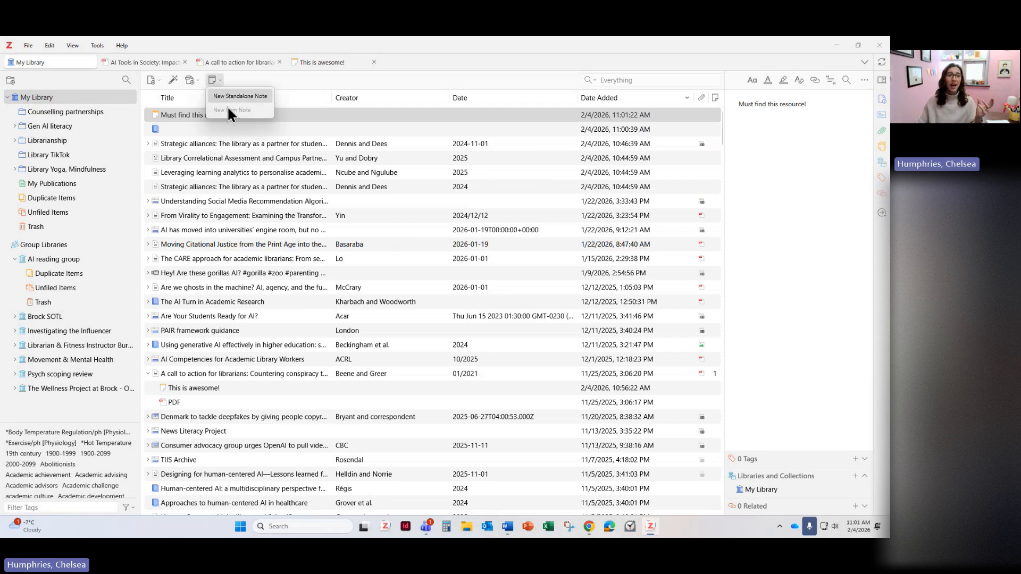
# Attach an item note reading "This is awesome!" to the 2024-11-01 "Strategic alliances" article.
pyautogui.click(191, 130)
pyautogui.click(187, 144)
pyautogui.click(216, 82)
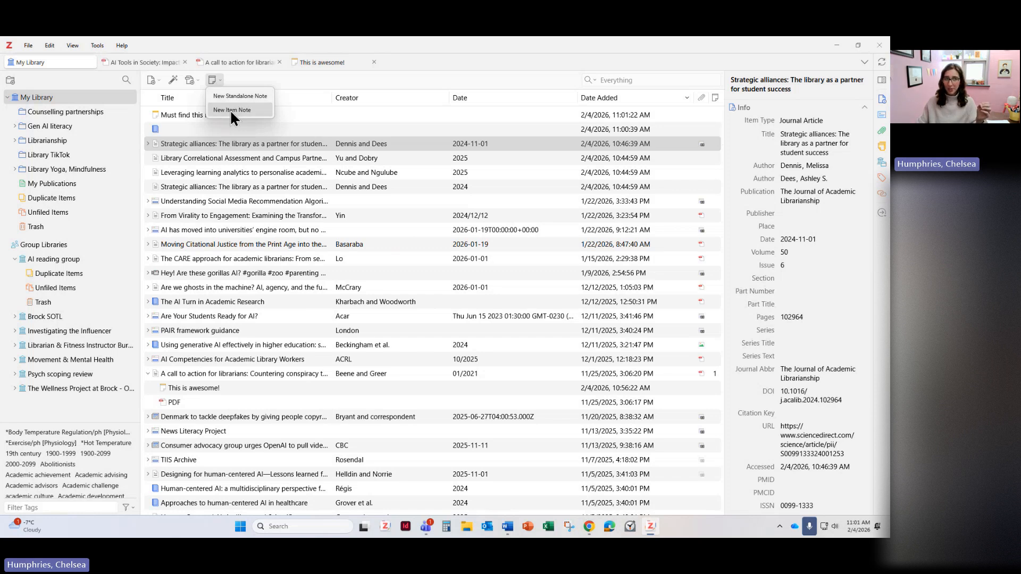
pyautogui.click(209, 151)
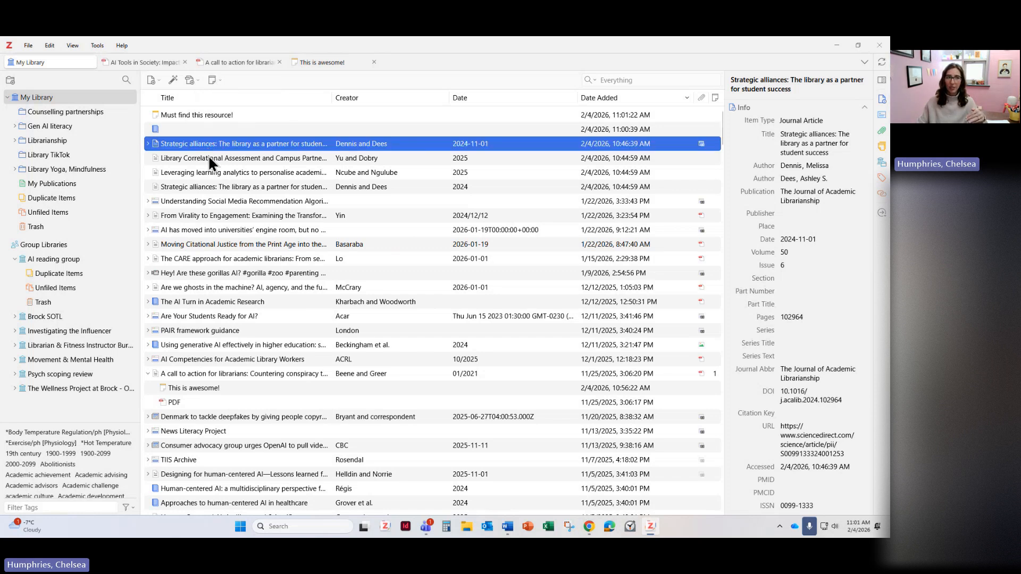
pyautogui.click(218, 80)
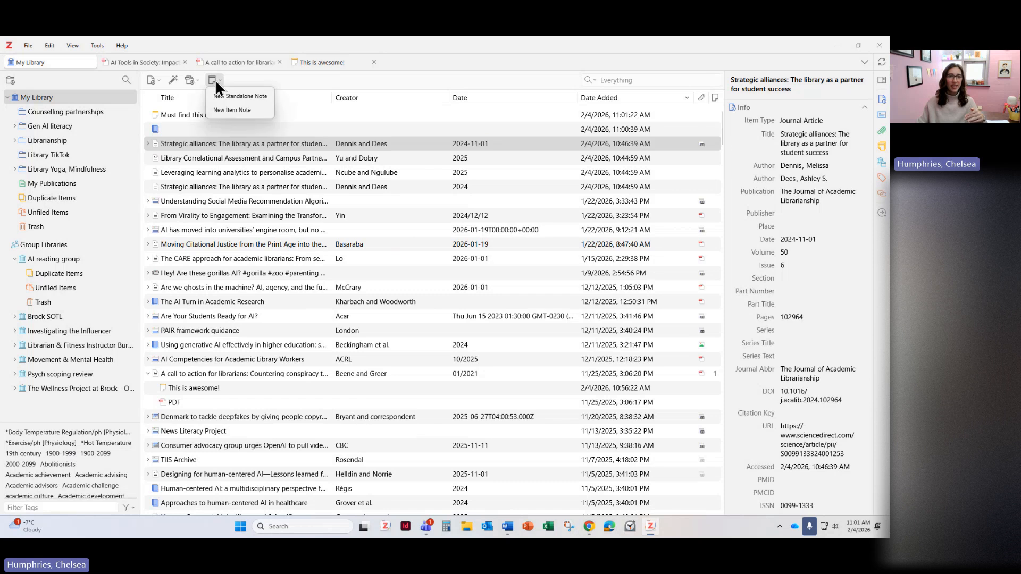
pyautogui.click(218, 109)
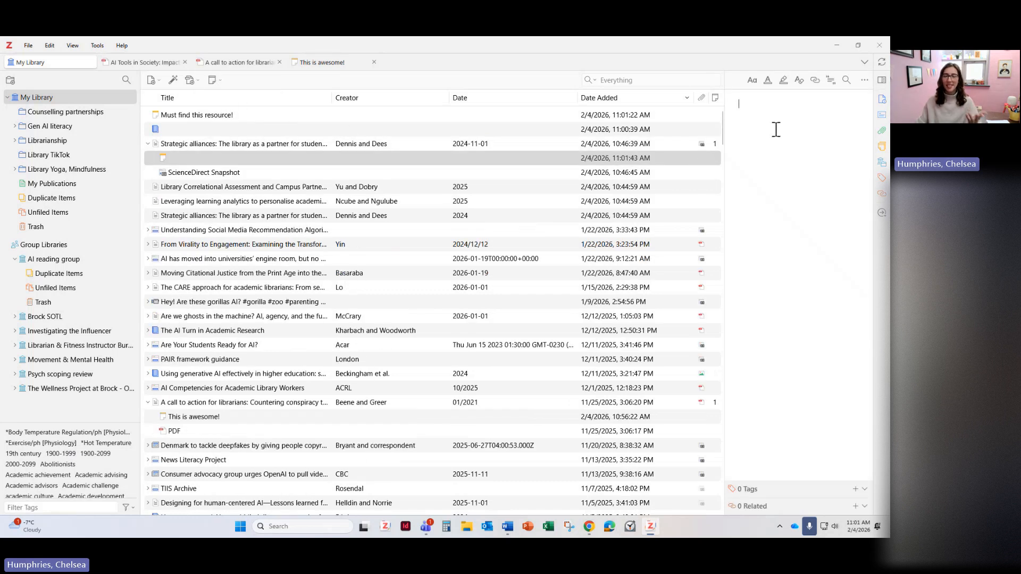
pyautogui.write('This is awesome!')
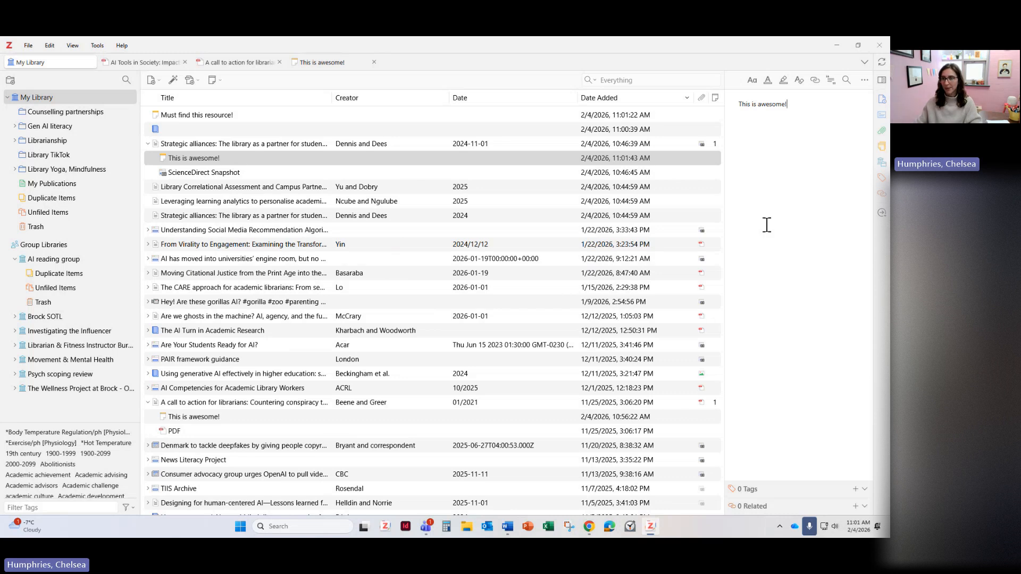
# Examine the new note beneath the "Strategic alliances" article and in the notes section of the article's details.
pyautogui.click(194, 143)
pyautogui.click(192, 159)
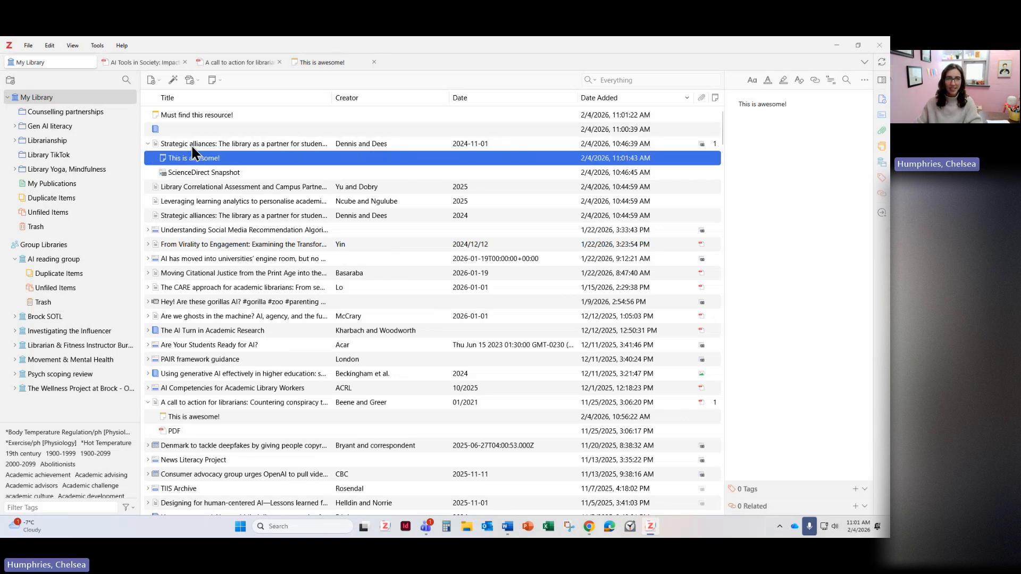
pyautogui.press('Up')
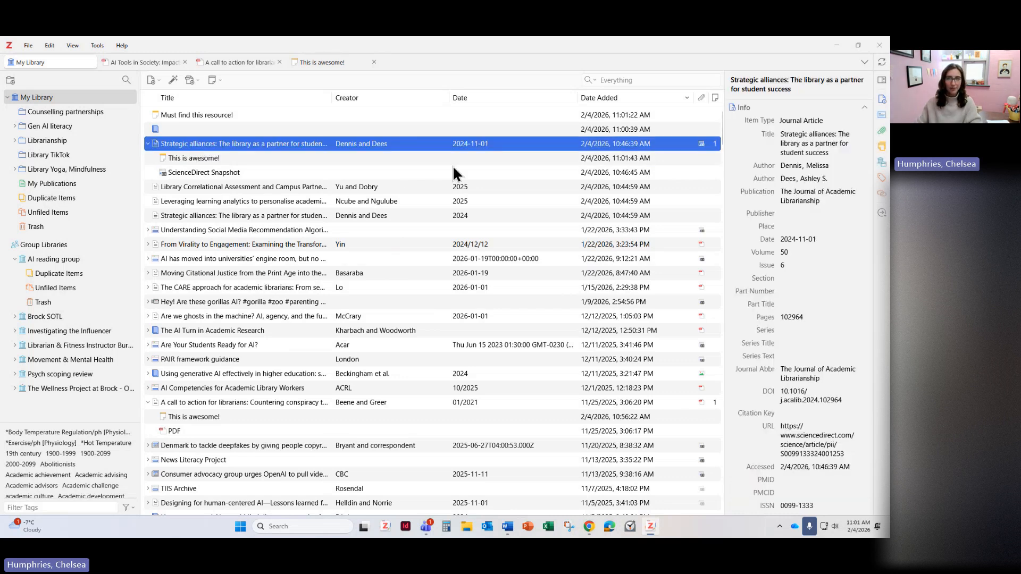
pyautogui.click(883, 147)
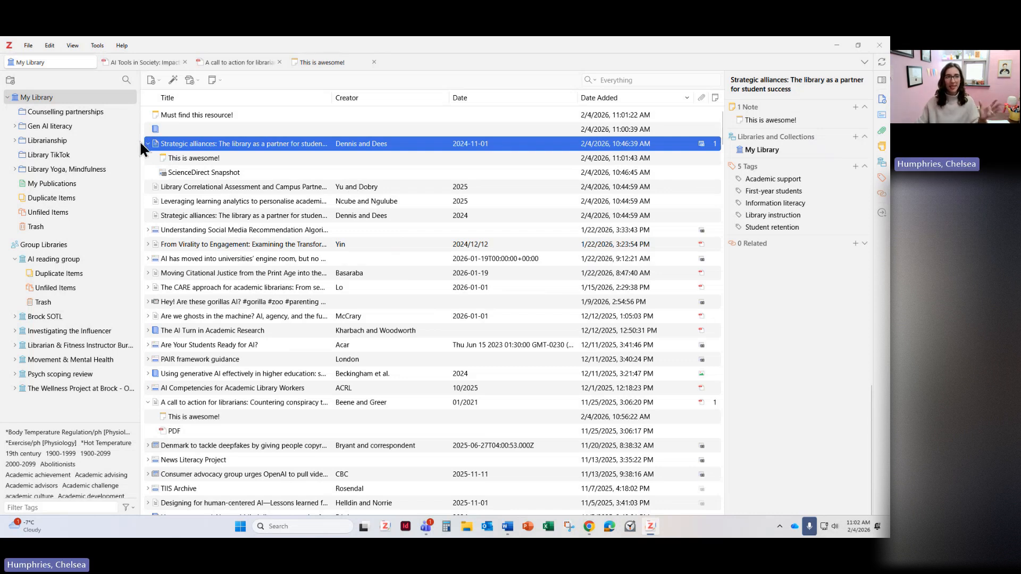
# Expand "Understanding Social Media Recommendation Algorithms" and view the details of its web page snapshot.
pyautogui.click(180, 230)
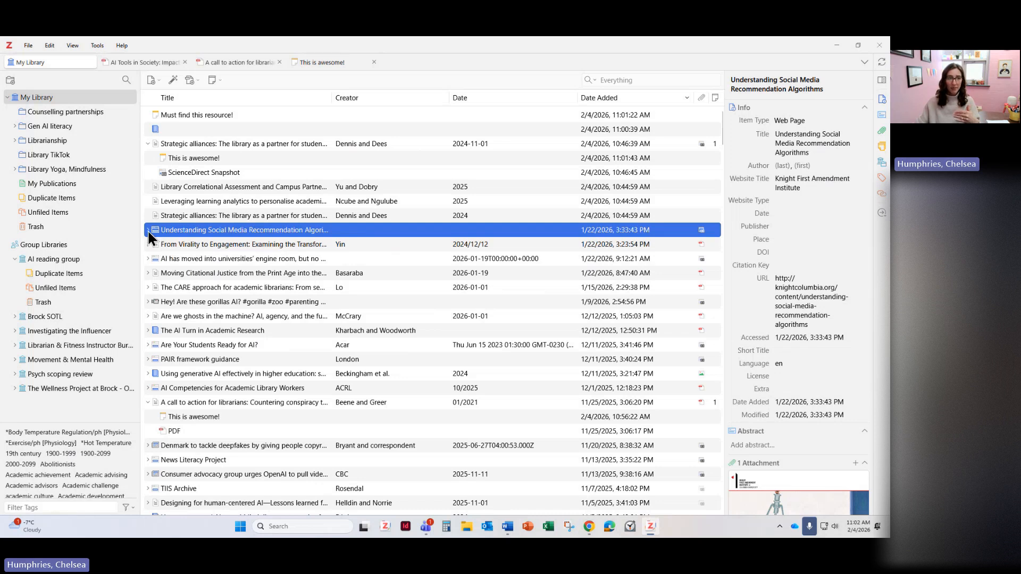
pyautogui.click(148, 230)
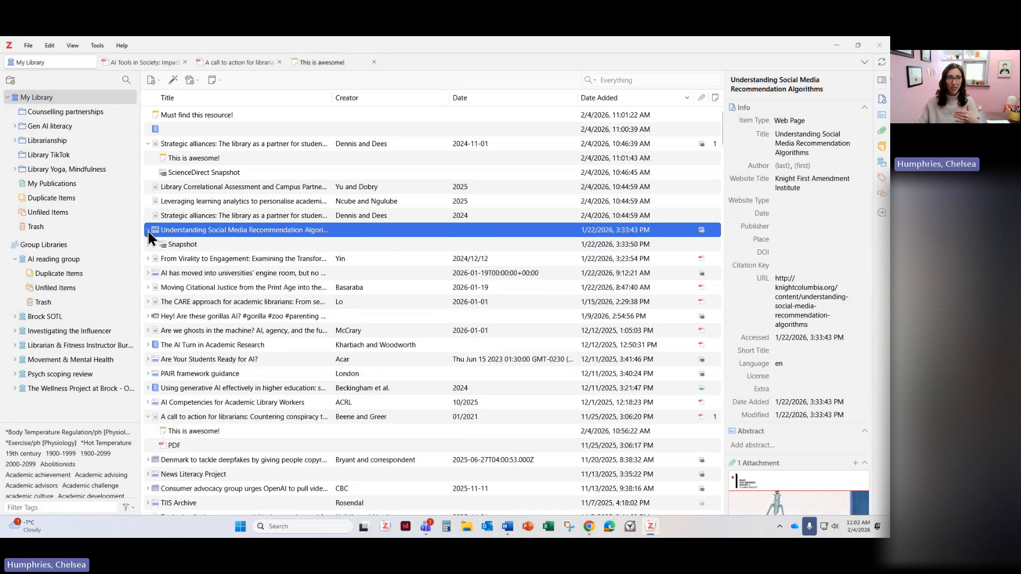
pyautogui.click(184, 246)
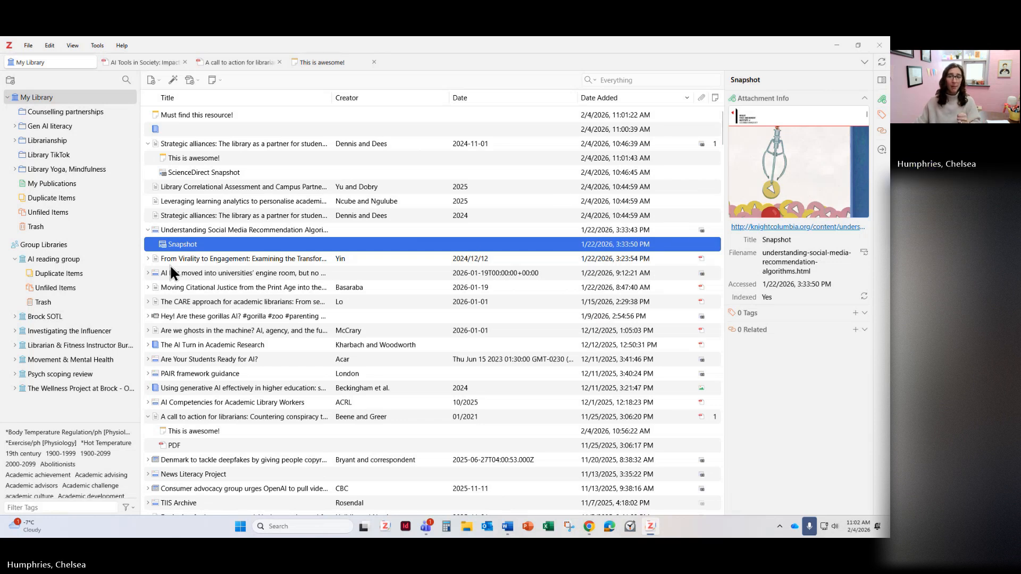
# Expand "Moving Citational Justice from the Print Age into the Artificial Intelligence Age" and open its full-text PDF.
pyautogui.click(148, 287)
pyautogui.click(184, 302)
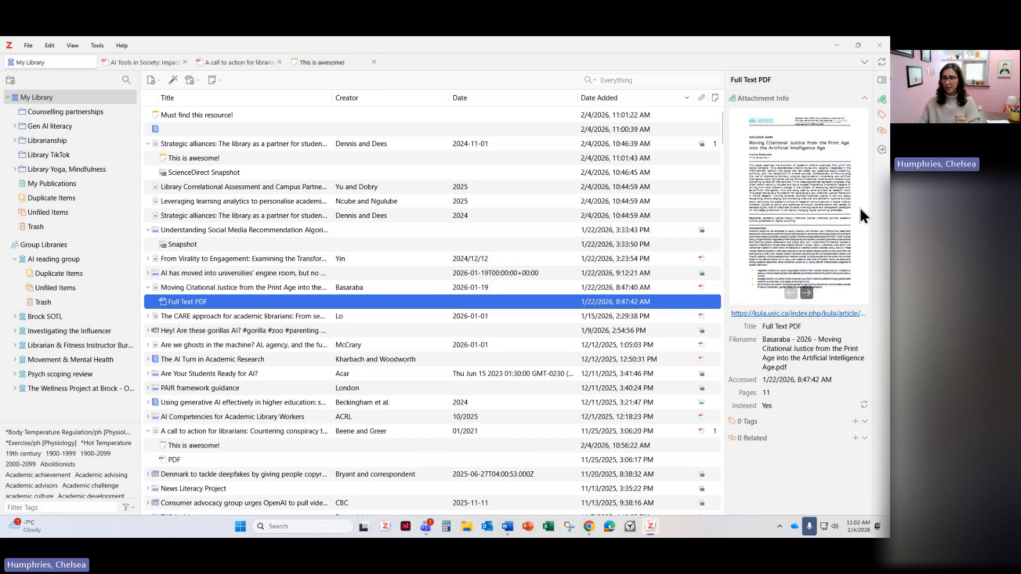
pyautogui.doubleClick(178, 302)
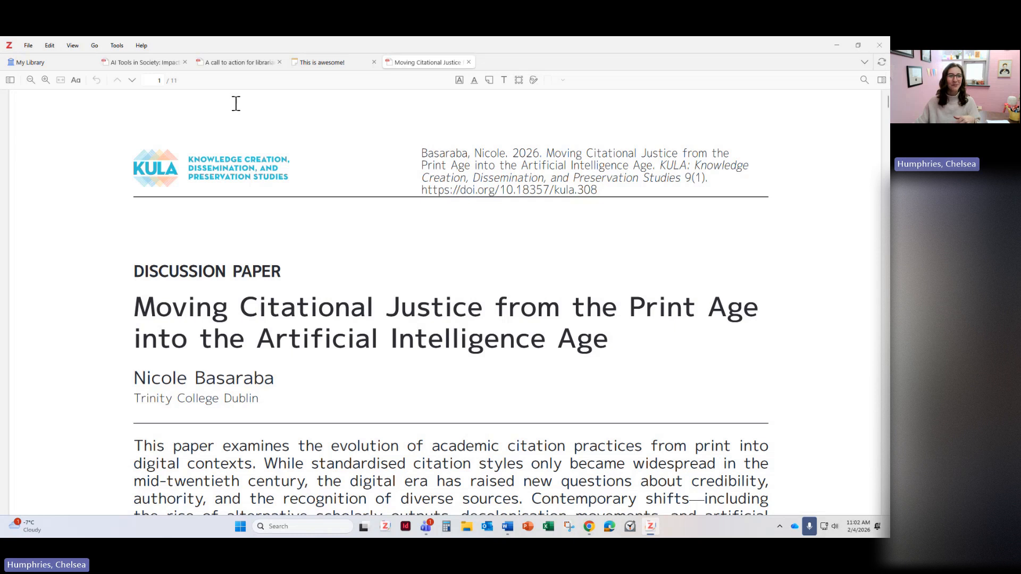
# Switch from the PDF to the library, through the open PDF and note tabs, and back to the "Moving Citational Justice" PDF.
pyautogui.click(62, 62)
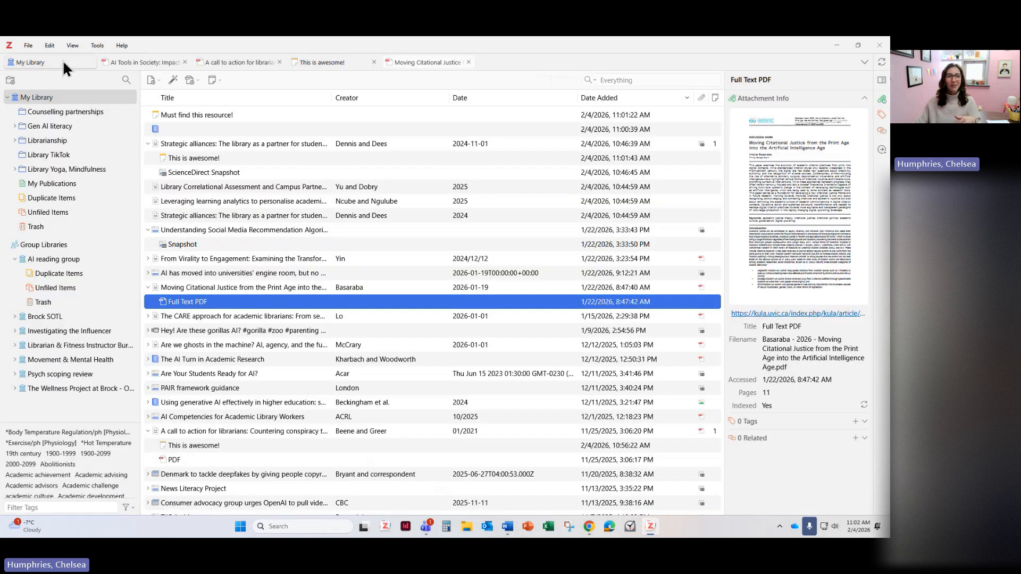
pyautogui.click(137, 60)
pyautogui.click(312, 62)
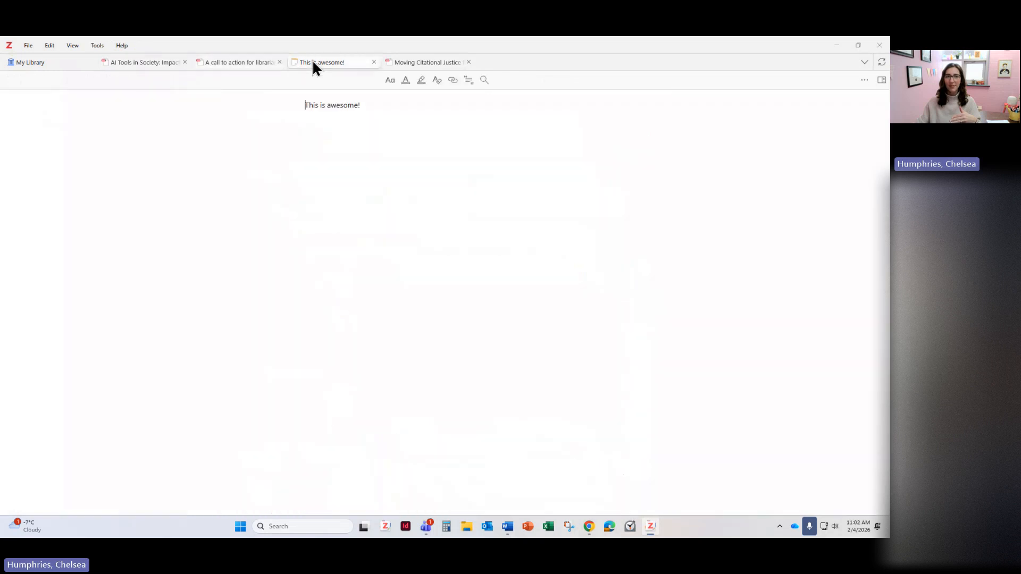
pyautogui.click(390, 62)
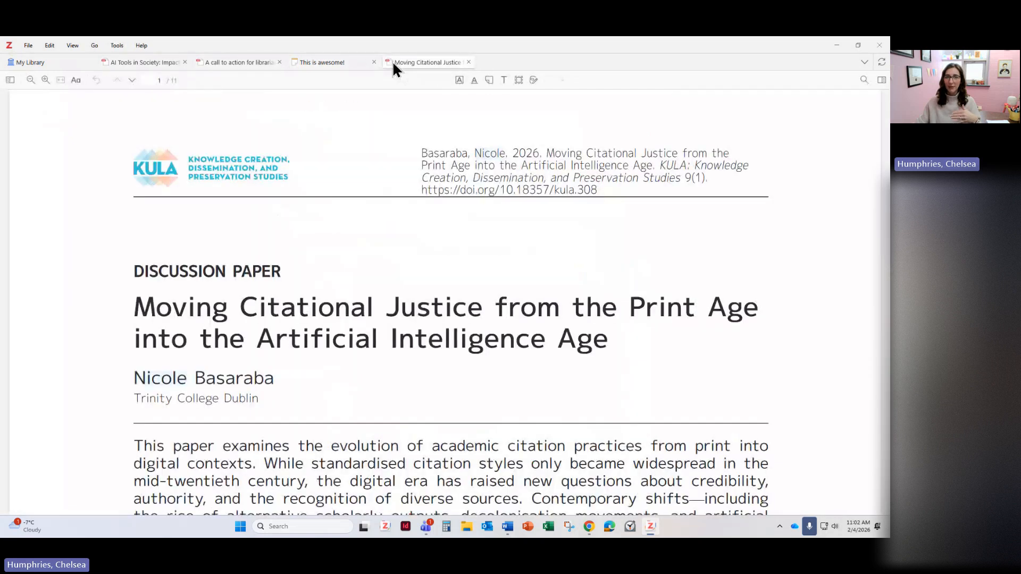
# Go to the "AI Tools in Society" PDF and highlight the opening sentences of its Introduction in yellow.
pyautogui.click(247, 63)
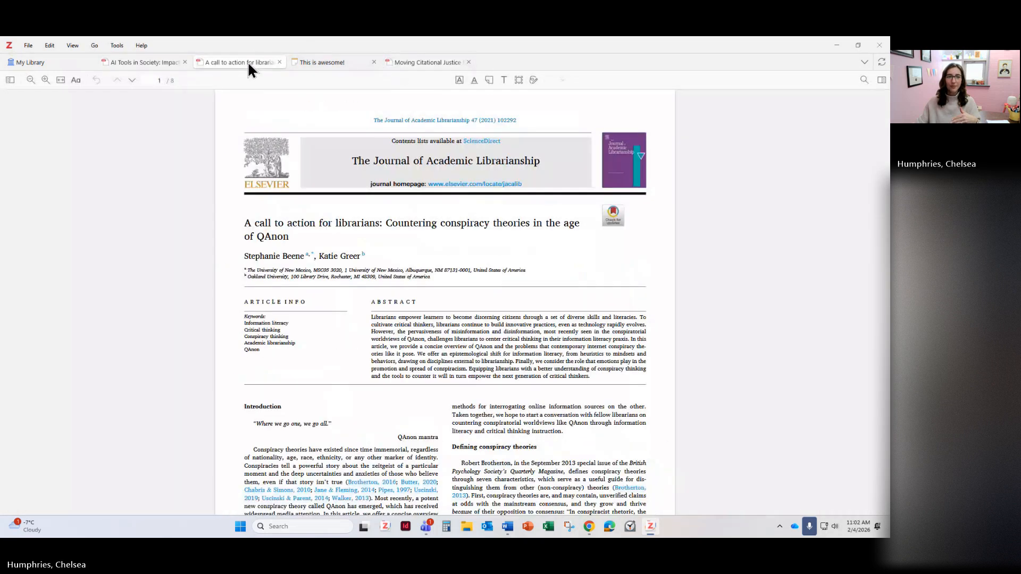
pyautogui.click(155, 62)
pyautogui.scroll(-2, 419, 231)
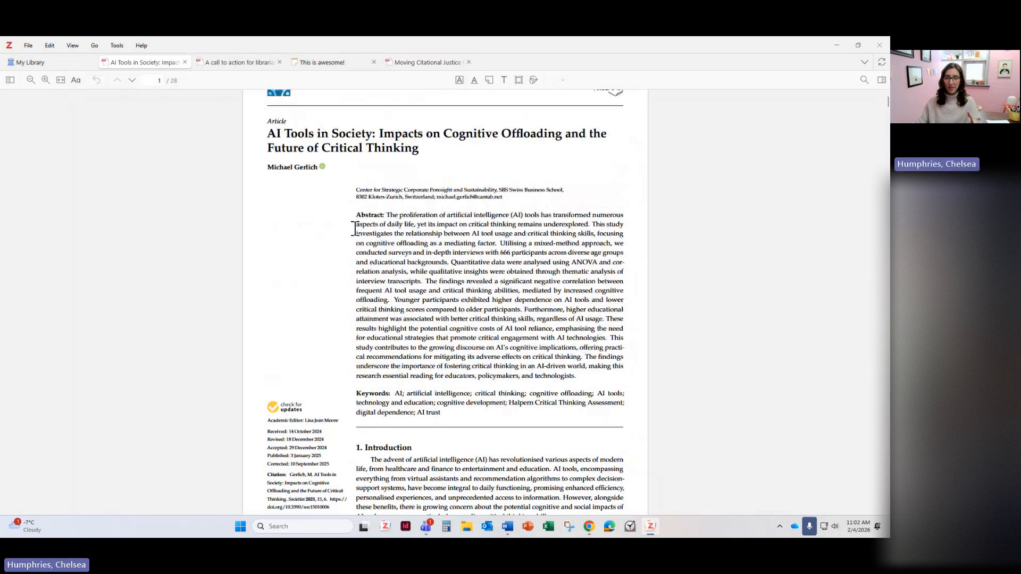
pyautogui.scroll(-3, 383, 426)
pyautogui.moveTo(368, 367); pyautogui.dragTo(431, 394)
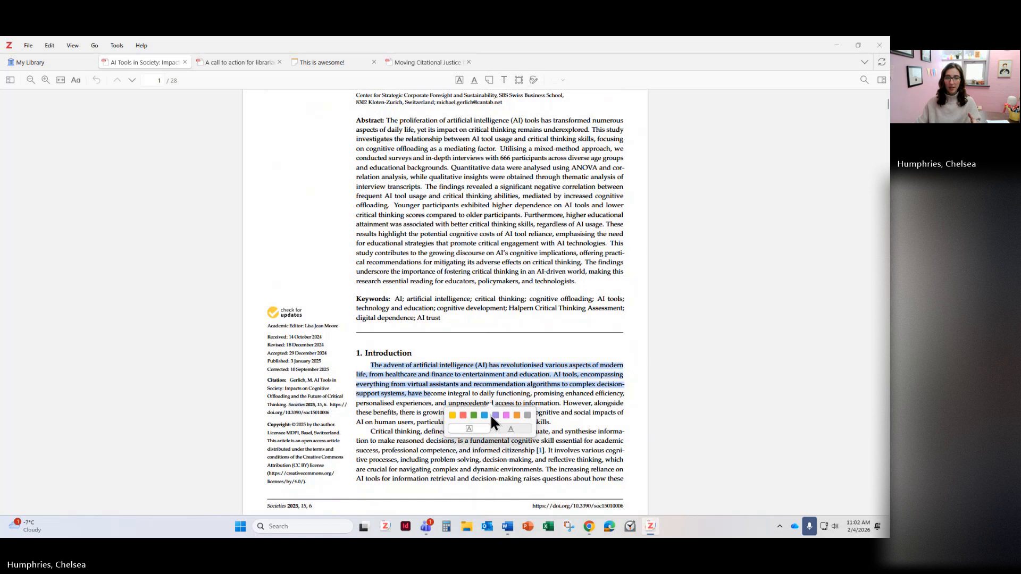
pyautogui.click(453, 416)
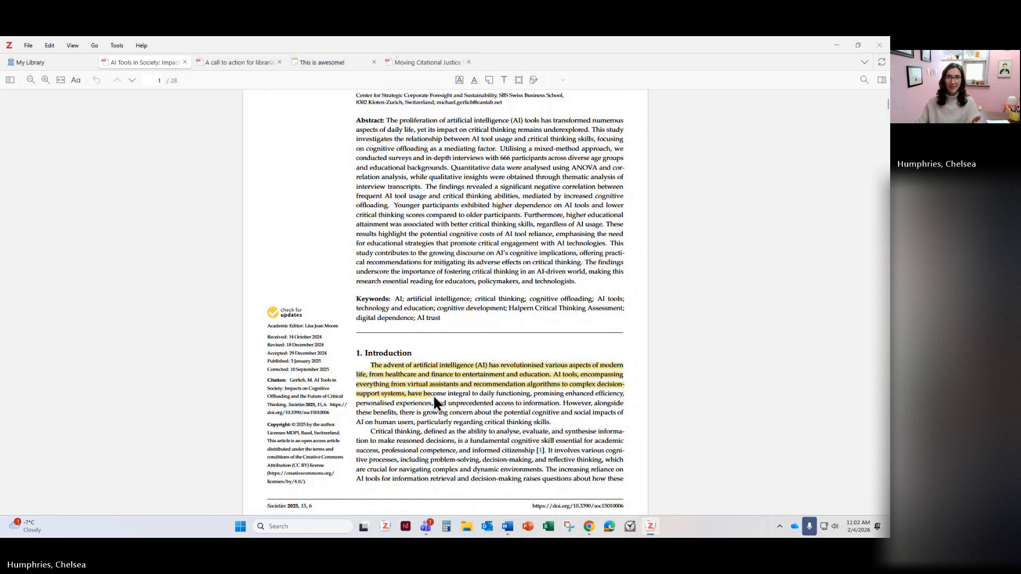
# Add the comment "This is cool!" to the yellow highlight in the Introduction.
pyautogui.click(416, 376)
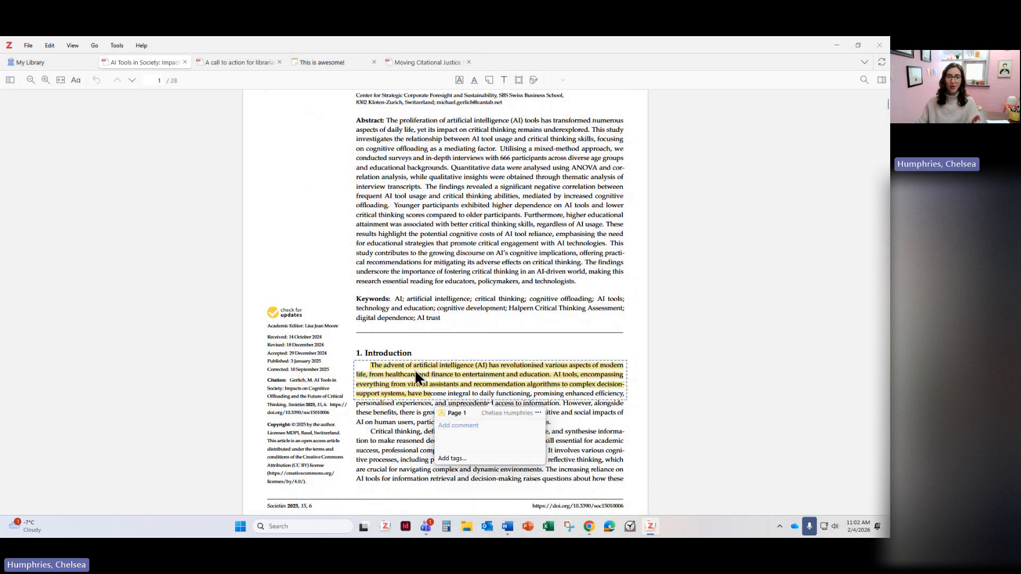
pyautogui.click(471, 426)
pyautogui.write('T')
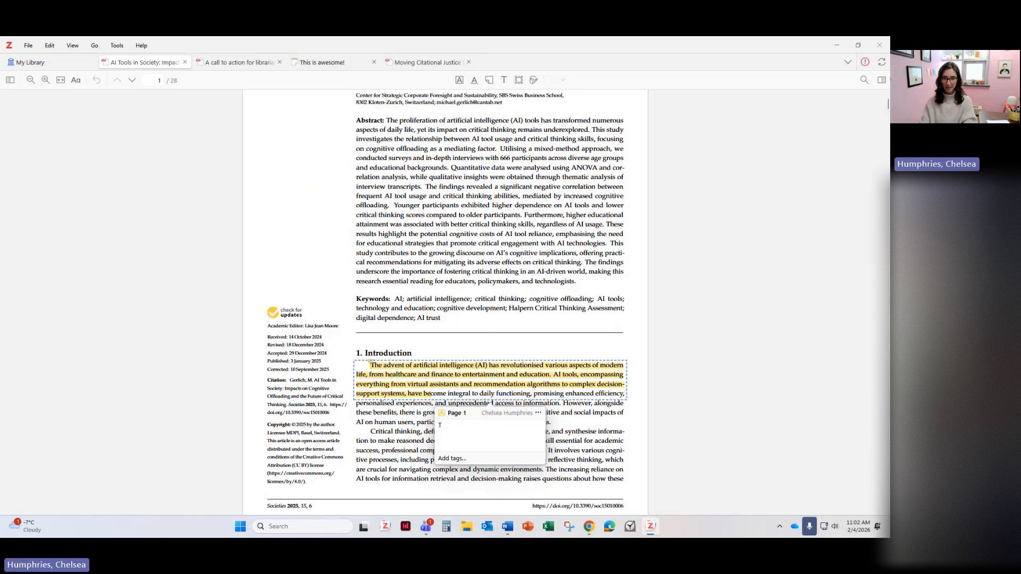
pyautogui.write('his is cool!')
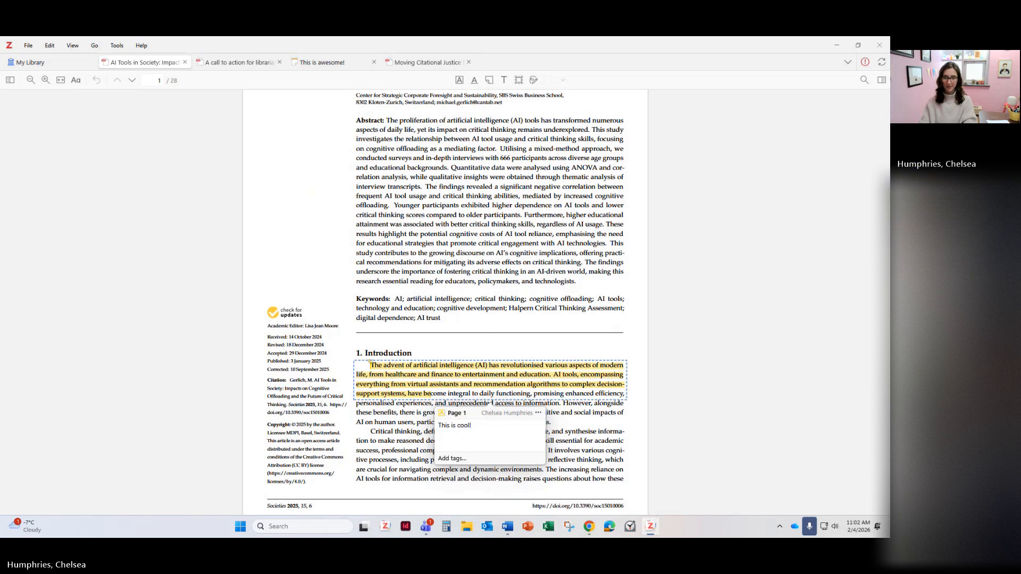
pyautogui.click(584, 425)
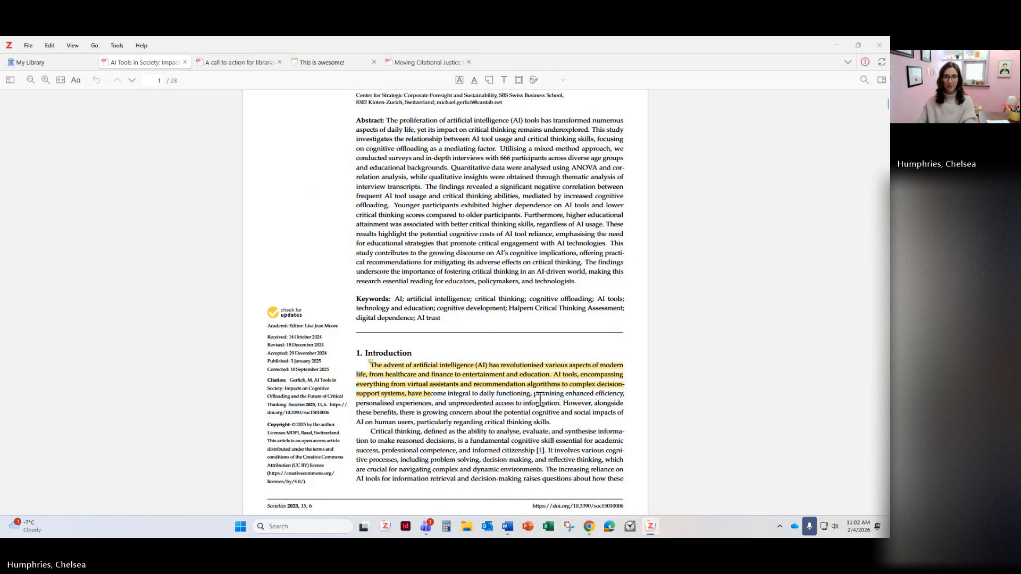
# Show the PDF's annotations list and highlight the passage beginning "For example, Sparrow et al." on page 2 in yellow.
pyautogui.click(400, 367)
pyautogui.click(10, 80)
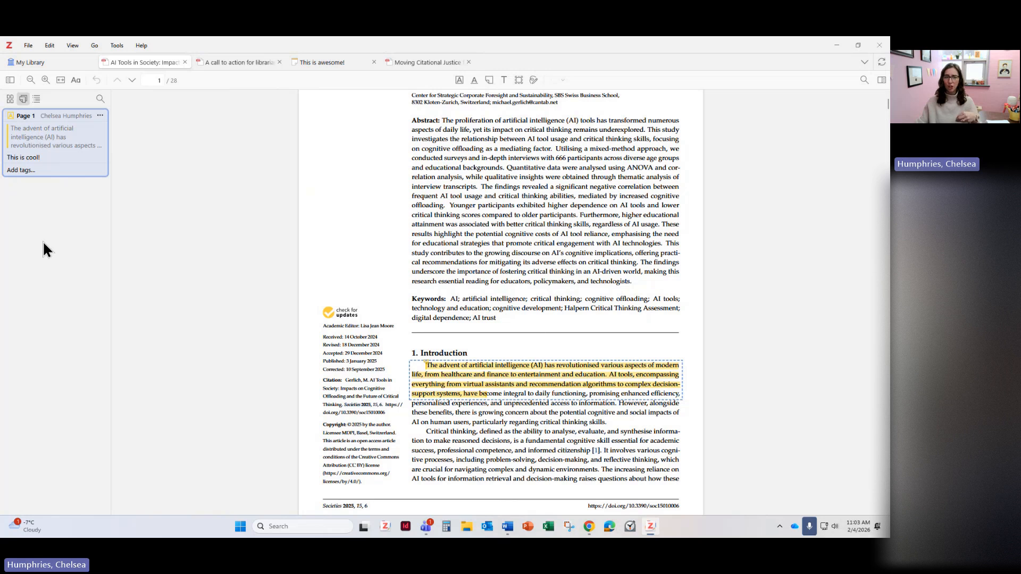
pyautogui.scroll(-7, 469, 391)
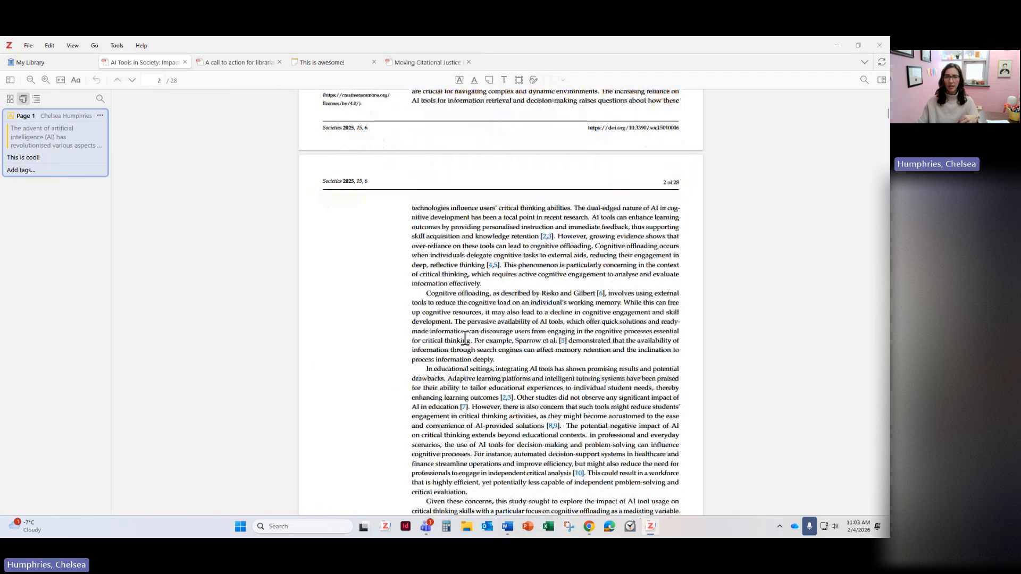
pyautogui.moveTo(471, 340); pyautogui.dragTo(503, 369)
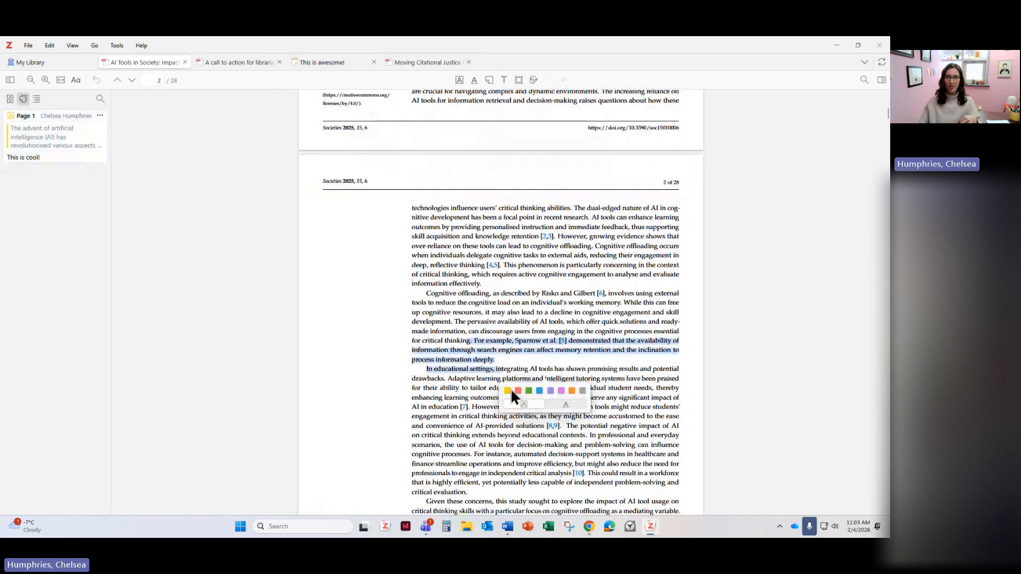
pyautogui.click(510, 388)
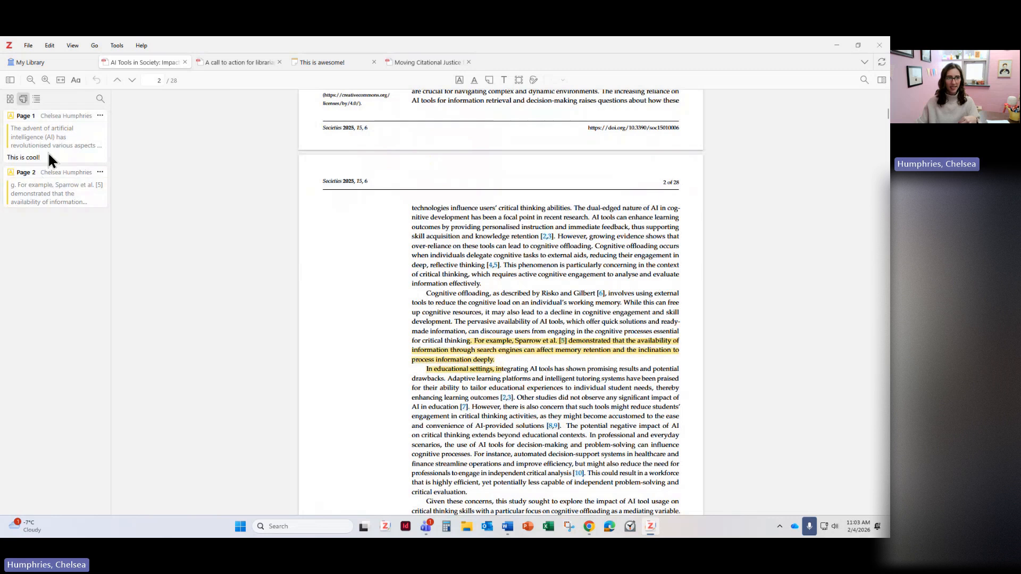
# Go back and forth between the page 1 and page 2 highlights using their entries in the annotations list.
pyautogui.click(49, 131)
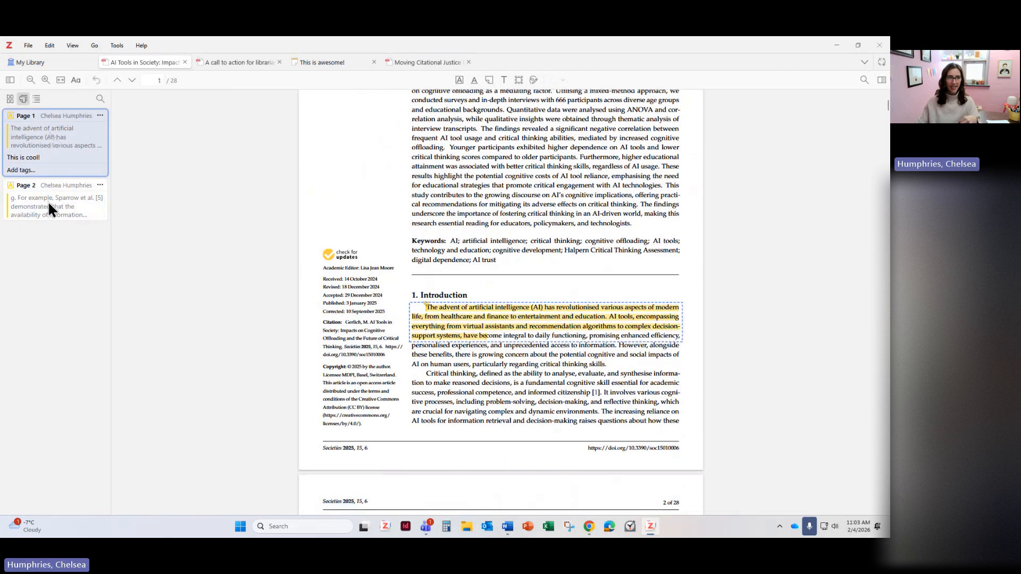
pyautogui.click(48, 201)
pyautogui.click(25, 139)
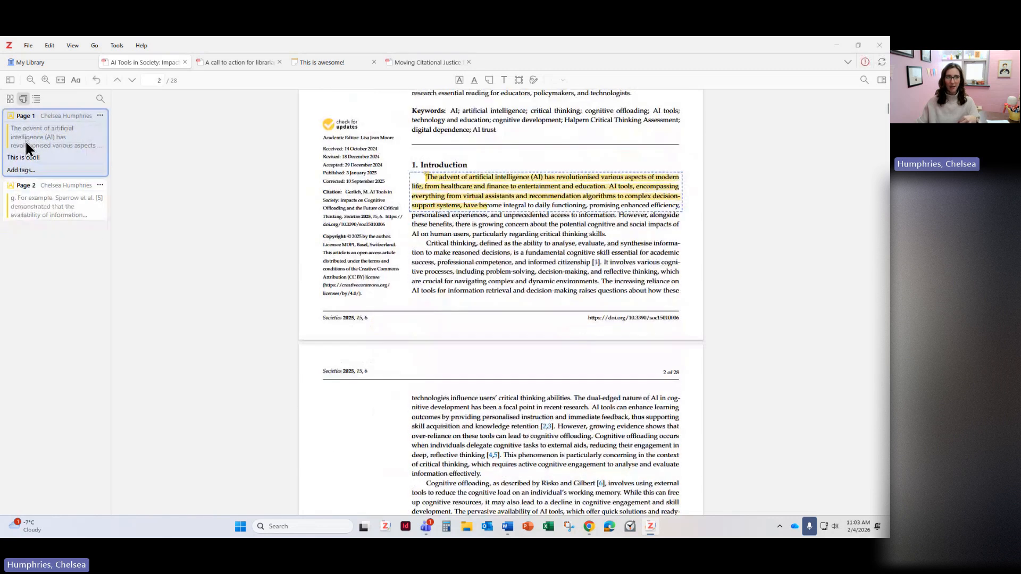
pyautogui.click(43, 197)
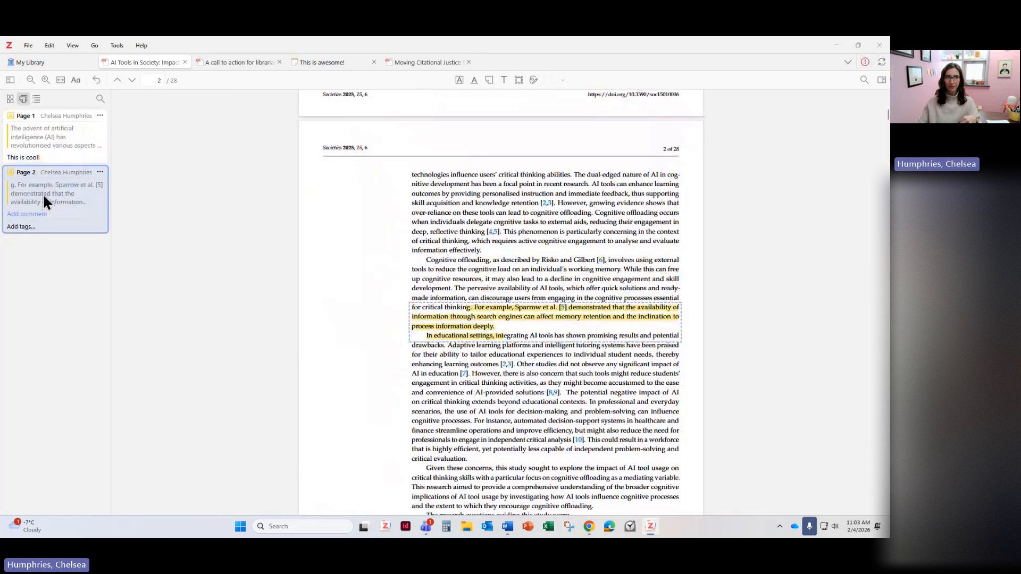
# Try the Sepia and Dark reading themes, restore Original, and look at the custom theme settings without saving a theme.
pyautogui.click(76, 80)
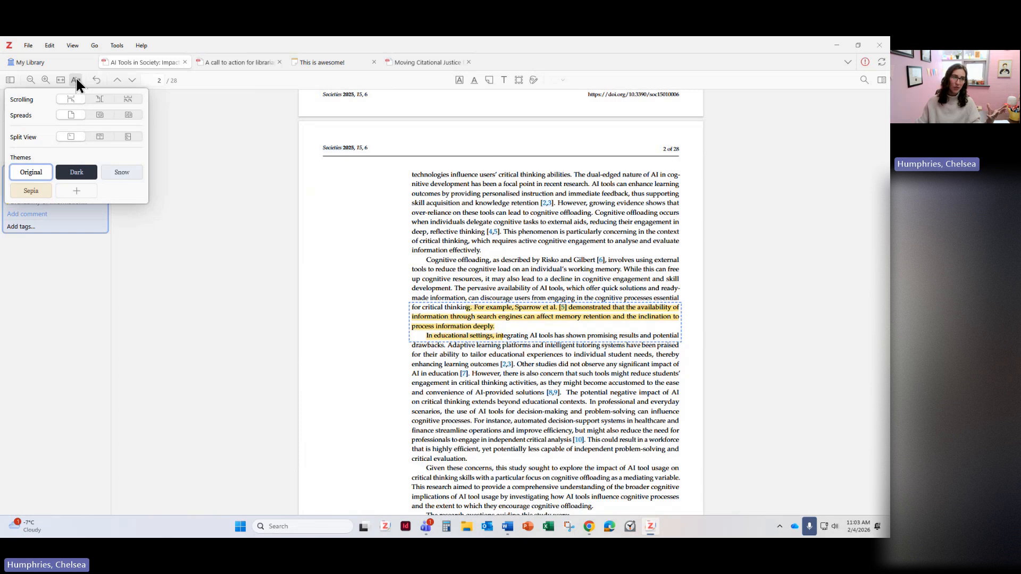
pyautogui.click(30, 191)
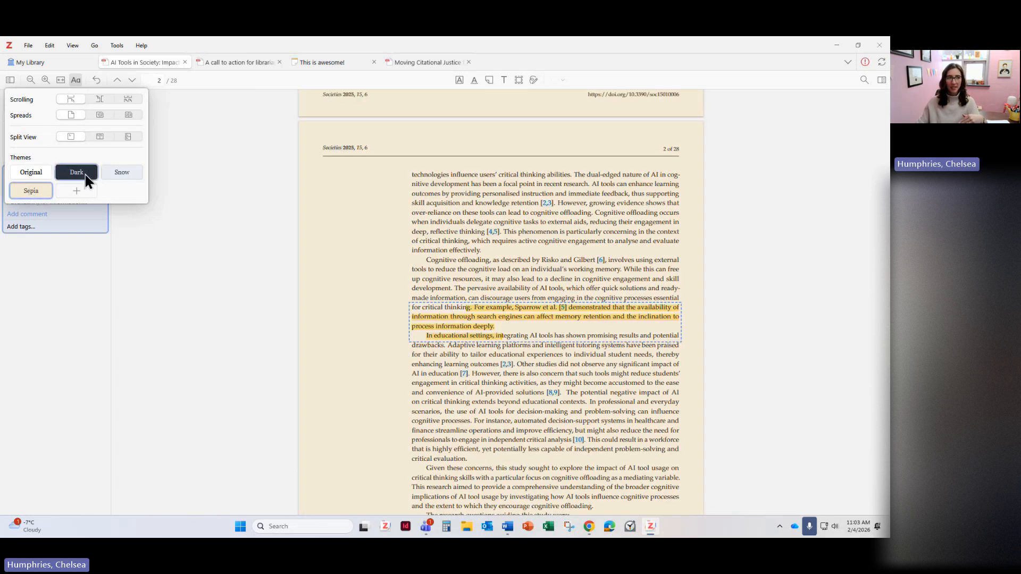
pyautogui.click(85, 176)
pyautogui.click(33, 171)
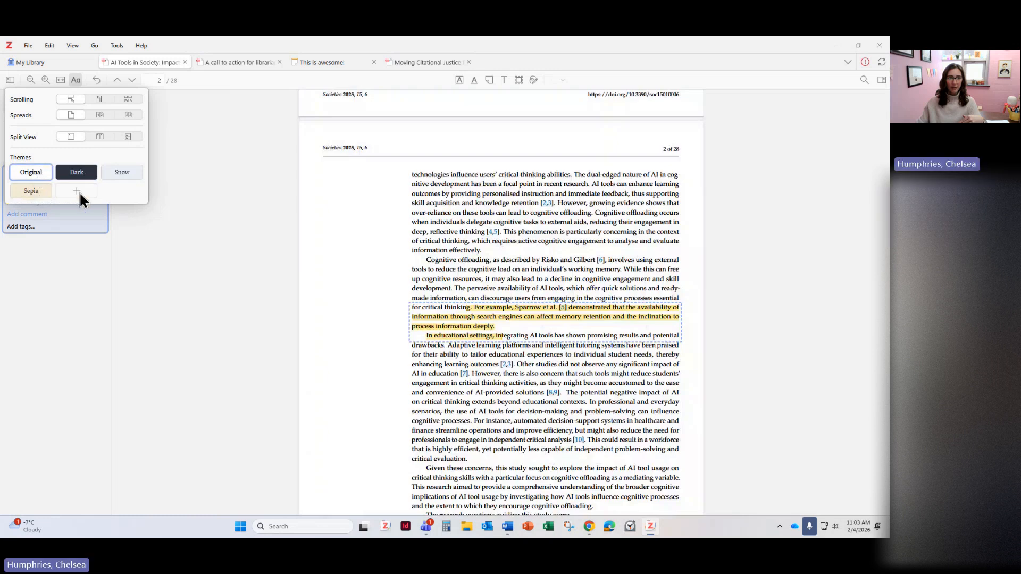
pyautogui.click(77, 192)
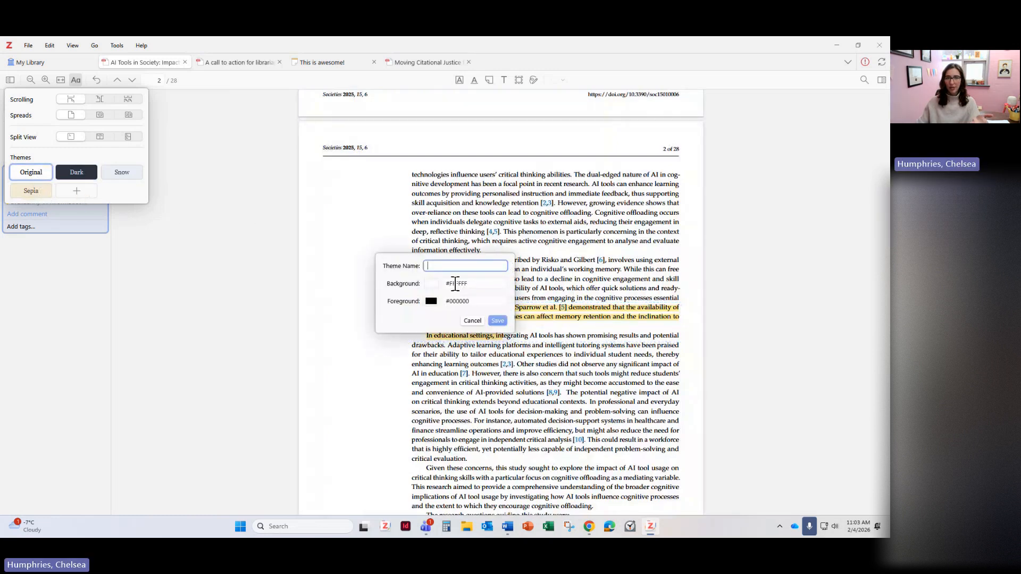
pyautogui.click(472, 320)
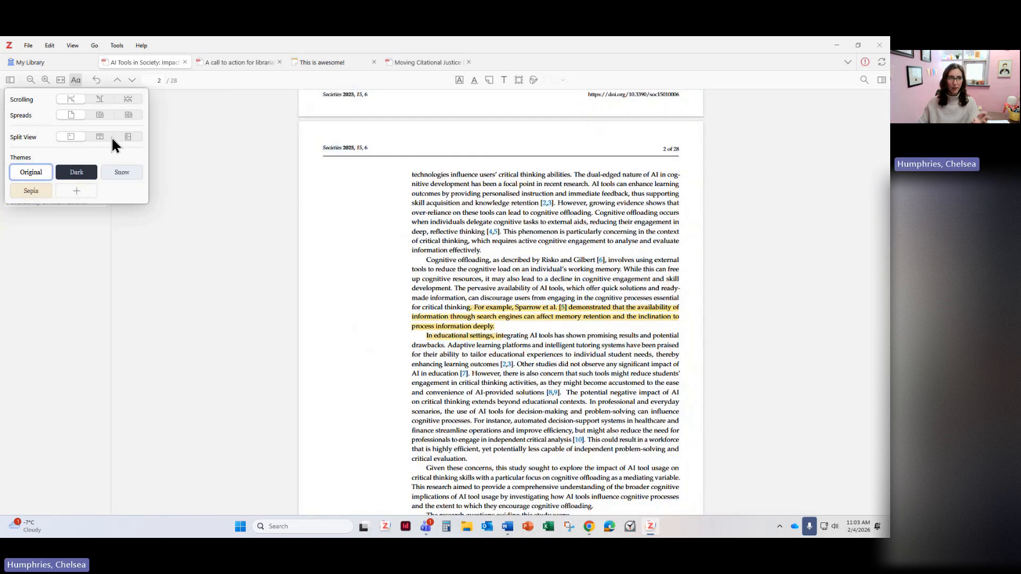
# Try the two-page spread for the PDF, return to single pages and close the appearance settings.
pyautogui.click(108, 115)
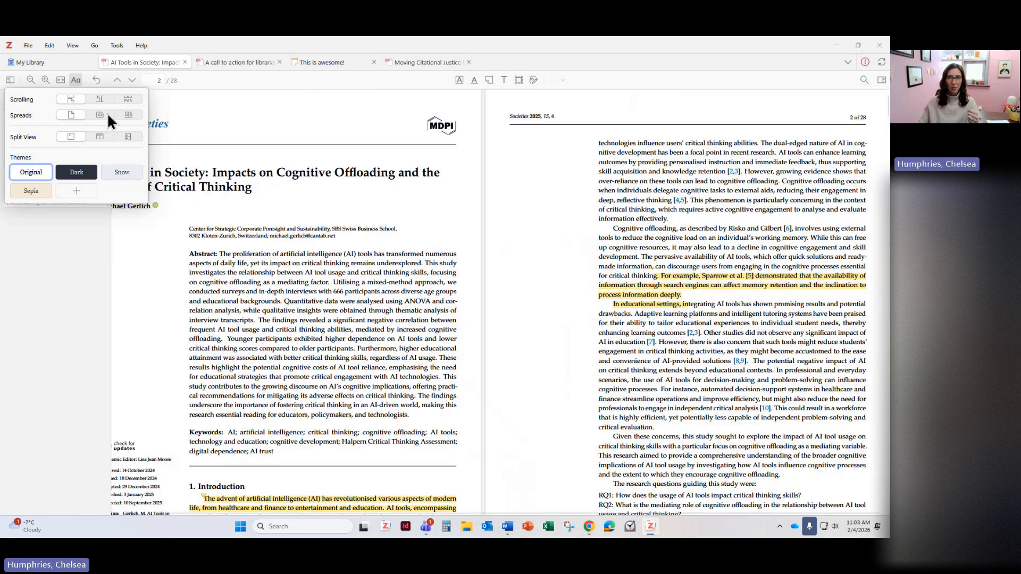
pyautogui.click(65, 114)
pyautogui.click(206, 178)
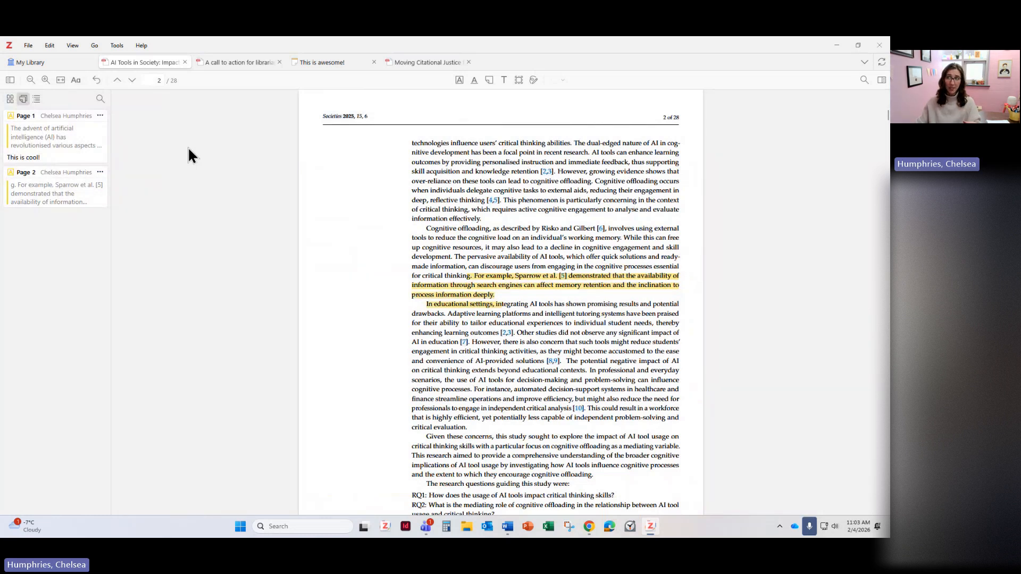
# Return to the library, filter its items by the tag "American literature", and clear the tag filter.
pyautogui.click(56, 66)
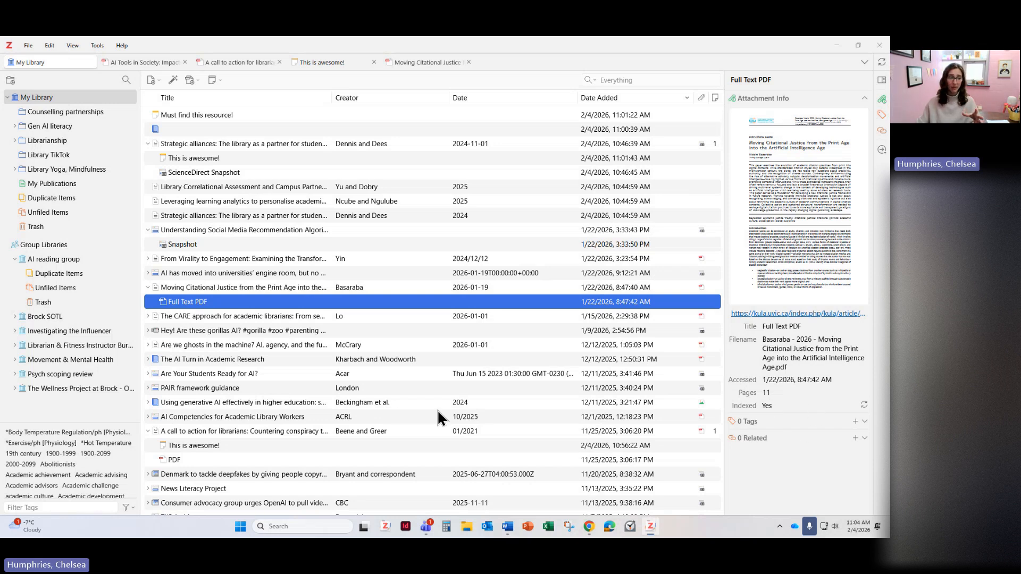
pyautogui.click(32, 508)
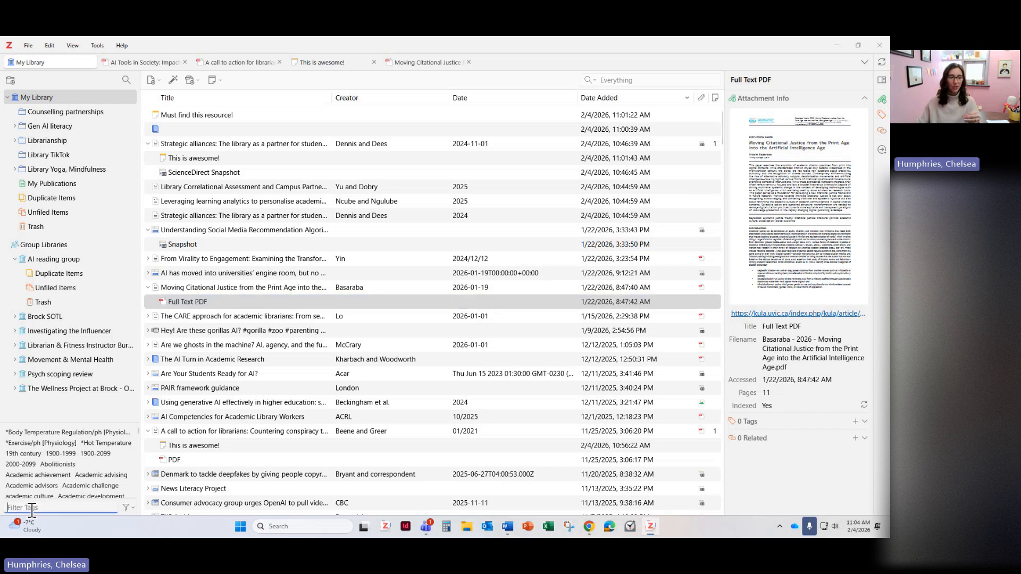
pyautogui.scroll(-3, 37, 458)
pyautogui.scroll(-3, 37, 458)
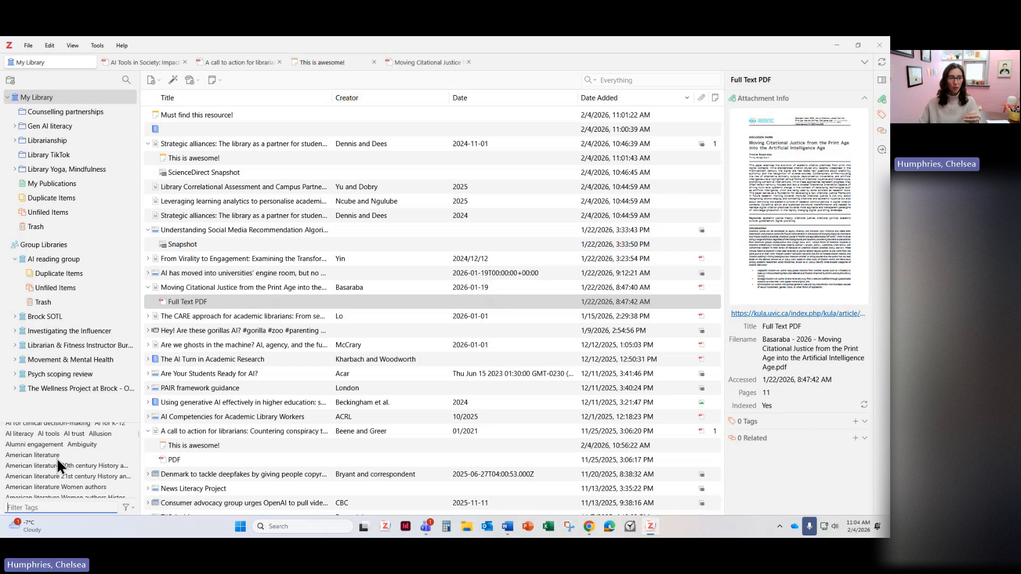
pyautogui.click(45, 456)
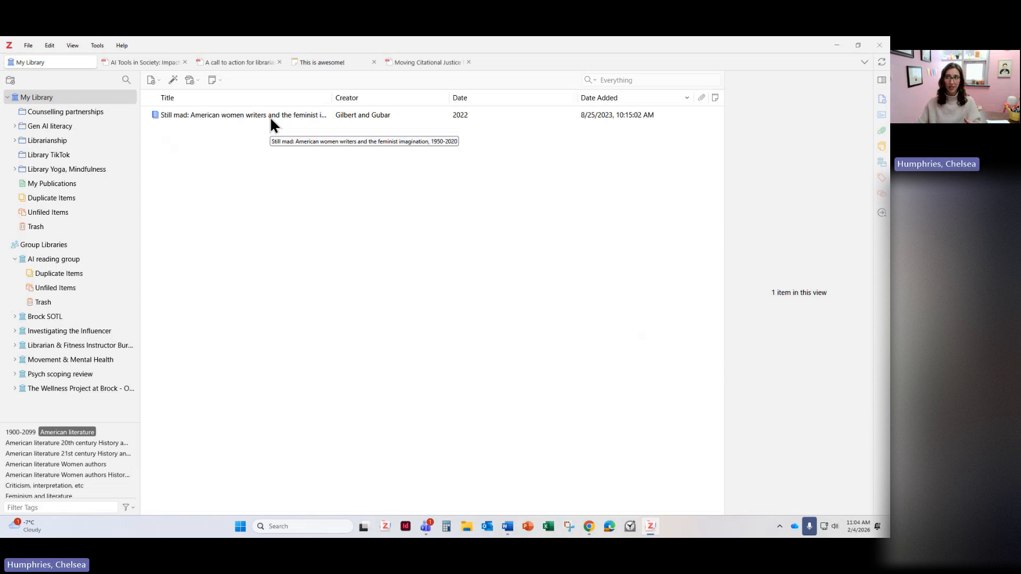
pyautogui.click(68, 433)
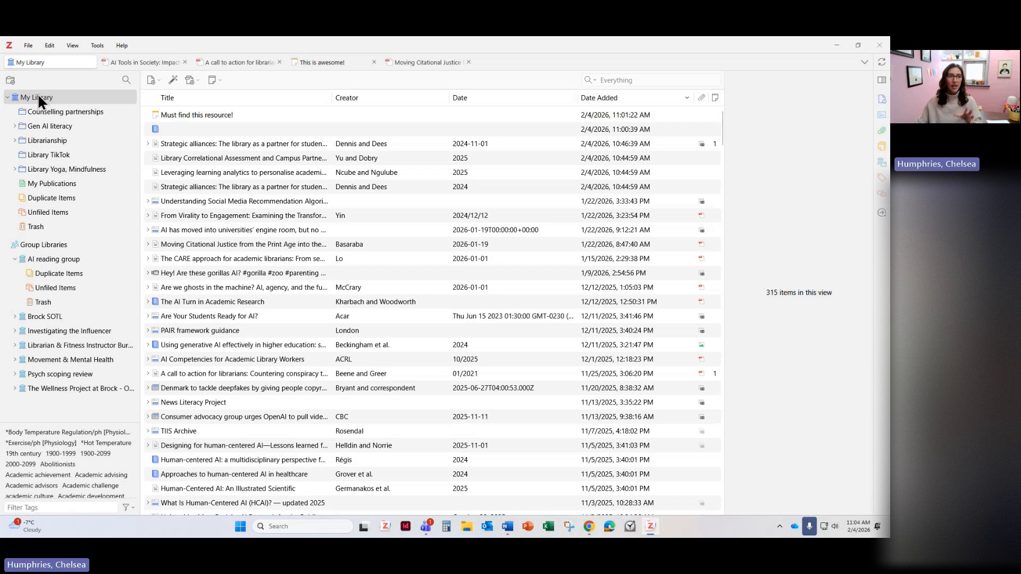
# Create a new collection named "Example" in My Library.
pyautogui.click(10, 81)
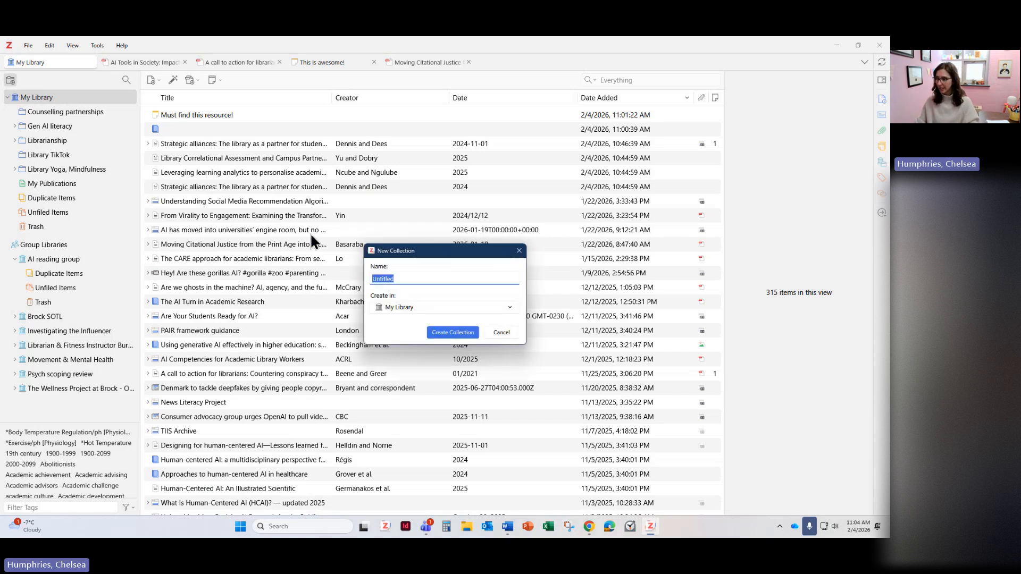
pyautogui.write('Example')
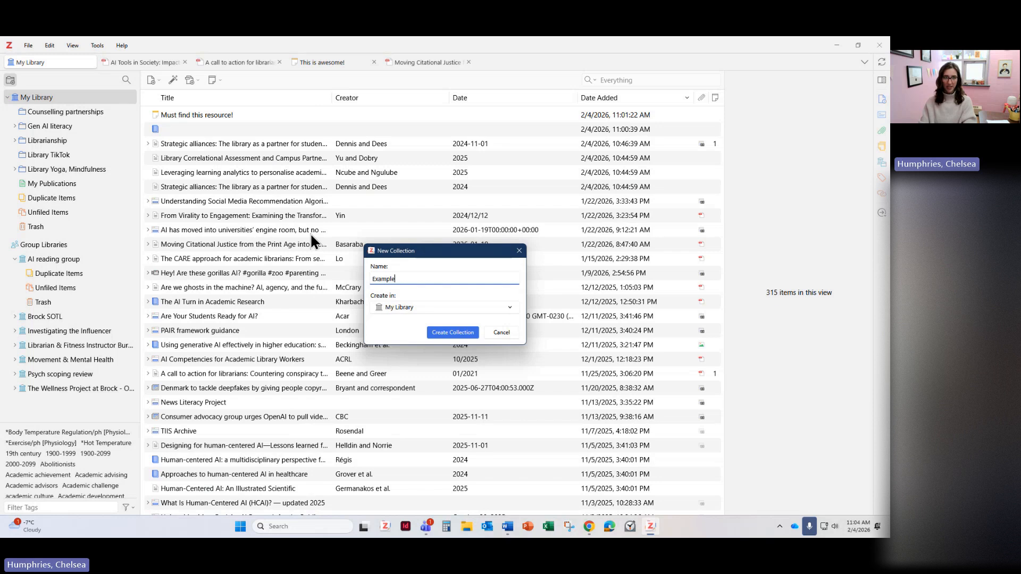
pyautogui.click(454, 332)
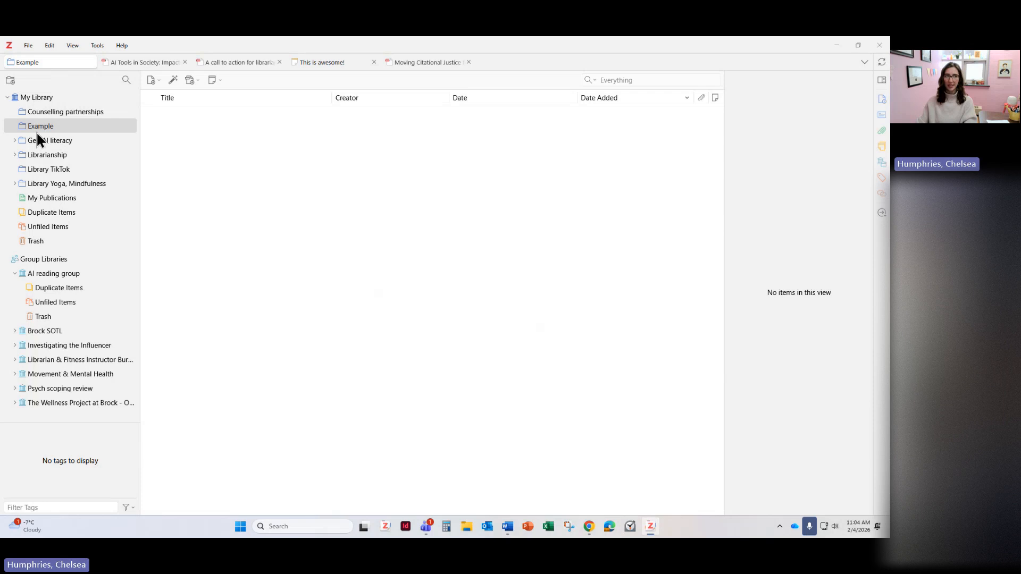
# Add the "Strategic alliances" article dated 2024-11-01 from My Library to the Example collection and open that collection.
pyautogui.click(36, 98)
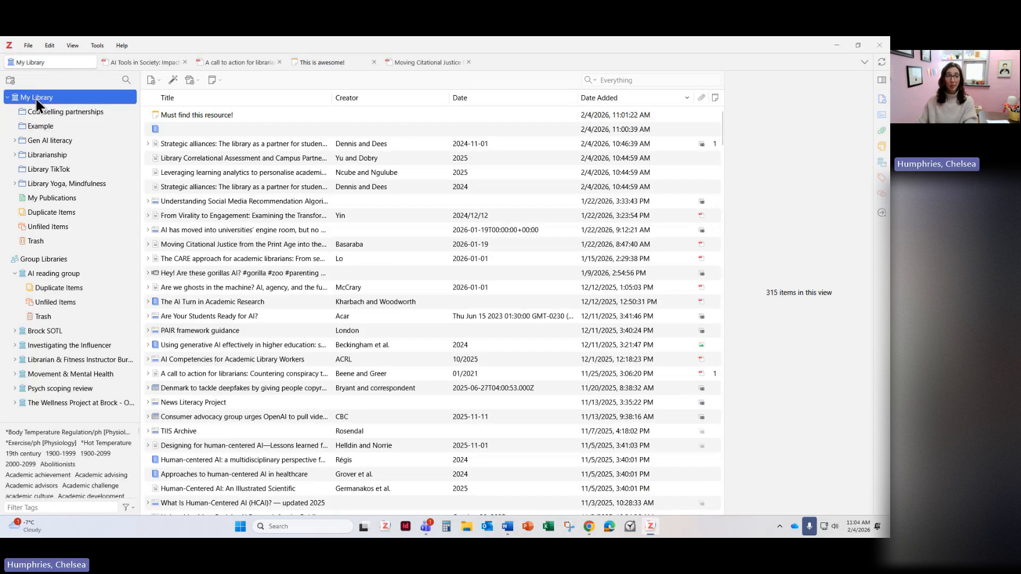
pyautogui.click(175, 144)
pyautogui.moveTo(174, 142); pyautogui.dragTo(62, 124)
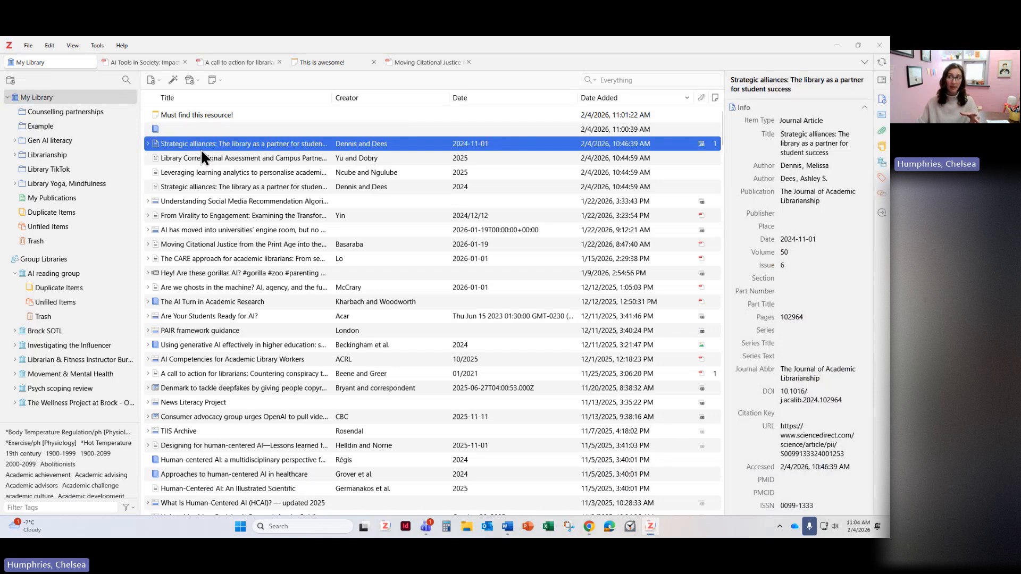
pyautogui.click(23, 130)
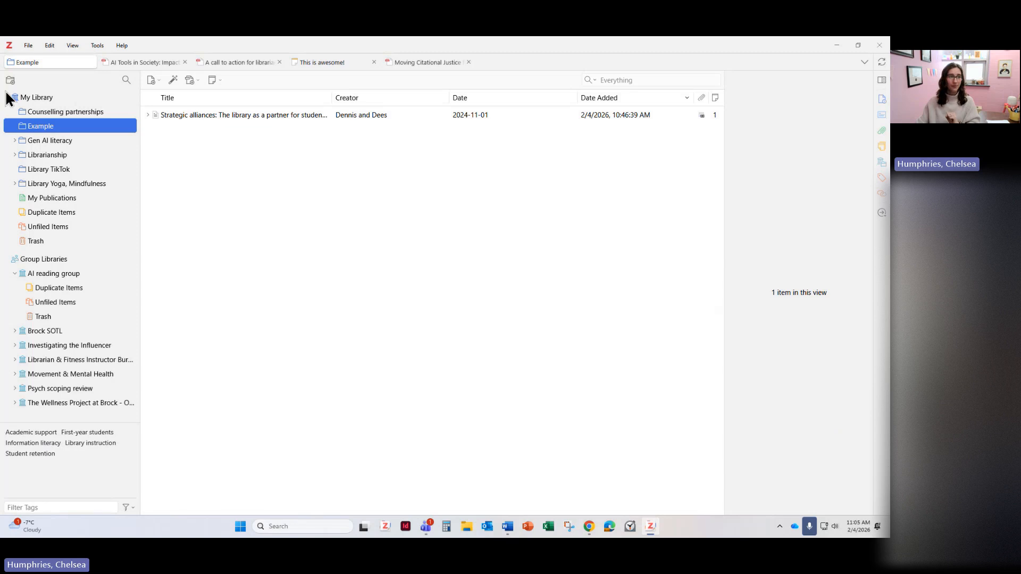
# Add "Leveraging learning analytics" and the "Strategic alliances" article dated 2024 to the Example collection, and view its contents.
pyautogui.click(26, 98)
pyautogui.moveTo(211, 174); pyautogui.dragTo(44, 128)
pyautogui.click(189, 187)
pyautogui.moveTo(189, 186); pyautogui.dragTo(55, 127)
pyautogui.click(56, 127)
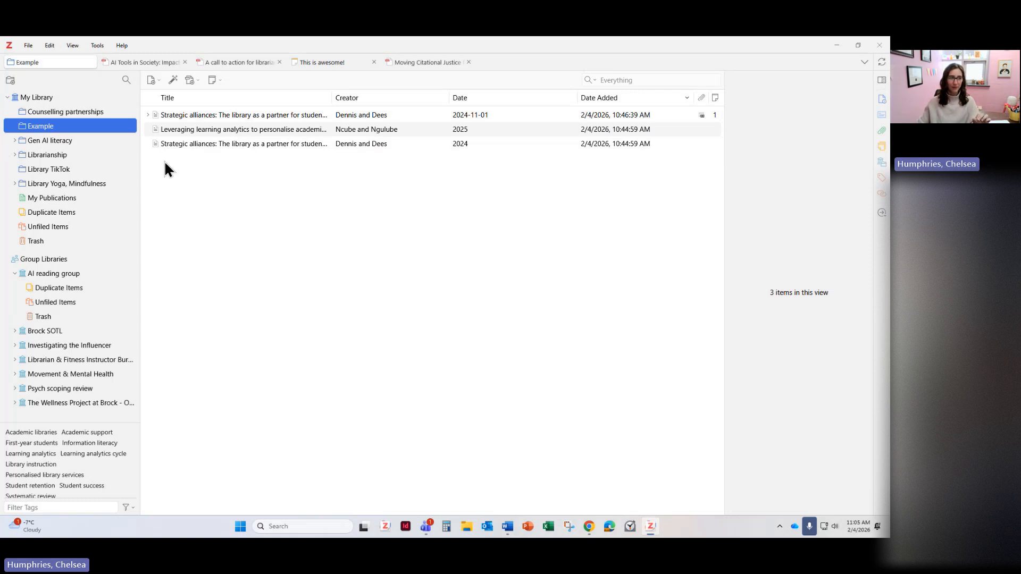
# Expand the Librarianship collection to view its subcollections, and create a subcollection named "Sub-example" inside the Example collection.
pyautogui.click(15, 155)
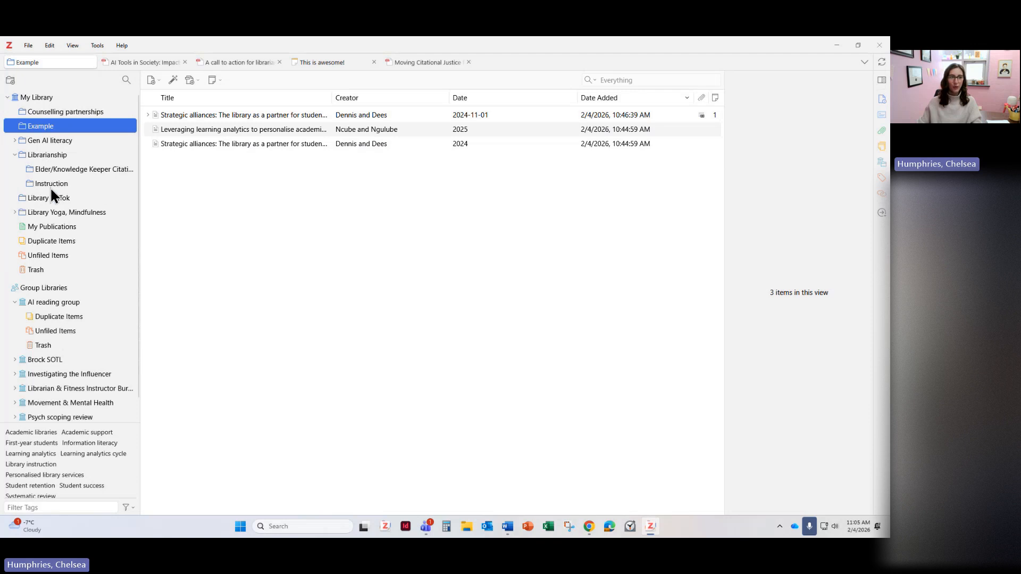
pyautogui.click(40, 154)
pyautogui.rightClick(40, 154)
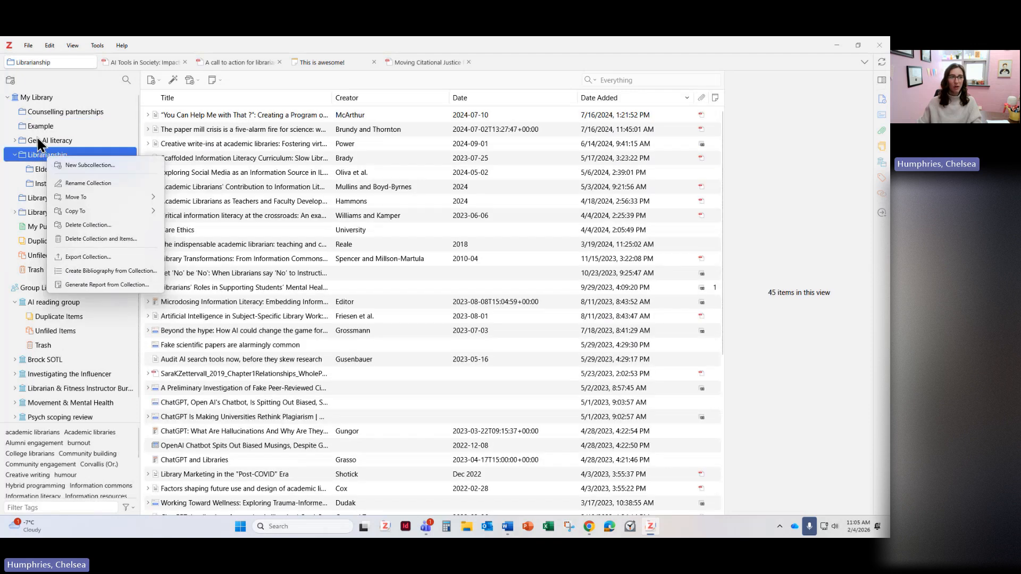
pyautogui.rightClick(42, 129)
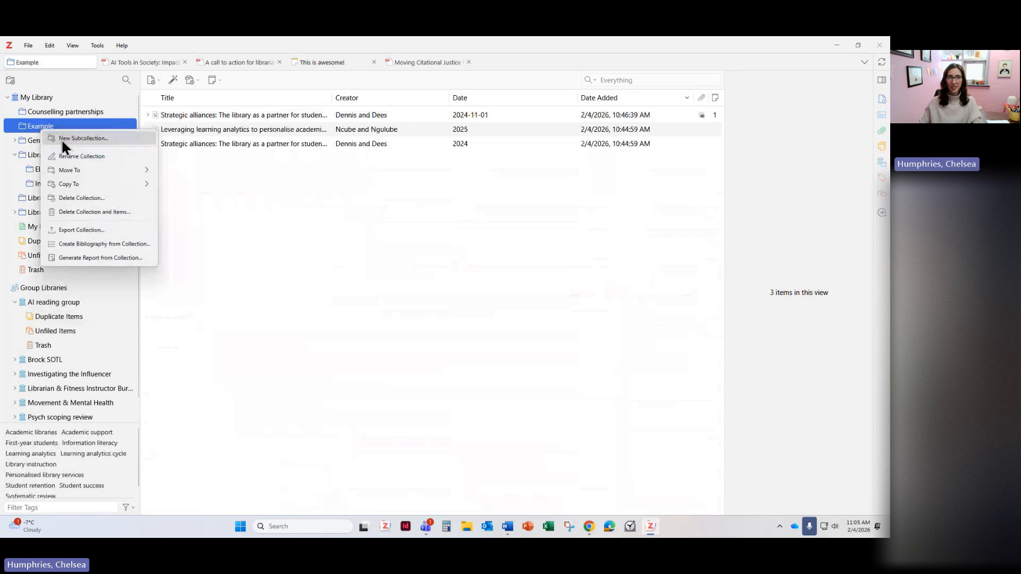
pyautogui.click(82, 138)
pyautogui.write('Su')
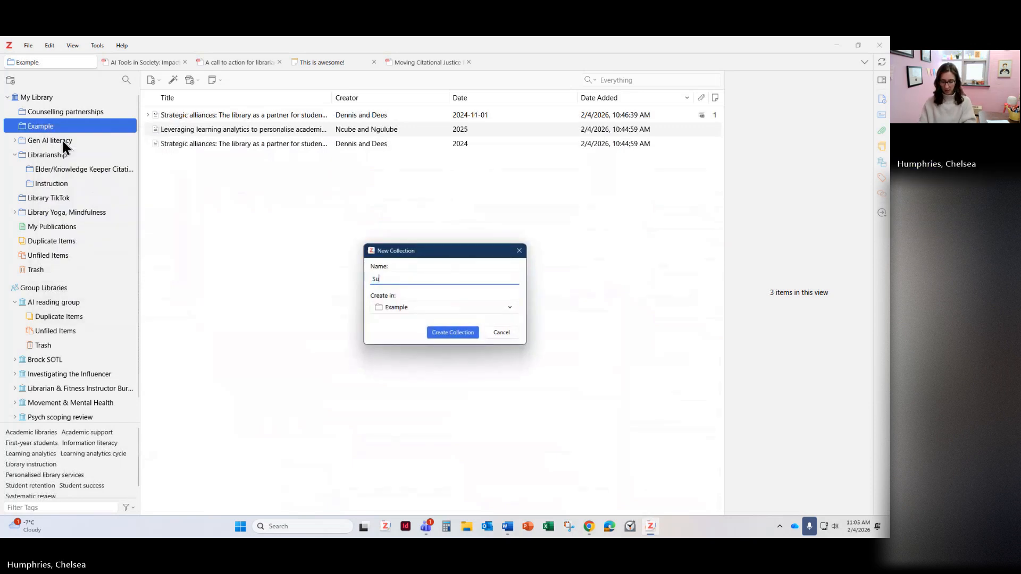
pyautogui.write('b-example')
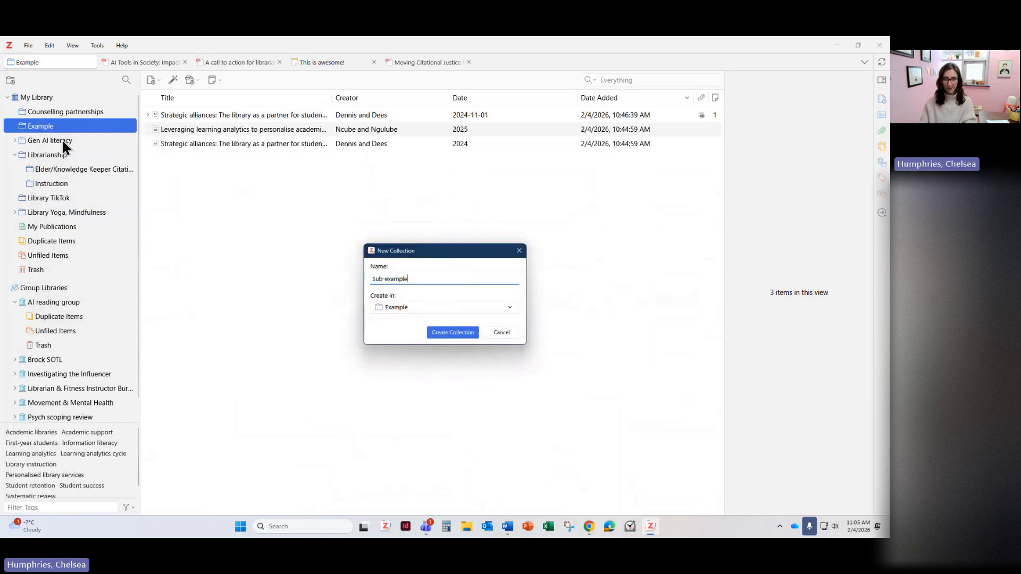
pyautogui.click(475, 331)
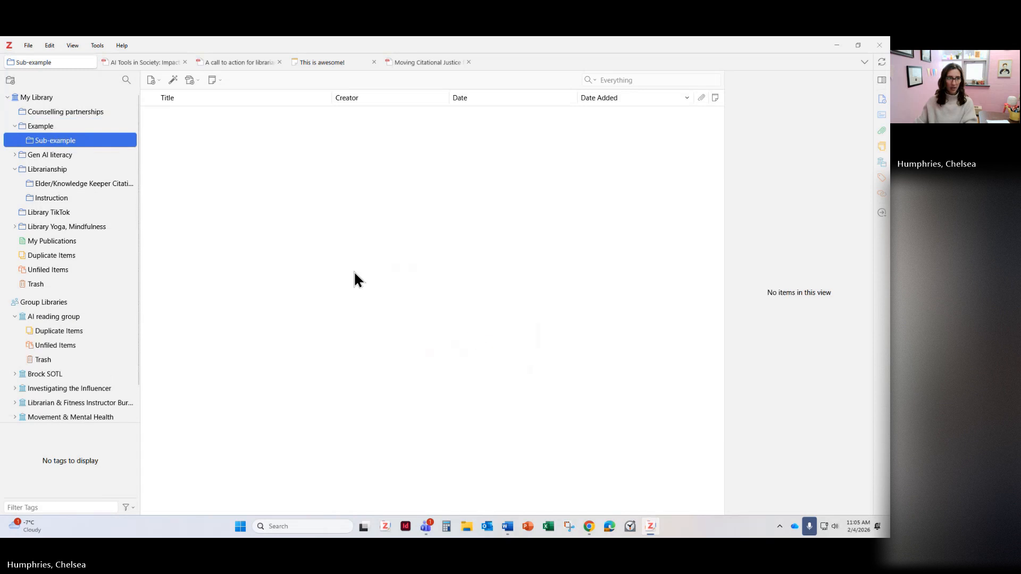
# Add "Leveraging learning analytics" from the Example collection to Sub-example, and check the contents of both collections.
pyautogui.click(42, 126)
pyautogui.click(176, 130)
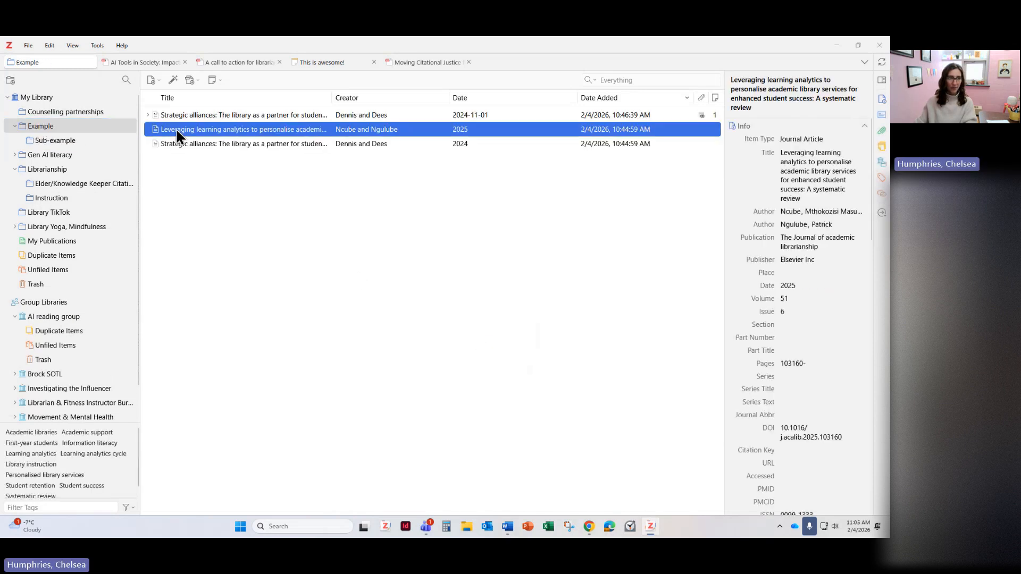
pyautogui.moveTo(176, 133); pyautogui.dragTo(56, 138)
pyautogui.click(50, 136)
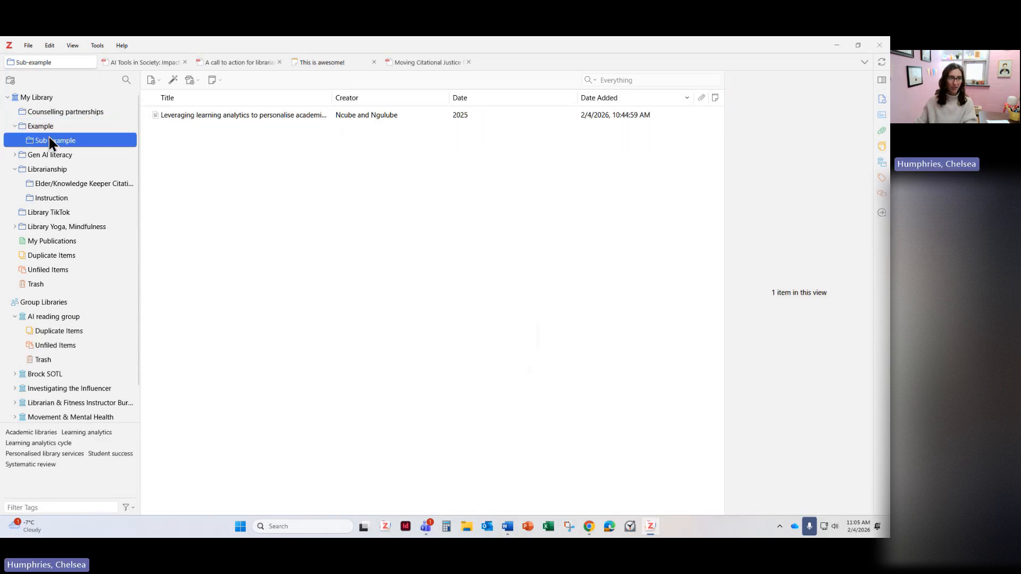
pyautogui.click(44, 126)
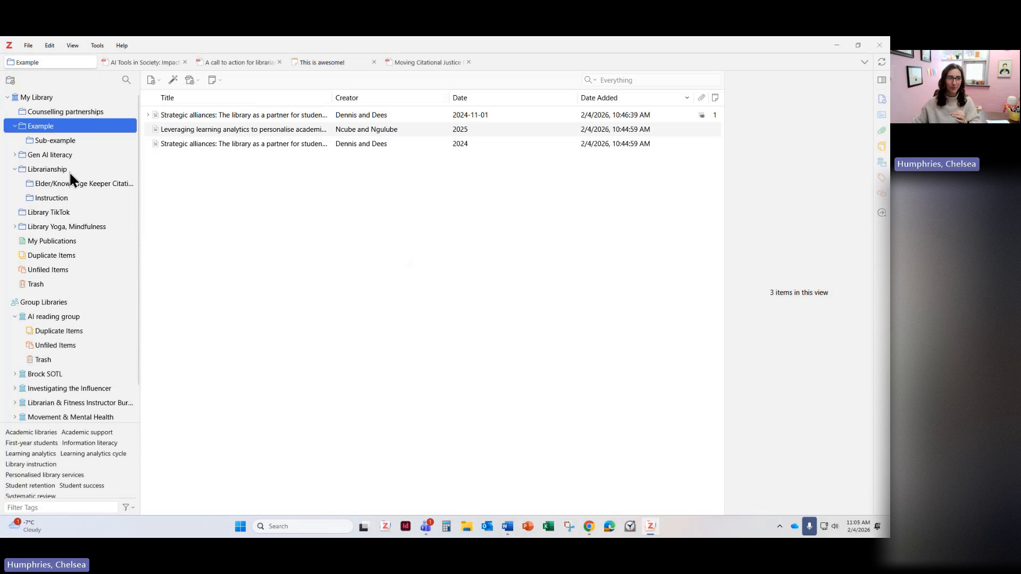
# View My Publications and Duplicate Items, and compare the two "Strategic alliances" versions available as the master item.
pyautogui.click(61, 242)
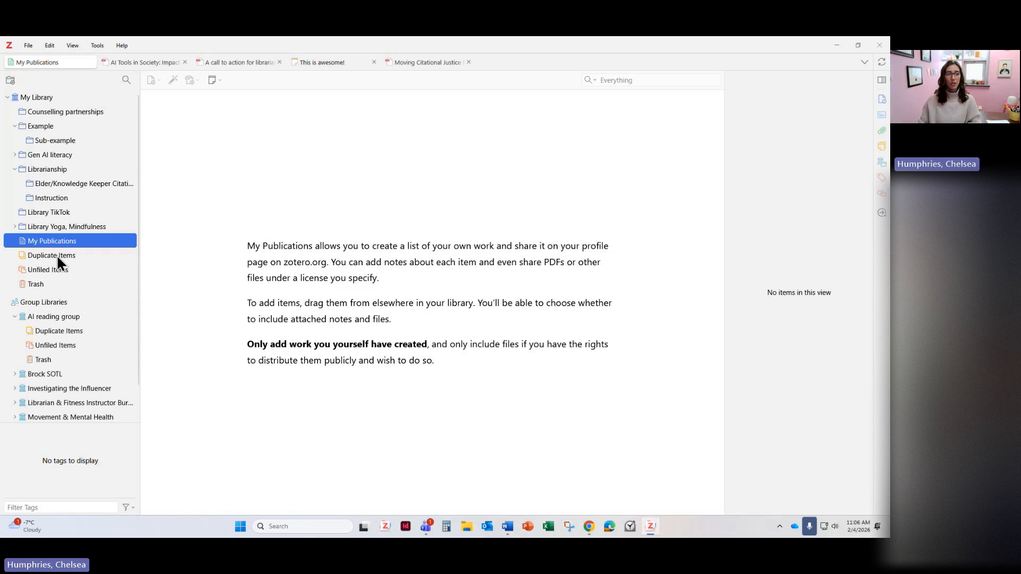
pyautogui.click(57, 254)
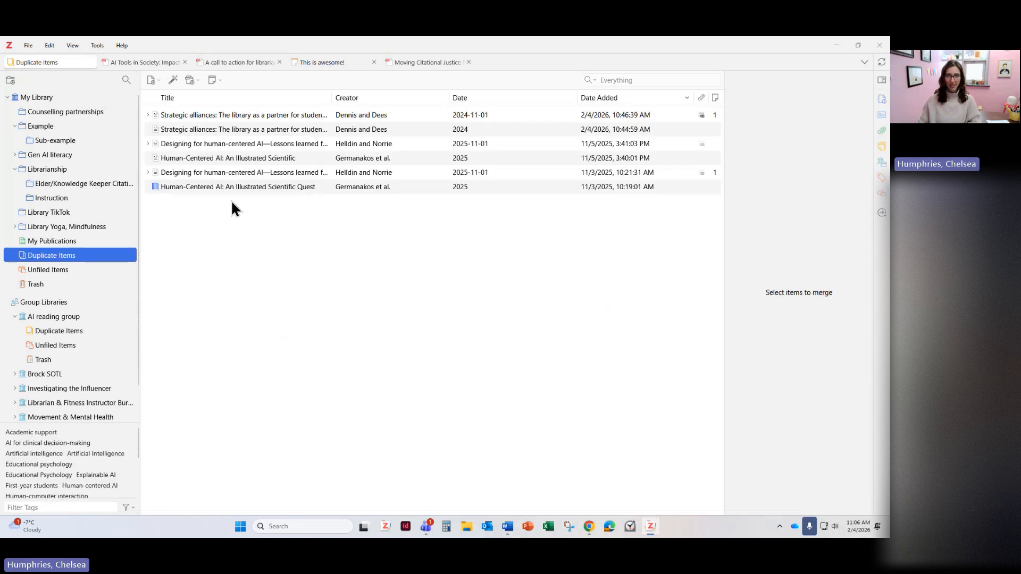
pyautogui.click(233, 124)
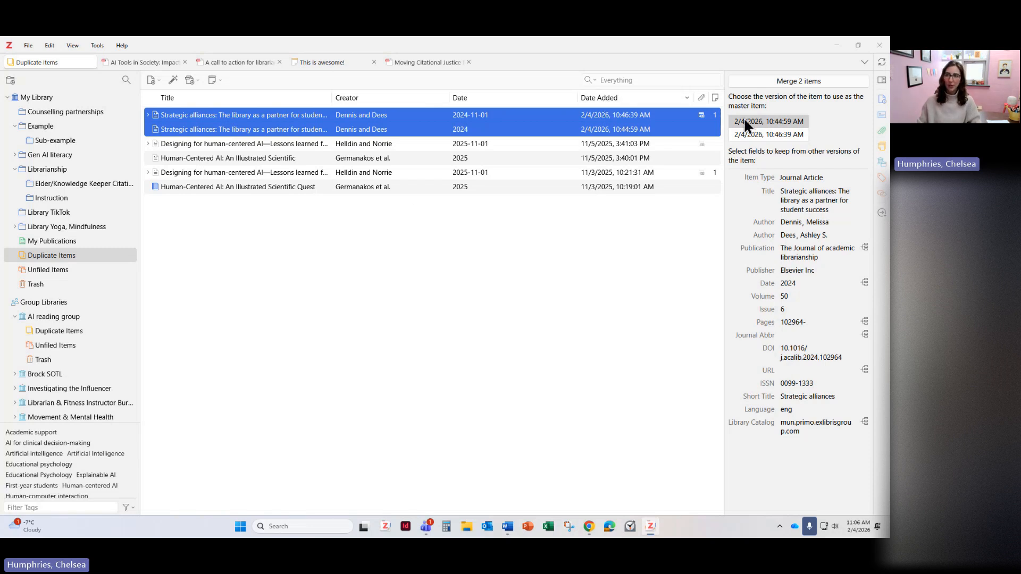
pyautogui.click(758, 136)
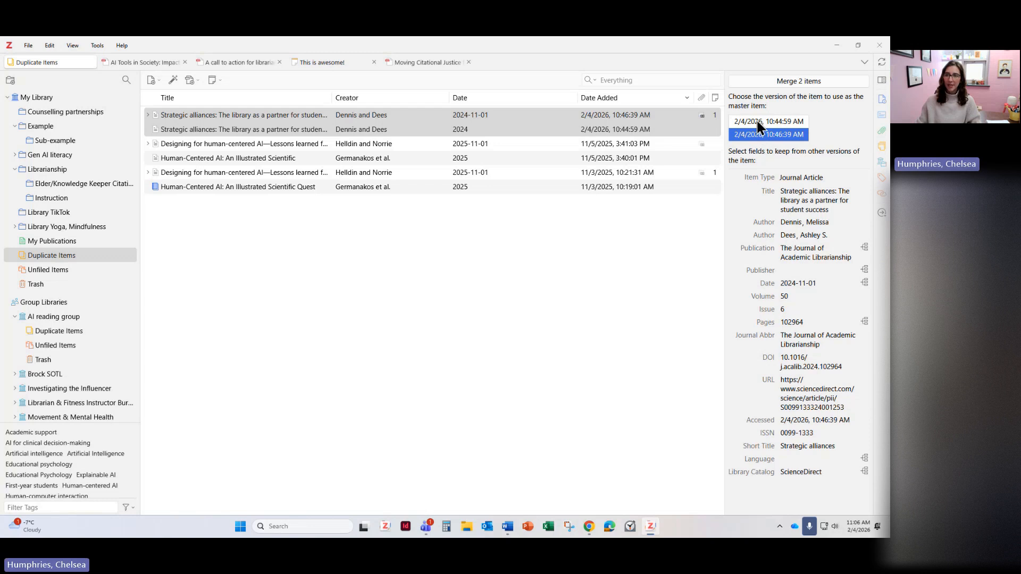
pyautogui.click(757, 120)
pyautogui.click(756, 133)
pyautogui.click(192, 114)
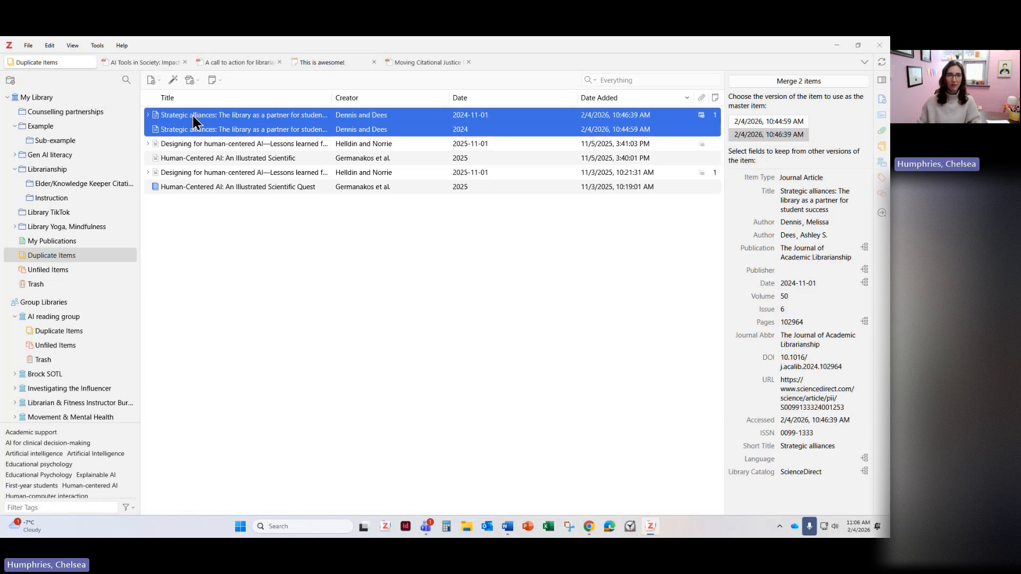
# Merge the two "Designing for human-centered AI" duplicates, using the 11/3/2025, 10:21:31 AM version as the master item.
pyautogui.click(235, 147)
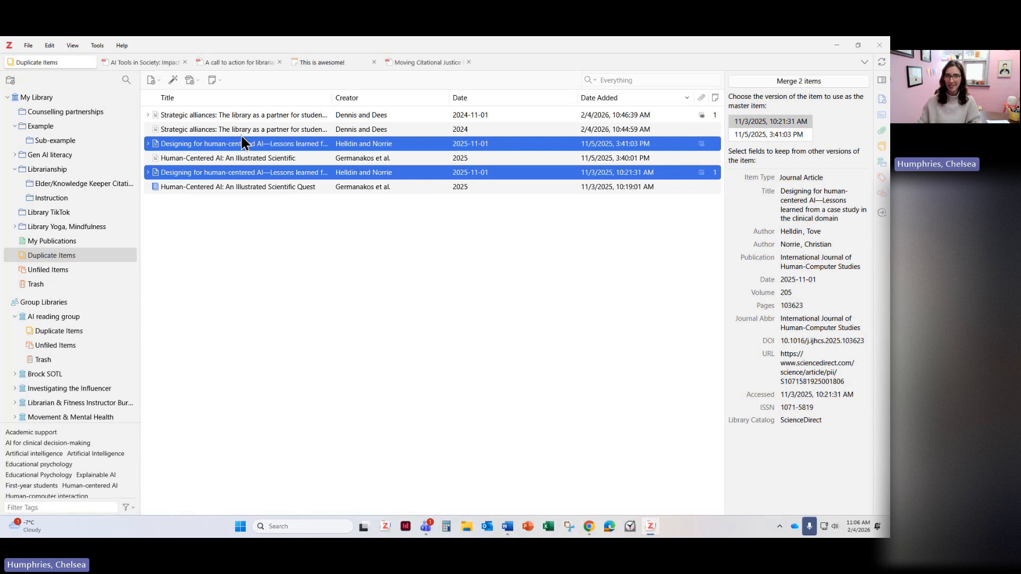
pyautogui.click(765, 135)
pyautogui.click(766, 121)
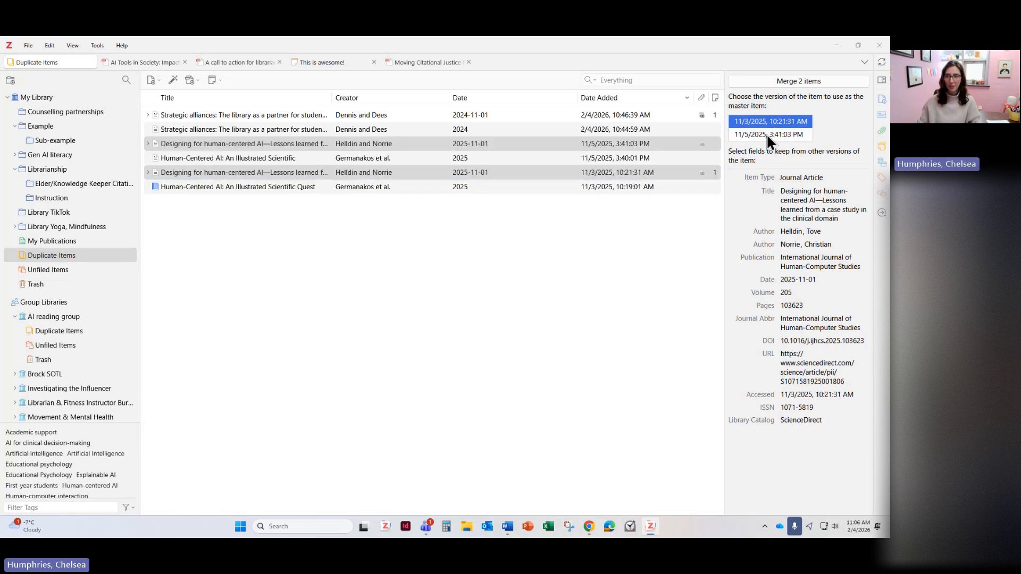
pyautogui.click(767, 135)
pyautogui.click(765, 120)
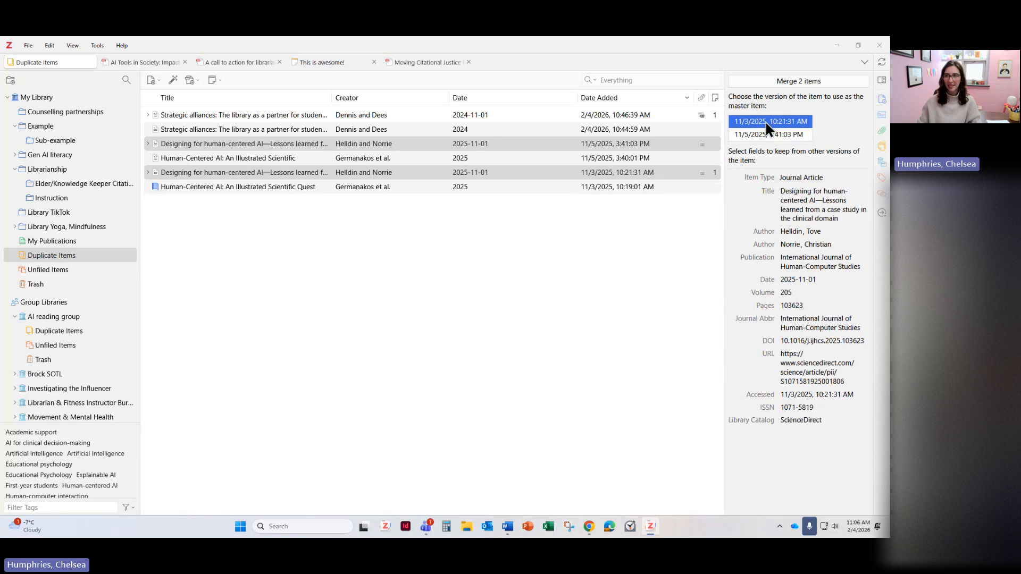
pyautogui.click(772, 82)
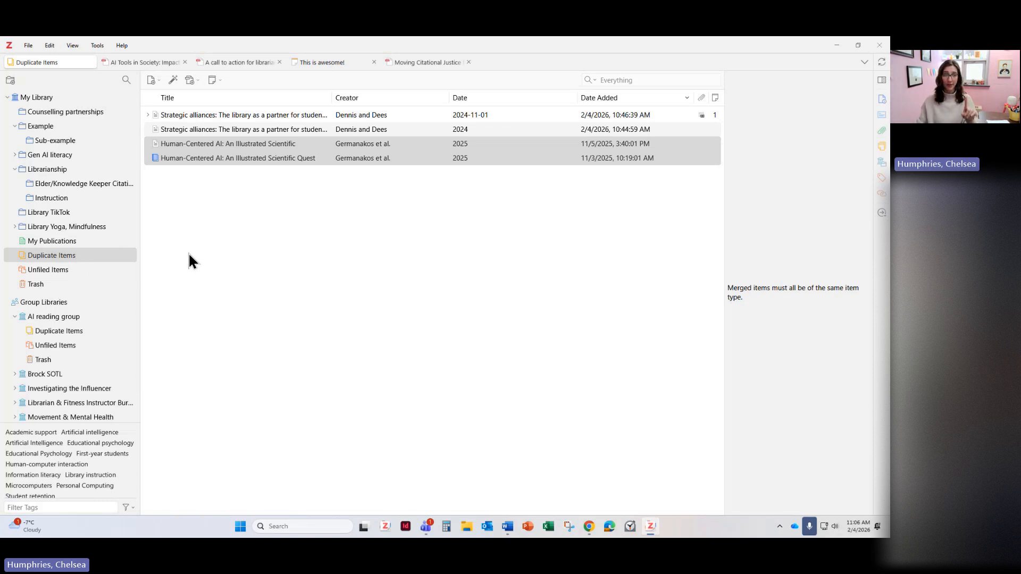
# View My Library's unfiled items and its trash, and select the first trashed Example collection.
pyautogui.click(49, 270)
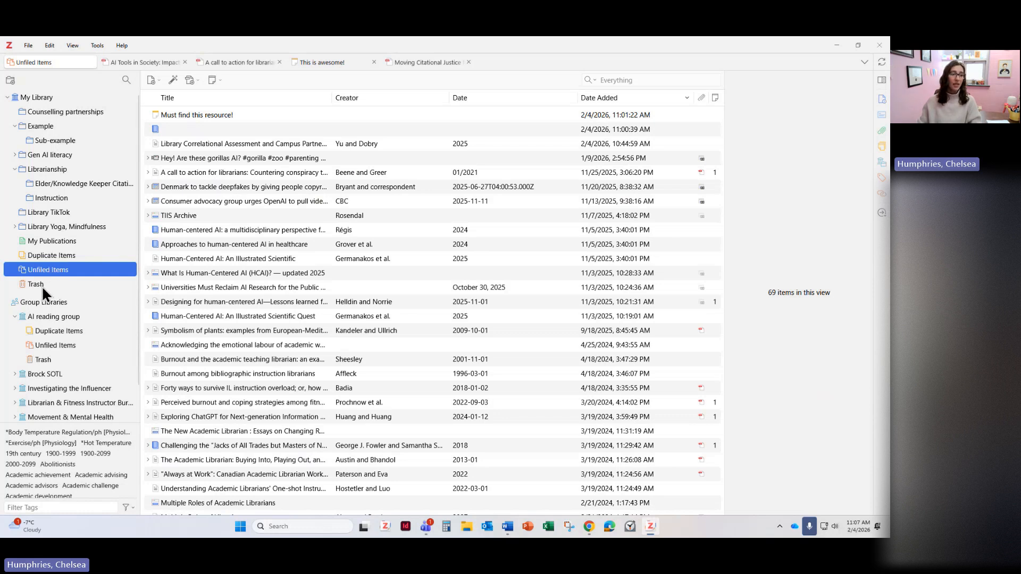
pyautogui.click(42, 286)
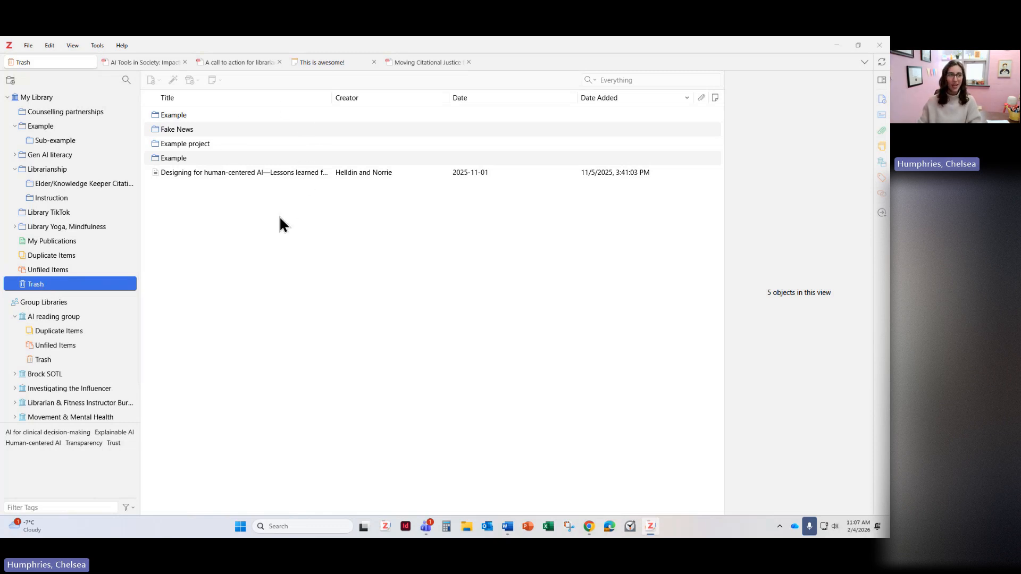
pyautogui.moveTo(199, 113); pyautogui.dragTo(318, 141)
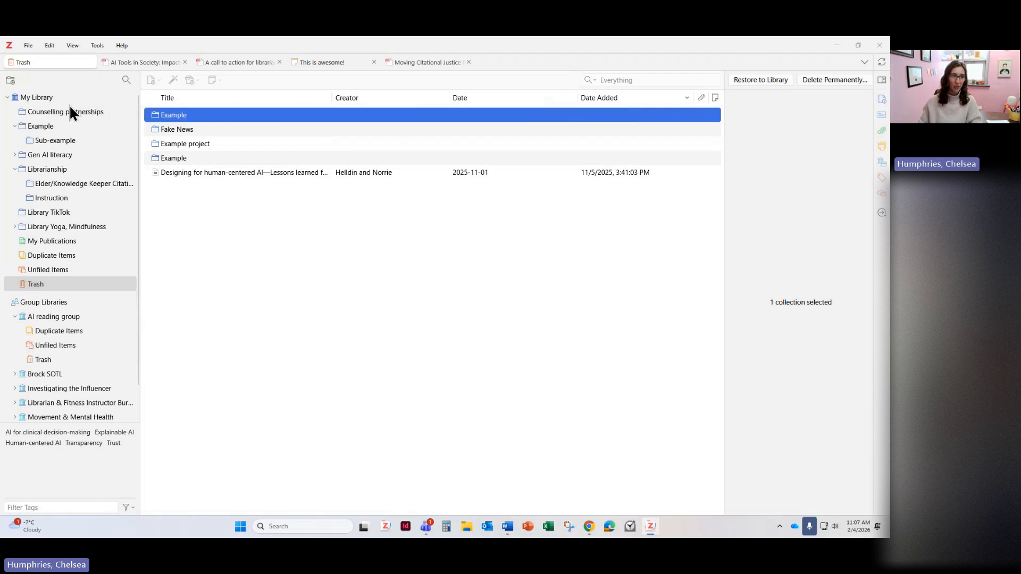
# Remove the "Strategic alliances" article dated 2024 from the Example collection without trashing it, and check My Library's trash.
pyautogui.click(40, 123)
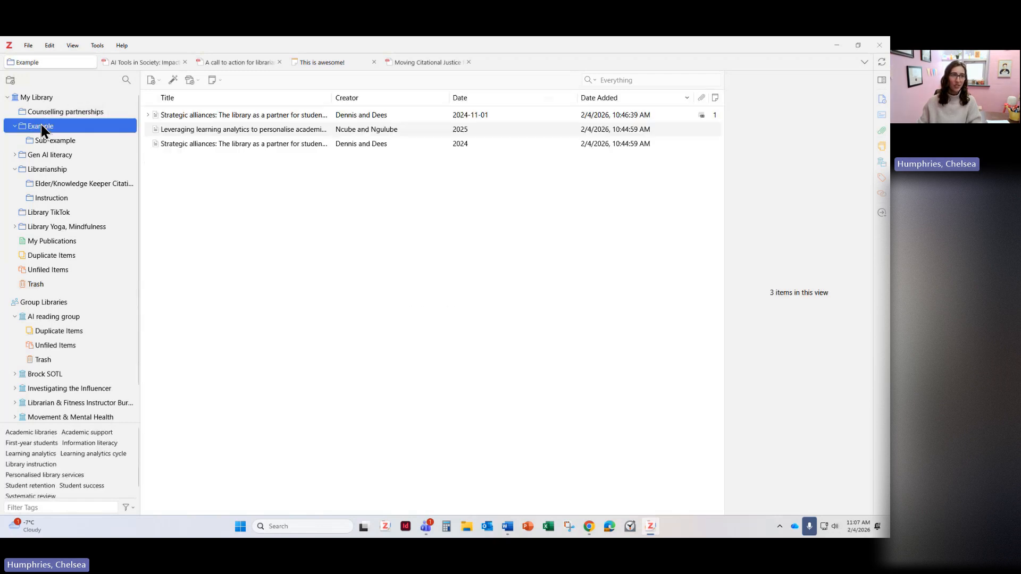
pyautogui.rightClick(225, 144)
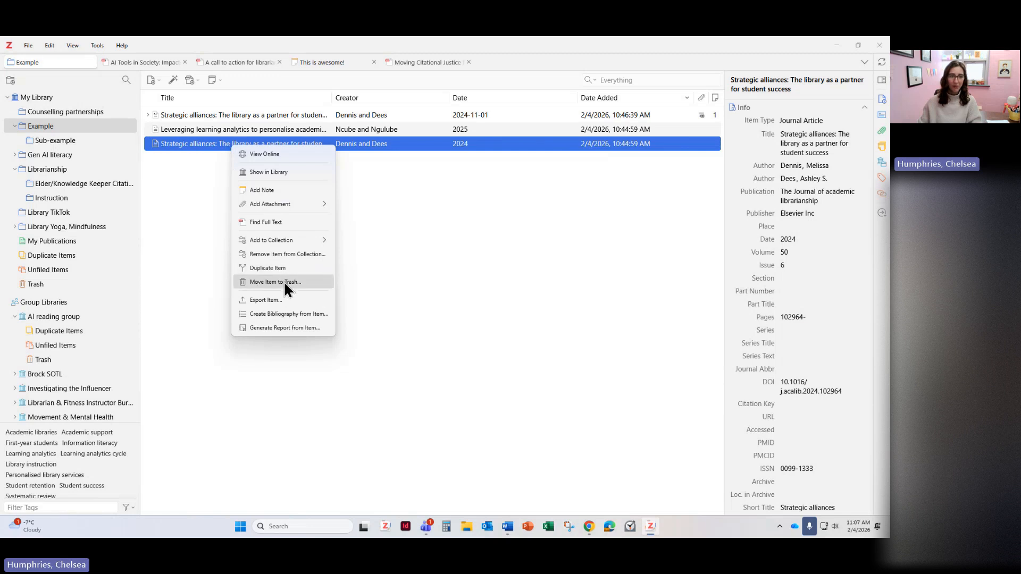
pyautogui.click(190, 175)
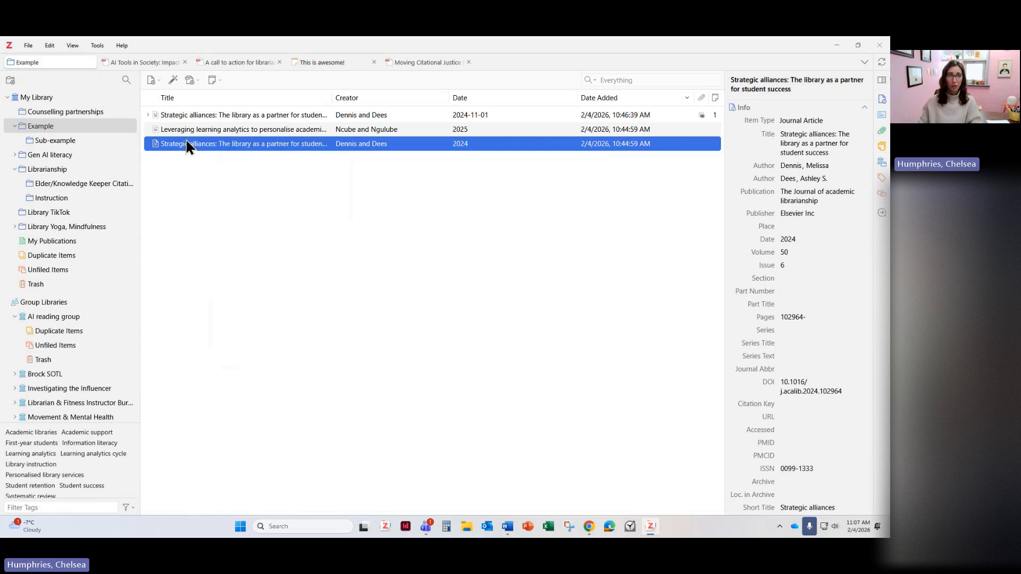
pyautogui.press('Delete')
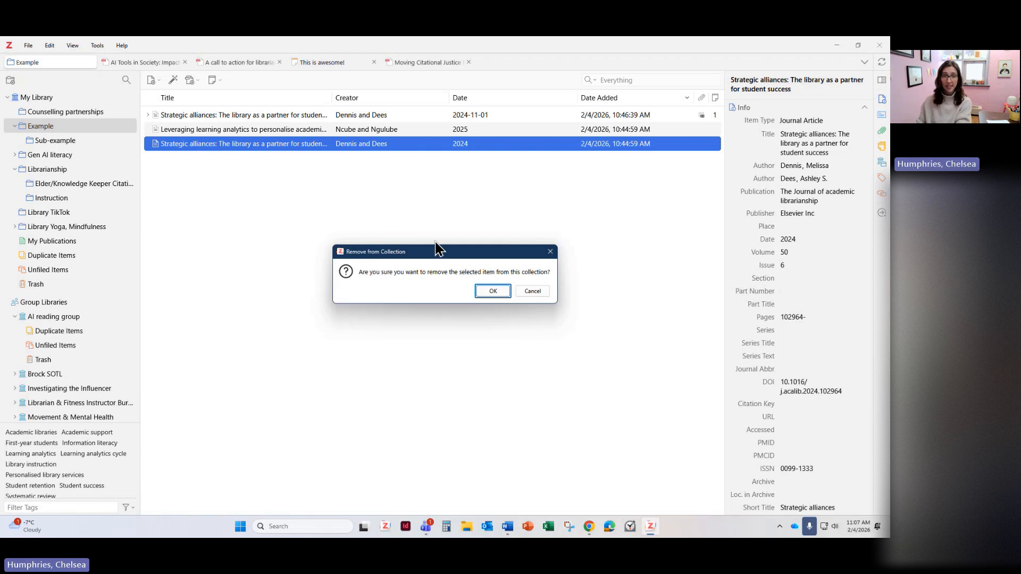
pyautogui.click(489, 292)
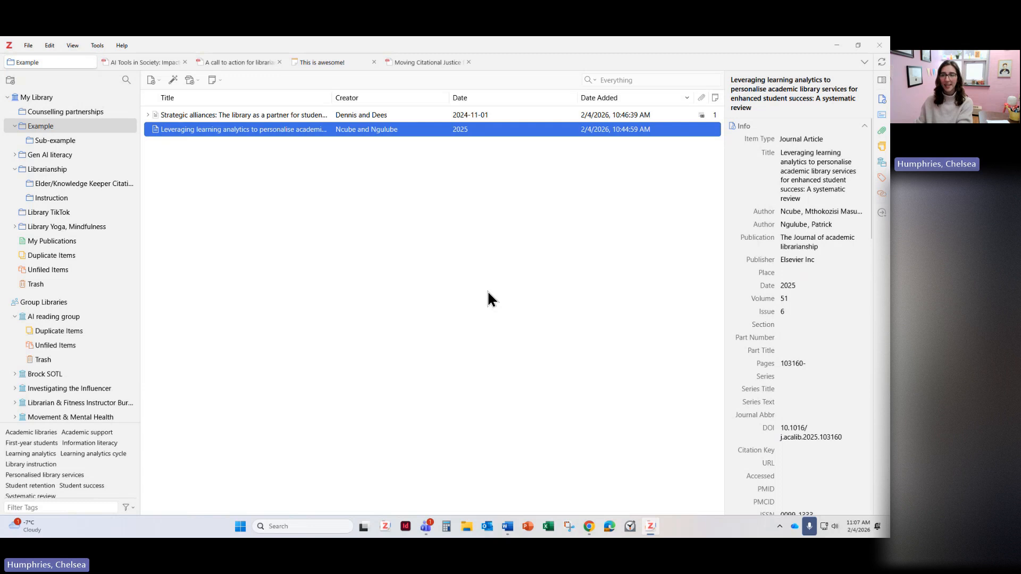
pyautogui.click(33, 285)
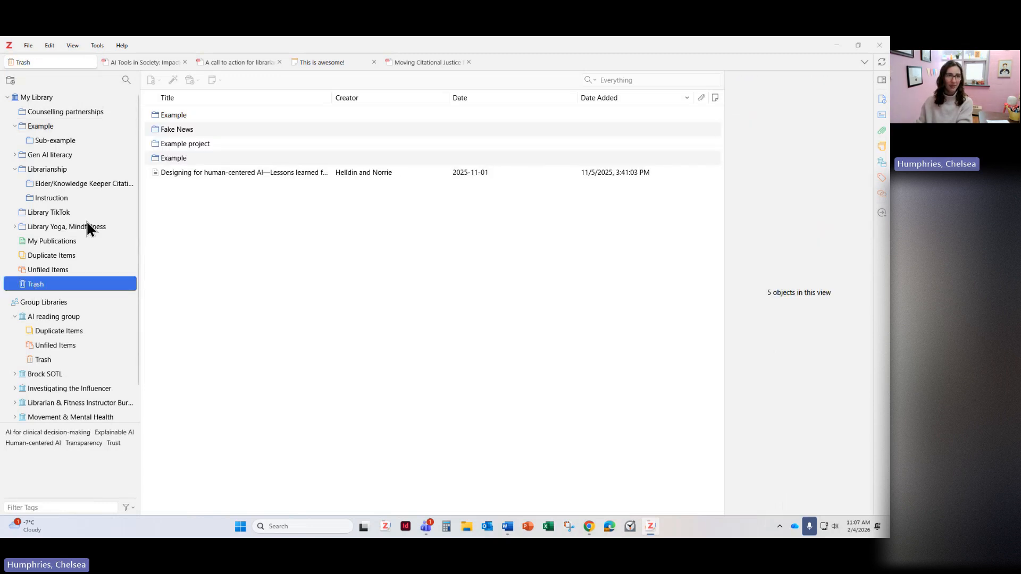
# Browse the AI reading group library's items and view the details of "Are we ghosts in the machine?".
pyautogui.click(46, 316)
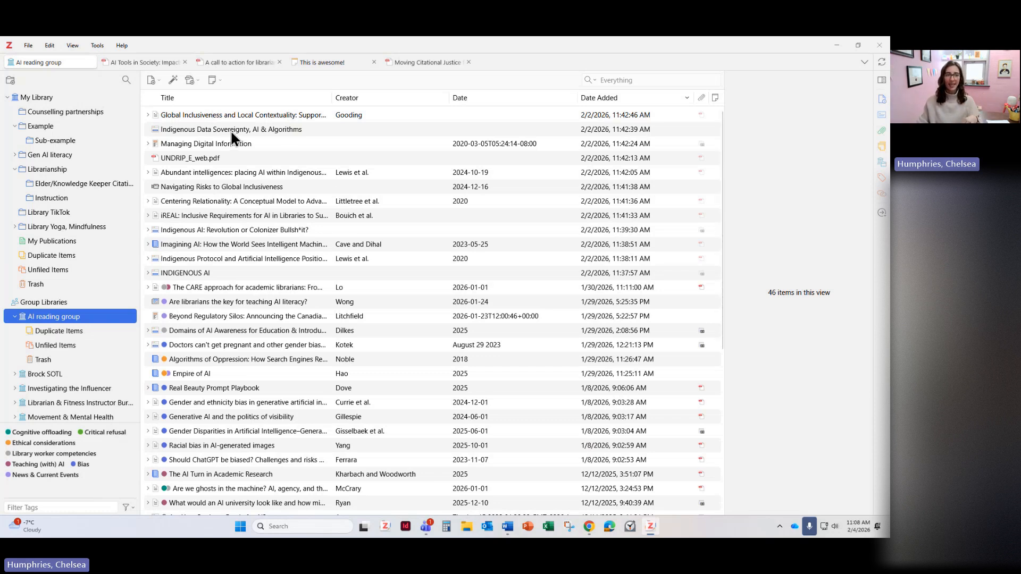
pyautogui.scroll(-6, 230, 132)
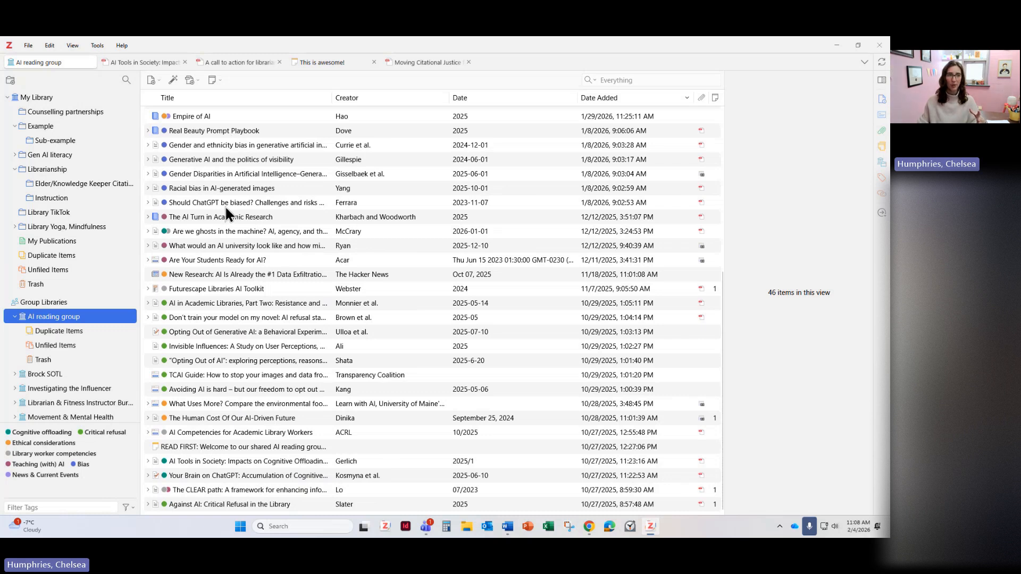
pyautogui.click(224, 230)
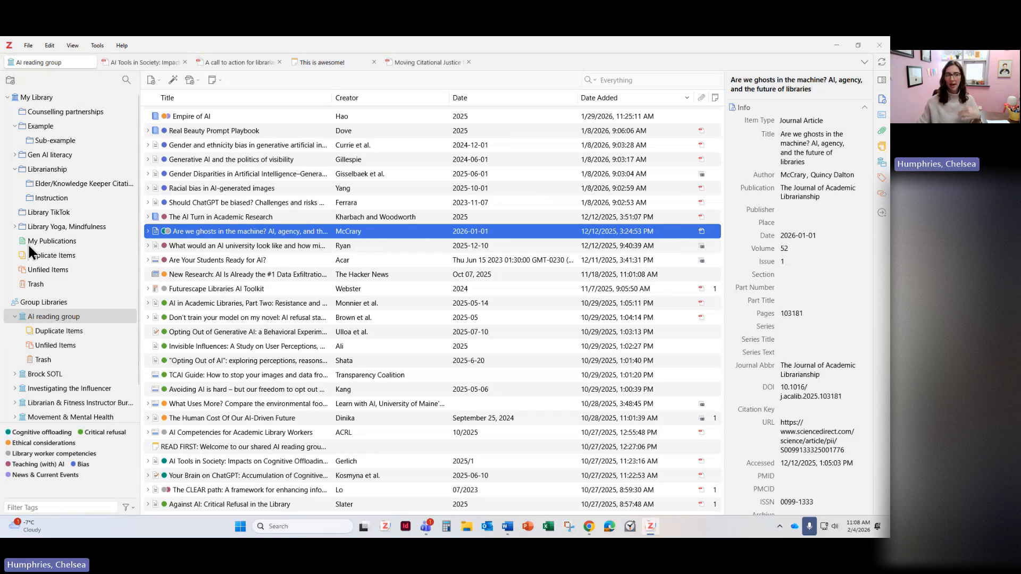
pyautogui.scroll(-1, 32, 274)
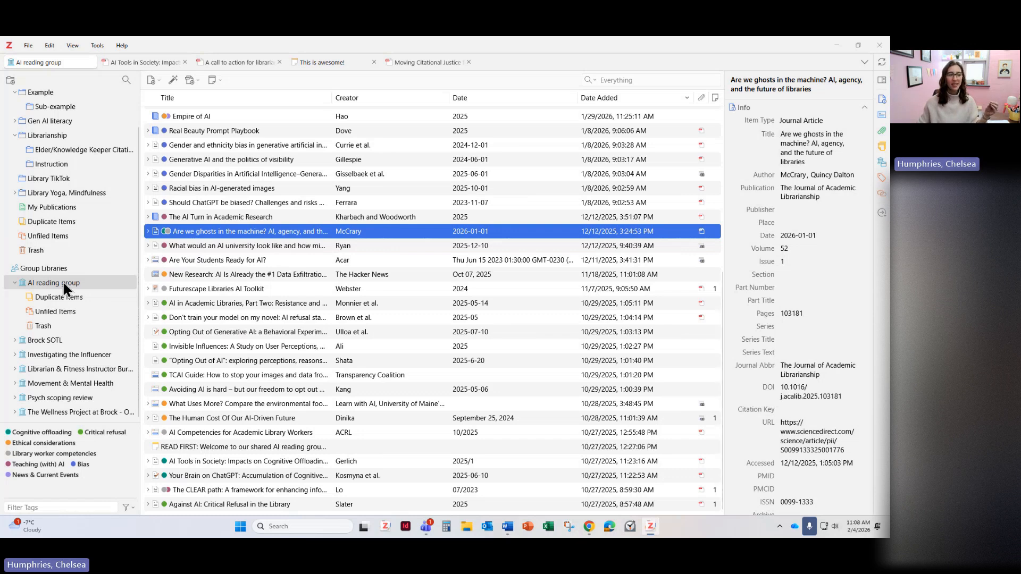
pyautogui.moveTo(62, 282); pyautogui.dragTo(75, 318)
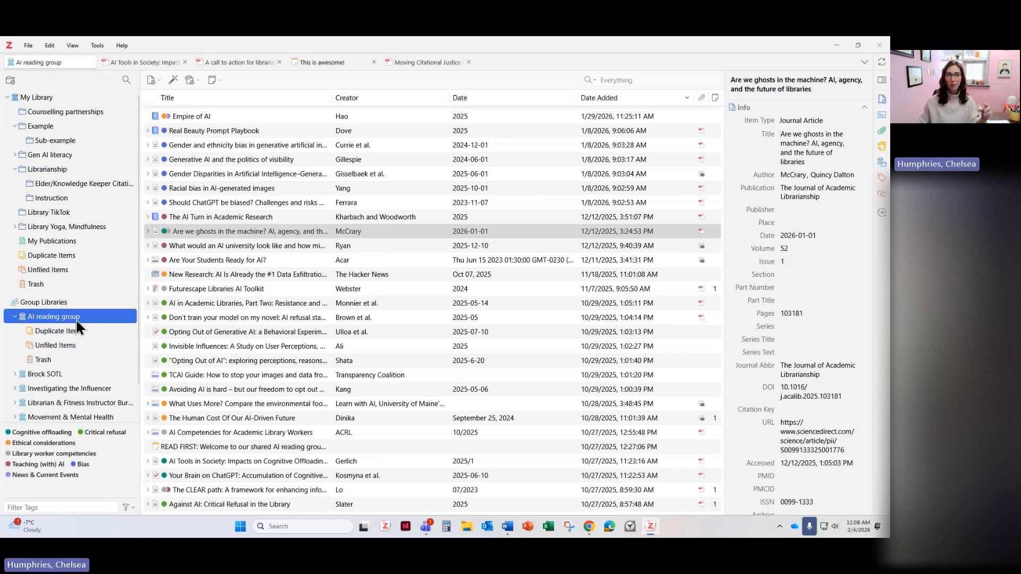
# Select the group library items from "Are we ghosts in the machine?" through "New Research", and view the details of "Futurescape Libraries AI Toolkit".
pyautogui.click(215, 231)
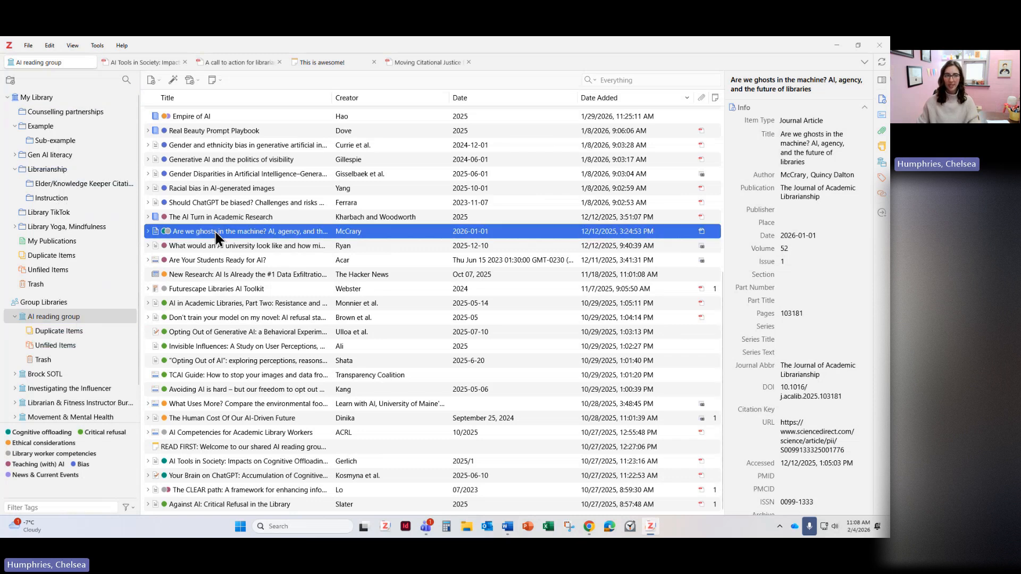
pyautogui.keyDown('shift'); pyautogui.click(218, 274); pyautogui.keyUp('shift')
pyautogui.moveTo(218, 273); pyautogui.dragTo(282, 276)
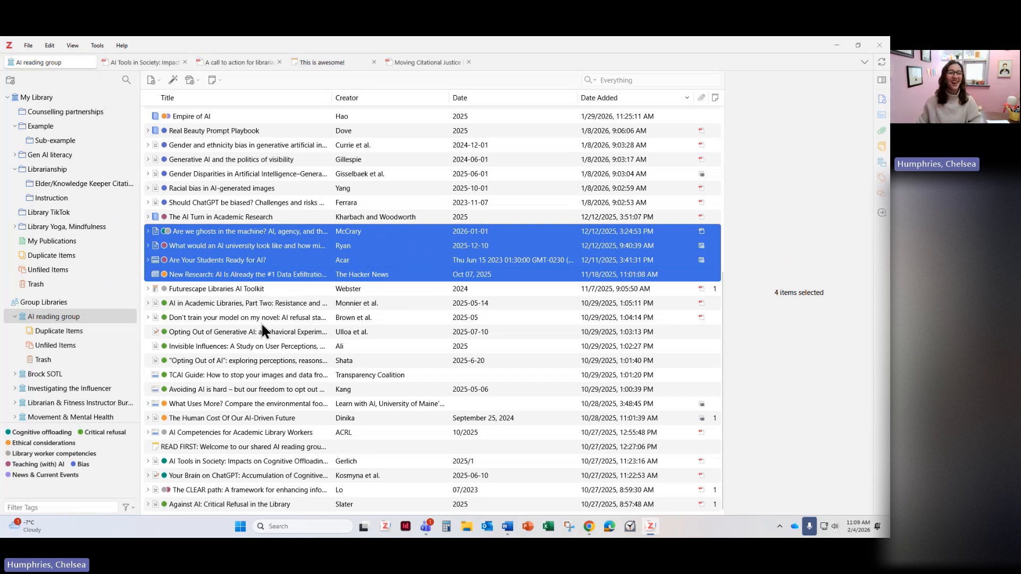
pyautogui.click(195, 290)
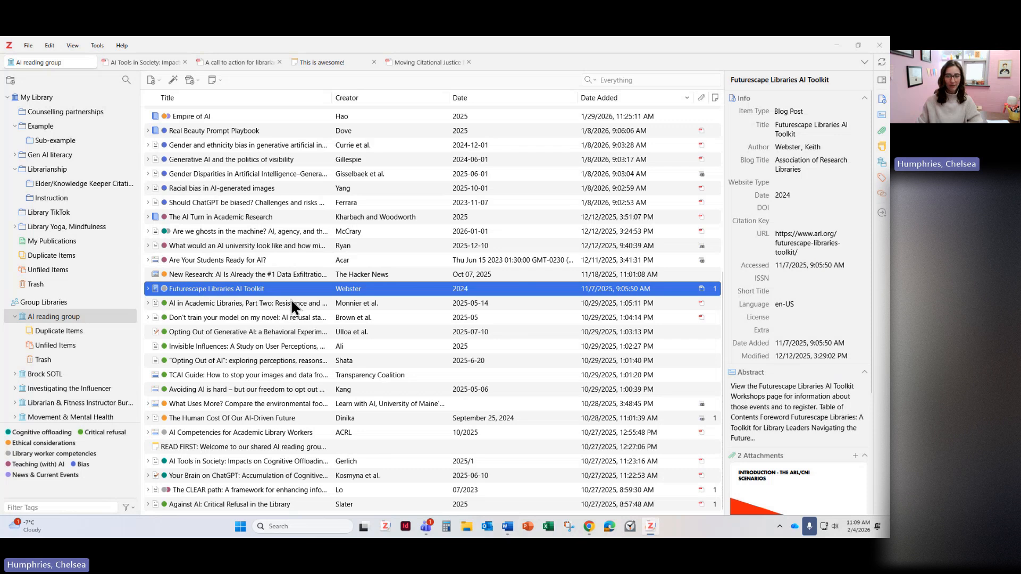
# Review the "Futurescape Libraries AI Toolkit" details, its "For possible discussion:" note, and its "Introductions/Scenarios" attachment.
pyautogui.scroll(-3, 862, 346)
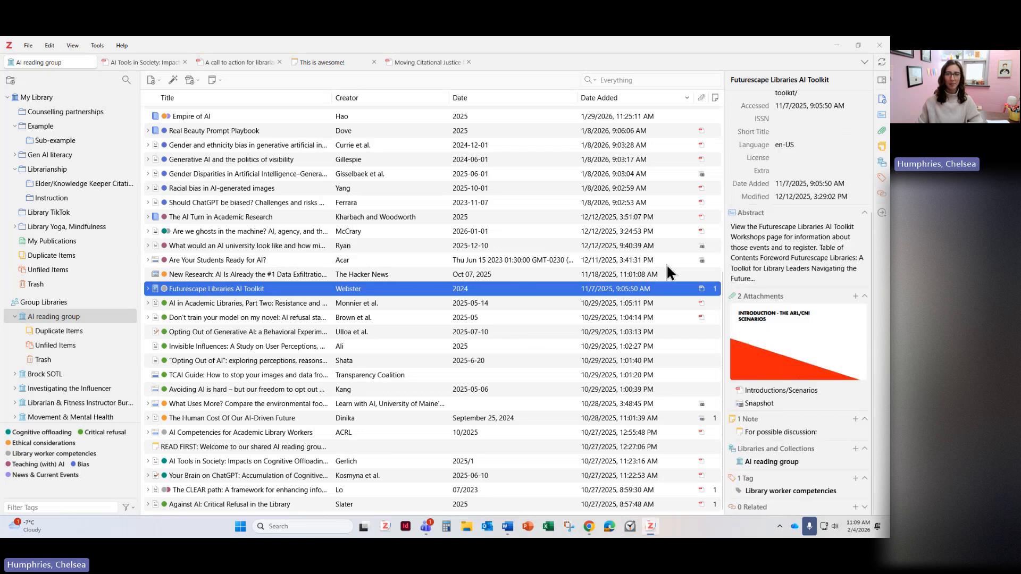
pyautogui.click(780, 433)
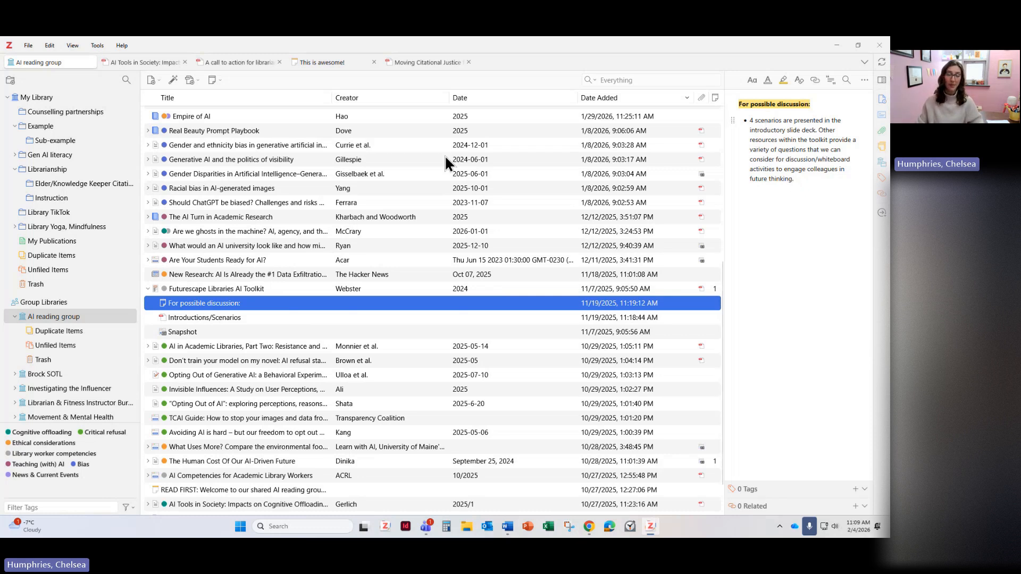
pyautogui.click(187, 317)
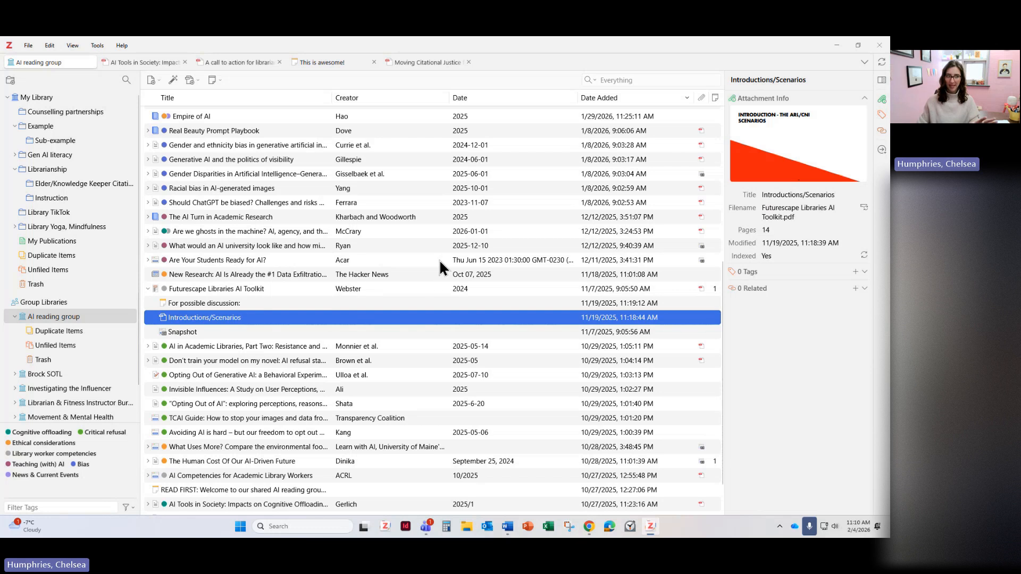
# Switch to the Mentimeter presentation in Chrome and advance to the "Ways to customize Zotero" slide.
pyautogui.click(589, 531)
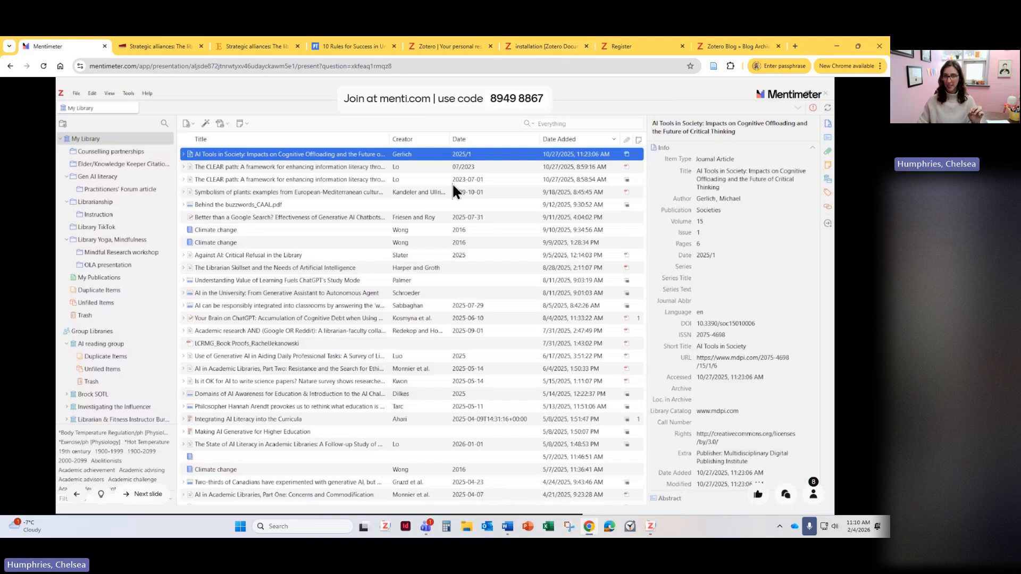
pyautogui.press('Right')
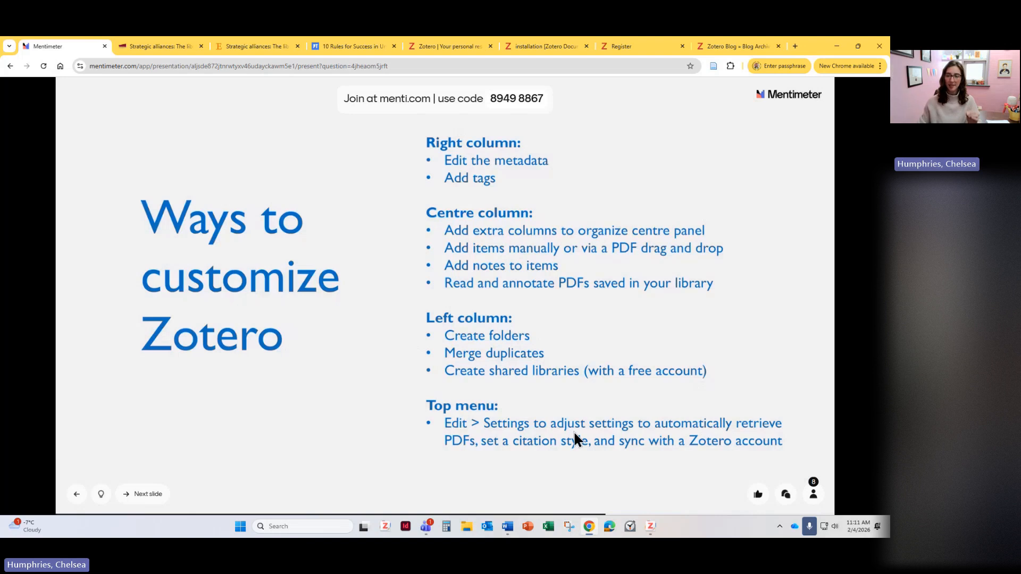
# Switch to Zotero and review the Sync, Export and Cite settings, including the available Quick Copy item formats.
pyautogui.click(651, 527)
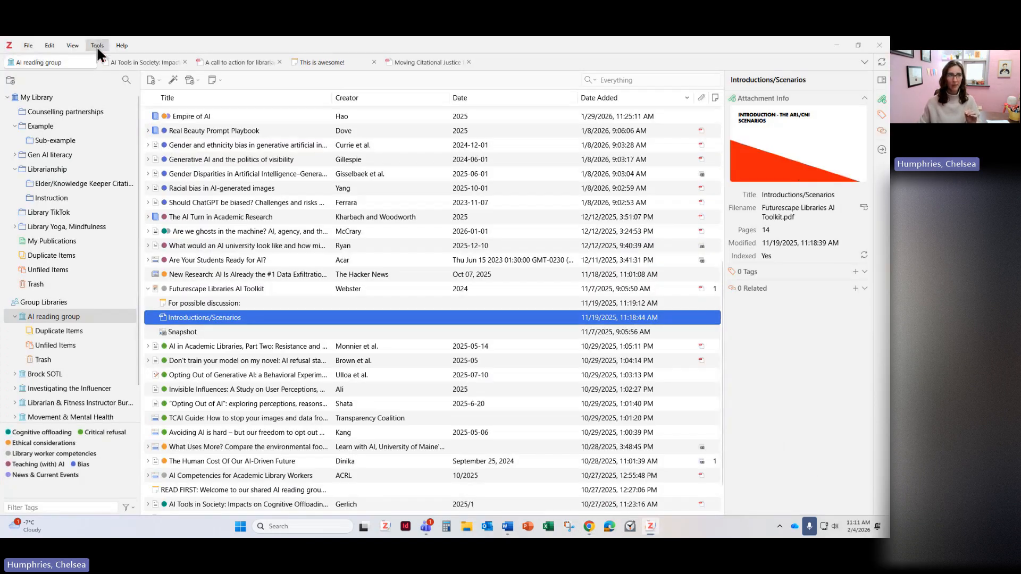
pyautogui.click(44, 46)
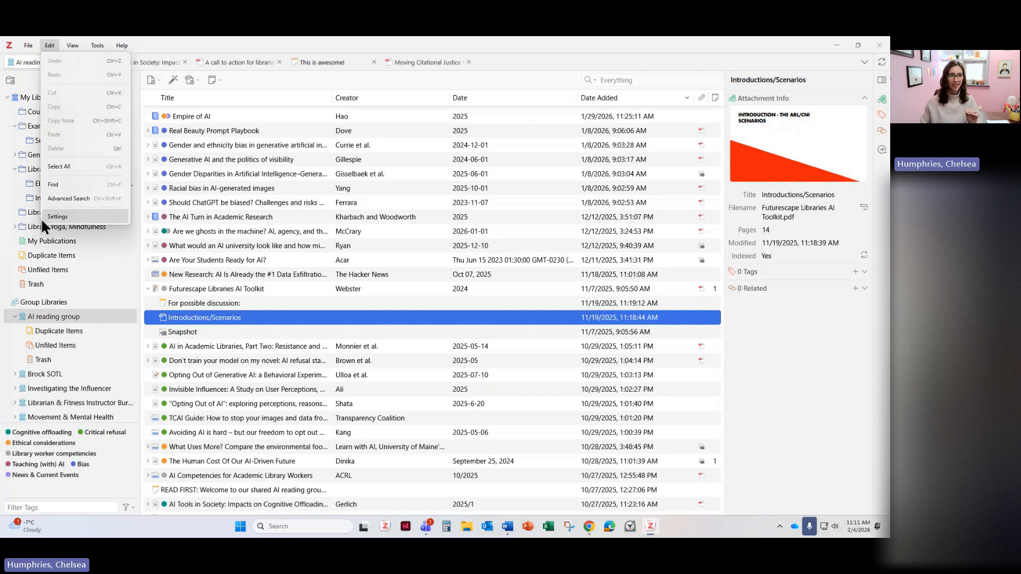
pyautogui.click(63, 215)
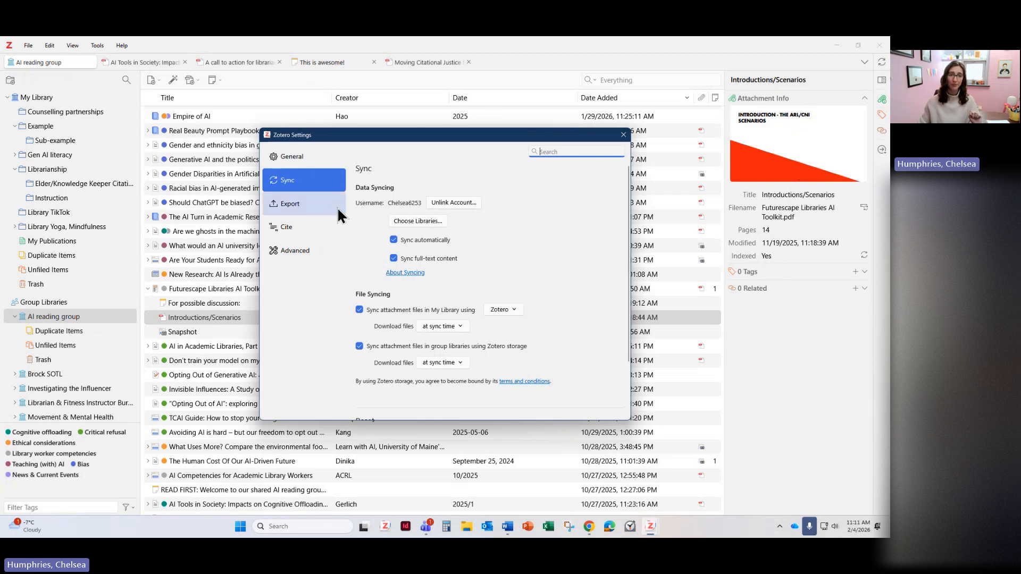
pyautogui.click(292, 205)
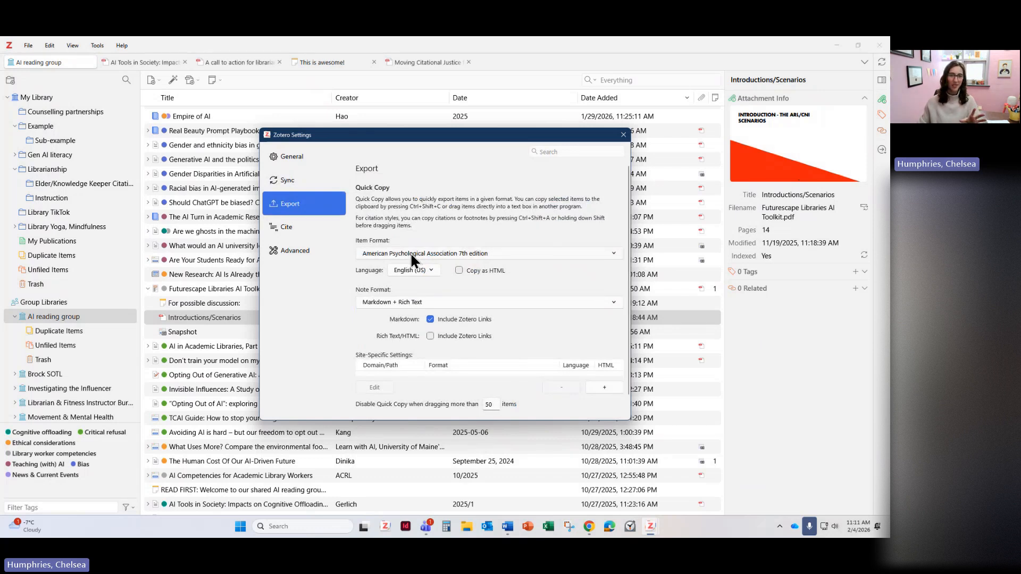
pyautogui.click(410, 253)
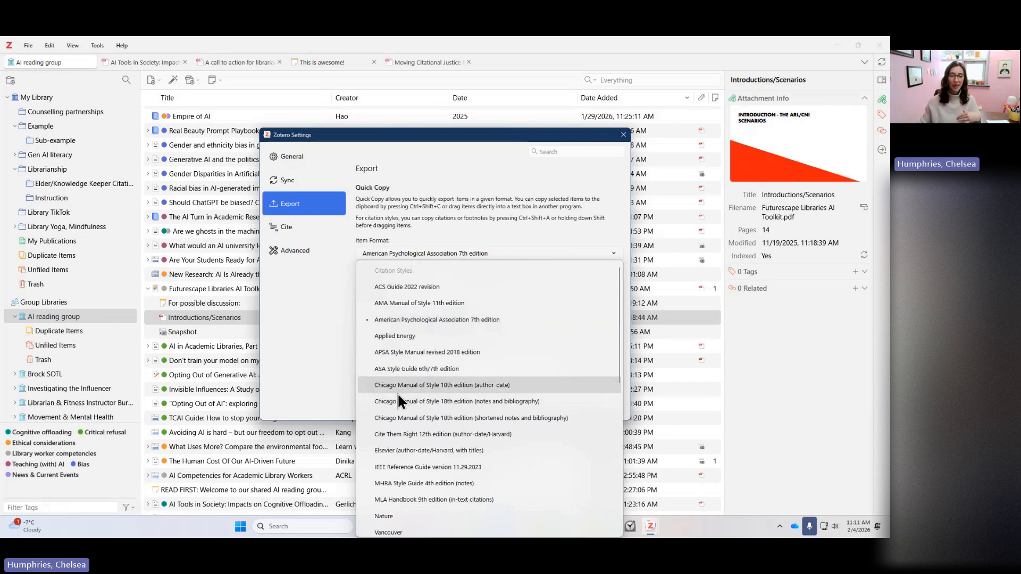
pyautogui.click(317, 279)
pyautogui.click(287, 227)
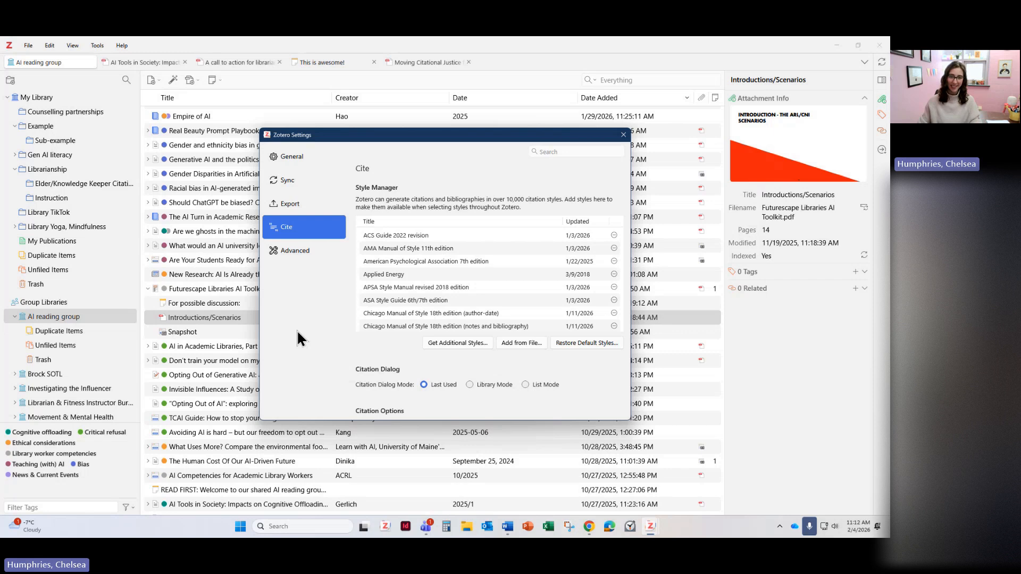
pyautogui.click(624, 136)
pyautogui.click(47, 45)
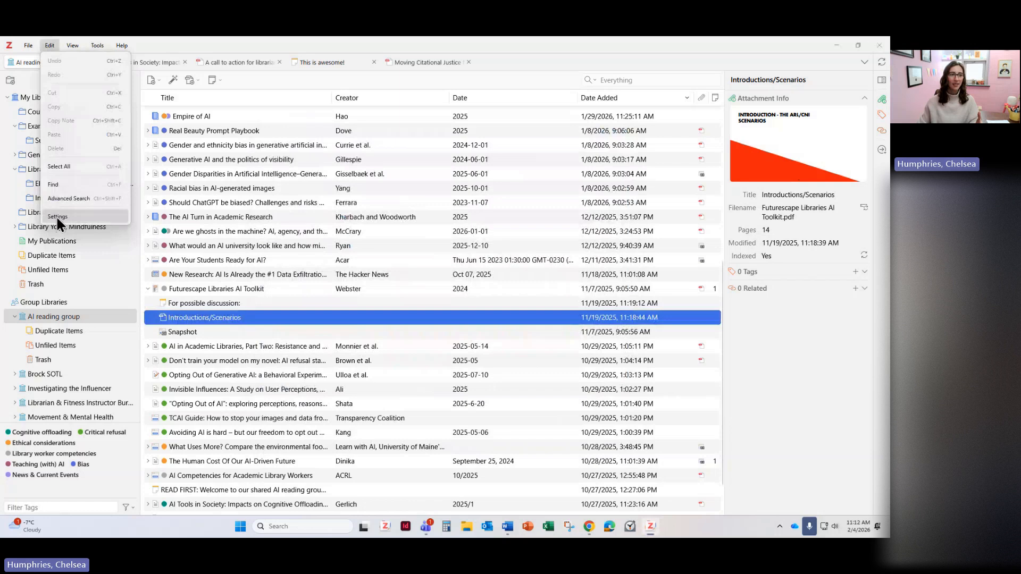
pyautogui.click(56, 215)
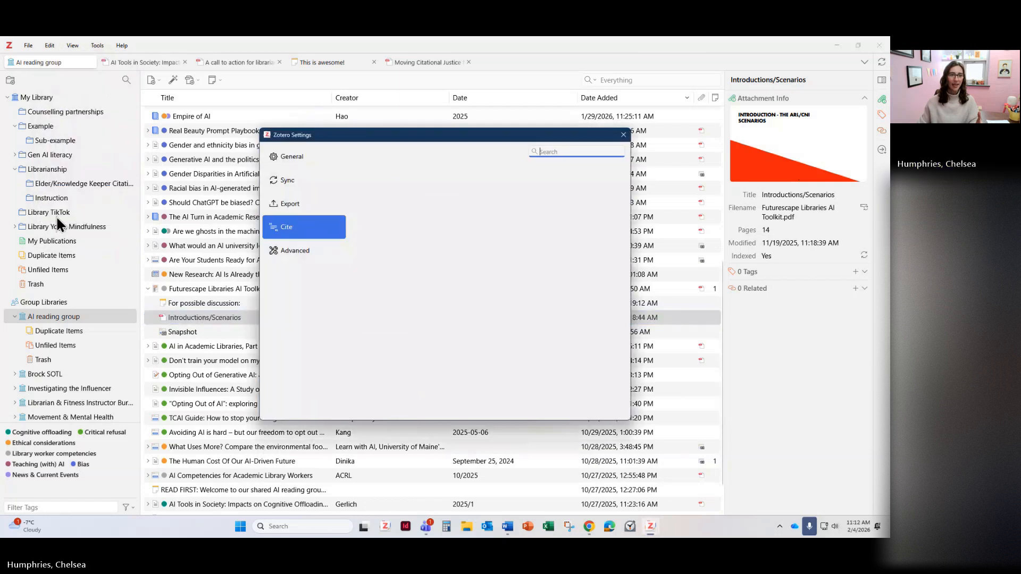
pyautogui.click(624, 134)
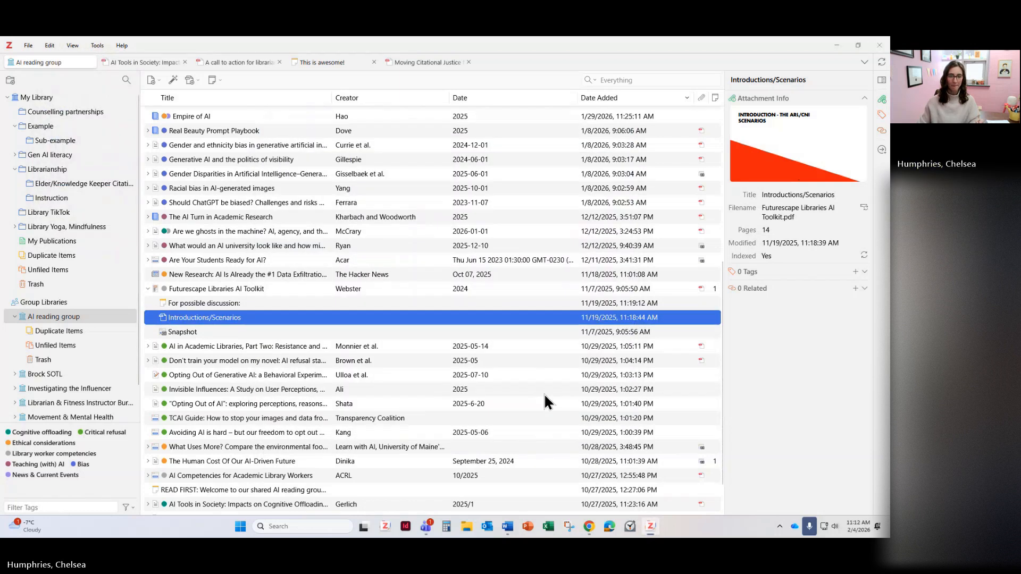
# Switch to the Zotero Register page in Chrome and copy the address of its groups link.
pyautogui.click(589, 527)
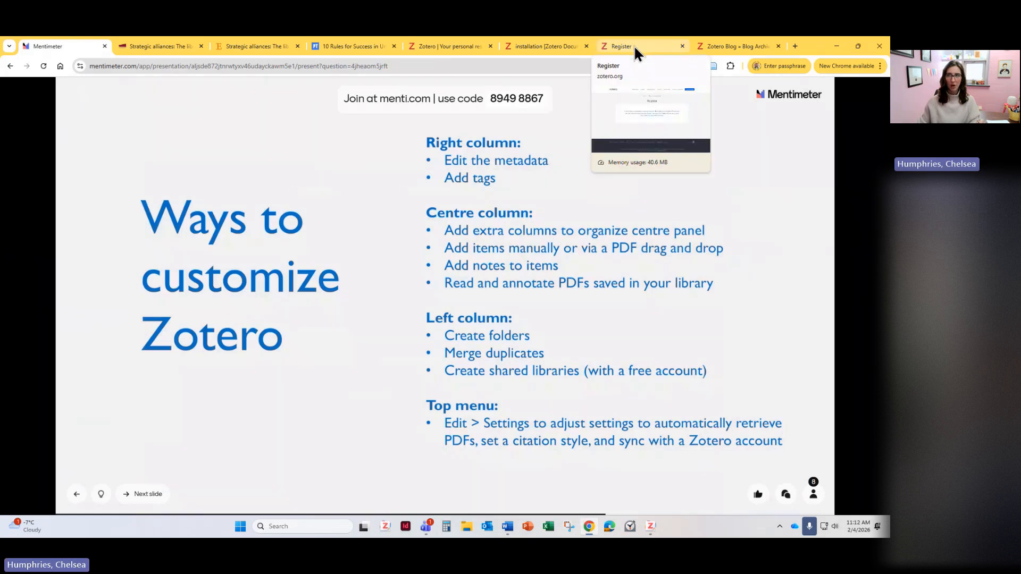
pyautogui.click(611, 46)
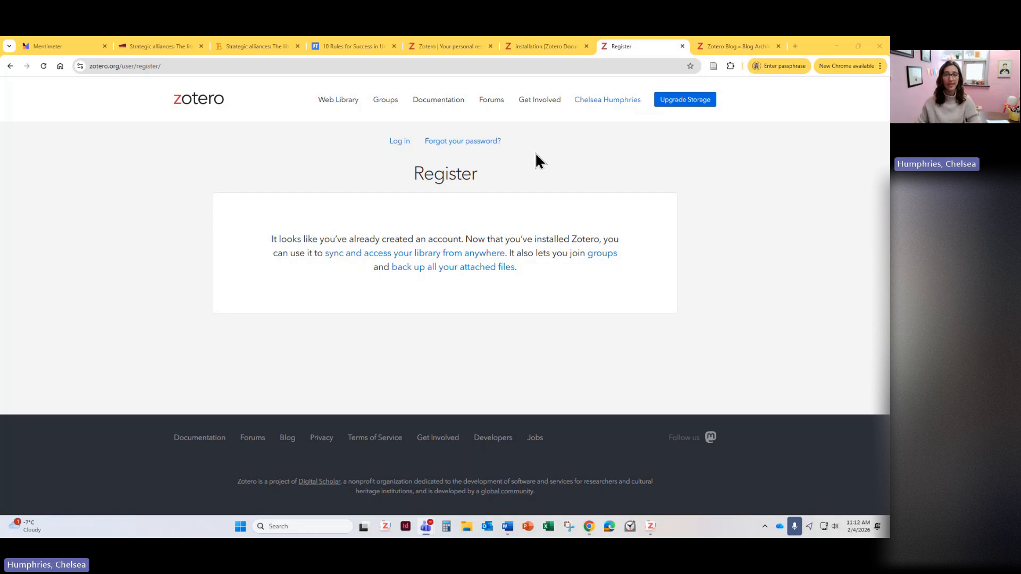
pyautogui.rightClick(597, 254)
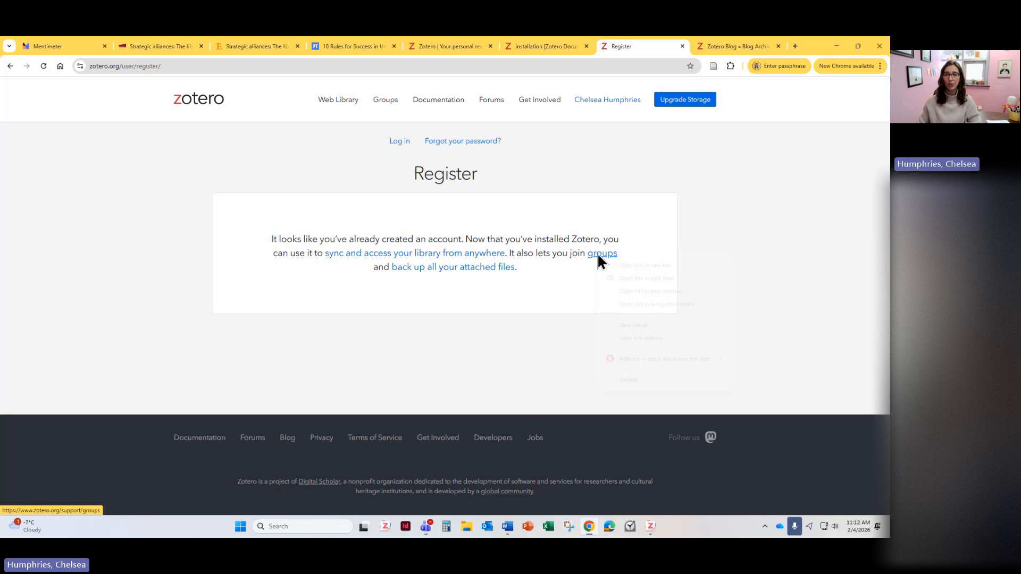
pyautogui.click(643, 338)
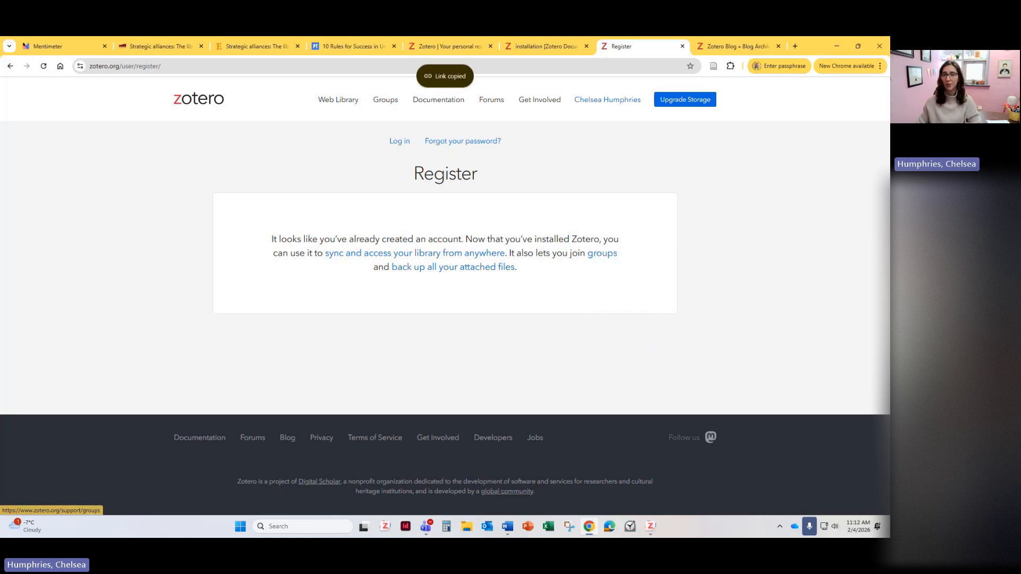
pyautogui.hotkey('alt', 'Tab')
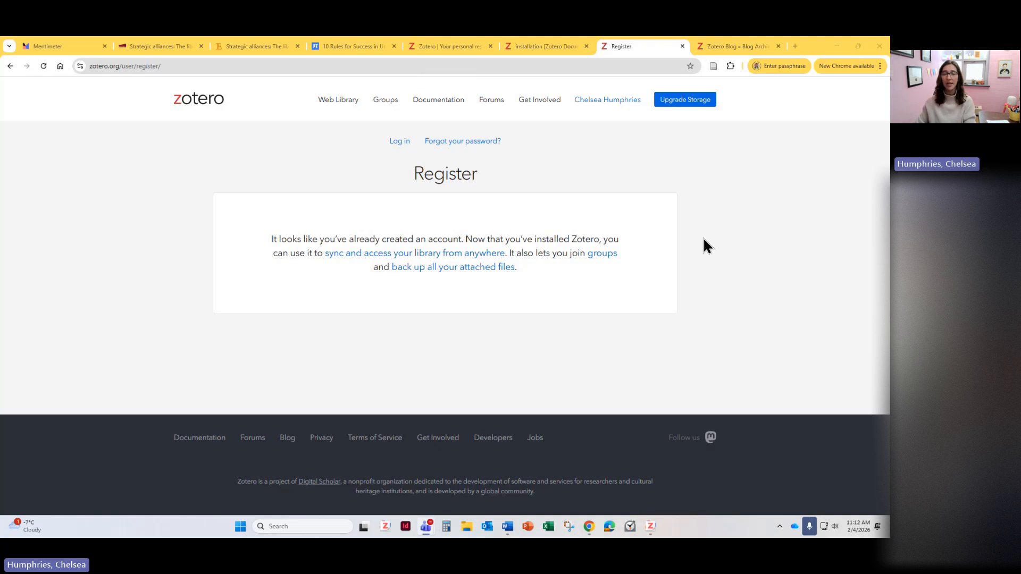
# Return to the Mentimeter presentation, advance to the slide about customizing your library, and show the timer options.
pyautogui.click(49, 46)
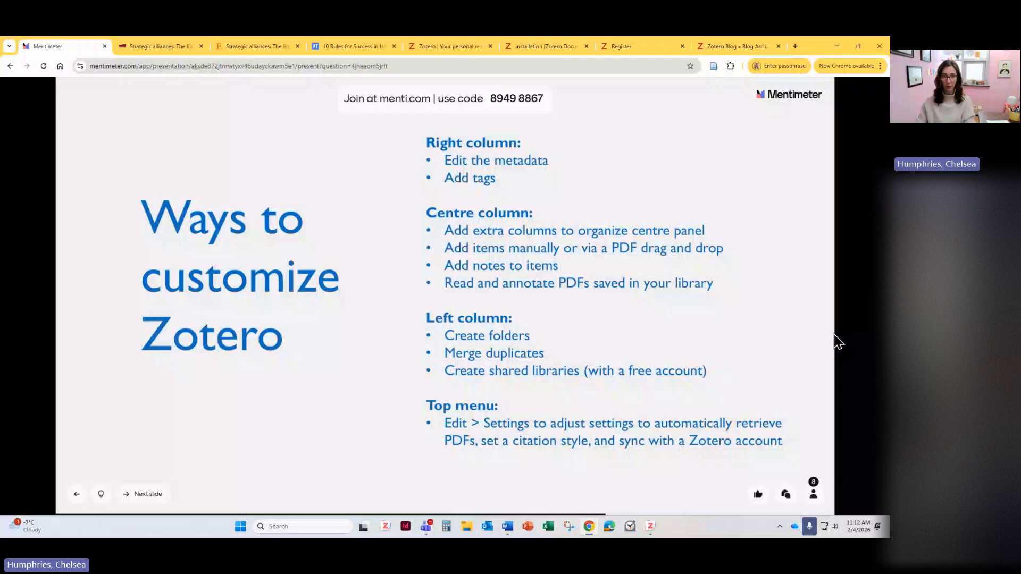
pyautogui.press('Right')
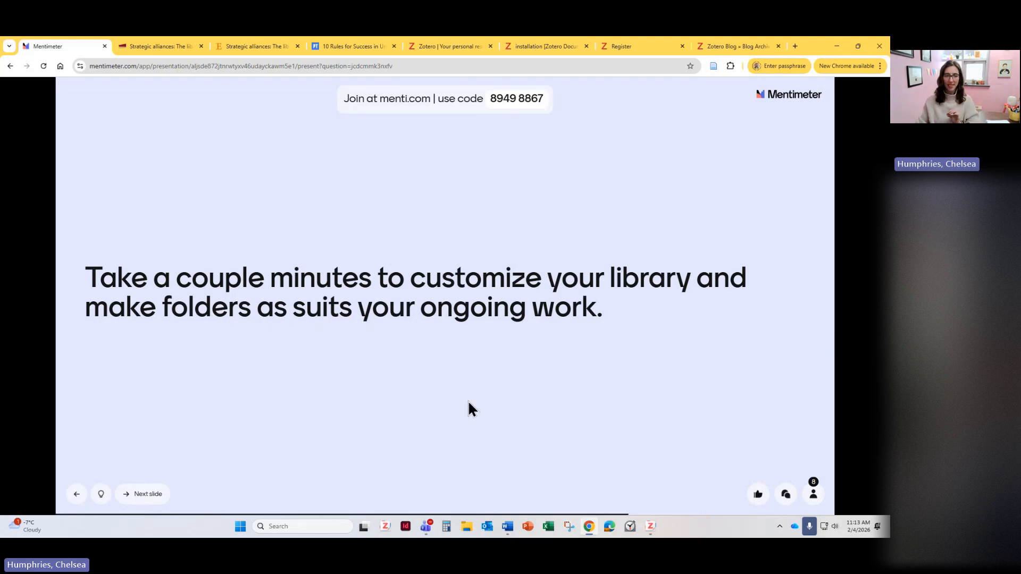
pyautogui.moveTo(378, 499)
pyautogui.click(428, 494)
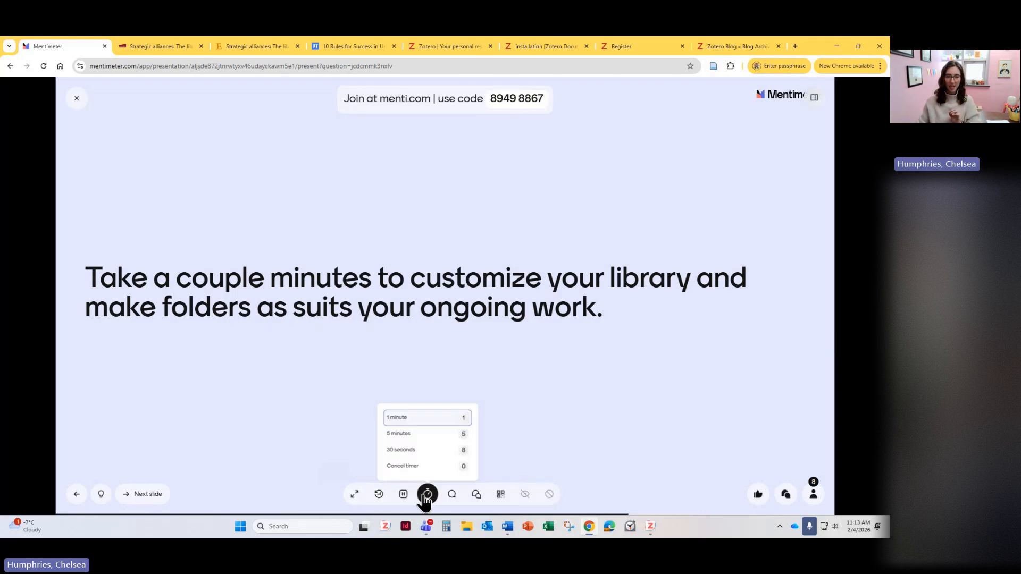
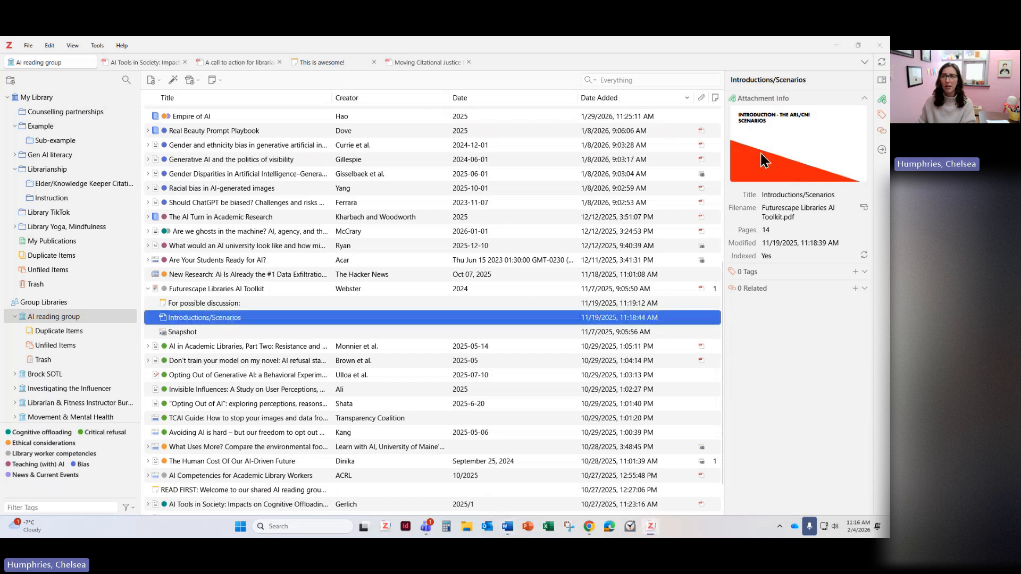
# Check the citation styles offered for Quick Copy in the Zotero Export settings and the style list in the Cite settings.
pyautogui.click(48, 46)
pyautogui.click(62, 217)
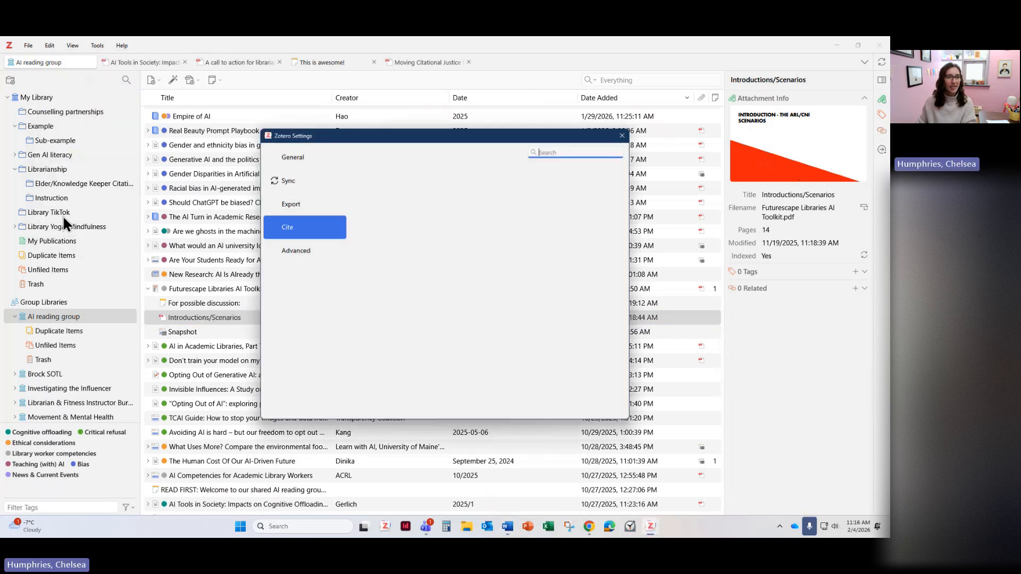
pyautogui.click(288, 204)
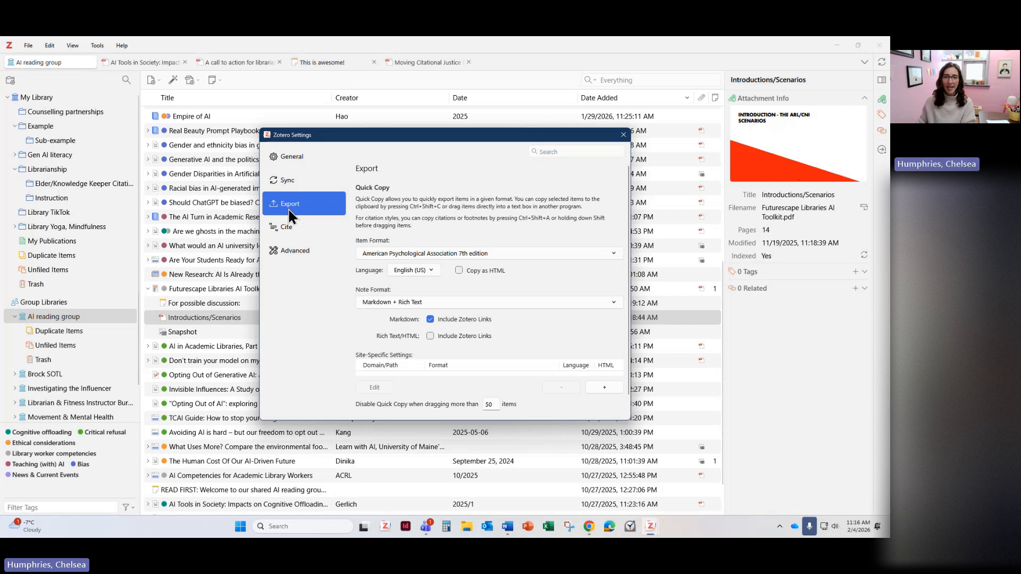
pyautogui.click(413, 251)
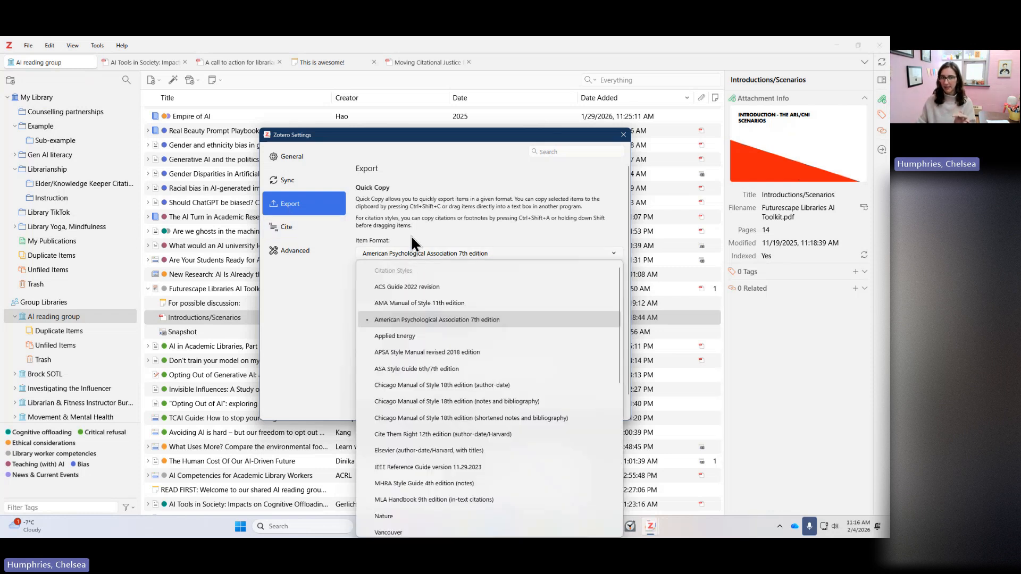
pyautogui.click(415, 253)
pyautogui.click(297, 232)
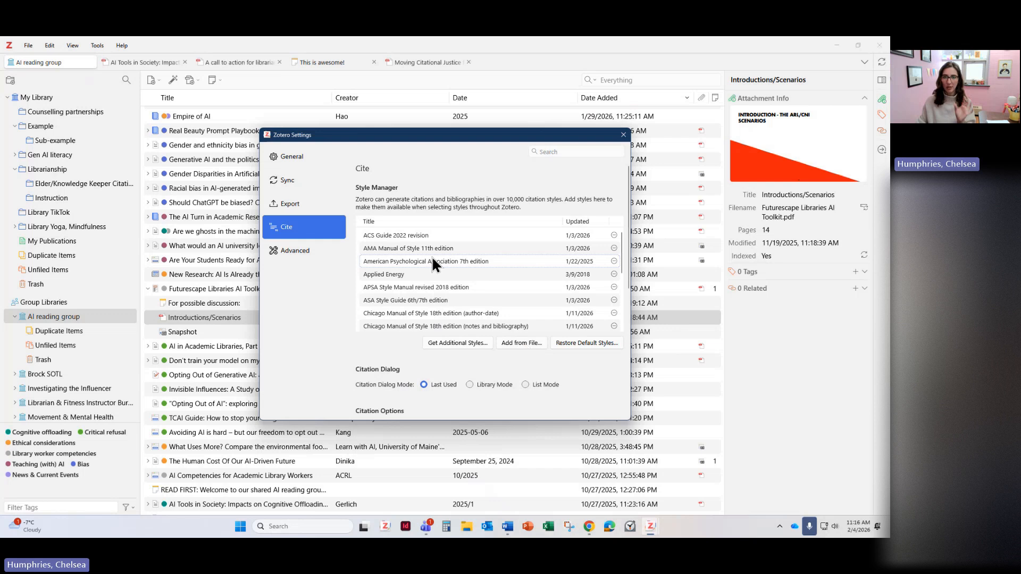
pyautogui.click(620, 133)
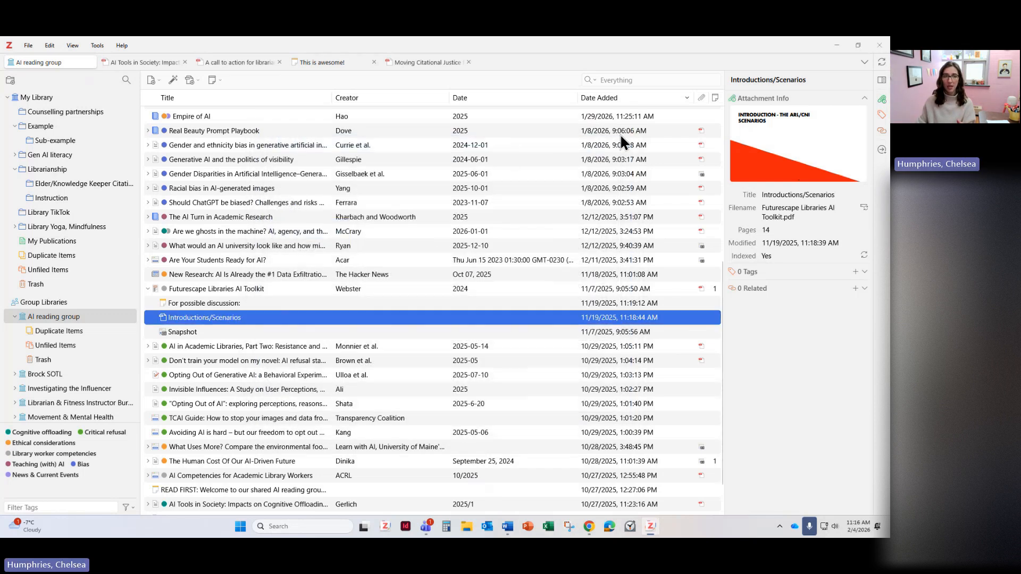
# Show My Library and shrink the un-maximized Zotero window so it floats over the blank Word document.
pyautogui.click(858, 45)
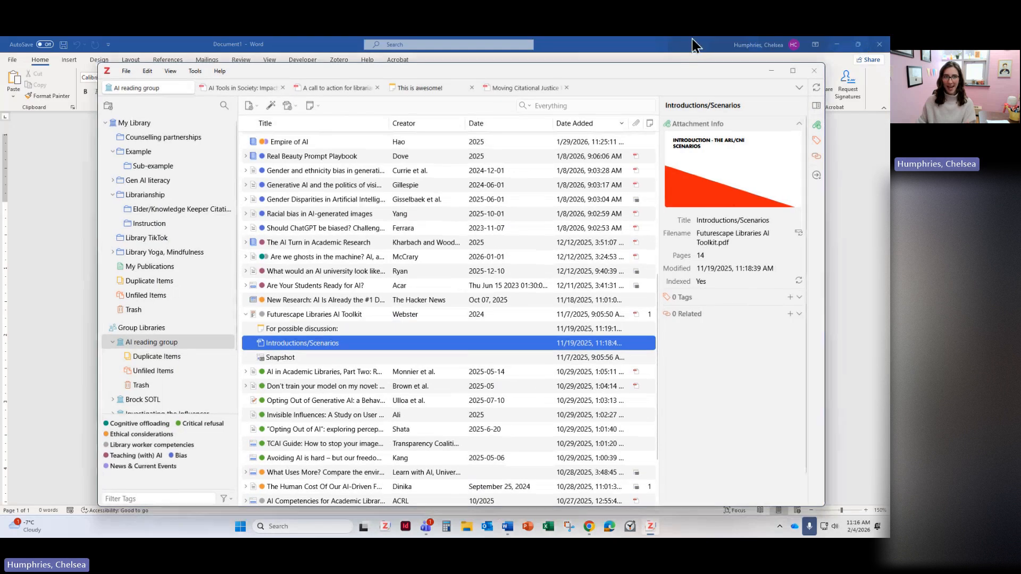
pyautogui.click(135, 122)
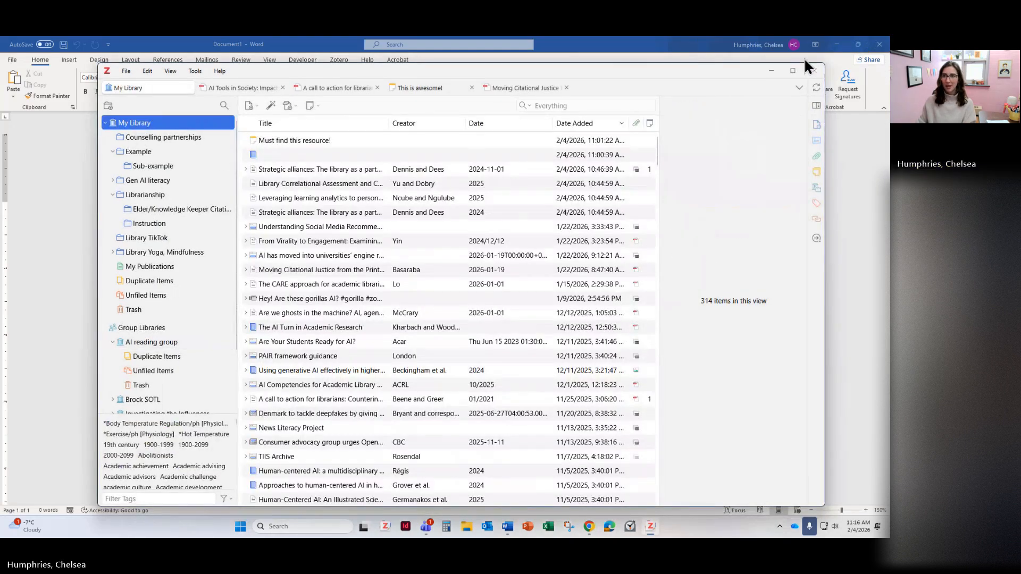
pyautogui.moveTo(826, 71); pyautogui.dragTo(649, 189)
pyautogui.moveTo(554, 200); pyautogui.dragTo(470, 175)
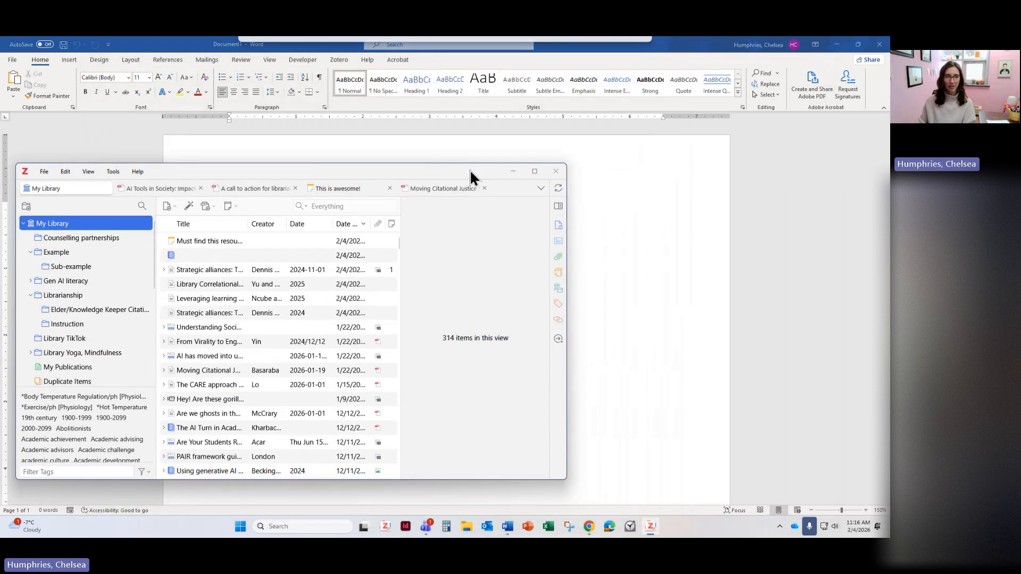
# Insert the 2024 "Strategic alliances" article's reference from My Library into the Word document, and select its page number "102964-".
pyautogui.click(206, 318)
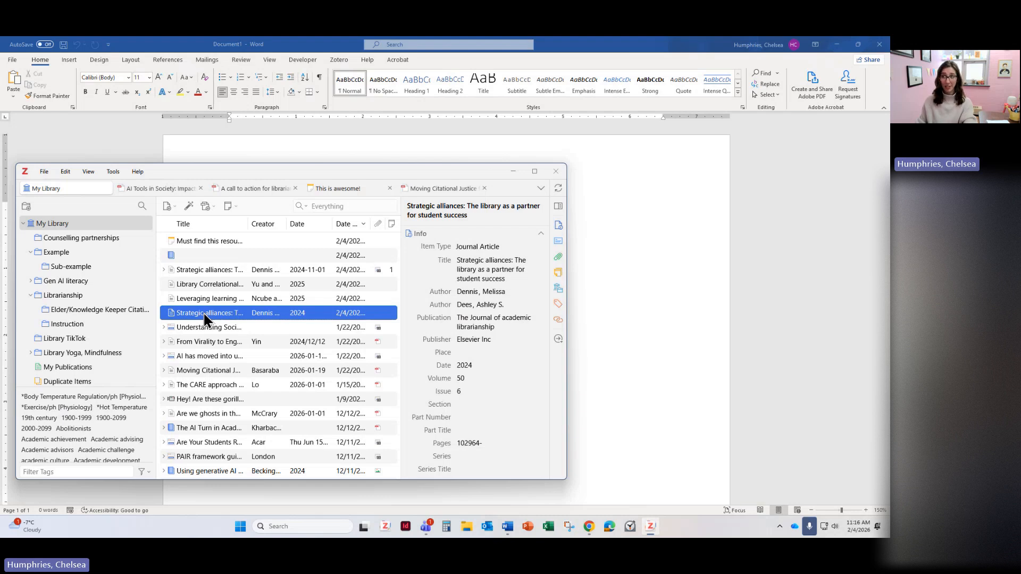
pyautogui.moveTo(206, 318); pyautogui.dragTo(611, 254)
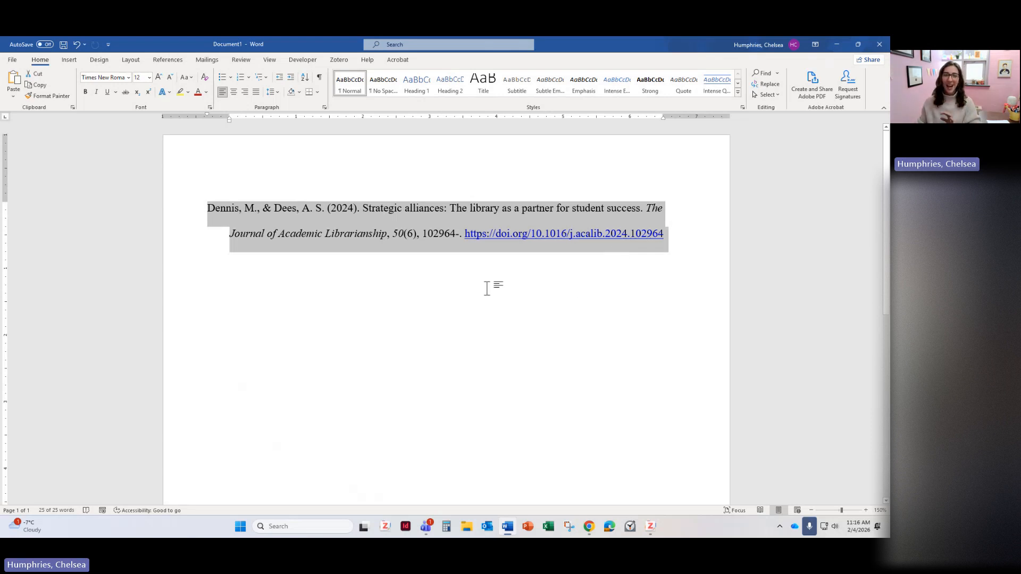
pyautogui.click(489, 285)
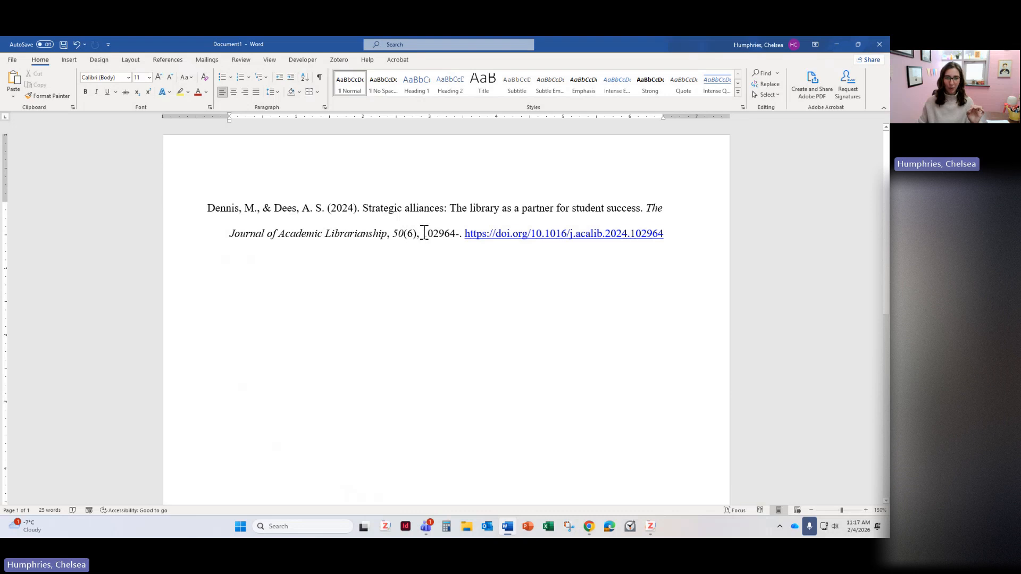
pyautogui.moveTo(424, 233); pyautogui.dragTo(461, 233)
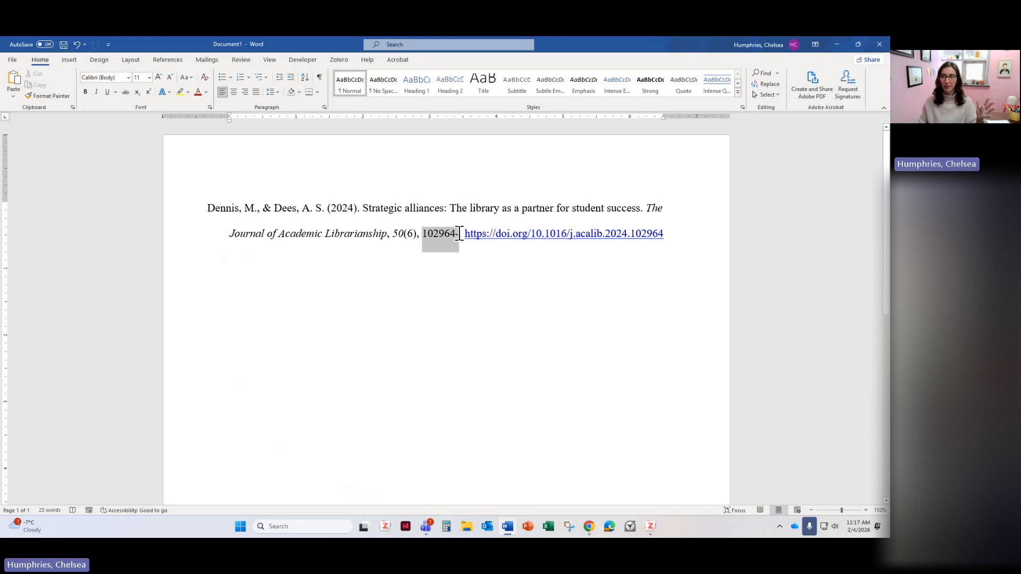
# Replace the selected page number in the "Strategic alliances" reference with "4-17." and place the cursor on the line below.
pyautogui.moveTo(460, 234); pyautogui.dragTo(461, 235)
pyautogui.write('4-17.')
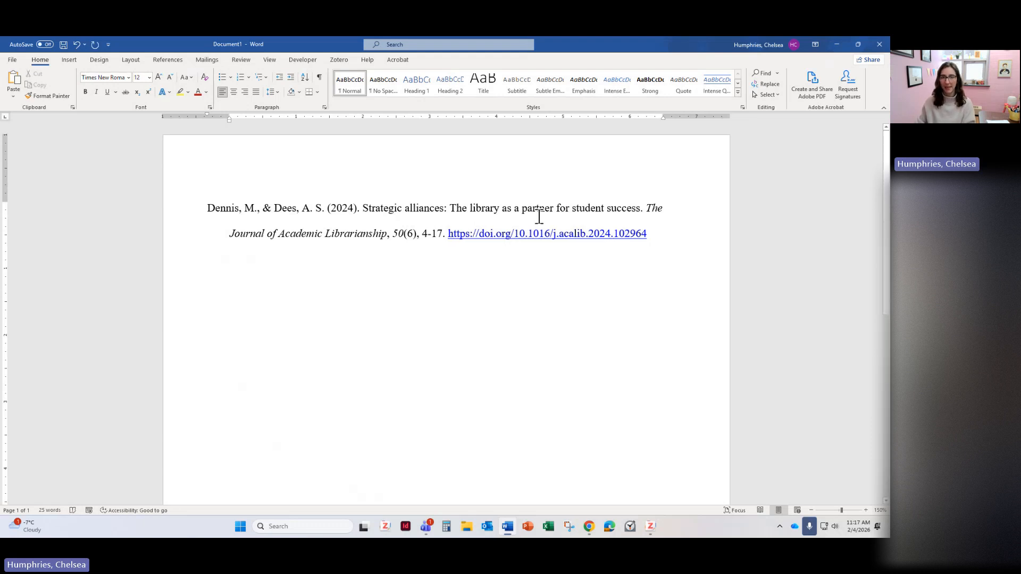
pyautogui.click(571, 283)
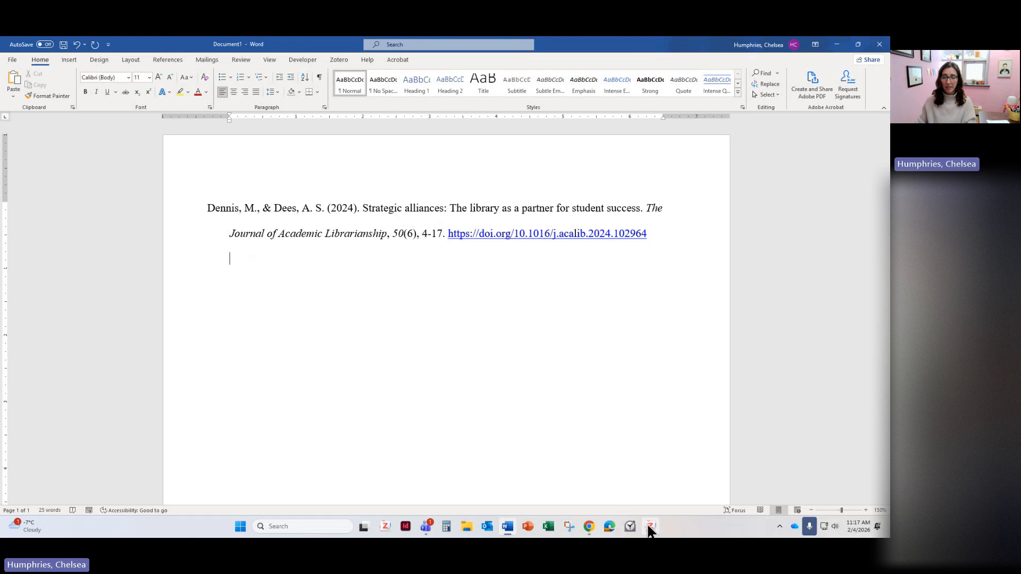
# Insert references for the consecutive Zotero items from the 2024 "Strategic alliances" through "AI has moved into universities' engine room" into the Word document.
pyautogui.click(650, 528)
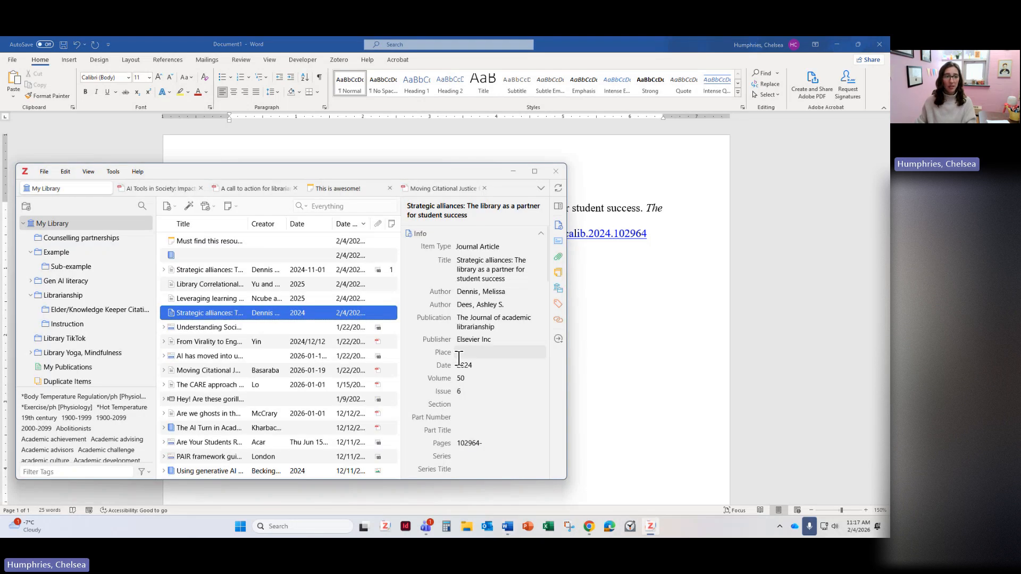
pyautogui.keyDown('shift'); pyautogui.click(191, 356); pyautogui.keyUp('shift')
pyautogui.moveTo(191, 355); pyautogui.dragTo(616, 328)
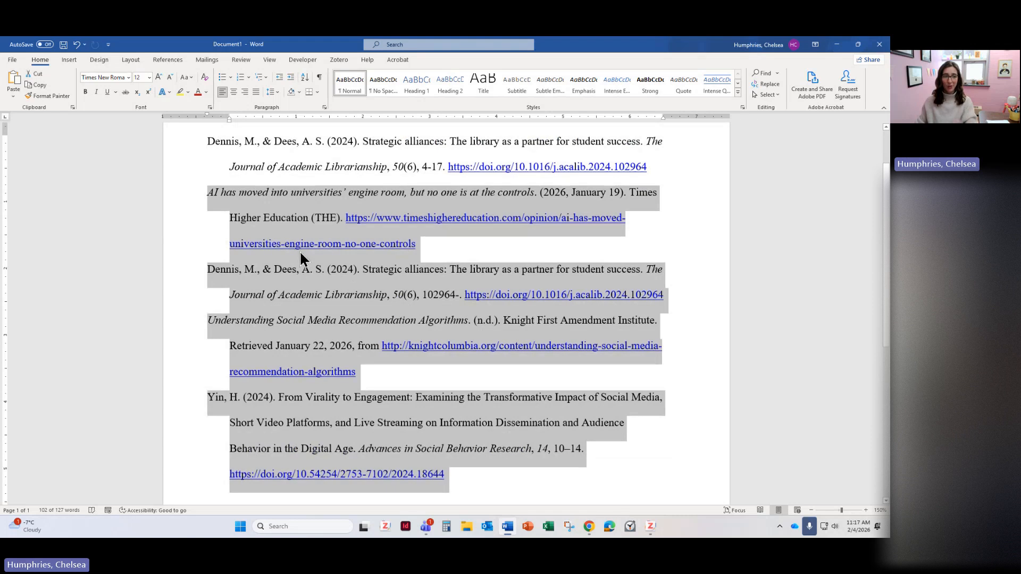
# Delete all the references from the Word document.
pyautogui.scroll(-2, 295, 274)
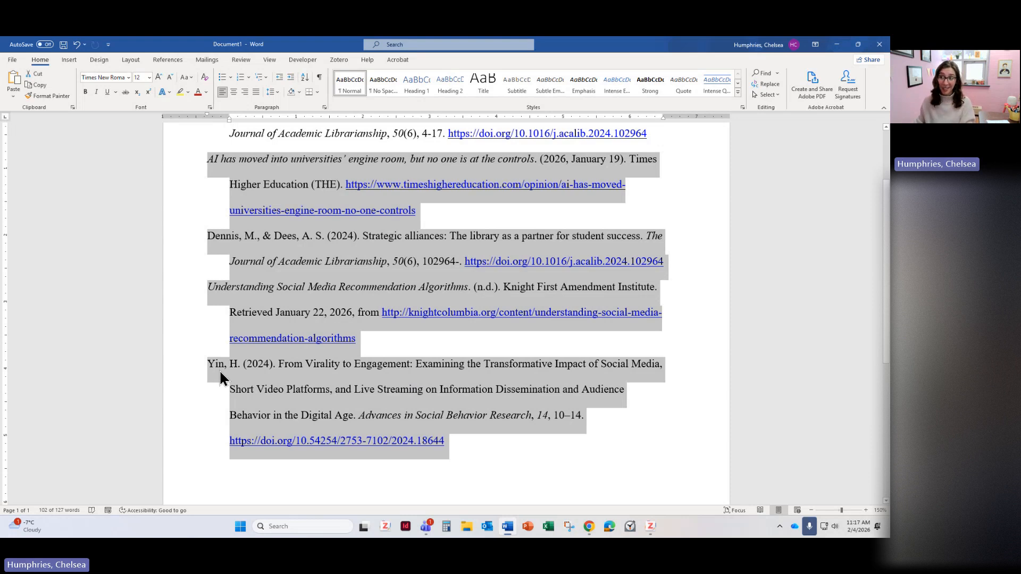
pyautogui.click(495, 405)
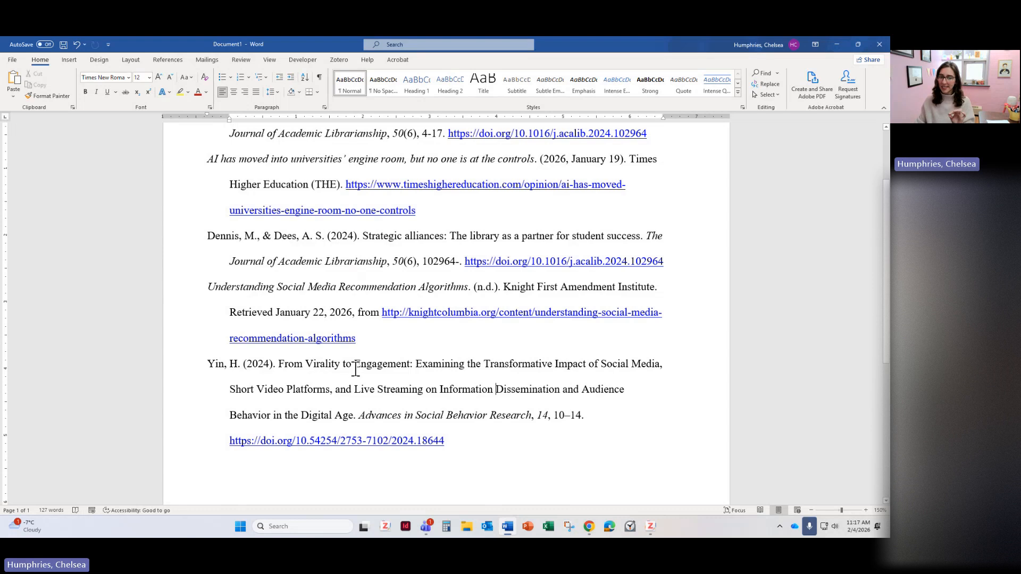
pyautogui.moveTo(479, 448); pyautogui.dragTo(151, 106)
pyautogui.press('Delete')
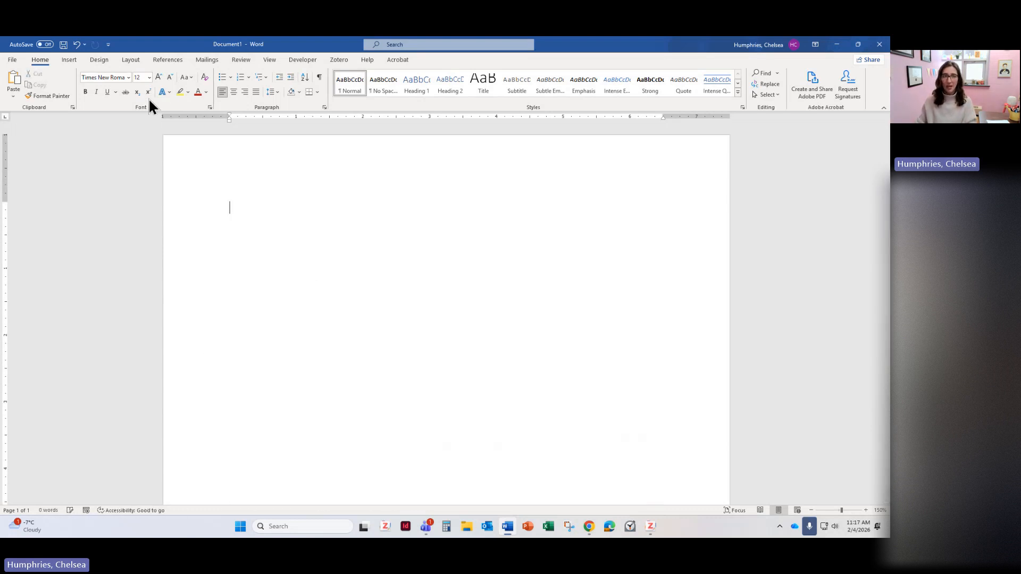
# Insert an in-text citation for the "Strategic alliances" article dated 2024-11-01 from Zotero into the Word document.
pyautogui.moveTo(506, 532)
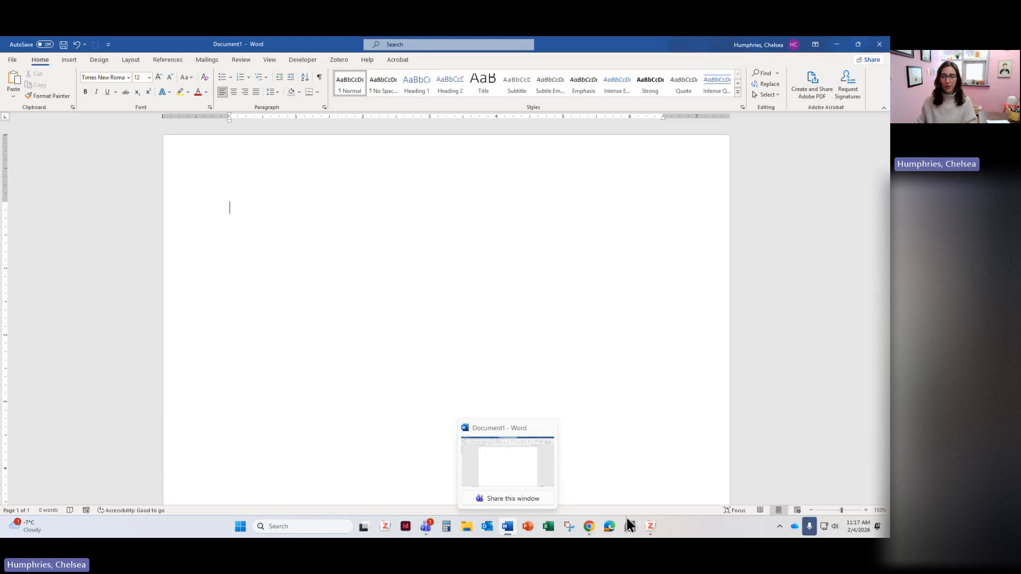
pyautogui.click(650, 526)
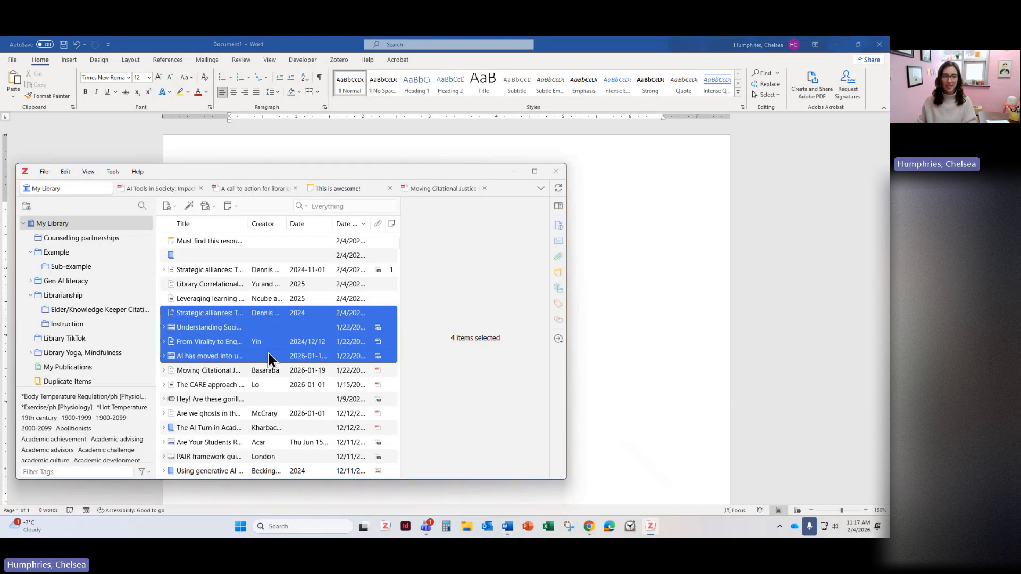
pyautogui.click(218, 381)
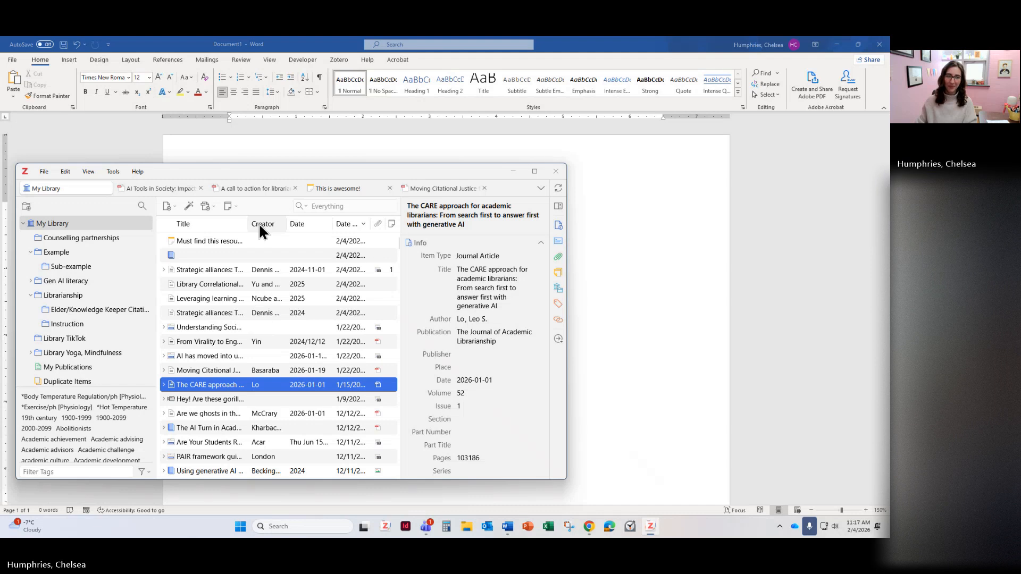
pyautogui.click(221, 272)
pyautogui.moveTo(221, 277); pyautogui.dragTo(700, 258)
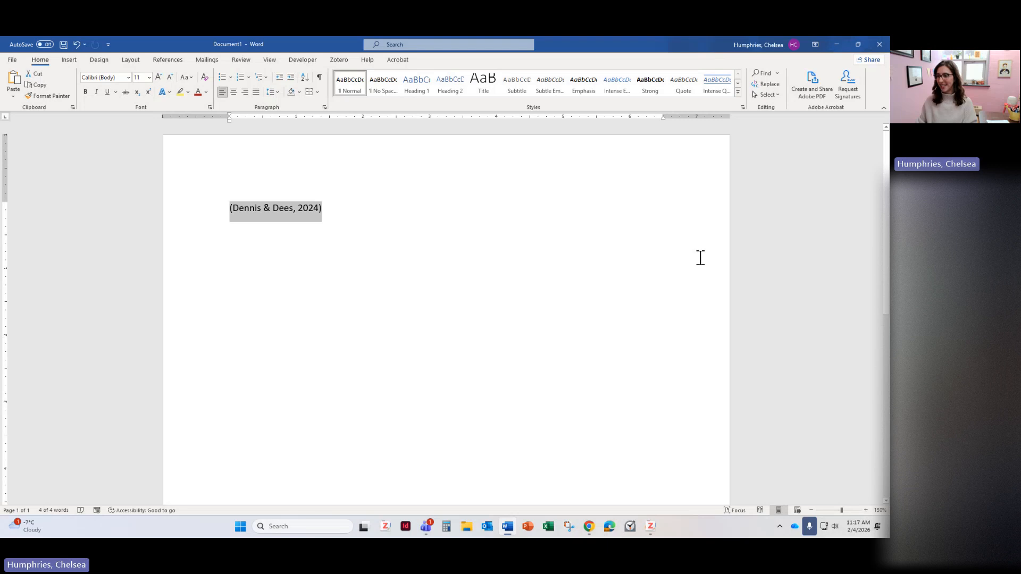
pyautogui.click(475, 256)
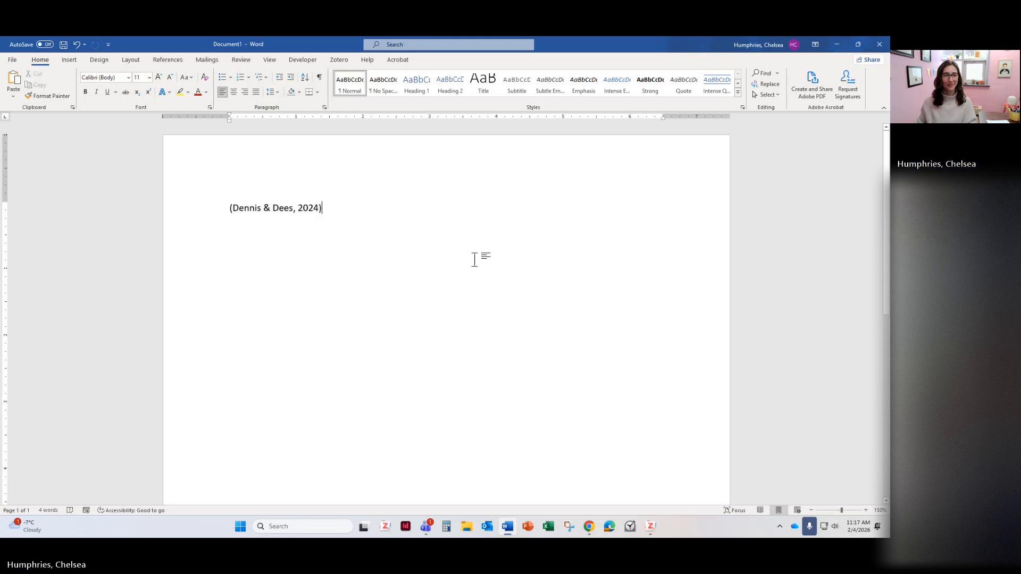
# Delete the in-text citation and check the Mentimeter slide on three ways to generate citations before returning to Word.
pyautogui.moveTo(337, 208); pyautogui.dragTo(228, 213)
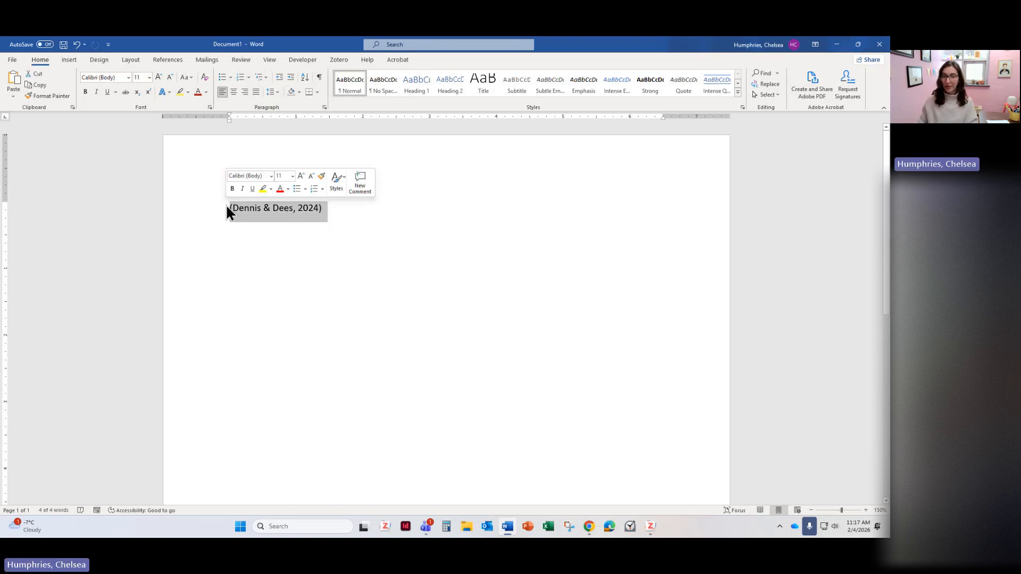
pyautogui.press('Delete')
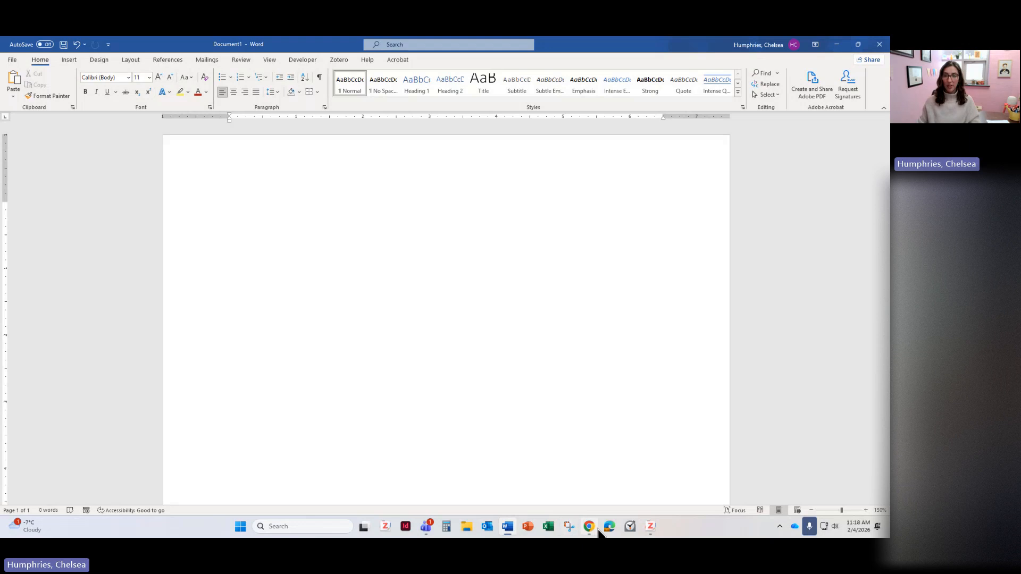
pyautogui.click(589, 526)
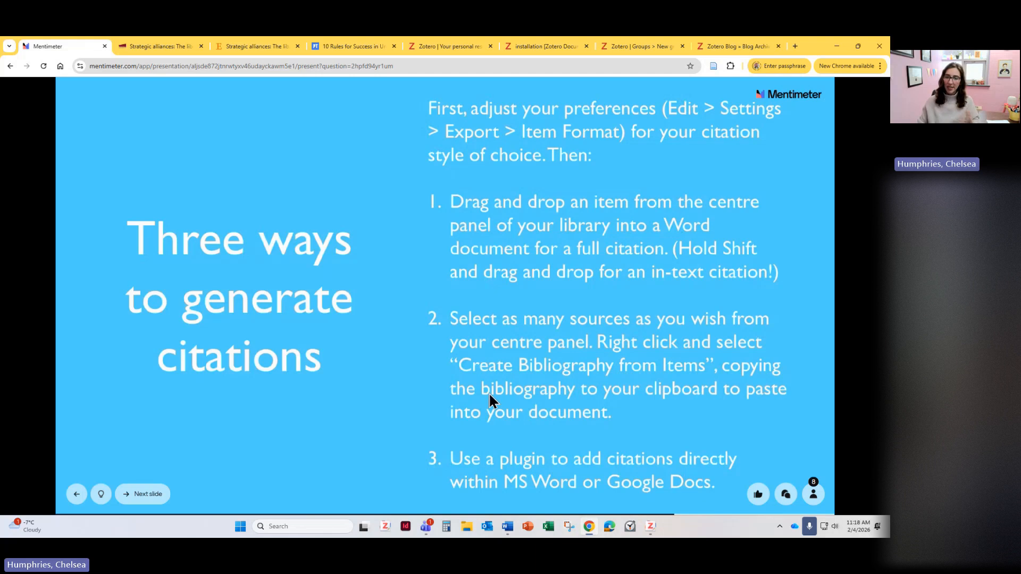
pyautogui.click(592, 530)
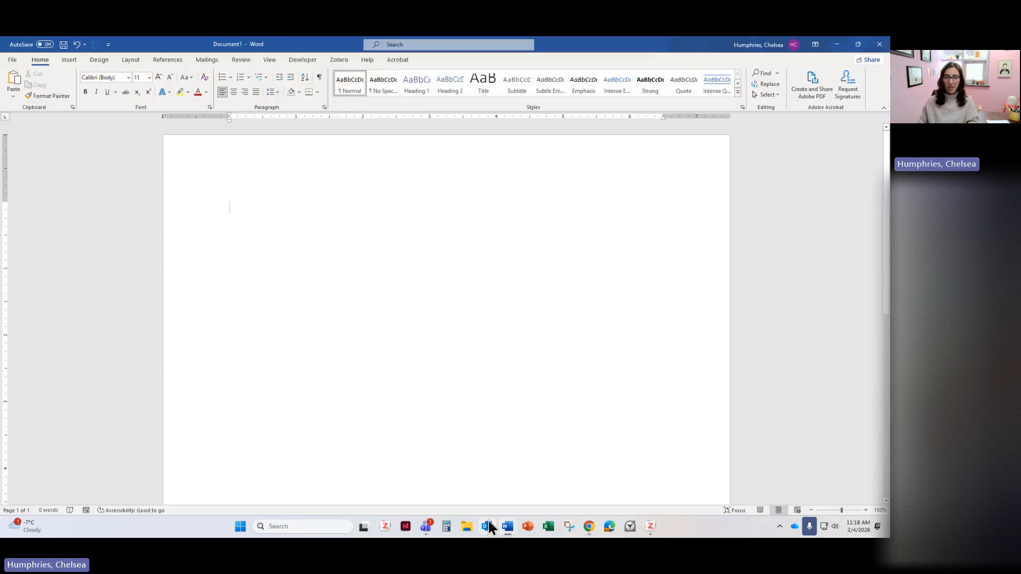
# Copy an APA 7th edition bibliography of the 2025 "Leveraging learning" and 2024 "Strategic alliances" items in Zotero, and paste it into Word.
pyautogui.click(650, 528)
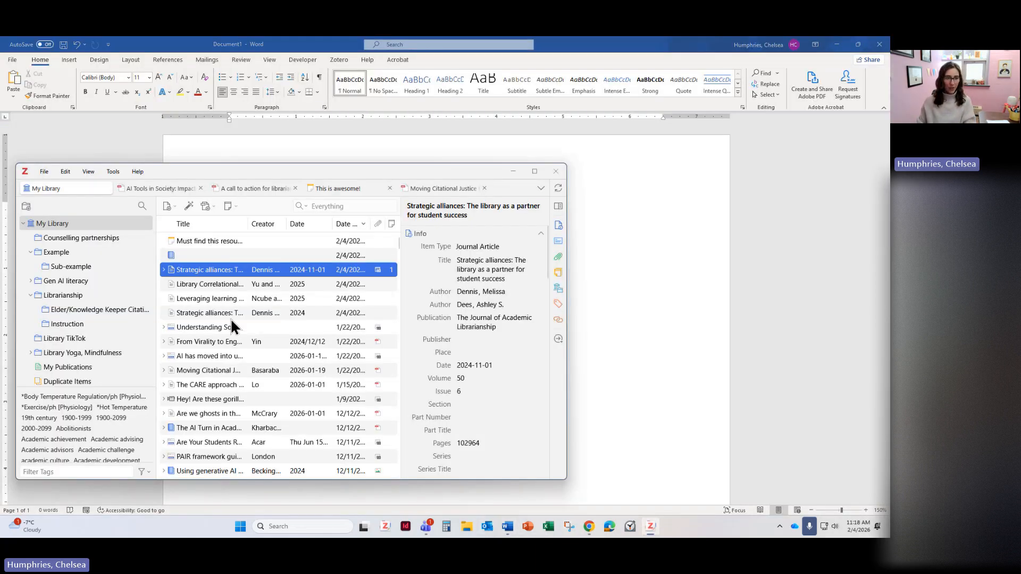
pyautogui.click(194, 343)
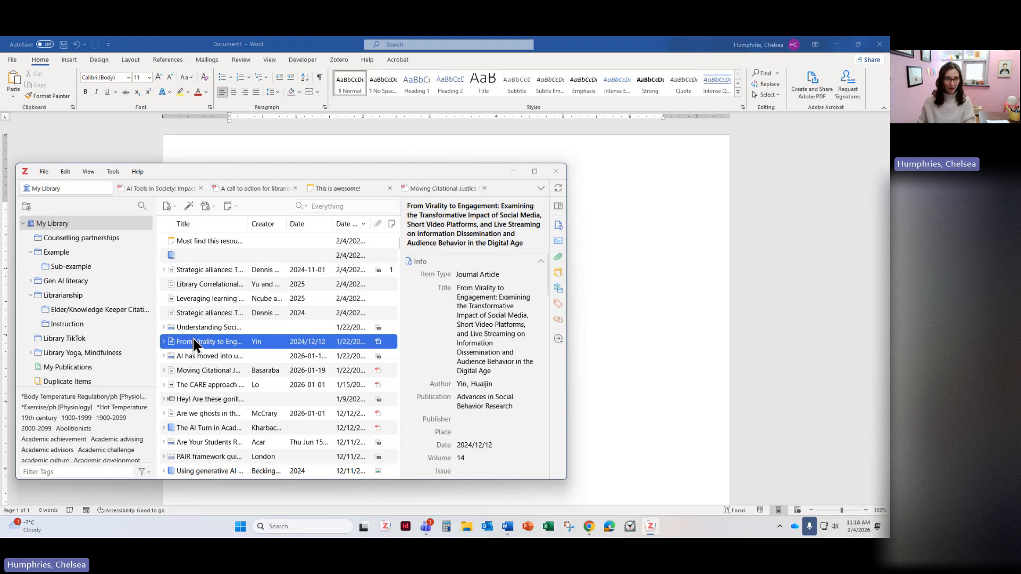
pyautogui.click(194, 285)
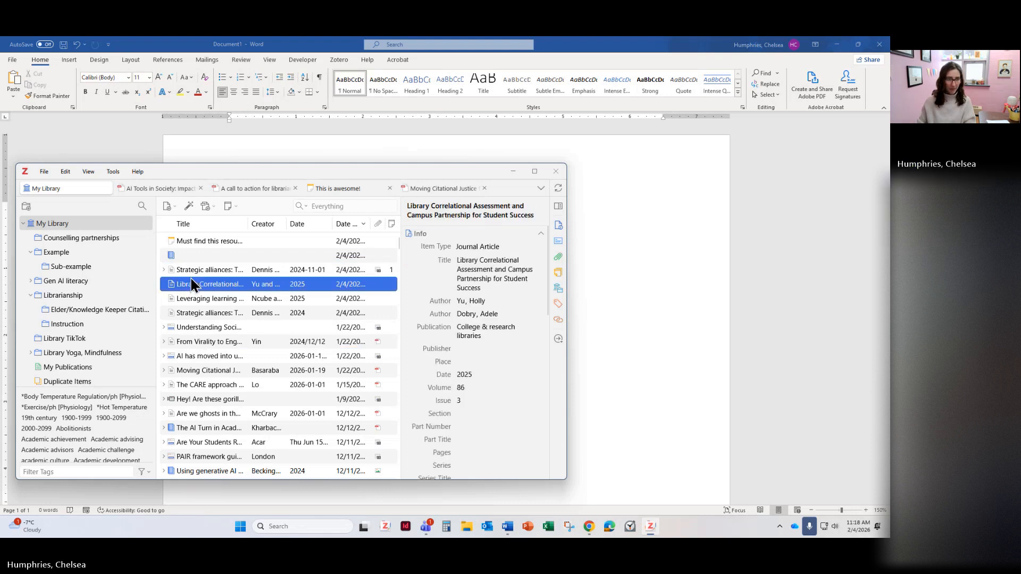
pyautogui.click(191, 301)
pyautogui.keyDown('shift'); pyautogui.click(191, 314); pyautogui.keyUp('shift')
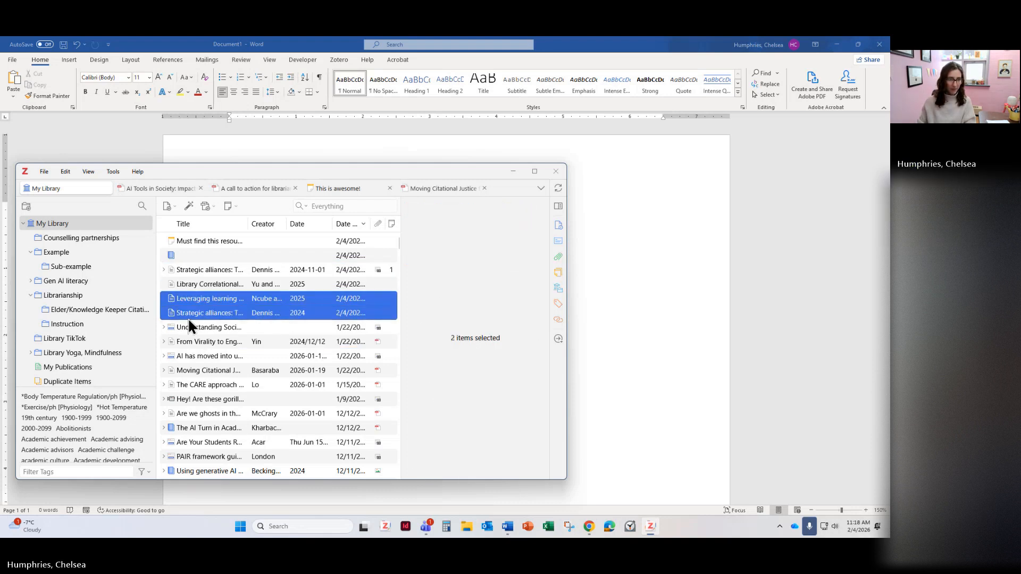
pyautogui.rightClick(190, 320)
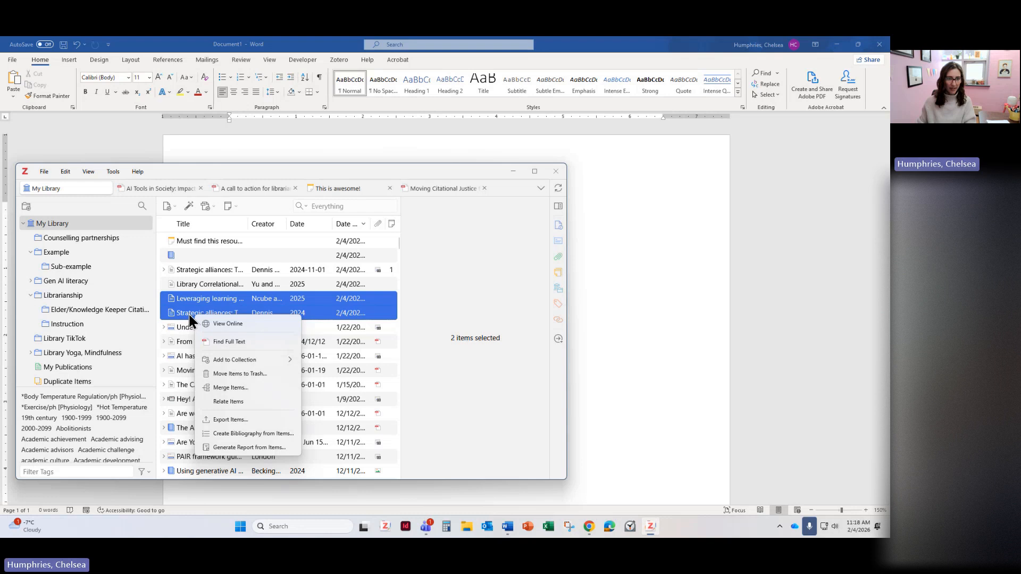
pyautogui.click(244, 434)
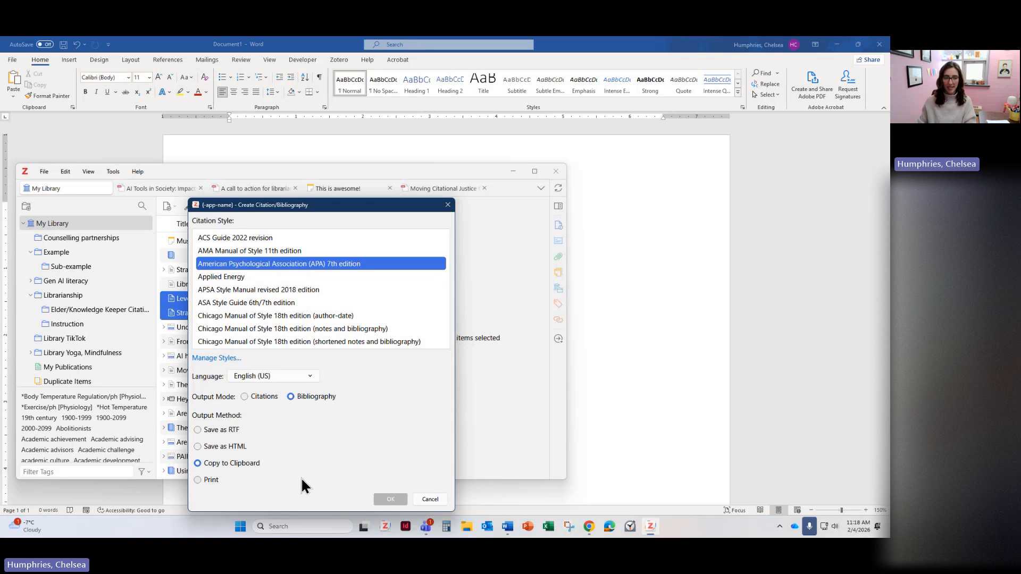
pyautogui.click(390, 498)
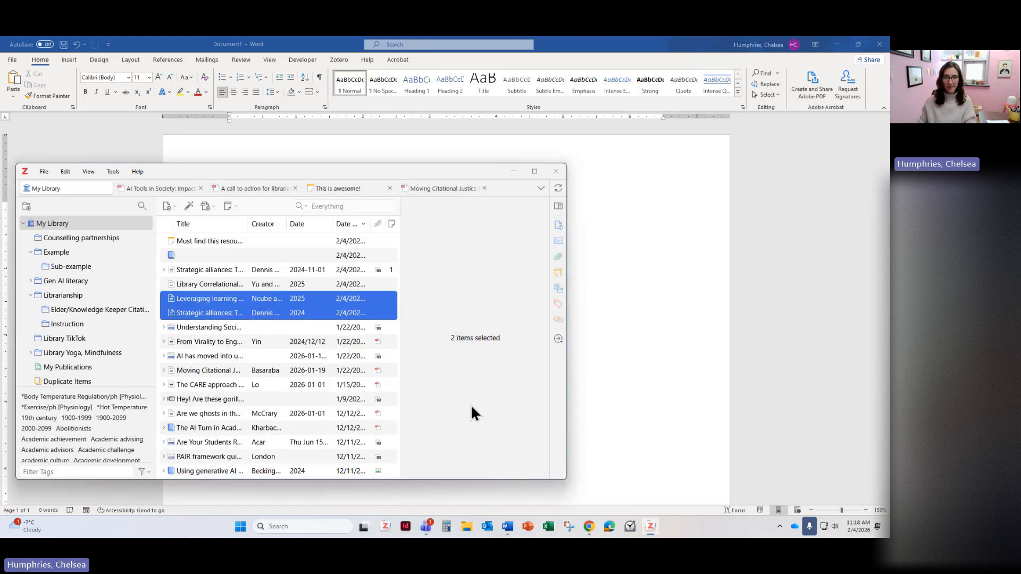
pyautogui.click(617, 294)
pyautogui.write('Dennis, M., & Dees, A. S. (2024). Strategic alliances: The library as a partner for student success. The Journal of Academic Librarianship, 50(6), 102964-. https://doi.org/10.1016/j.acalib.2024.102964 Ncube, M. M., & Ngulube, P. (2025). Leveraging learning analytics to personalise academic library services for enhanced student success: A systematic review. The Journal of Academic Librarianship, 51(6), 103160-. https://doi.org/10.1016/j.acalib.2025.103160')
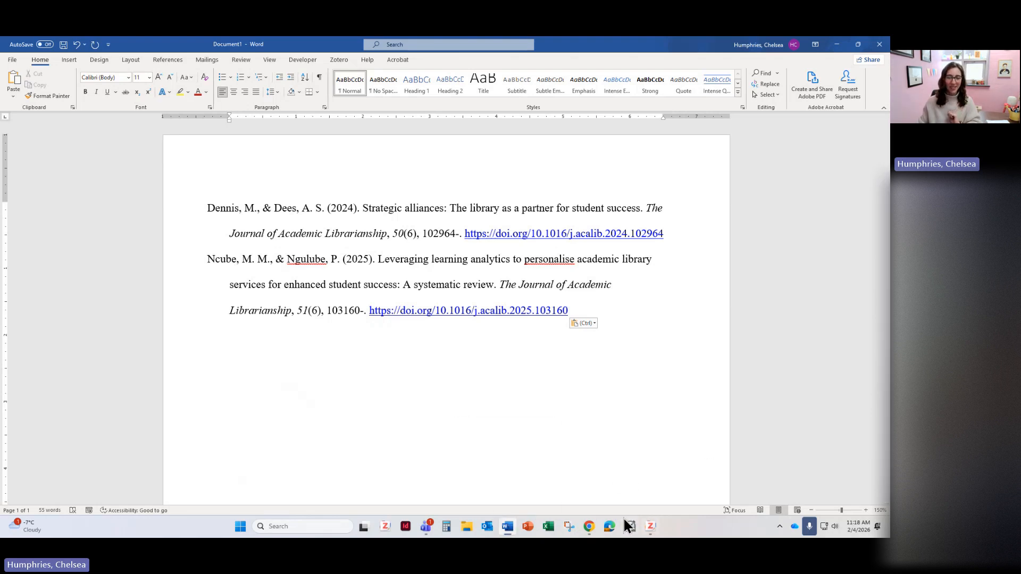
# Revisit the slide on three ways to generate citations, and clear the pasted bibliography from the Word document.
pyautogui.click(589, 531)
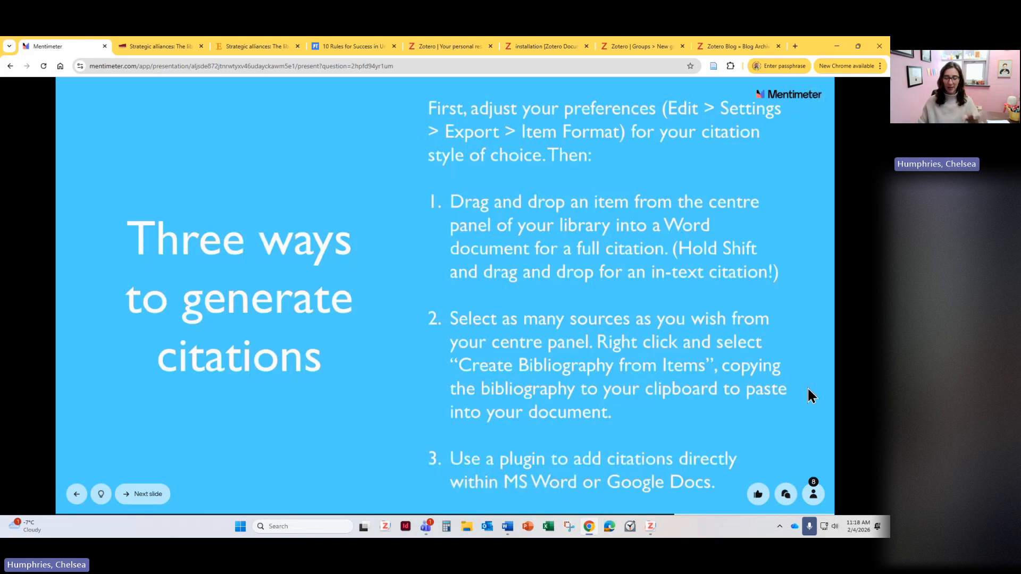
pyautogui.click(589, 526)
pyautogui.hotkey('ctrl', 'a')
pyautogui.press('Delete')
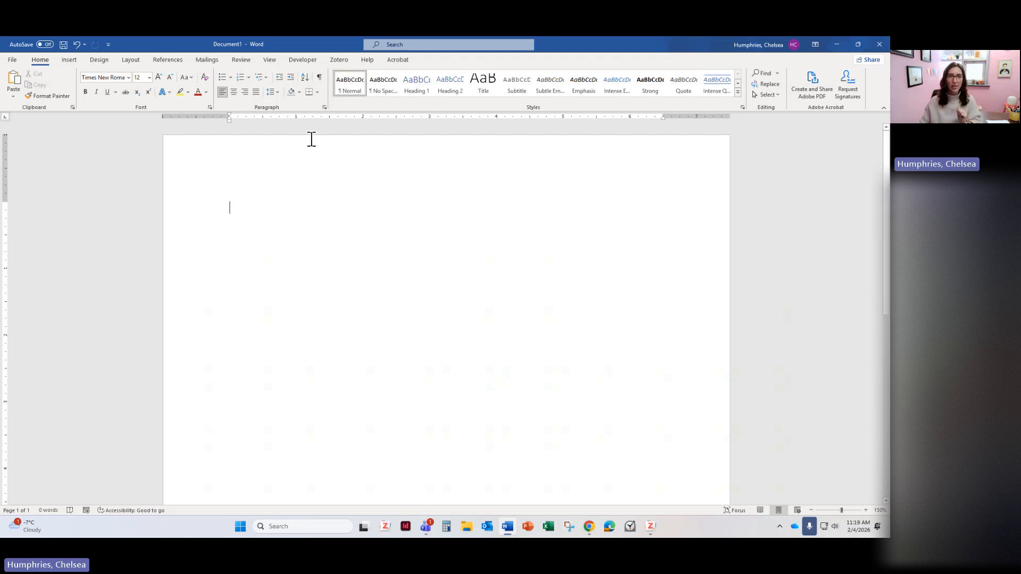
# Show Word's Zotero plugin commands, and open and close its Document Preferences.
pyautogui.click(338, 62)
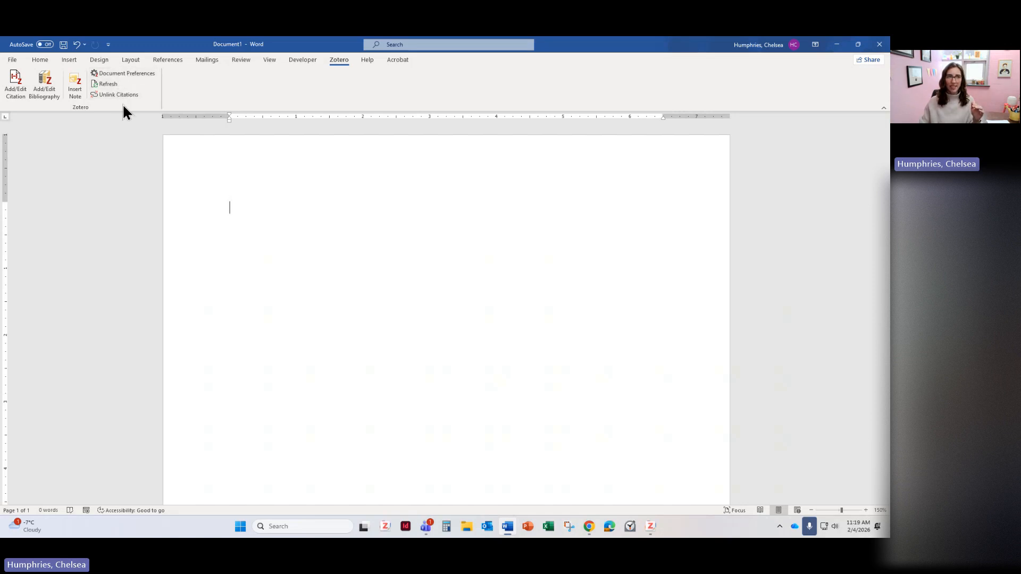
pyautogui.click(113, 76)
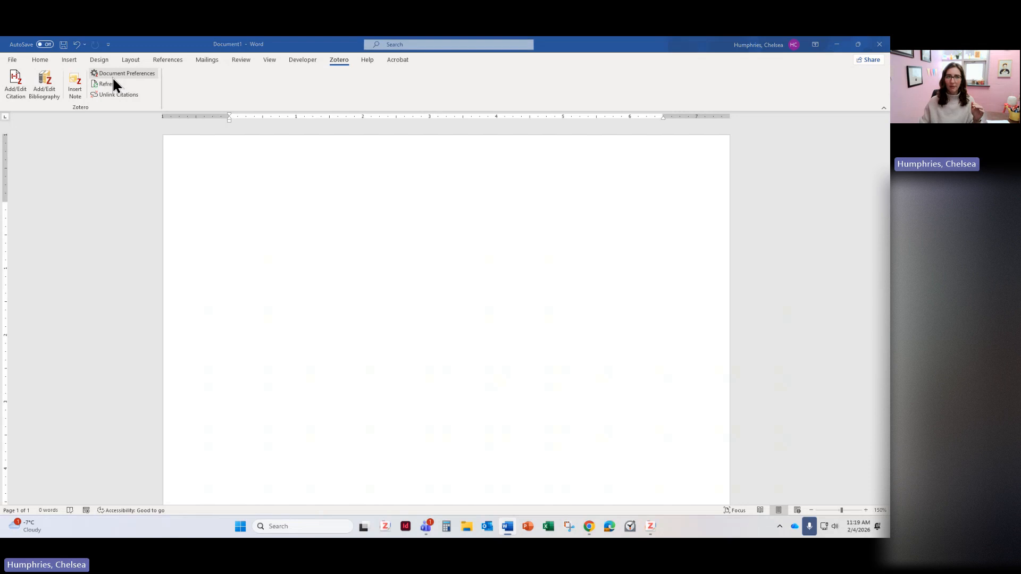
pyautogui.click(572, 134)
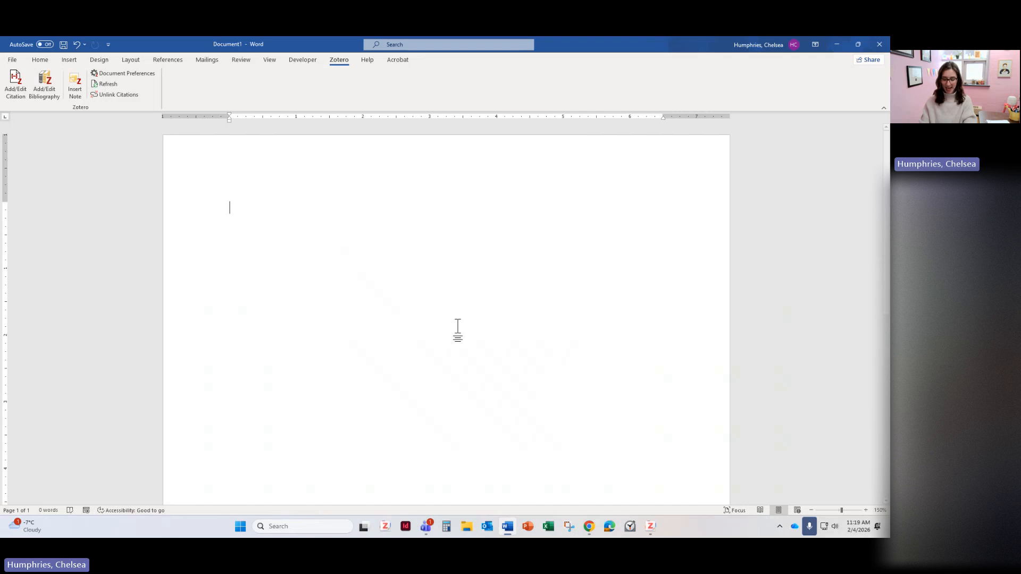
# Enter the placeholder text "sdkfhskdjfhskjdfhksjdfhksjdfhksjdfhksjdf" and start a Zotero citation after it in American Psychological Association (APA) 7th edition style.
pyautogui.write('sdkfhskdjfhskjdfhksjdfhksjdfhksjdfhksjdf')
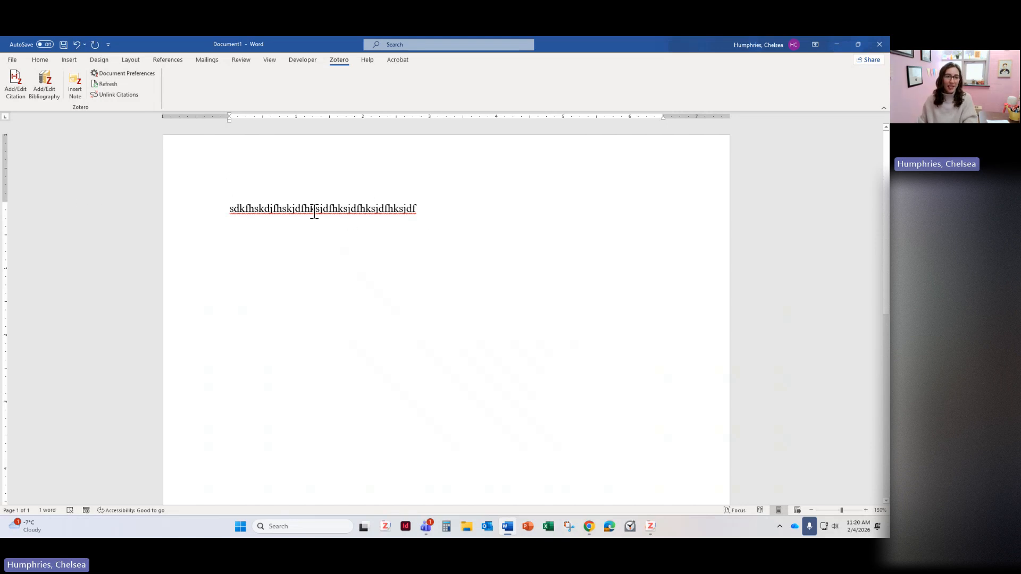
pyautogui.click(18, 78)
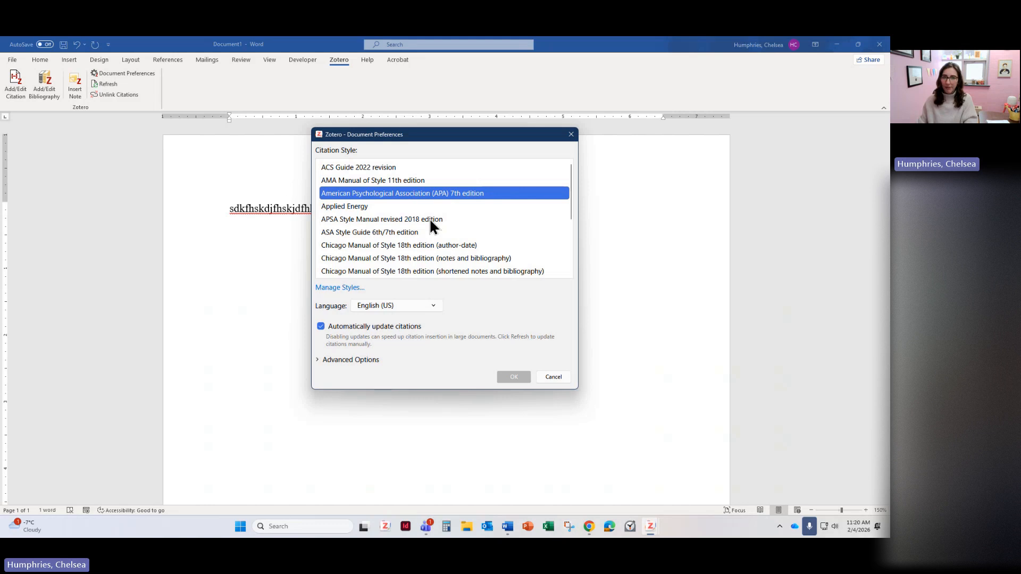
pyautogui.click(514, 377)
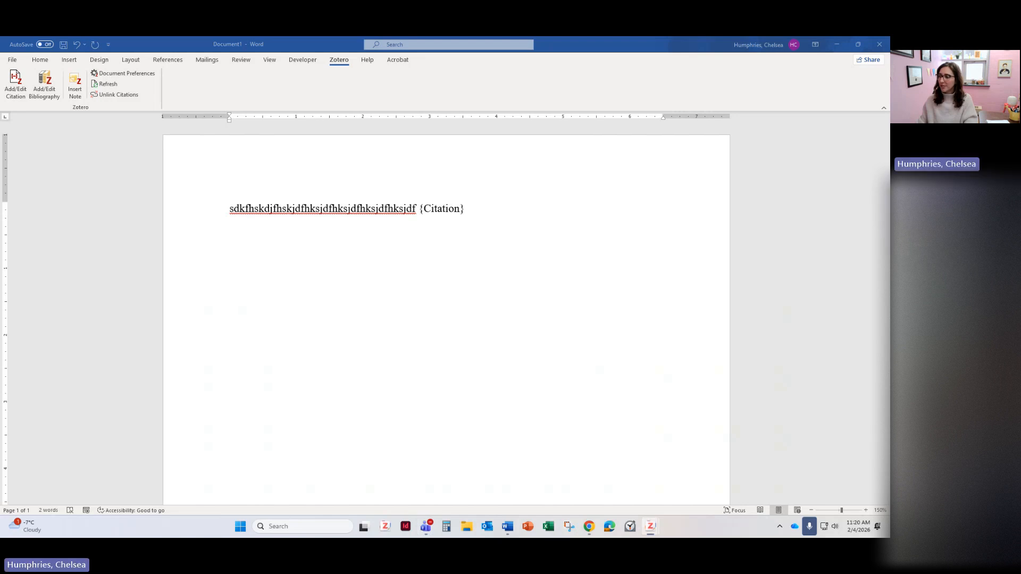
# Search My Library by an author surname in the citation dialog, and add the 2016 "Flipped Instruction for Information Literacy" item to the citation.
pyautogui.moveTo(890, 460); pyautogui.dragTo(522, 446)
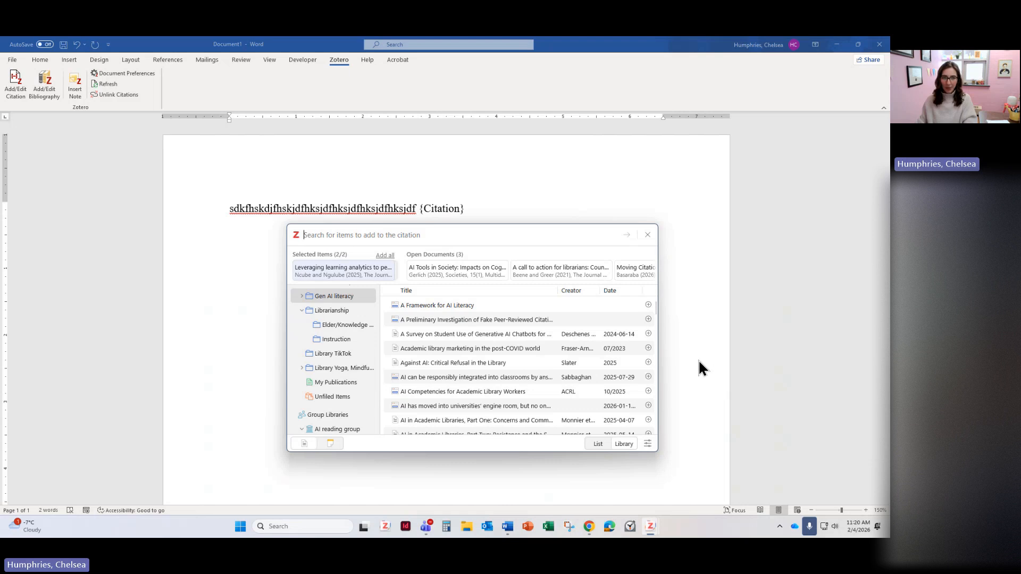
pyautogui.write('smith')
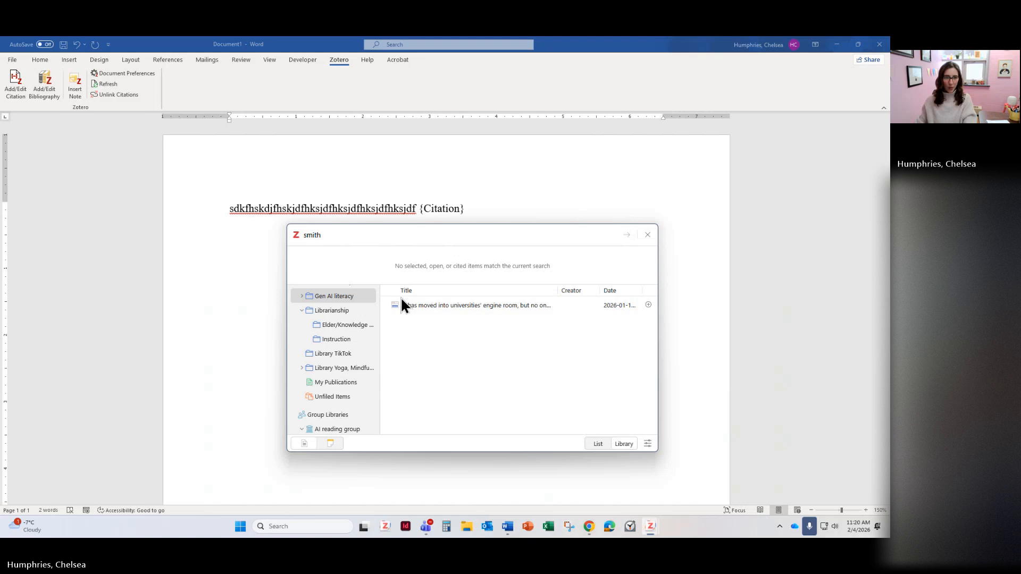
pyautogui.scroll(2, 312, 319)
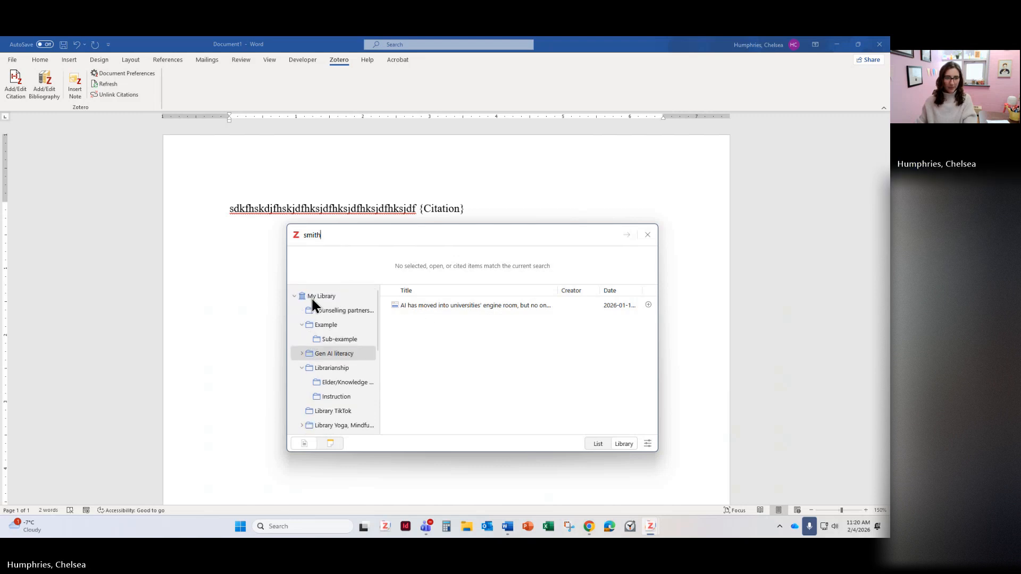
pyautogui.click(314, 298)
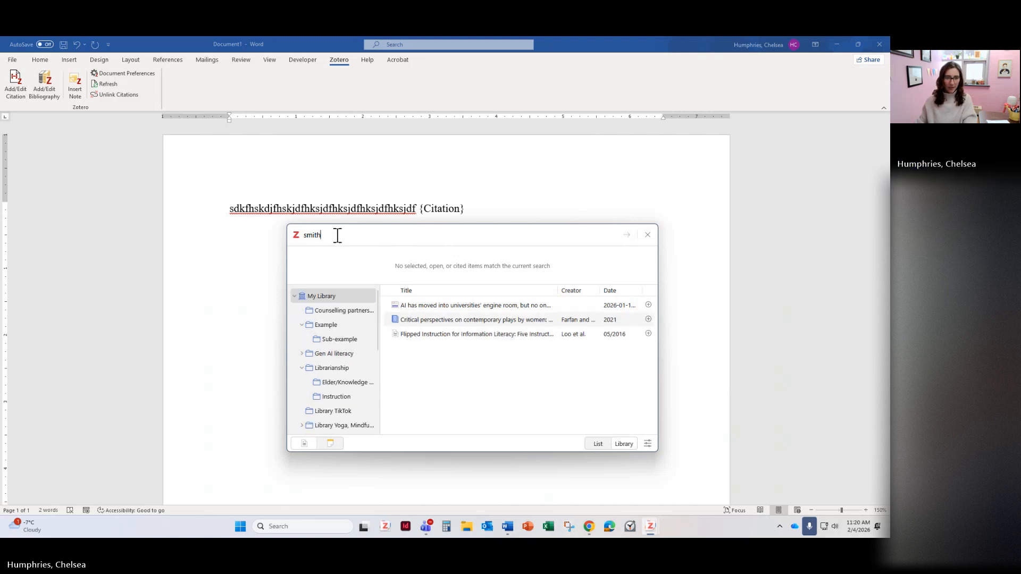
pyautogui.click(453, 305)
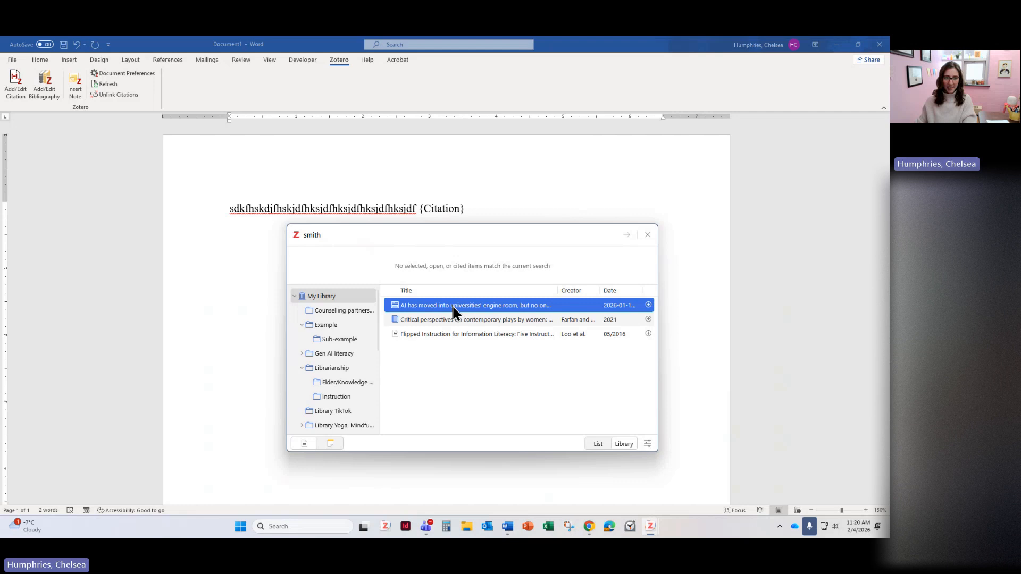
pyautogui.click(451, 334)
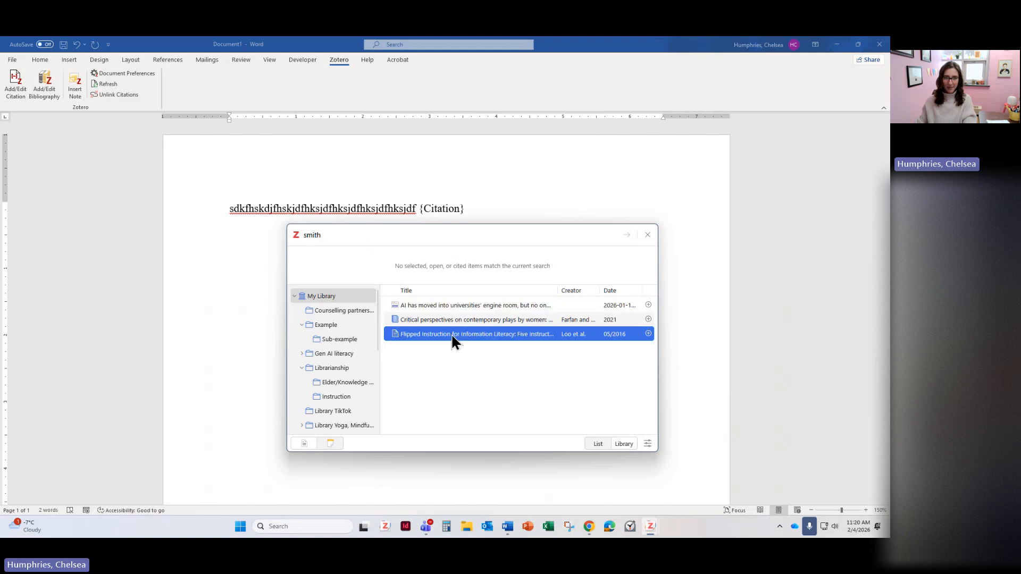
pyautogui.doubleClick(481, 334)
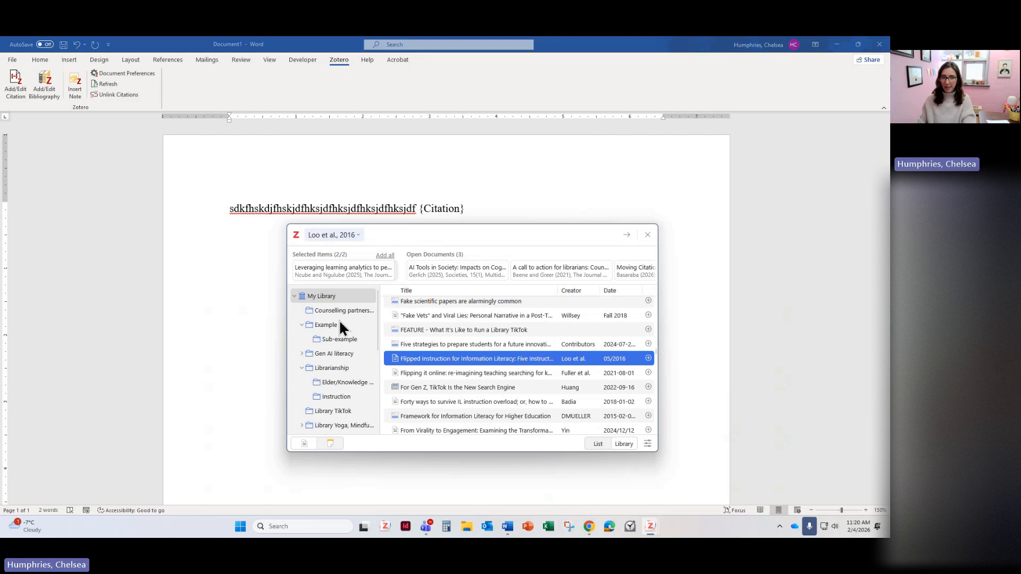
# Browse the library collections in the citation dialog, and switch it from library view to list view.
pyautogui.scroll(-5, 340, 322)
pyautogui.scroll(5, 339, 321)
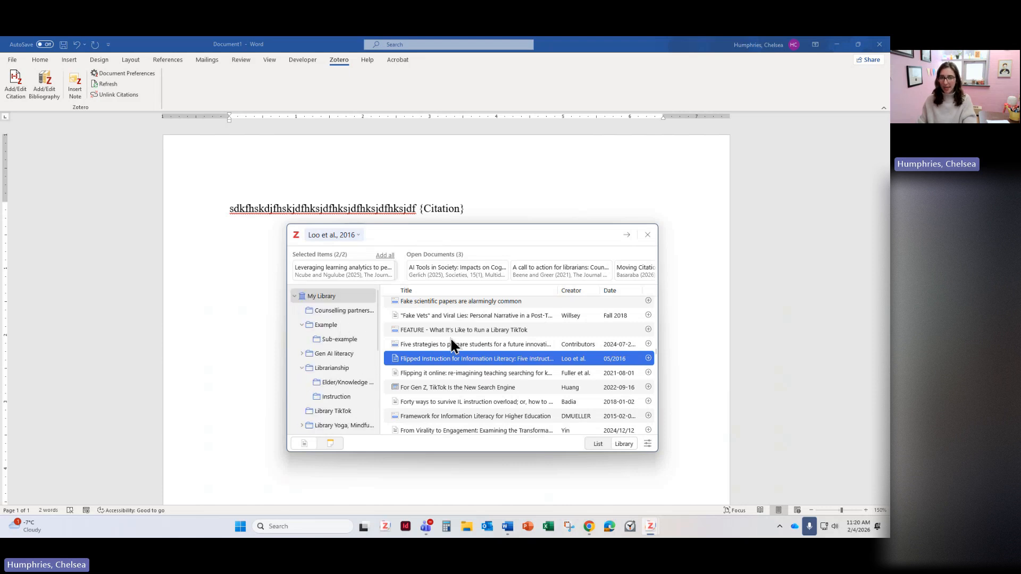
pyautogui.click(597, 445)
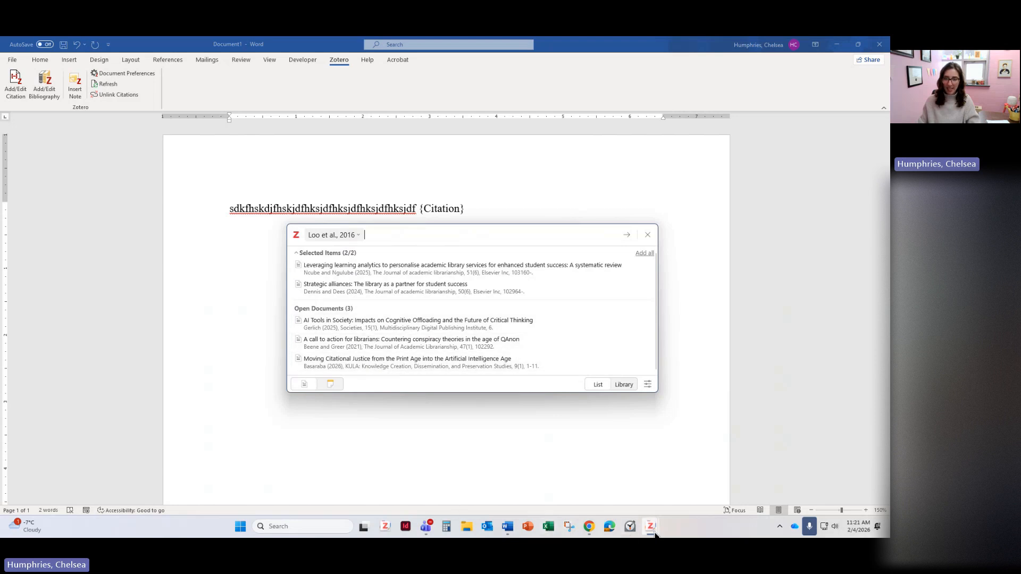
# Bring up the Zotero window, view the open "A call to action for librarians" and "AI Tools in Society" documents, and minimize it.
pyautogui.moveTo(651, 529)
pyautogui.click(589, 464)
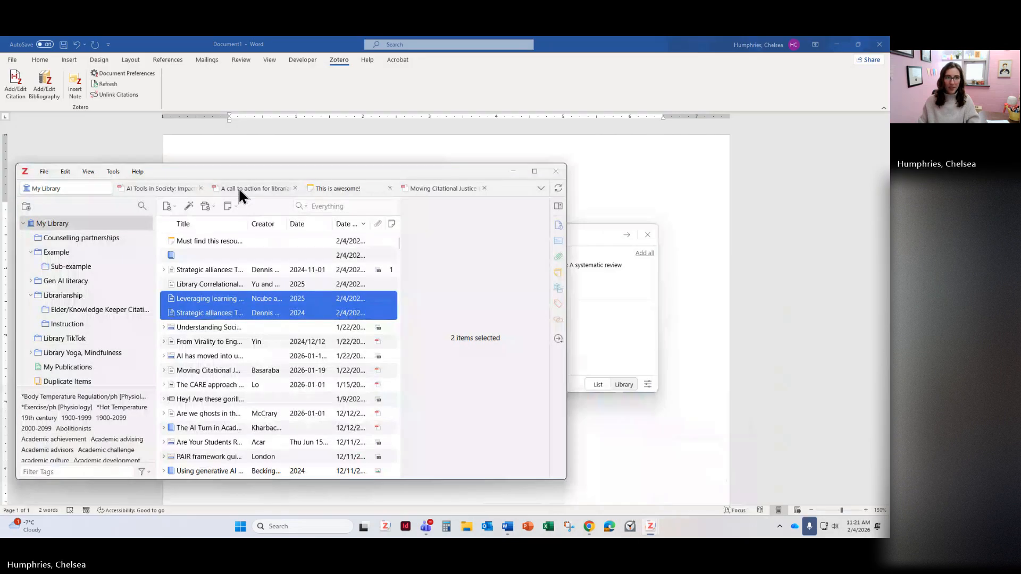
pyautogui.click(238, 189)
pyautogui.click(156, 188)
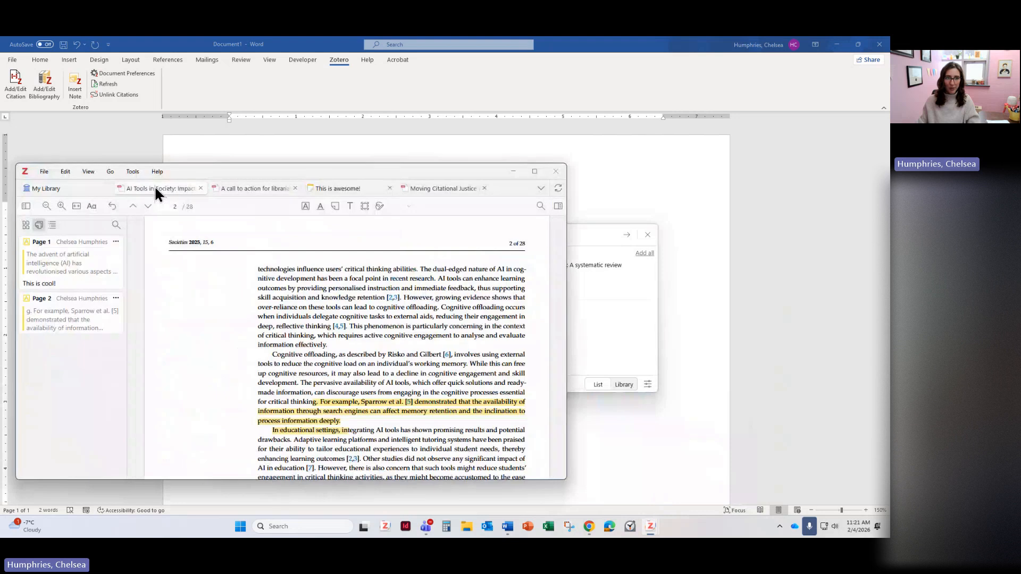
pyautogui.click(261, 188)
pyautogui.click(156, 188)
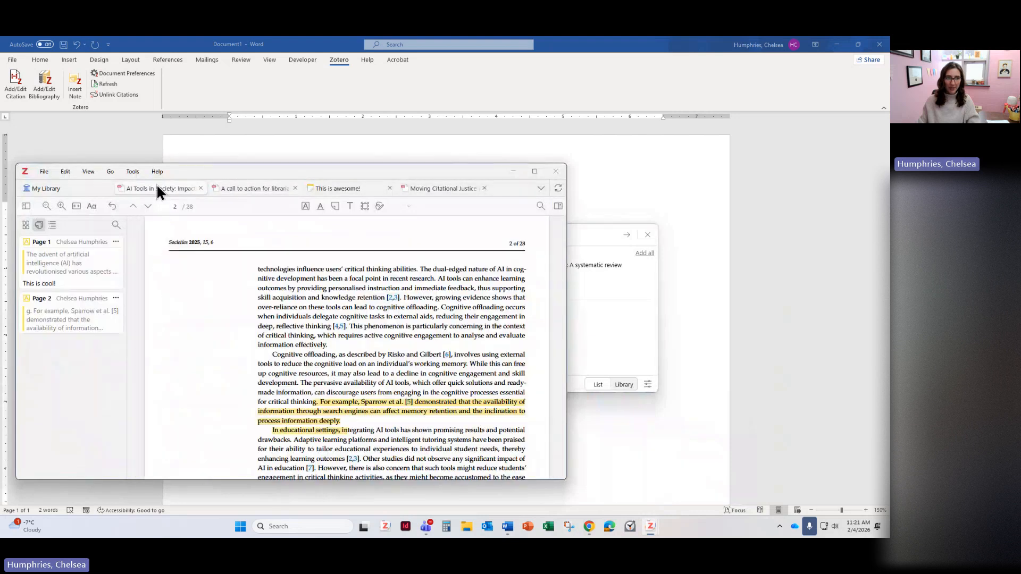
pyautogui.click(513, 171)
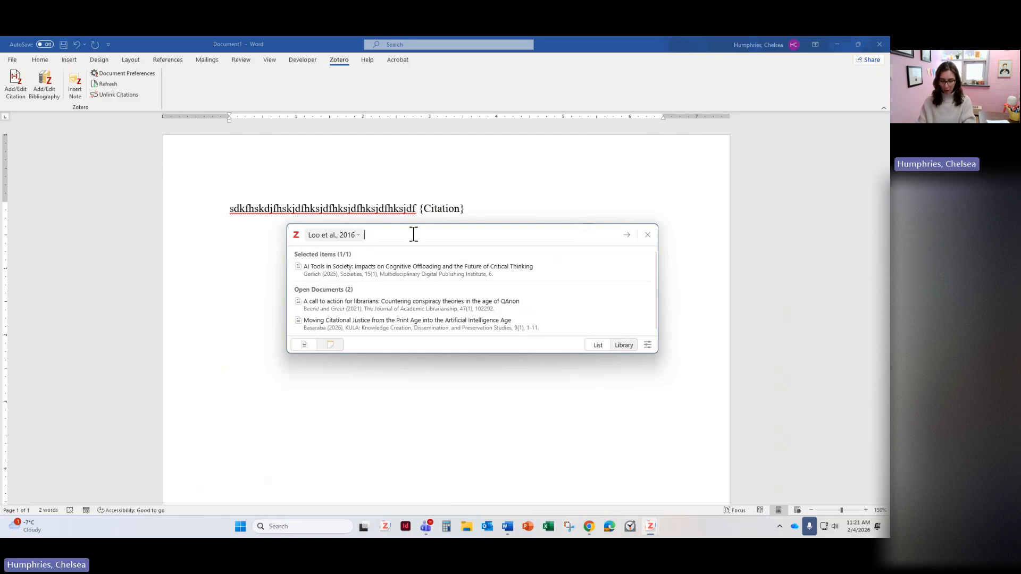
# Search the citation dialog by a personal name, clear the search, and look through the notes list before returning to library items.
pyautogui.write('john')
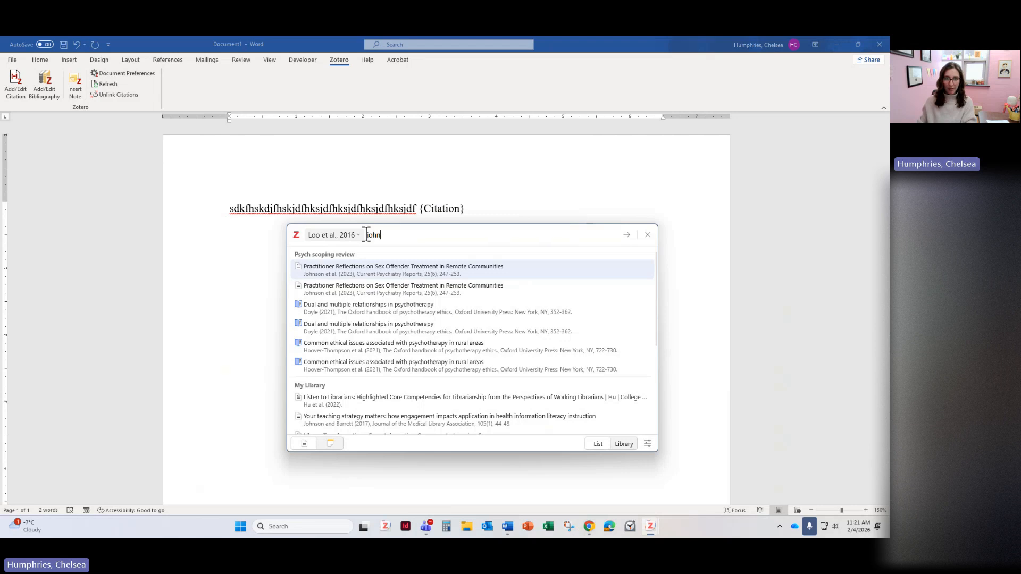
pyautogui.press('BackSpace')
pyautogui.press('BackSpace')
pyautogui.press('BackSpace')
pyautogui.press('BackSpace')
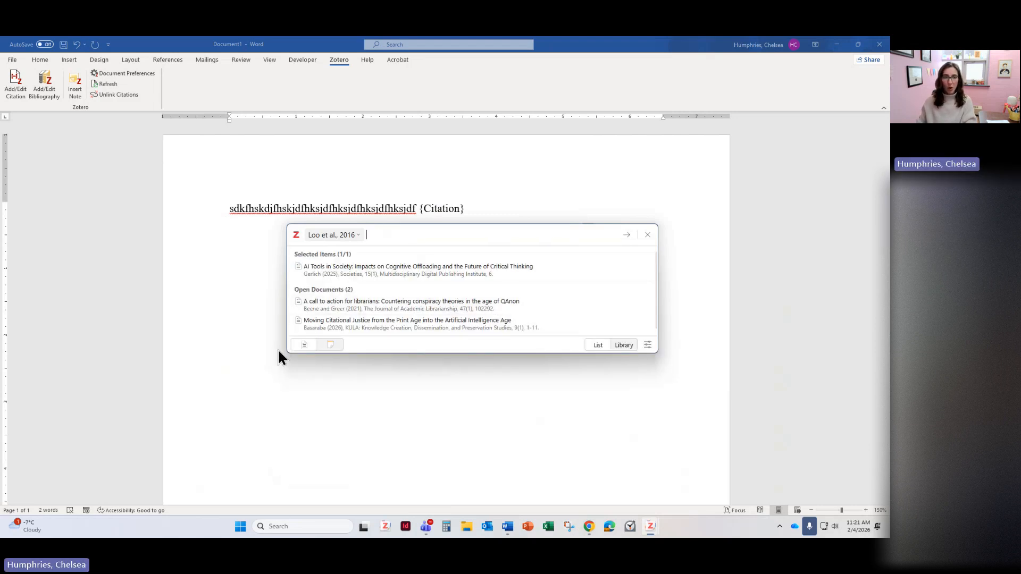
pyautogui.click(335, 346)
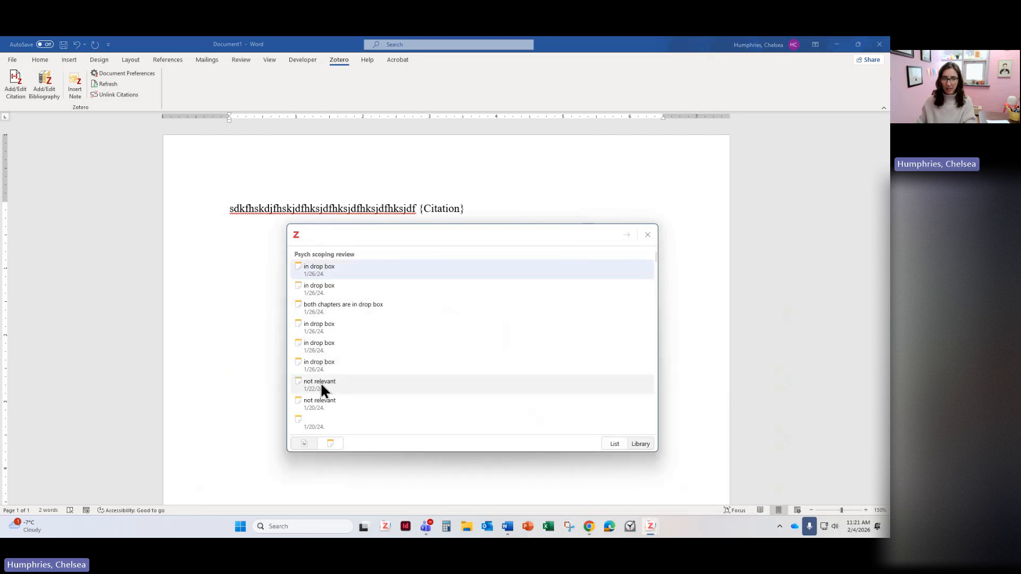
pyautogui.click(303, 444)
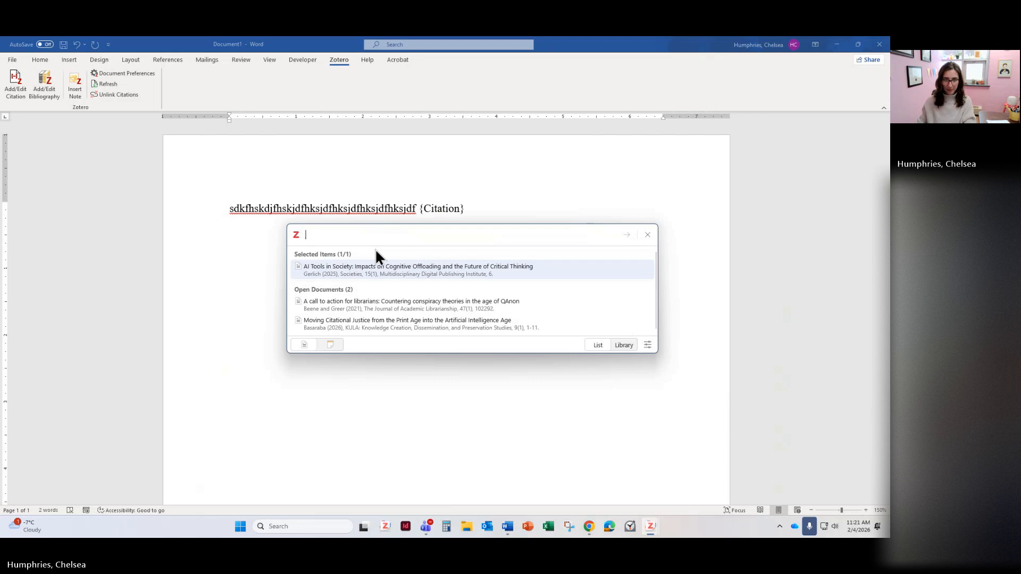
# Insert a citation for the 2025 "AI Tools in Society" item, and end the sentence with a period.
pyautogui.click(377, 270)
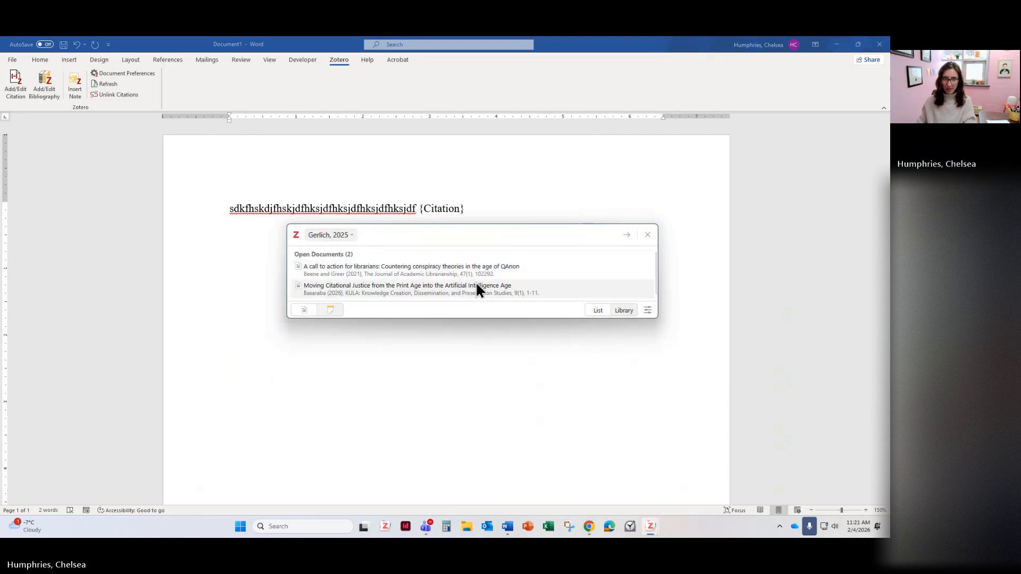
pyautogui.click(627, 234)
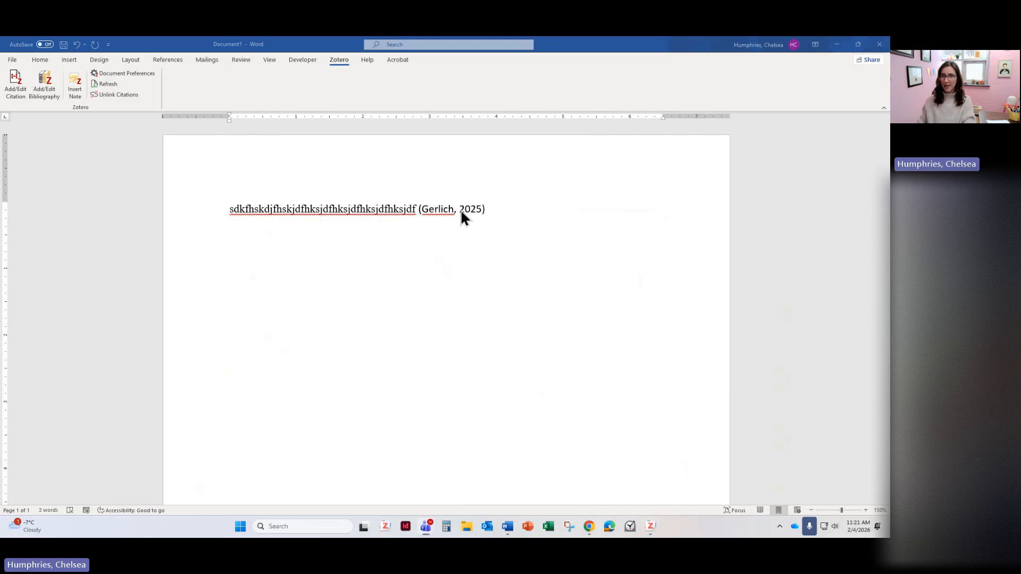
pyautogui.write('.')
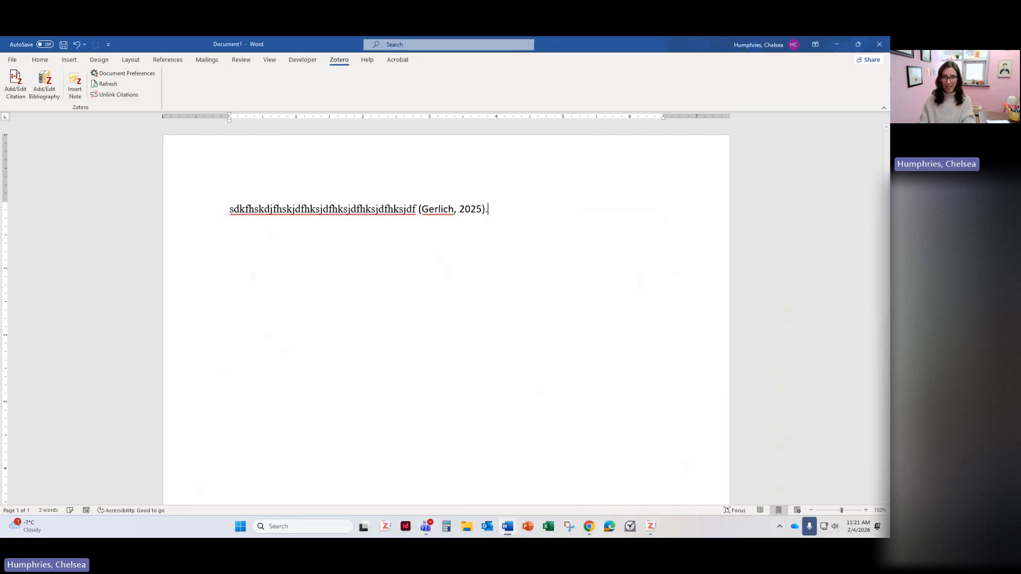
# Enter the placeholder text "sdlfjsldkfjsldkfjslkdjf", and add the 2025 "Against AI: Critical Refusal in the Library" item to a new citation from library view.
pyautogui.write(' sdlfjsldkfjsldkfjslkdjf')
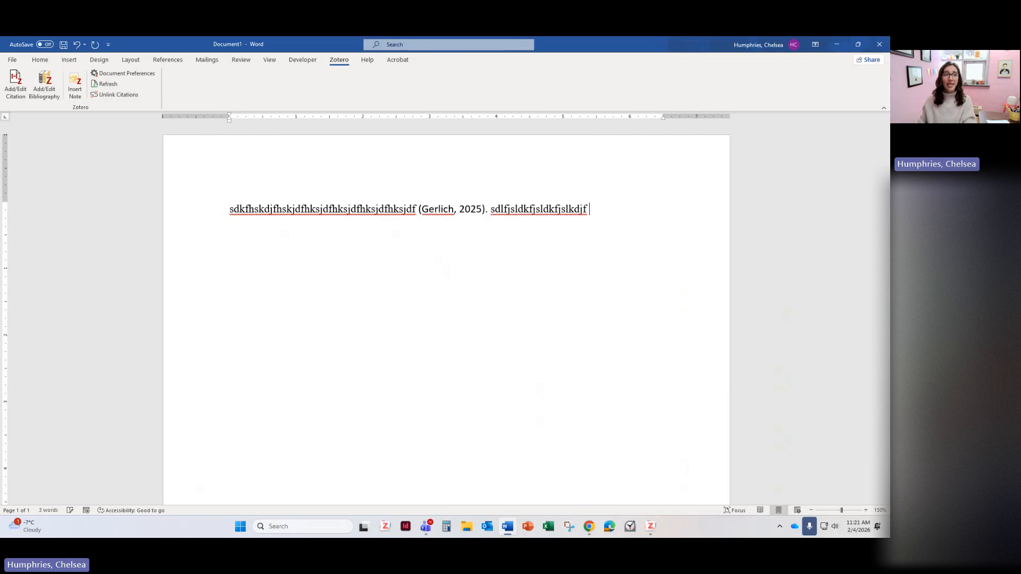
pyautogui.click(17, 85)
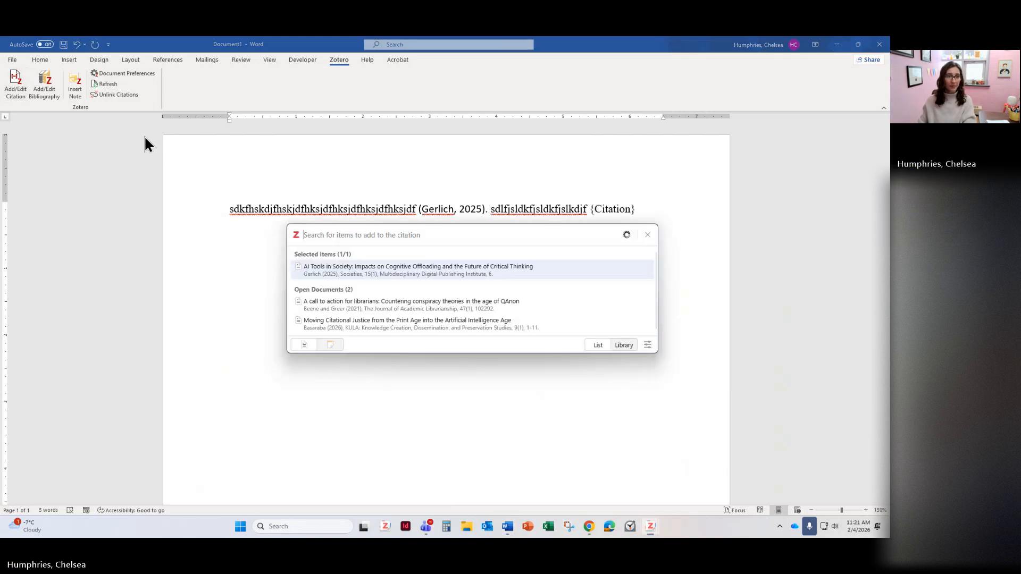
pyautogui.click(625, 346)
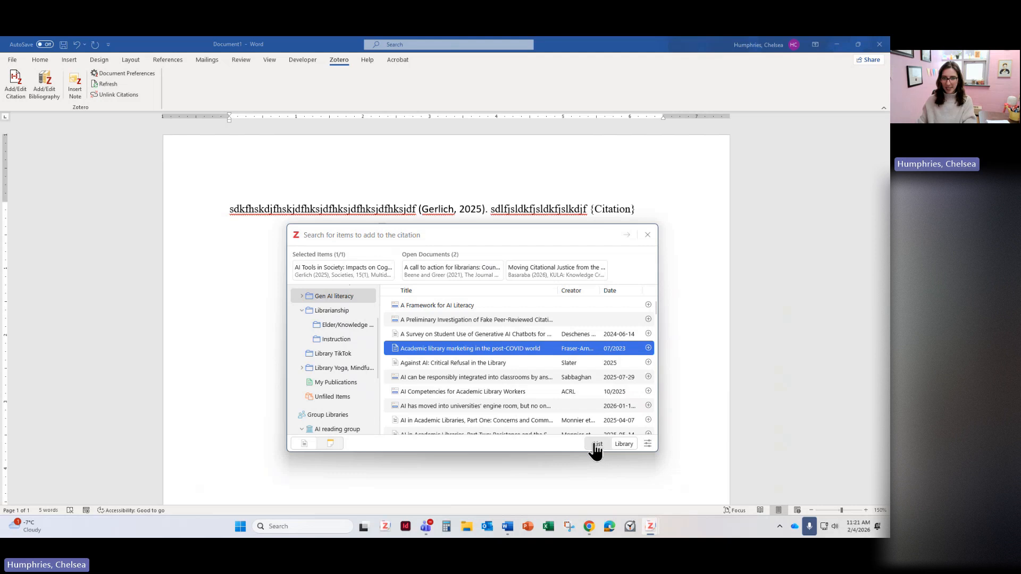
pyautogui.click(450, 364)
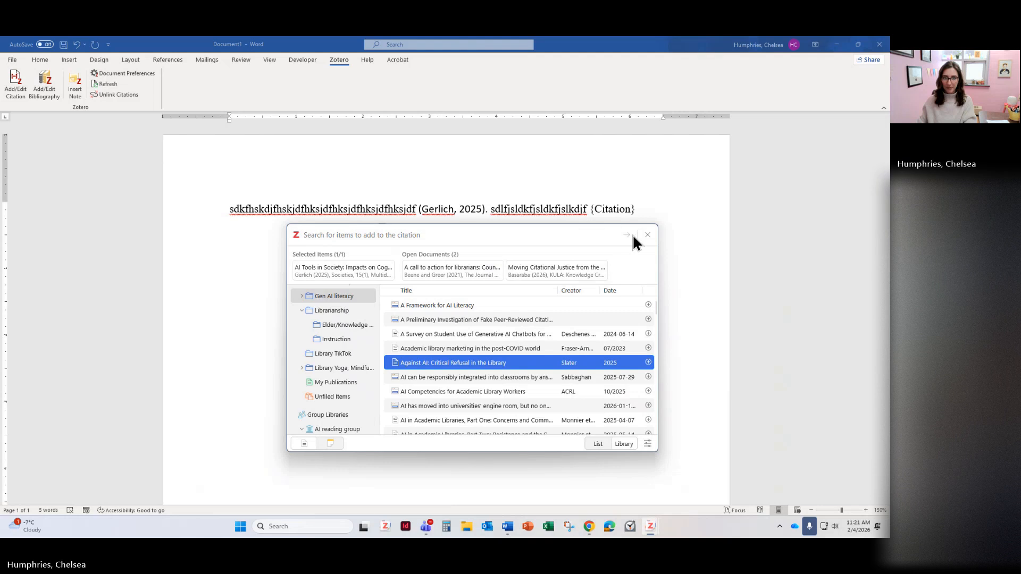
pyautogui.click(500, 362)
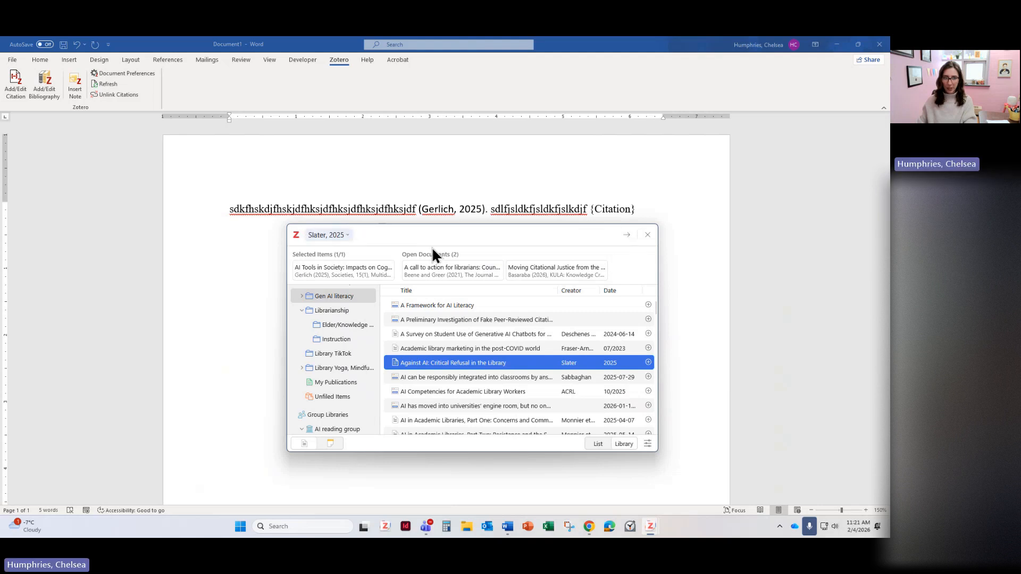
# Set the "Against AI" citation's page to 21, insert it into the document, and end the sentence with a period.
pyautogui.click(348, 237)
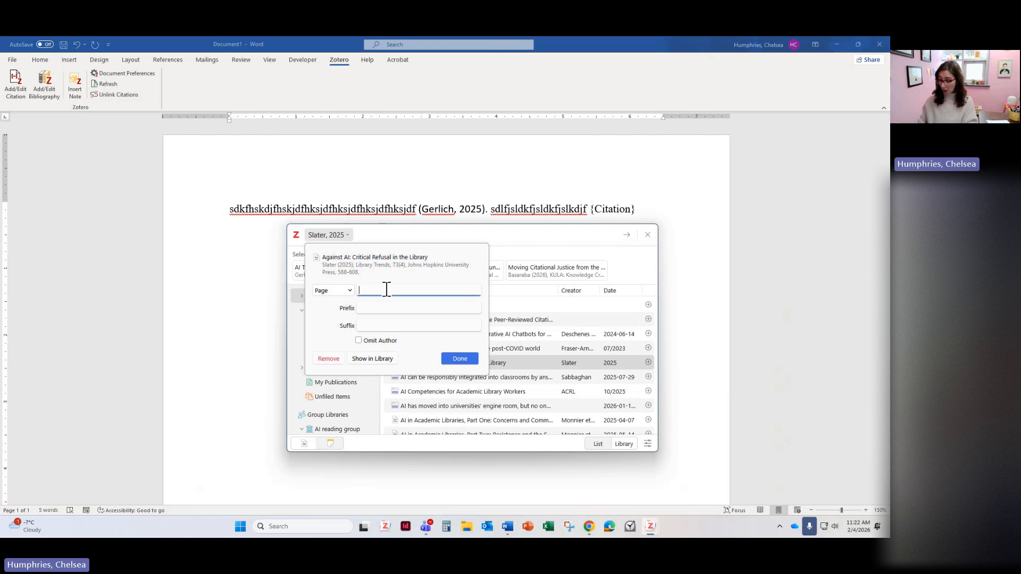
pyautogui.write('21')
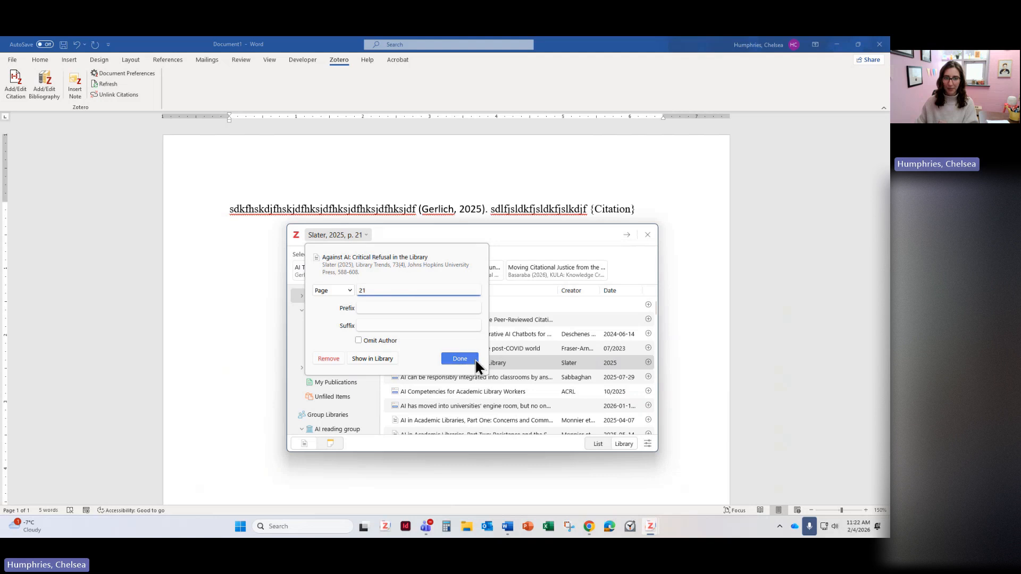
pyautogui.click(461, 359)
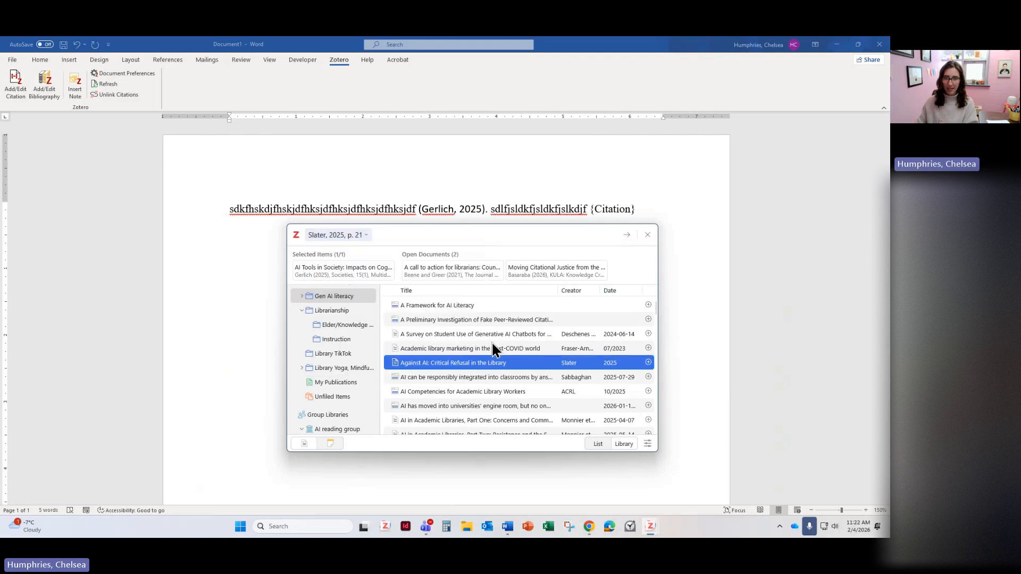
pyautogui.click(627, 236)
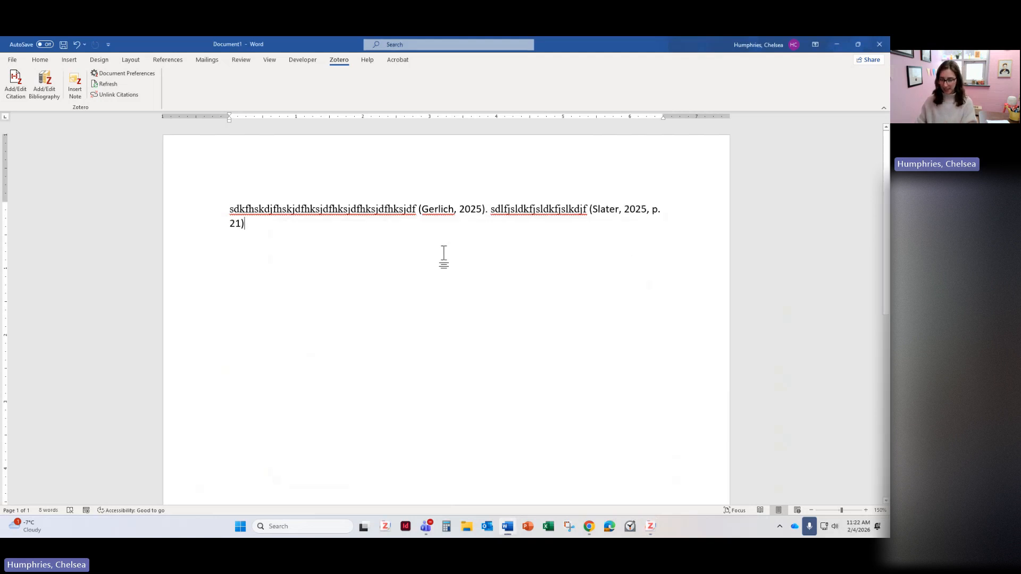
pyautogui.write('.')
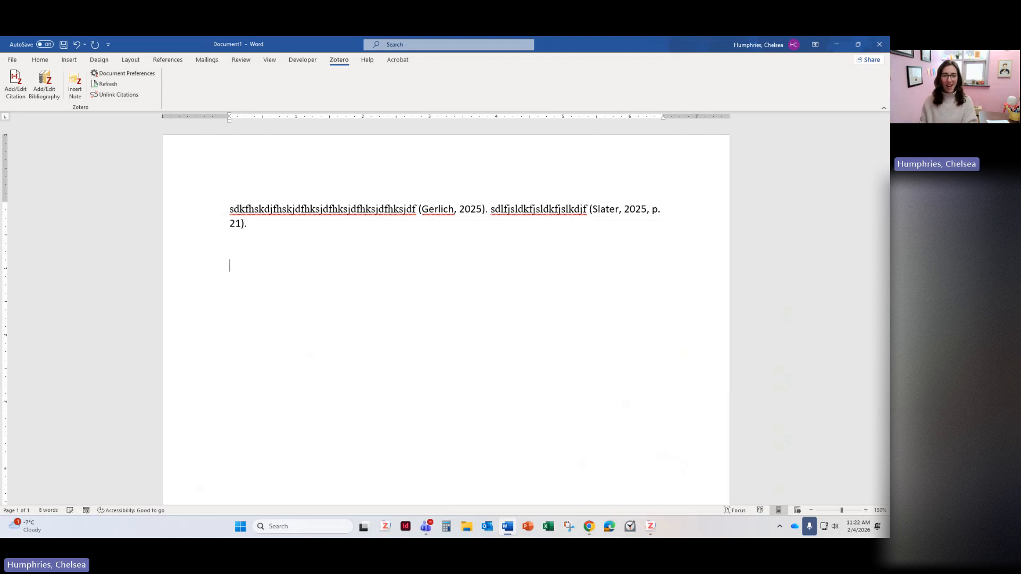
# Add a "Works Cited" heading with a Zotero bibliography beneath it, and highlight the in-text citations for comparison.
pyautogui.press('Return')
pyautogui.write('Work')
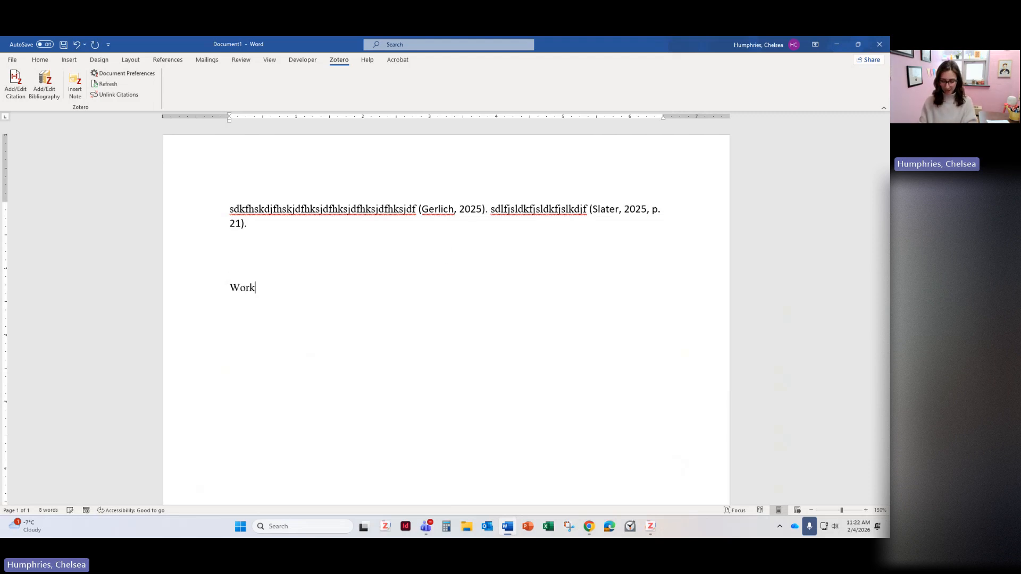
pyautogui.write('s Cited')
pyautogui.press('Return')
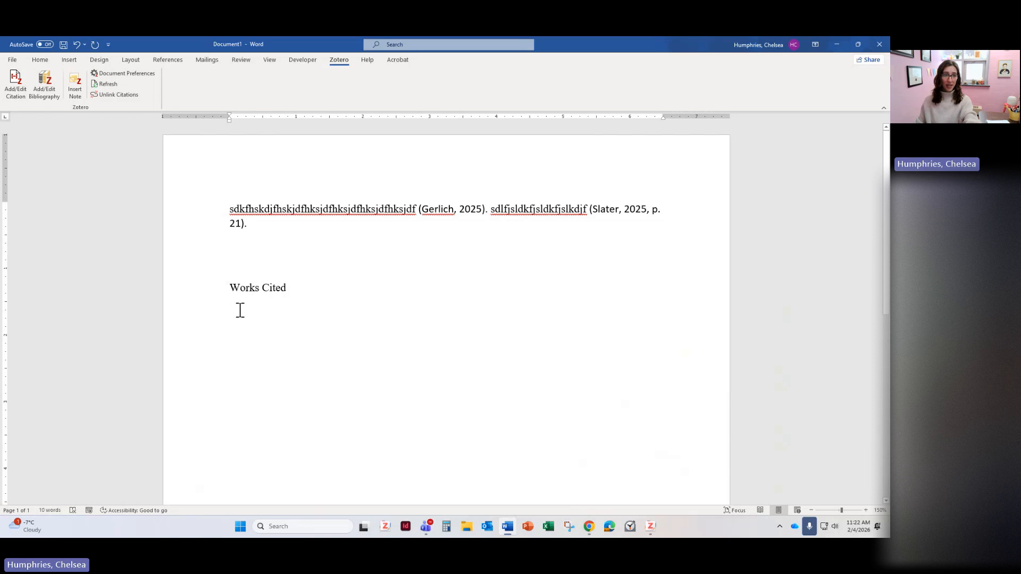
pyautogui.click(49, 82)
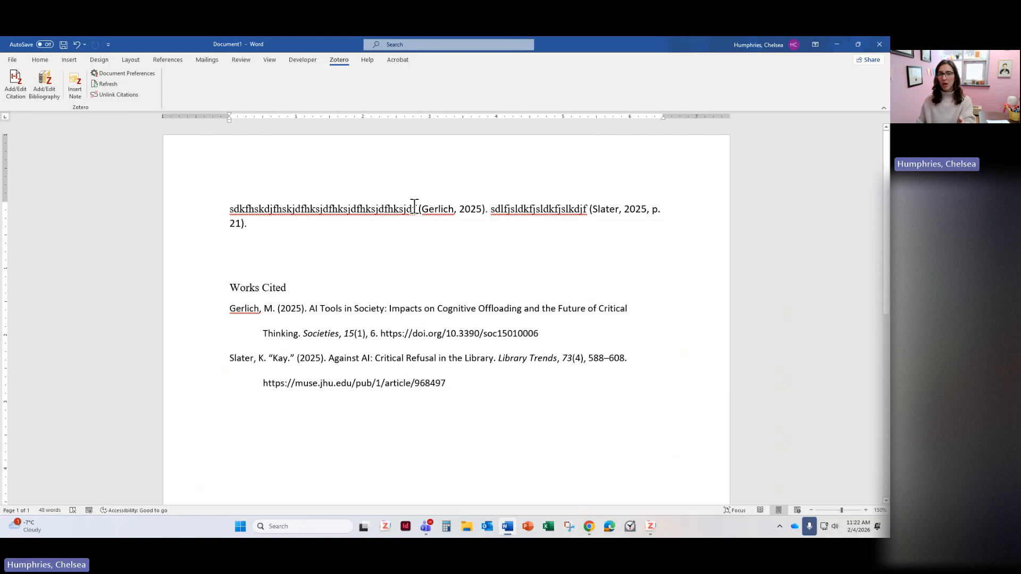
pyautogui.moveTo(420, 209); pyautogui.dragTo(486, 209)
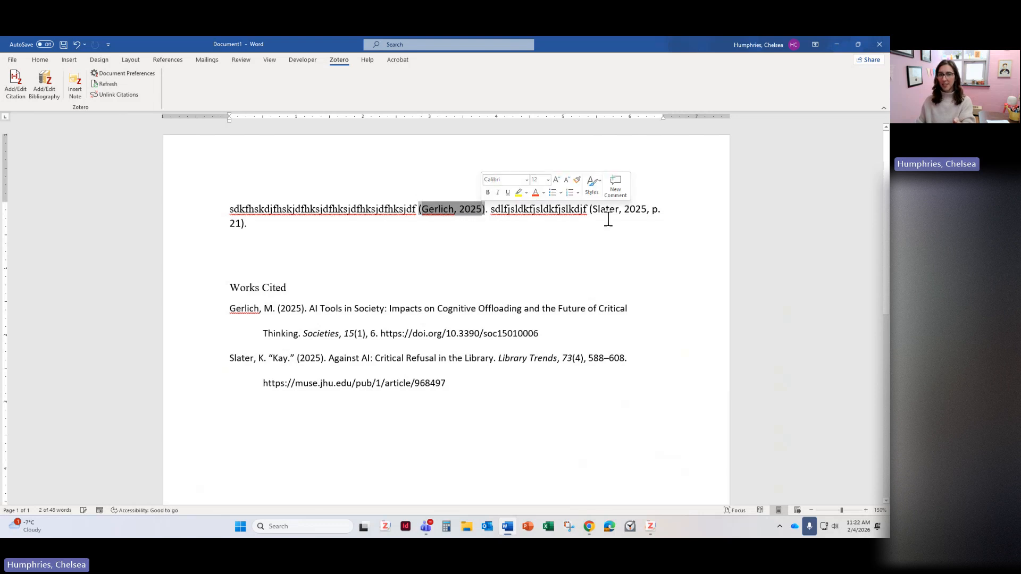
pyautogui.click(625, 211)
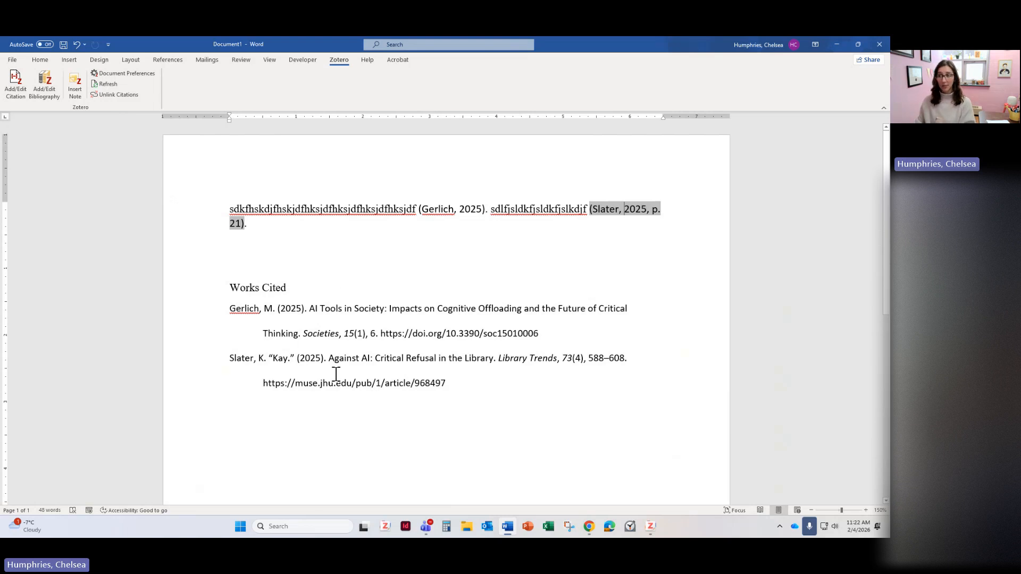
# Enter the placeholder text "sdlfkjsldkfjslkdfjslkdfj" in a new paragraph below the cited sentences.
pyautogui.click(382, 266)
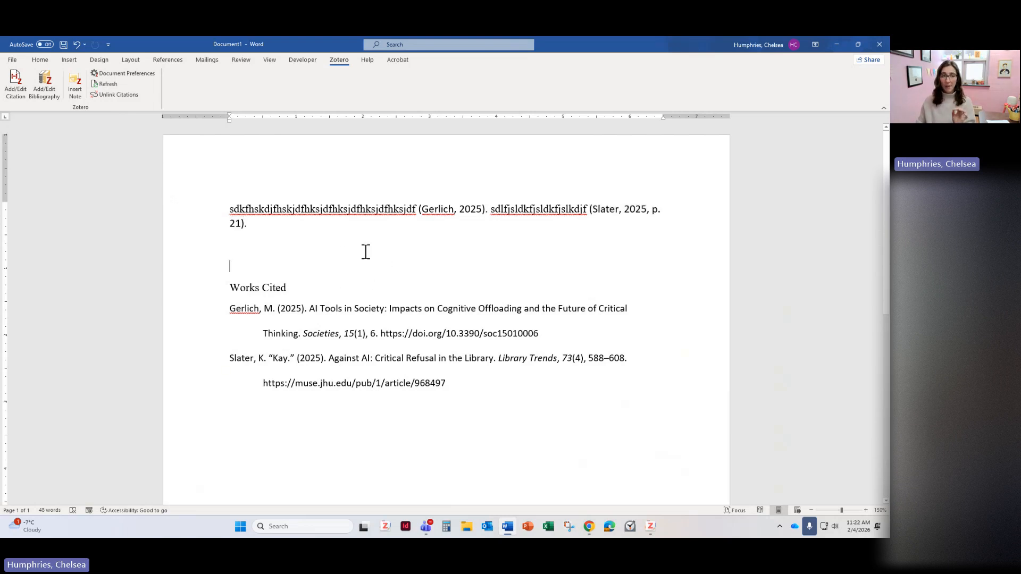
pyautogui.click(349, 228)
pyautogui.press('Return')
pyautogui.write('sdlfkjsldkfjslkdfjslkdfj')
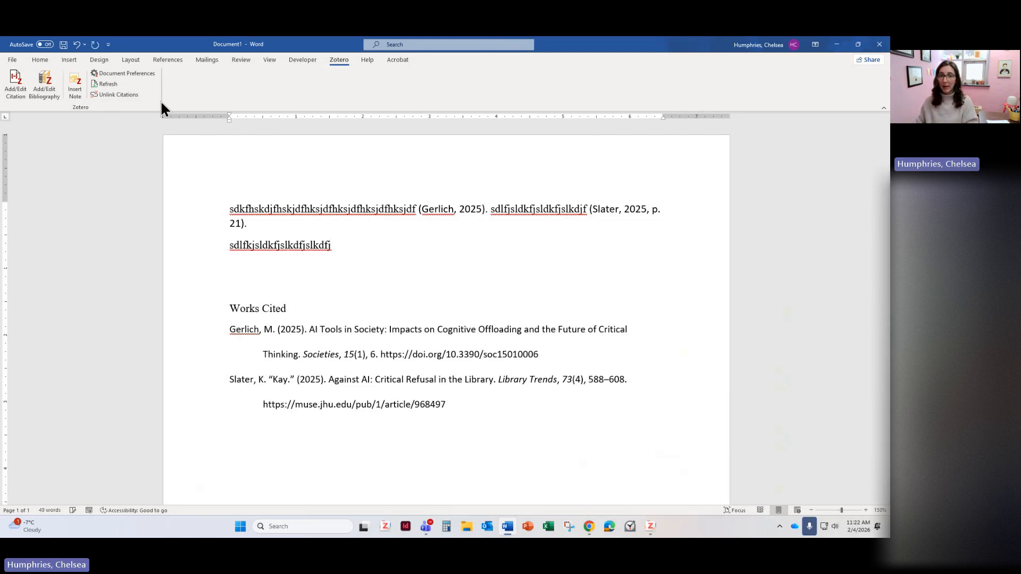
# Insert a citation for "Burnout among bibliographic instruction librarians" from My Library sorted by creator, and end the sentence with a period.
pyautogui.click(23, 79)
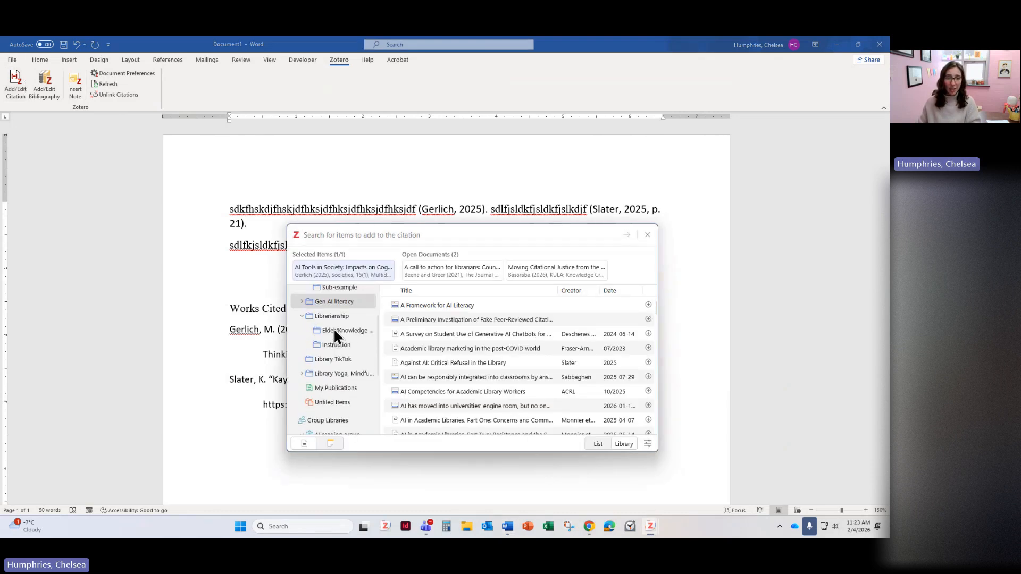
pyautogui.click(330, 297)
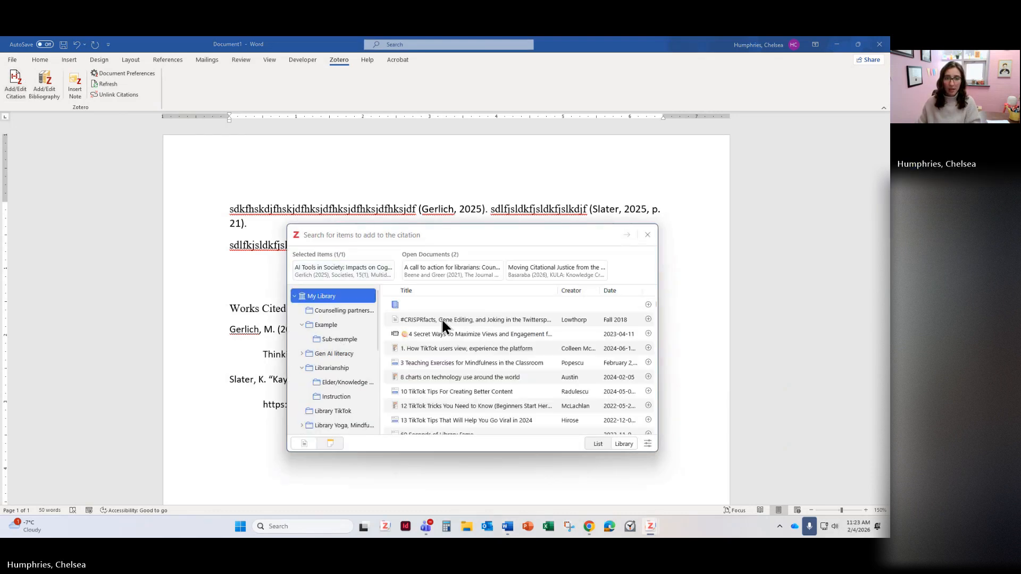
pyautogui.click(582, 290)
pyautogui.click(423, 376)
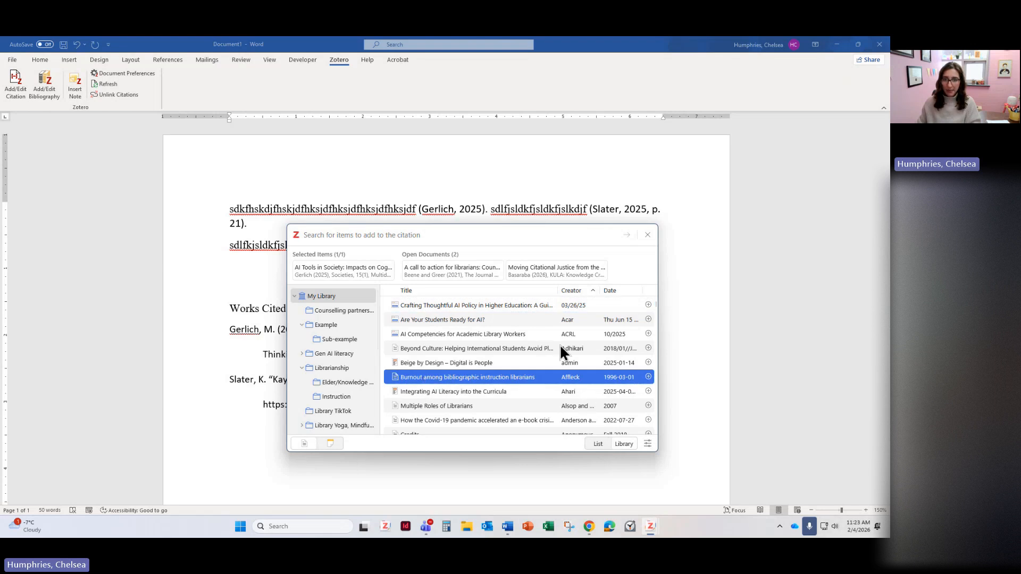
pyautogui.doubleClick(507, 382)
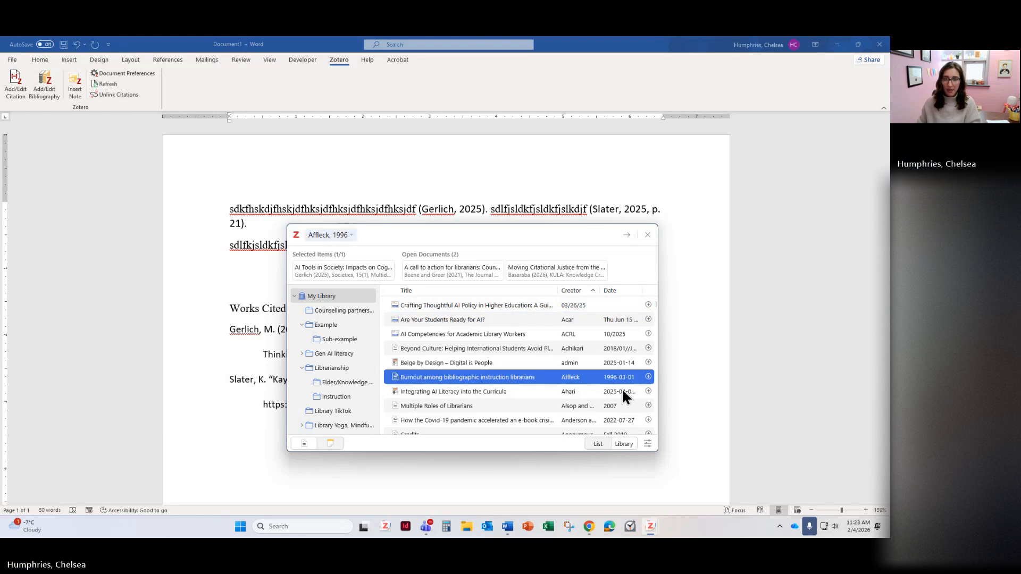
pyautogui.click(626, 236)
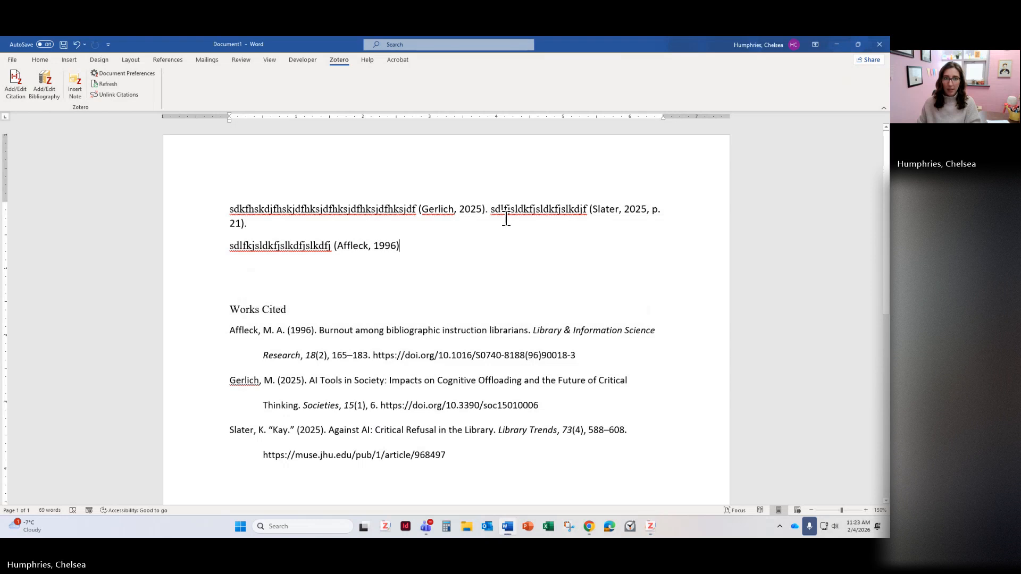
pyautogui.write('.')
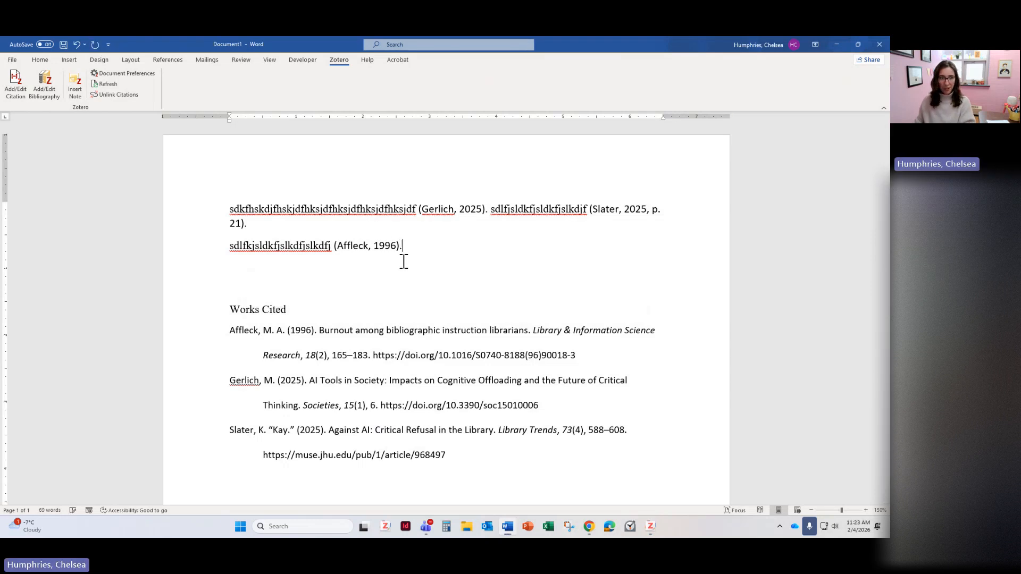
# Highlight the first Works Cited entry and compare it with the in-text citations above.
pyautogui.moveTo(225, 326); pyautogui.dragTo(595, 351)
pyautogui.click(595, 351)
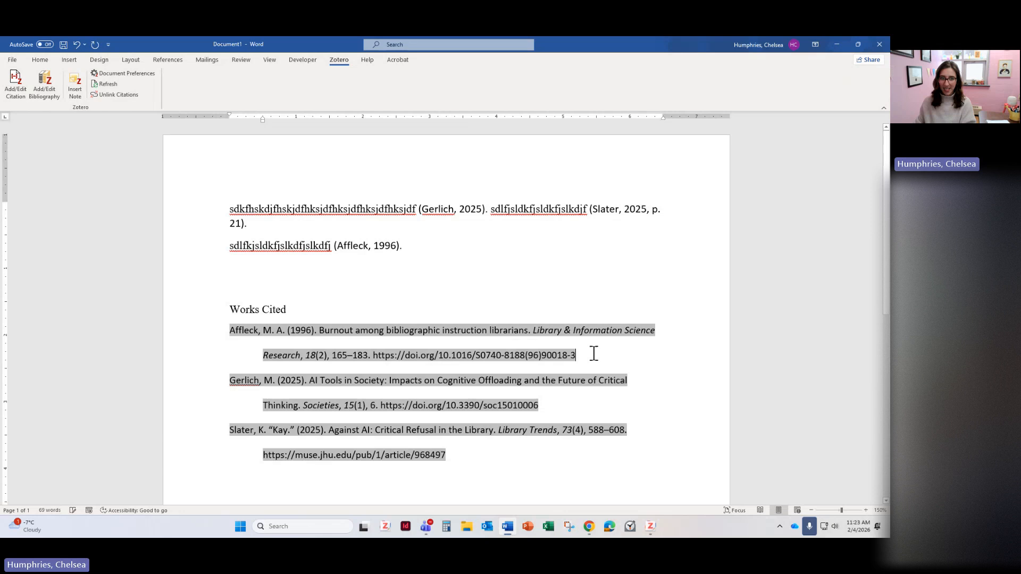
pyautogui.click(344, 313)
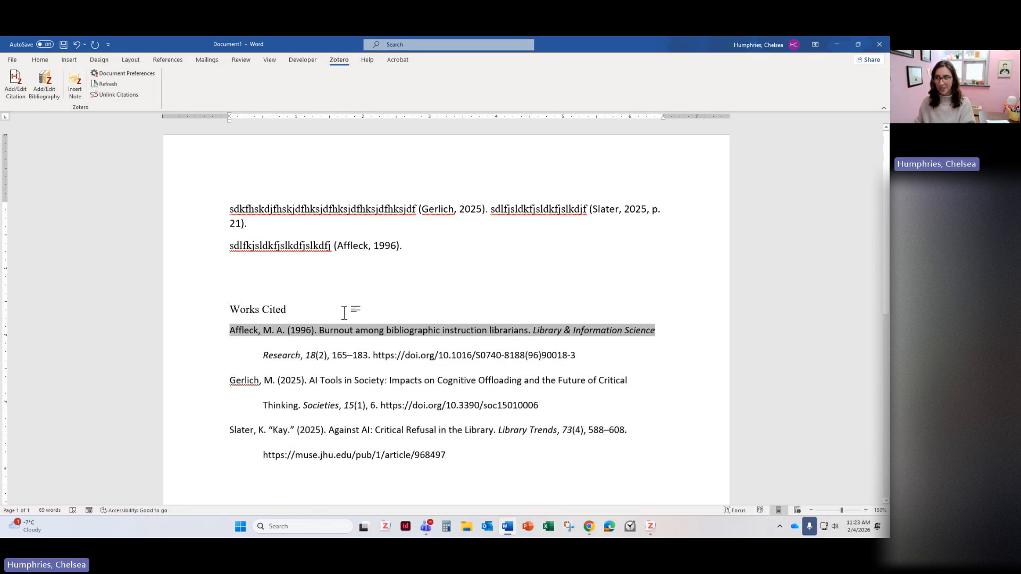
pyautogui.click(374, 246)
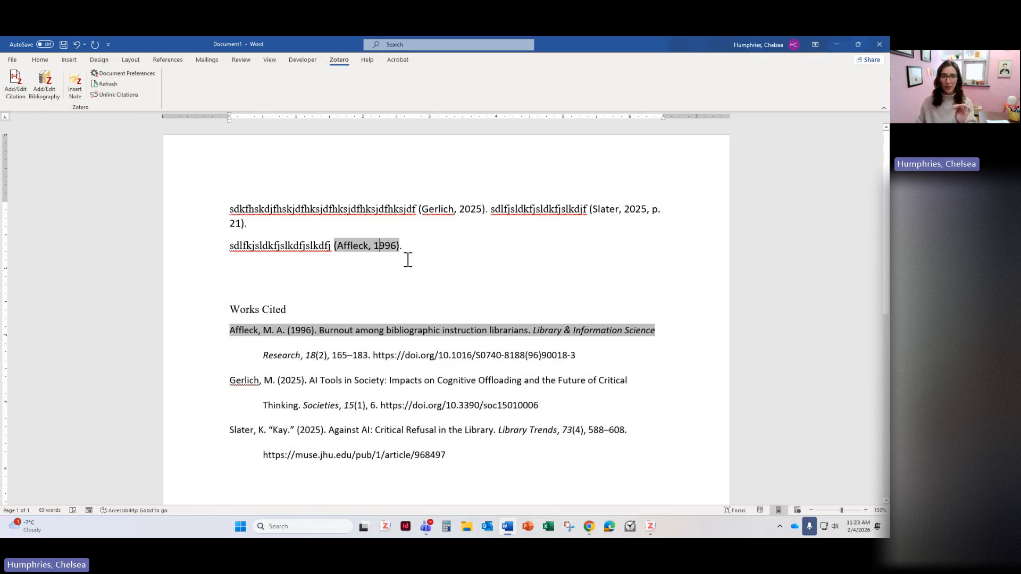
pyautogui.click(455, 209)
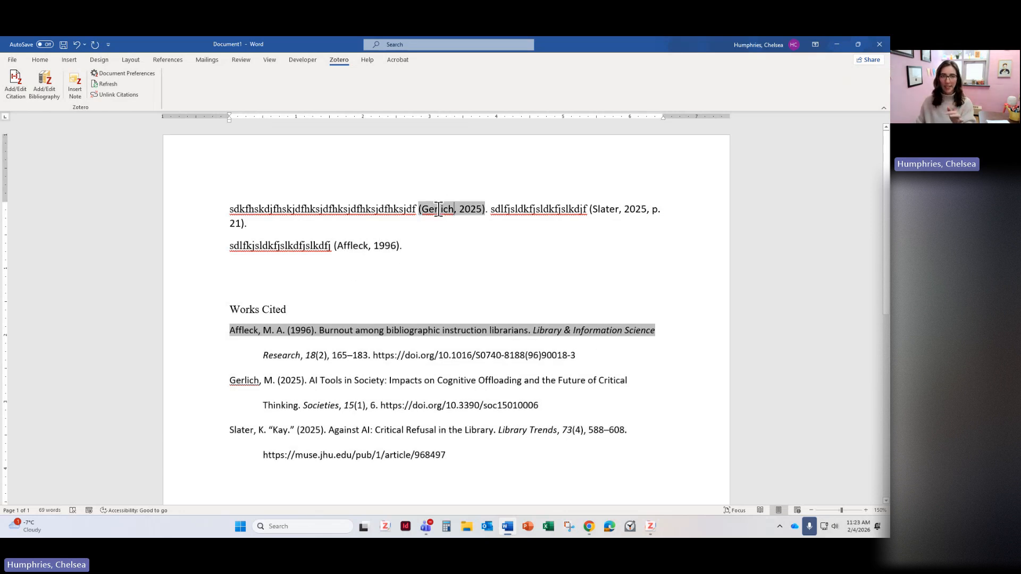
# Manually change the year in the last in-text citation to 1998.
pyautogui.click(346, 247)
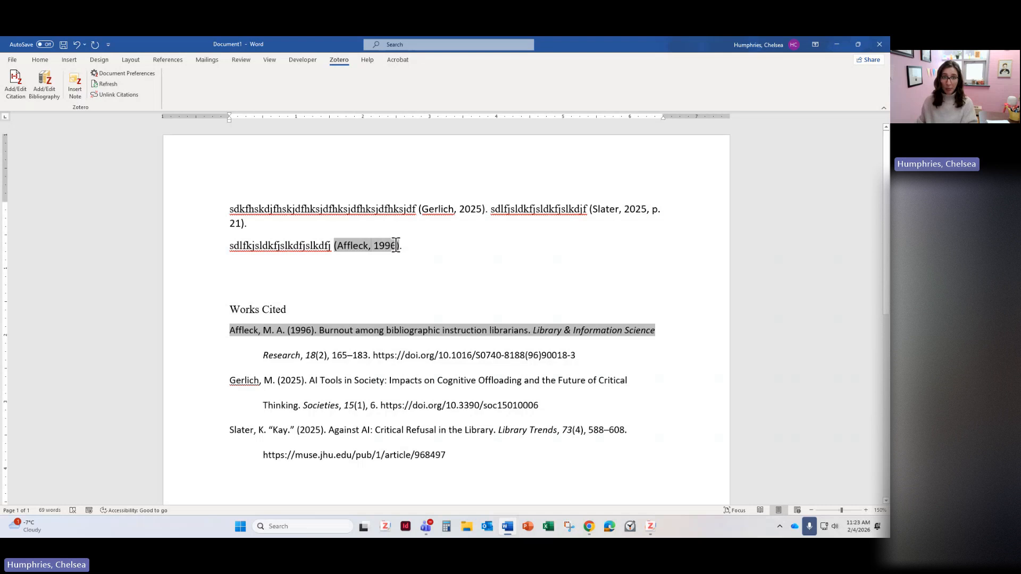
pyautogui.press('BackSpace')
pyautogui.write('8')
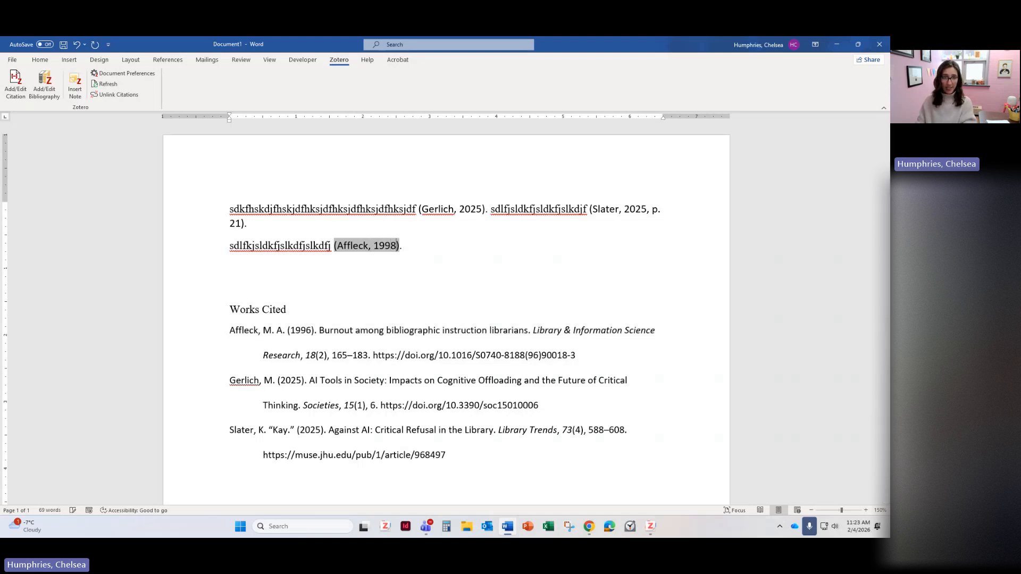
pyautogui.click(413, 246)
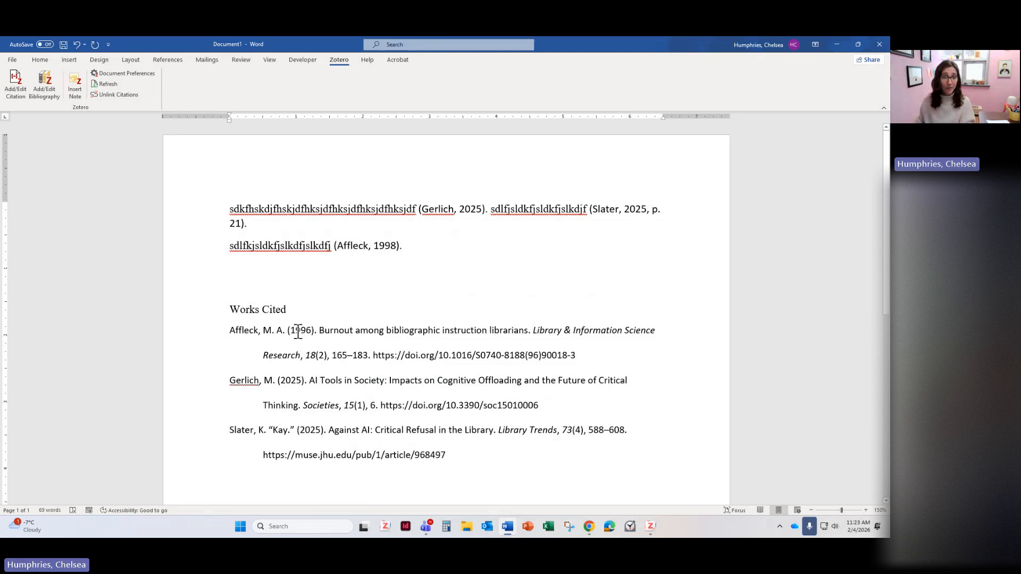
# Highlight the year in the first Works Cited entry to compare it with the edited in-text citation.
pyautogui.click(280, 330)
pyautogui.doubleClick(301, 330)
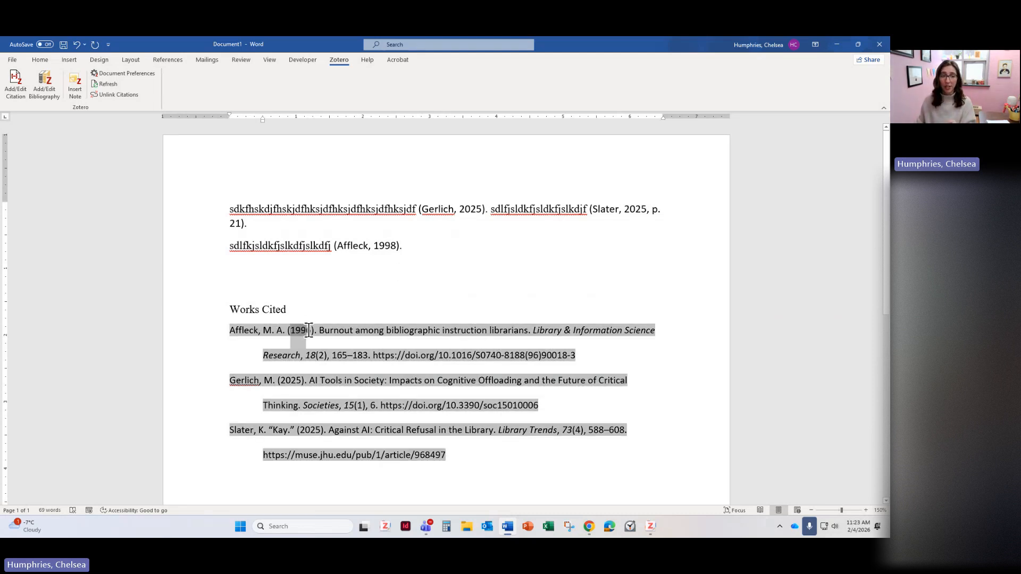
pyautogui.click(313, 330)
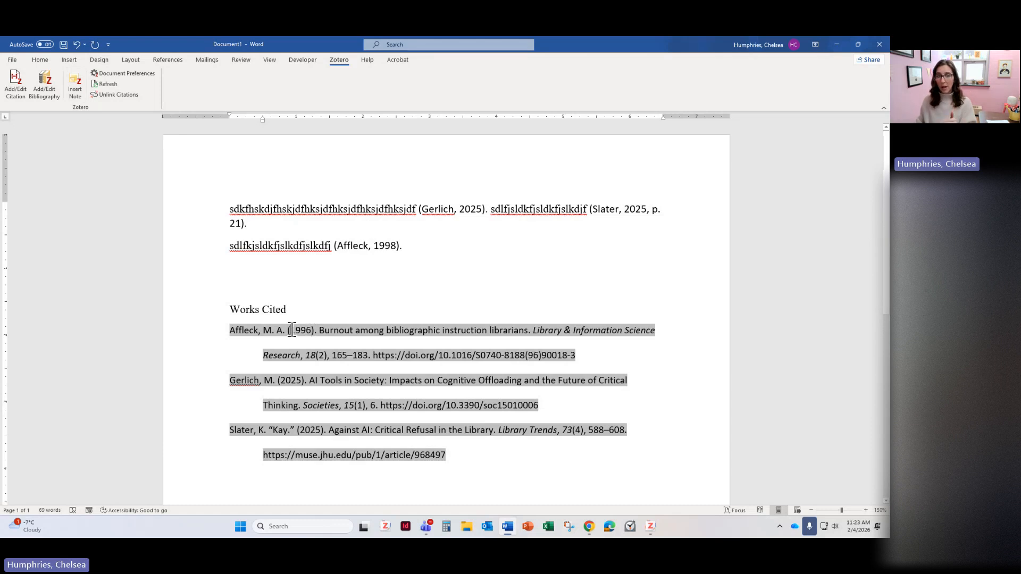
pyautogui.moveTo(291, 330); pyautogui.dragTo(338, 372)
pyautogui.click(338, 368)
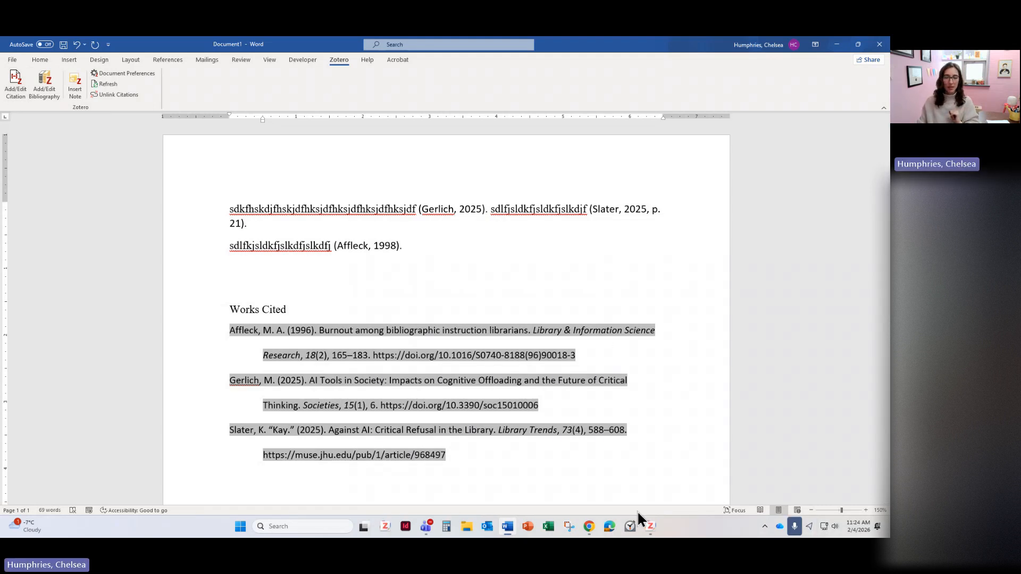
# Switch to the Mentimeter presentation in Chrome, advance to the citation style exercise slide, and start a 1 minute timer.
pyautogui.click(589, 527)
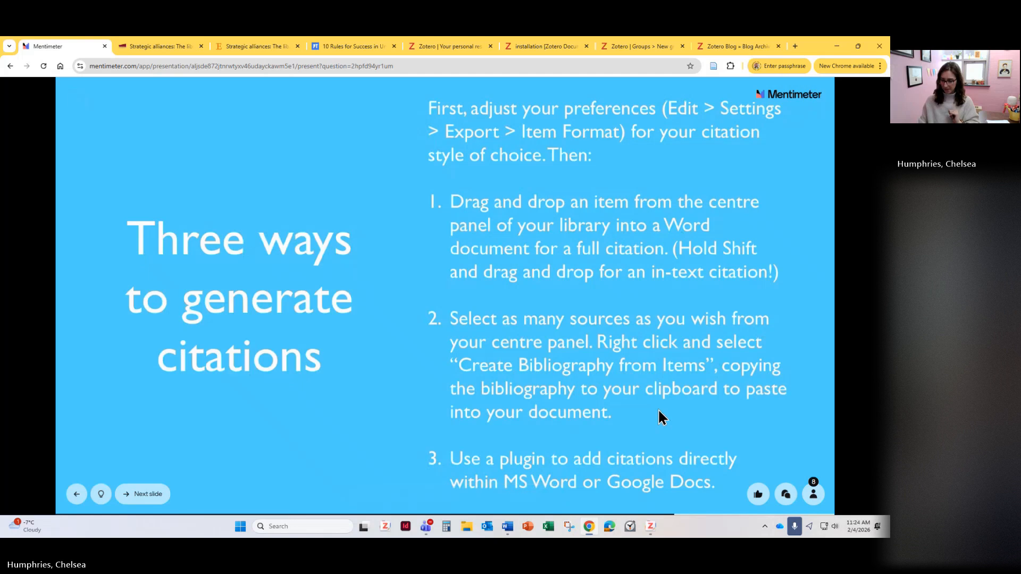
pyautogui.press('Right')
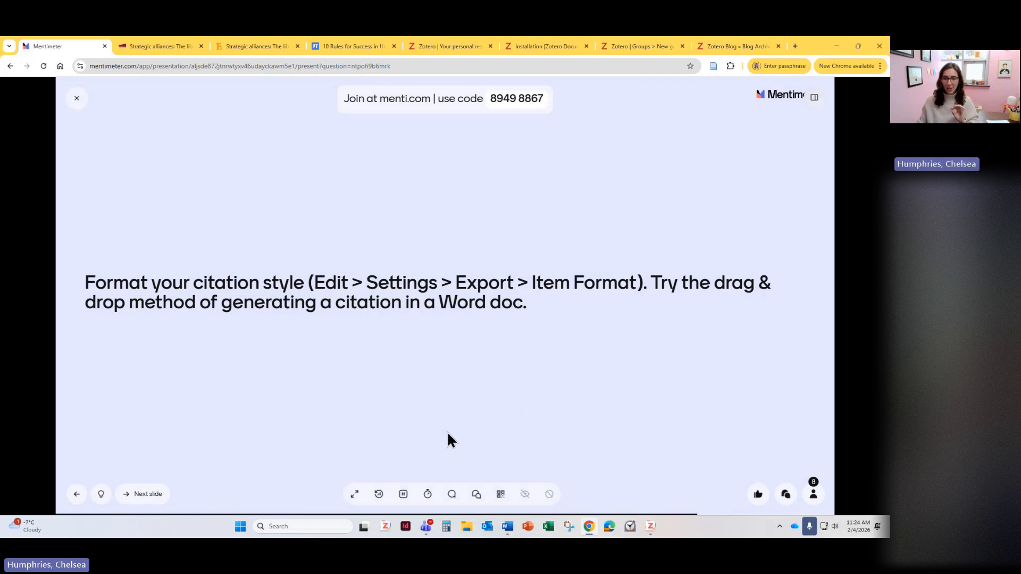
pyautogui.click(428, 494)
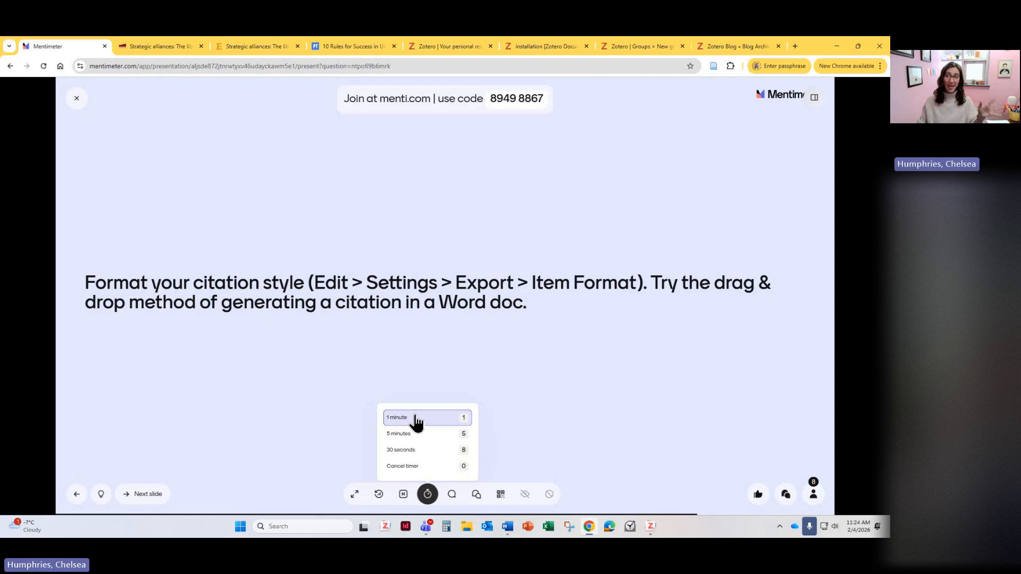
pyautogui.click(415, 419)
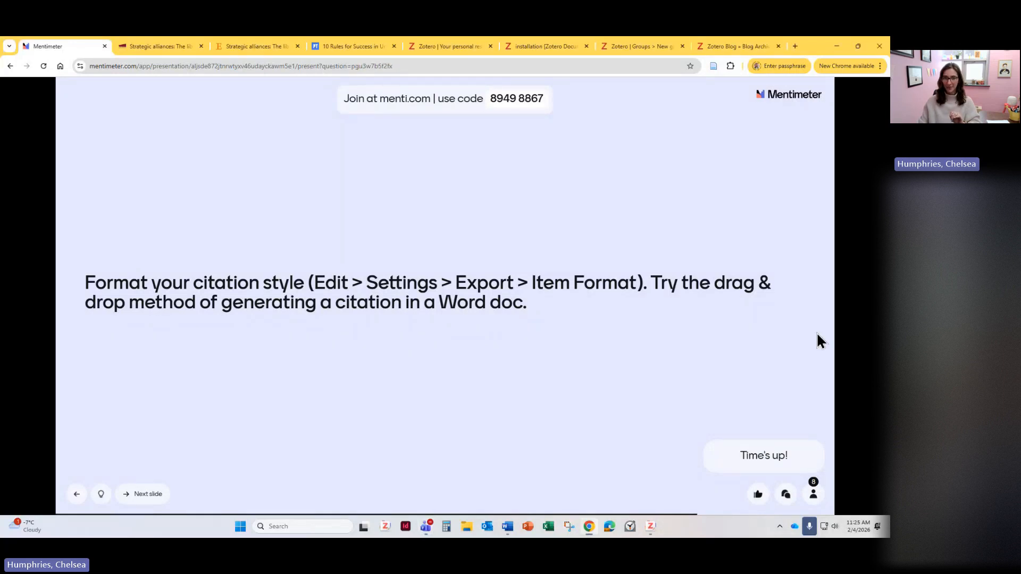
# Advance the presentation past the Add/Edit Citation screenshot to the slide about proofreading the bibliography.
pyautogui.press('Right')
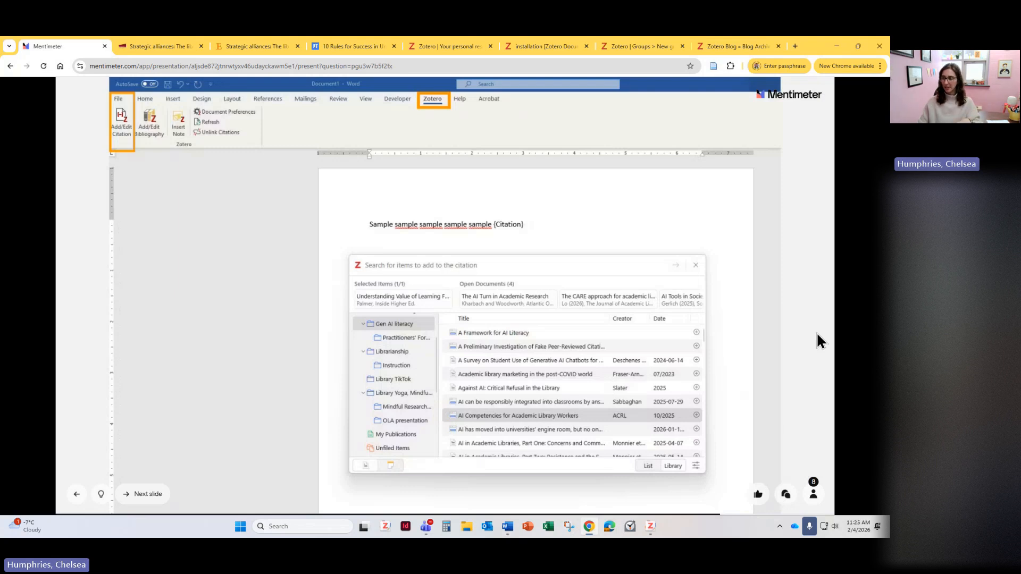
pyautogui.press('Right')
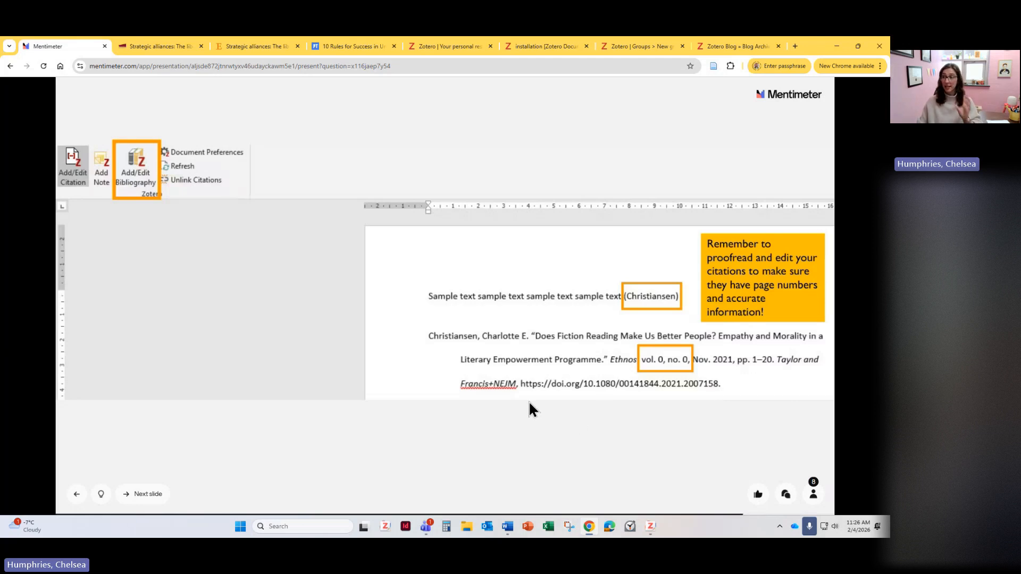
# Switch to Zotero, open its Cite settings, and review the citation styles listed in the Style Manager.
pyautogui.click(651, 527)
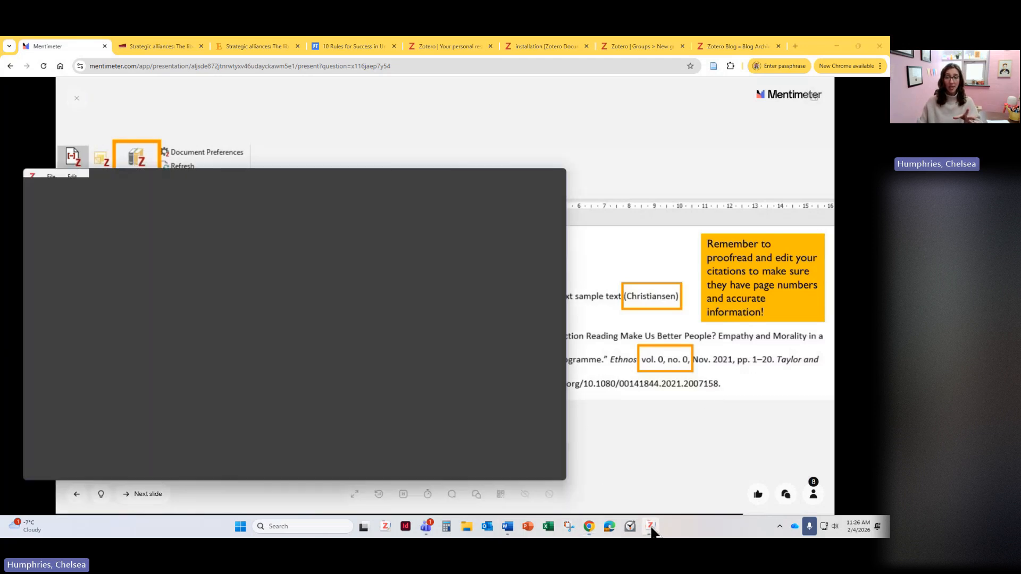
pyautogui.click(535, 172)
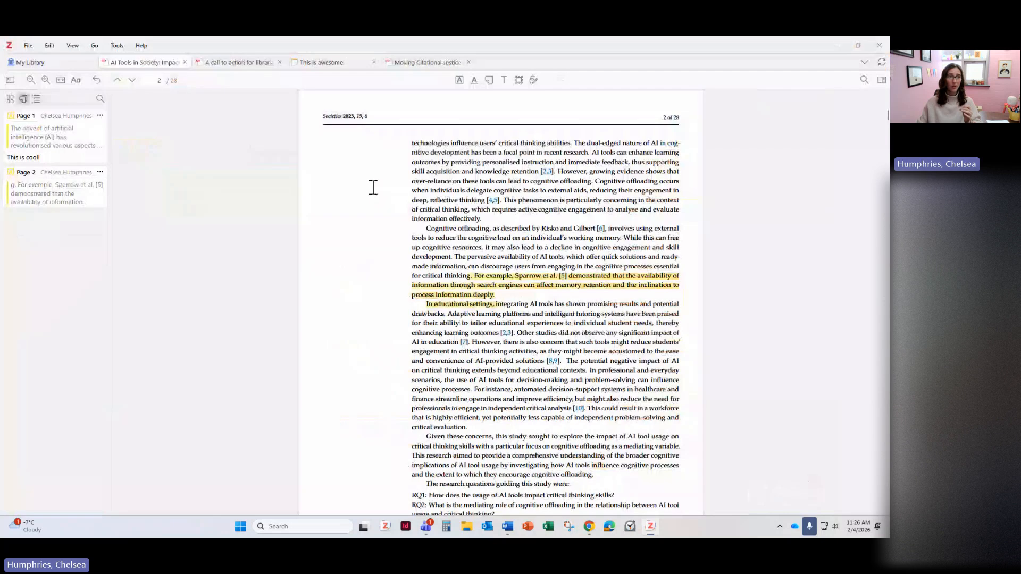
pyautogui.click(51, 45)
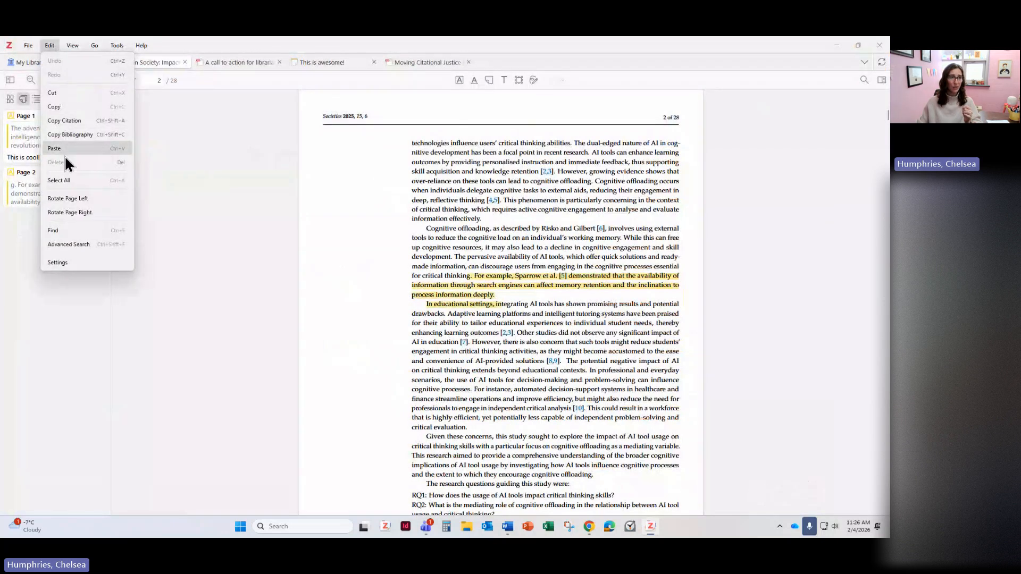
pyautogui.click(63, 263)
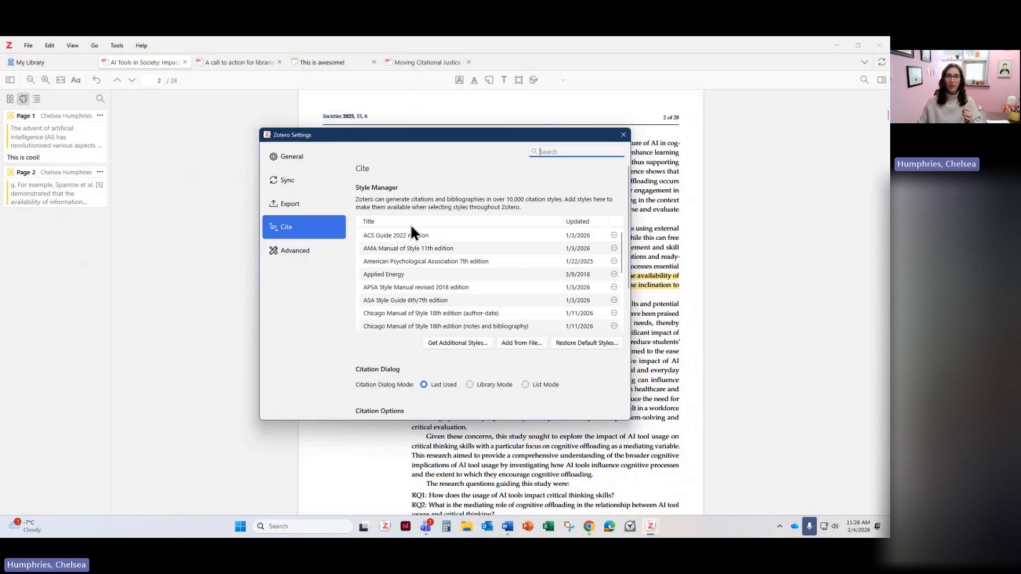
pyautogui.scroll(-5, 411, 232)
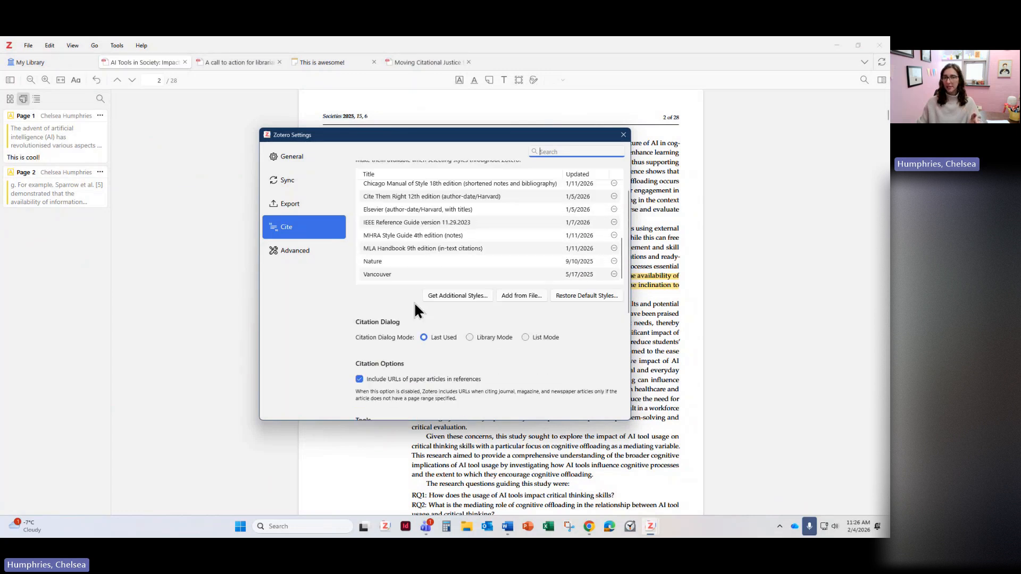
pyautogui.scroll(6, 398, 270)
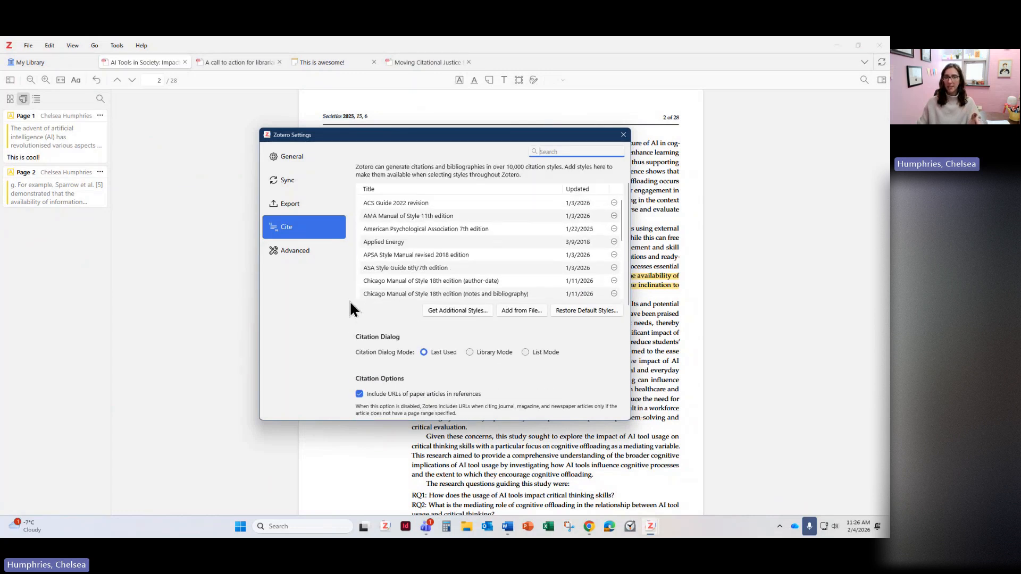
pyautogui.scroll(1, 350, 306)
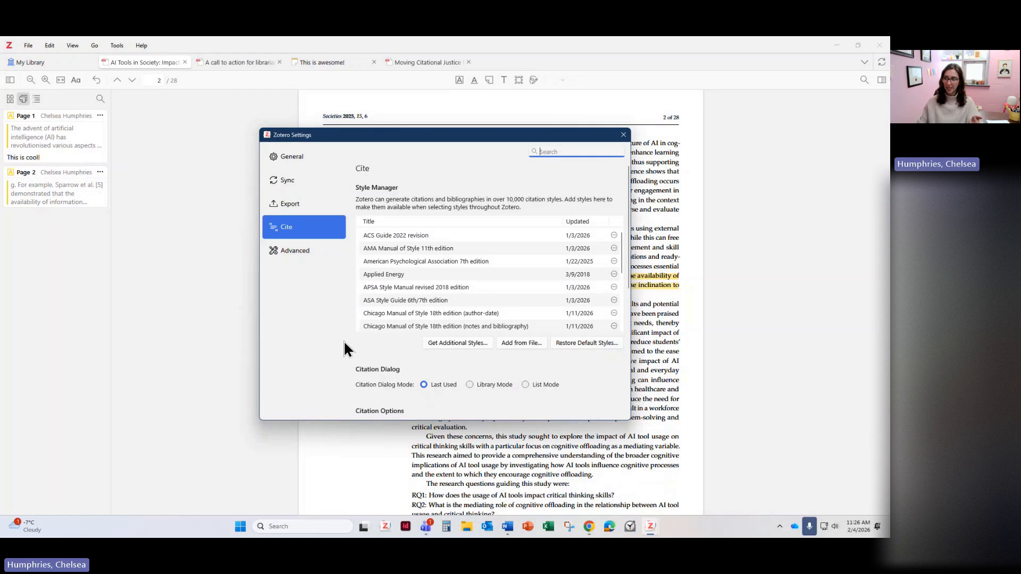
# Browse the additional styles and title search in the Zotero Style Repository, and close the repository and settings.
pyautogui.click(440, 345)
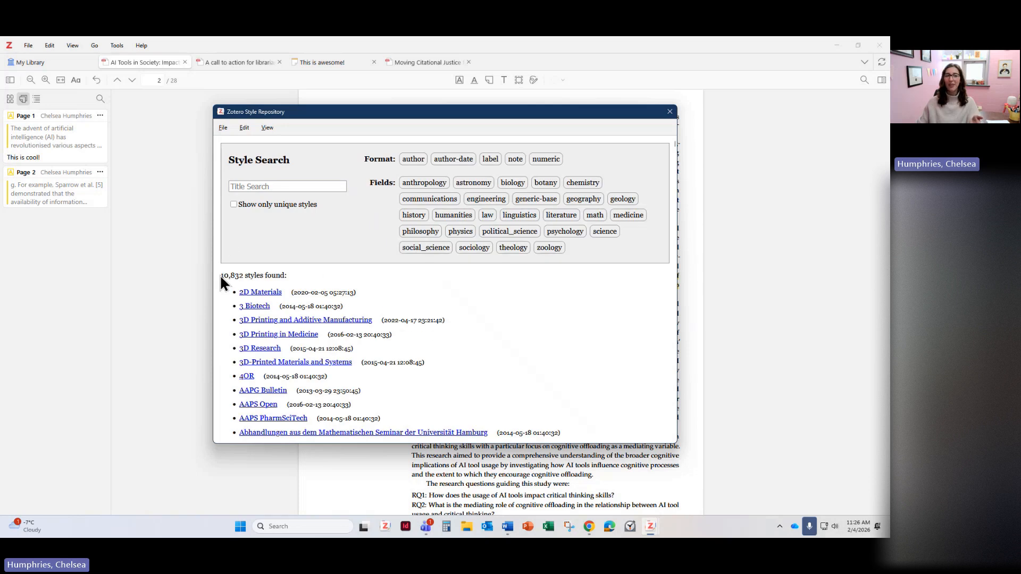
pyautogui.moveTo(220, 276); pyautogui.dragTo(240, 277)
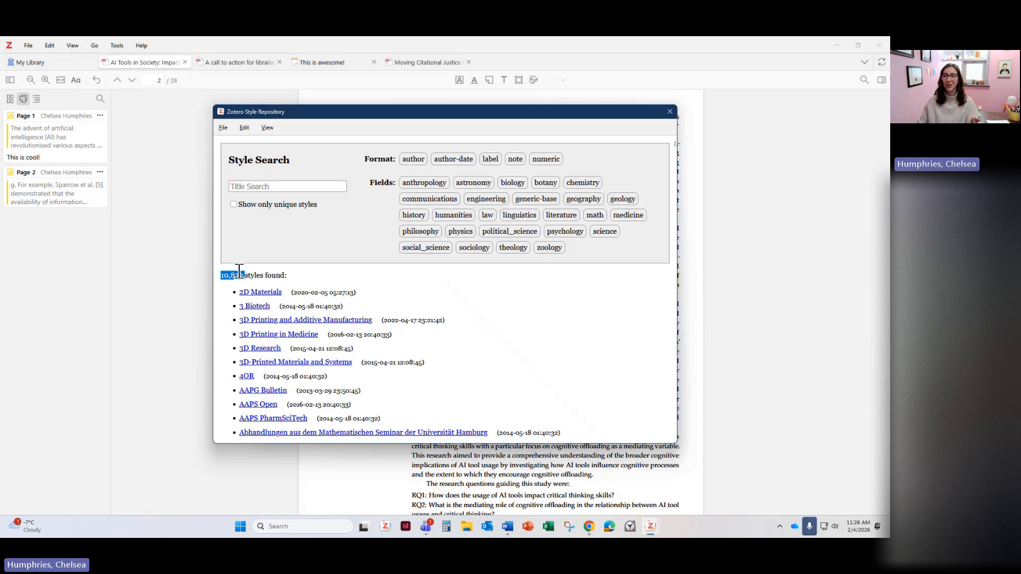
pyautogui.click(438, 281)
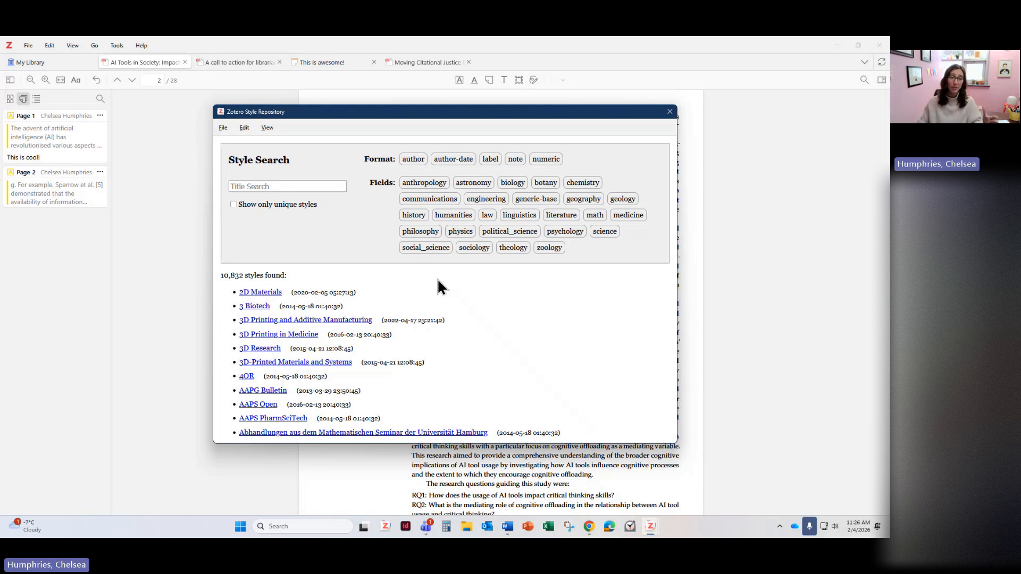
pyautogui.scroll(-5, 303, 295)
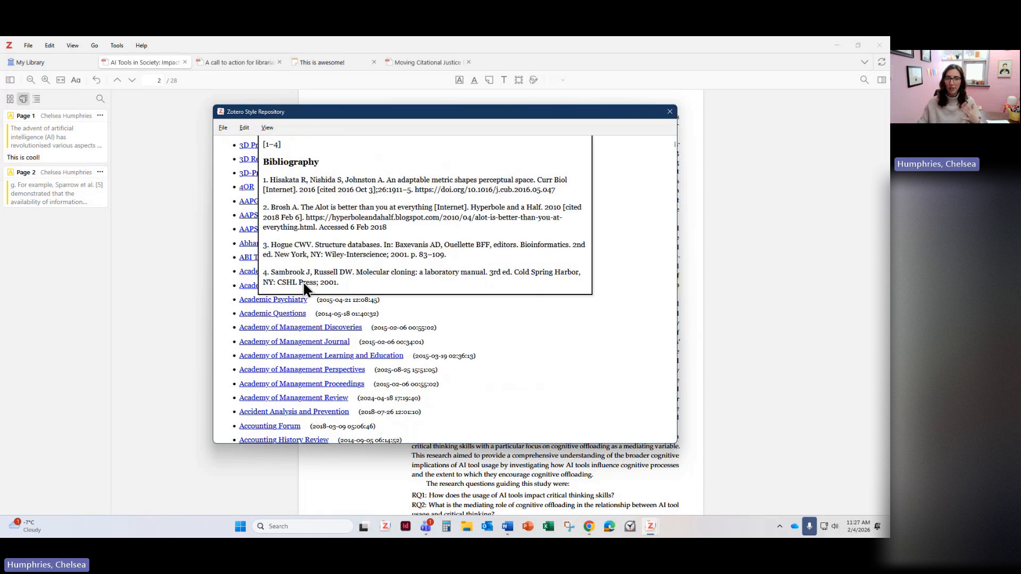
pyautogui.scroll(-7, 425, 361)
pyautogui.scroll(12, 424, 361)
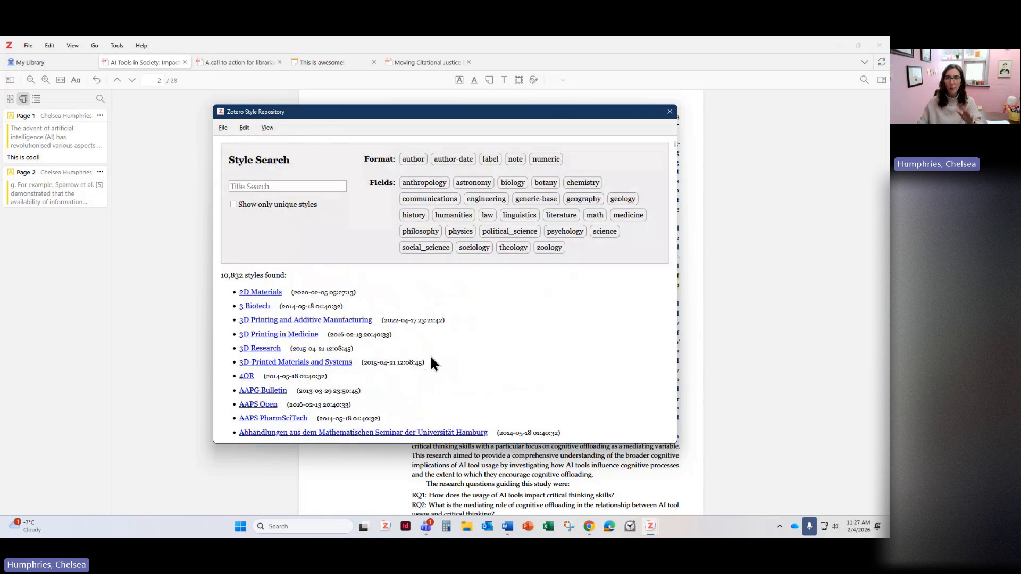
pyautogui.click(259, 181)
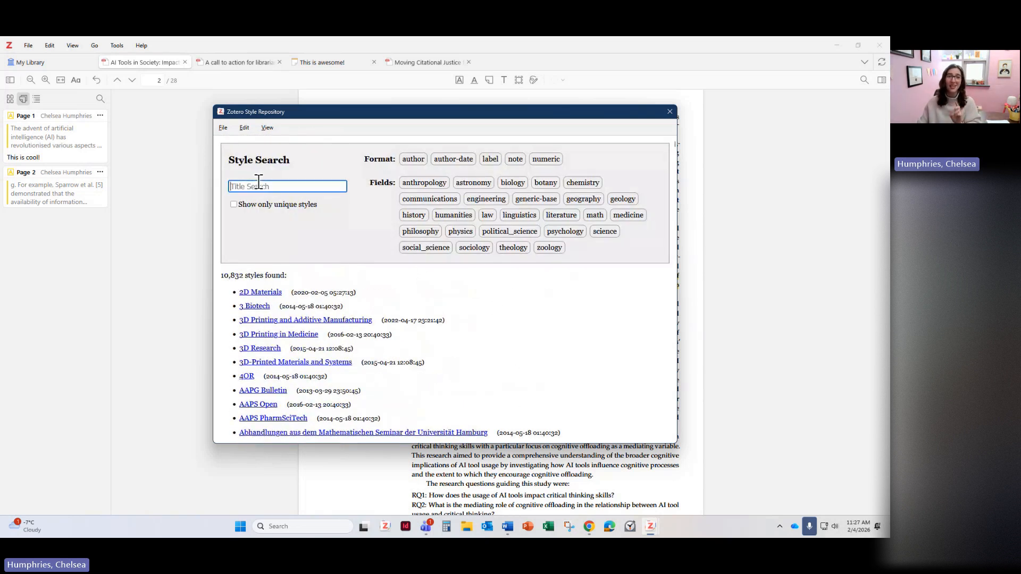
pyautogui.click(668, 112)
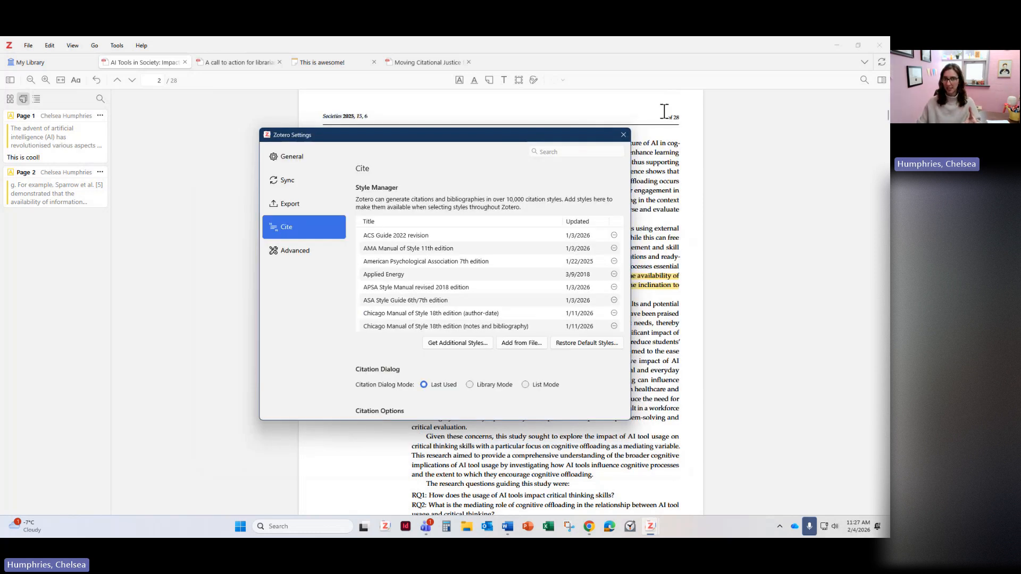
pyautogui.click(621, 133)
# Switch back to the Mentimeter presentation in Chrome and advance to the "Zotero tips" slide.
pyautogui.click(589, 526)
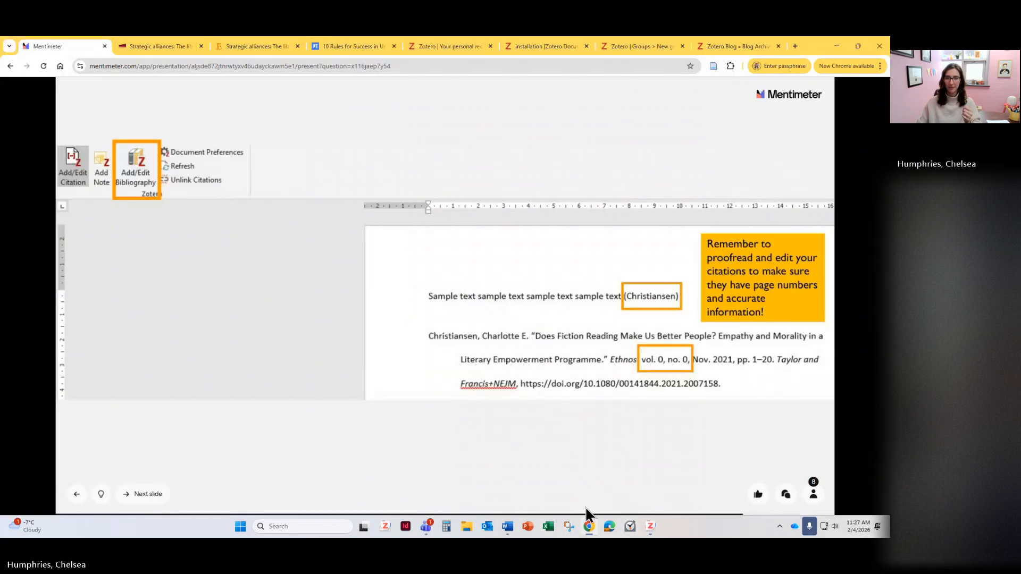
pyautogui.press('Right')
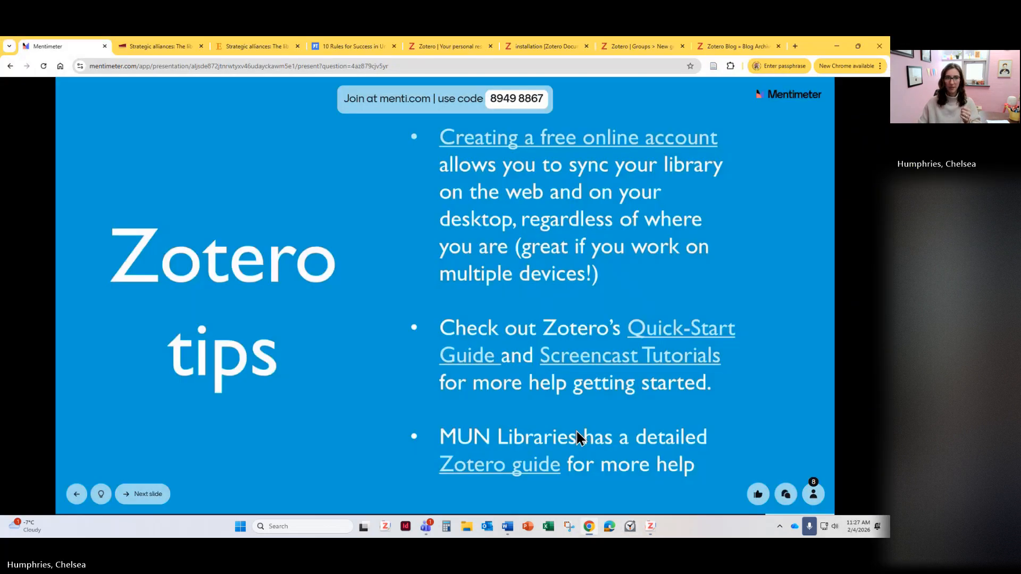